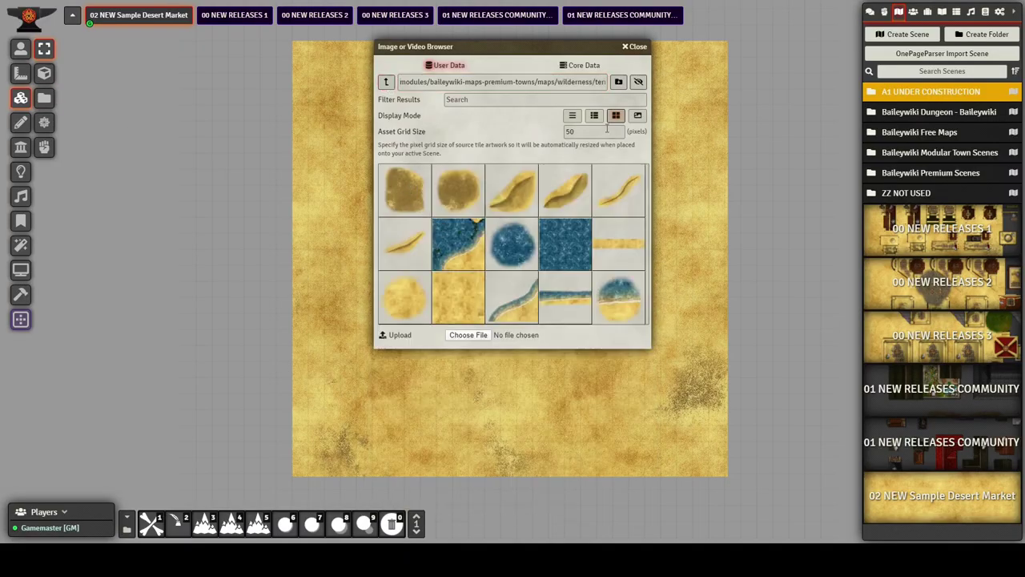
# - Place a large dirt ground tile at the map's centre and open the townsquare paths-and-roads asset folder
pyautogui.moveTo(333, 237); pyautogui.dragTo(334, 238)
pyautogui.moveTo(334, 238); pyautogui.dragTo(526, 273)
pyautogui.click(386, 82)
pyautogui.click(386, 82)
pyautogui.click(386, 82)
pyautogui.click(424, 335)
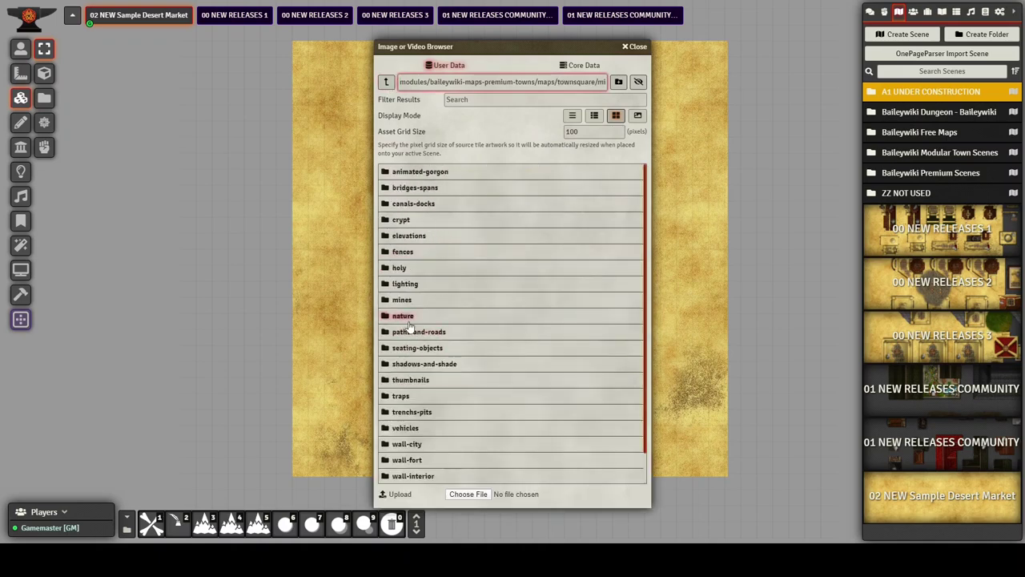
pyautogui.click(427, 334)
# - Place a curved dirt path tile at the dirt patch's upper edge and a straight one at its lower-right corner
pyautogui.moveTo(571, 45); pyautogui.dragTo(291, 23)
pyautogui.moveTo(286, 168); pyautogui.dragTo(447, 126)
pyautogui.moveTo(286, 168); pyautogui.dragTo(435, 124)
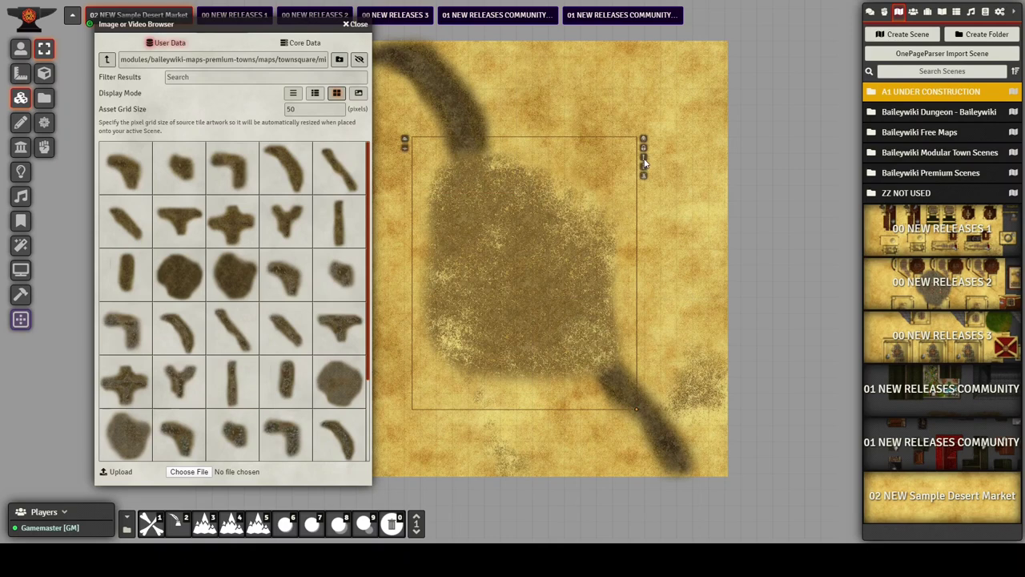
pyautogui.press('Escape')
# - Place the c20421 Desert Meadhall Storage from the Baileywiki community buildings near the upper edge of the map
pyautogui.scroll(4, 746, 253)
pyautogui.moveTo(746, 252); pyautogui.dragTo(769, 295)
pyautogui.click(913, 12)
pyautogui.click(919, 158)
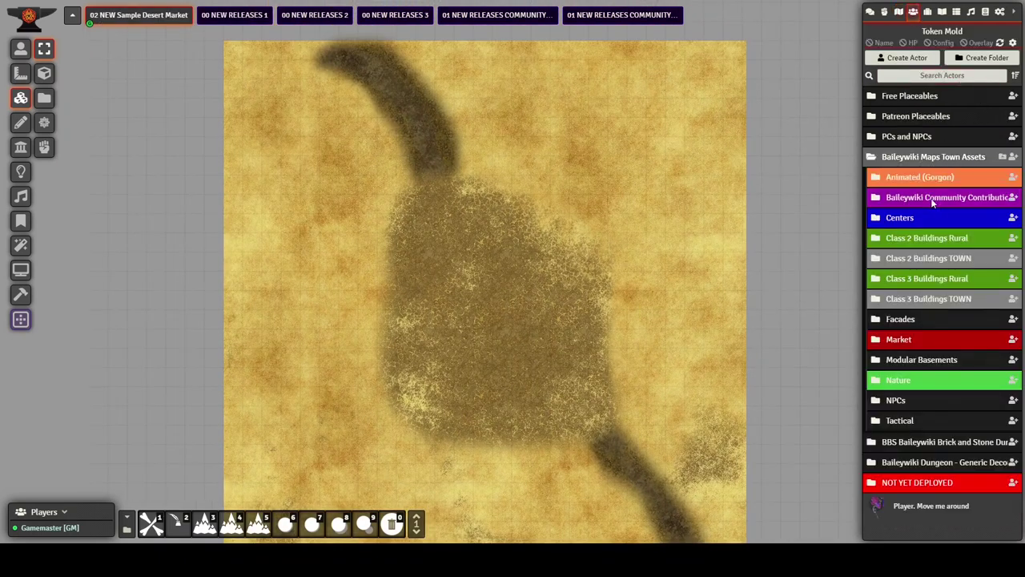
pyautogui.click(931, 198)
pyautogui.scroll(-2, 945, 281)
pyautogui.moveTo(888, 214); pyautogui.dragTo(571, 85)
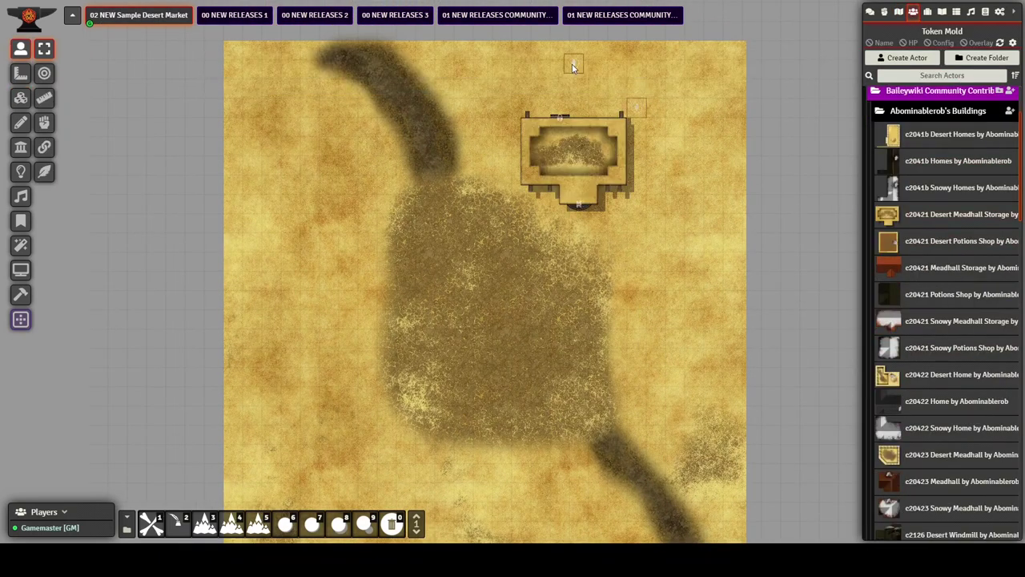
# - Search the actors for "trad" and place the c214 Desert Prospector's Tradehall on the east side of the dirt patch
pyautogui.scroll(-3, 967, 361)
pyautogui.click(938, 78)
pyautogui.write('trad')
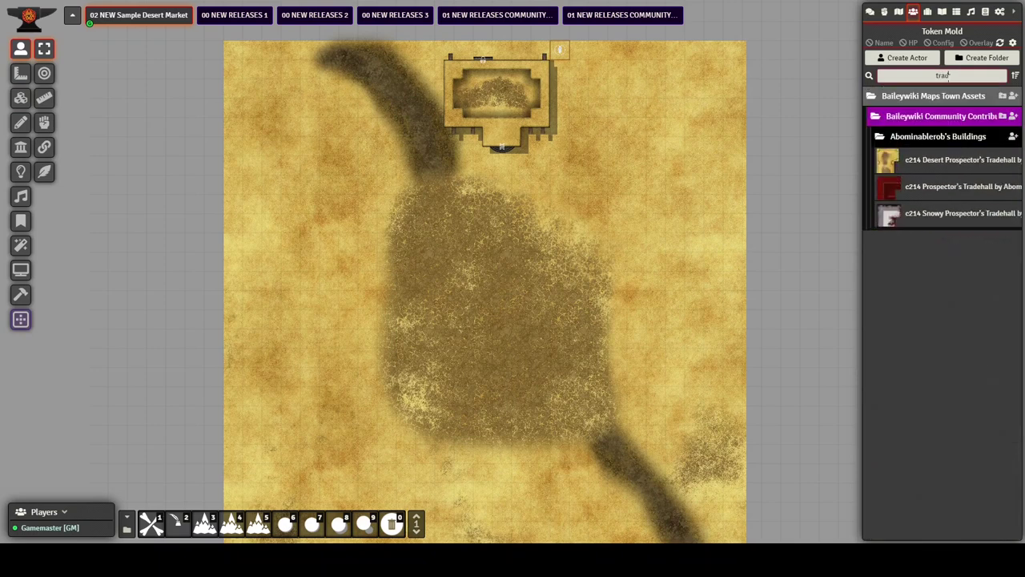
pyautogui.moveTo(965, 160); pyautogui.dragTo(522, 356)
pyautogui.scroll(-4, 618, 89)
pyautogui.doubleClick(522, 356)
pyautogui.click(657, 101)
pyautogui.scroll(6, 570, 256)
pyautogui.scroll(5, 559, 253)
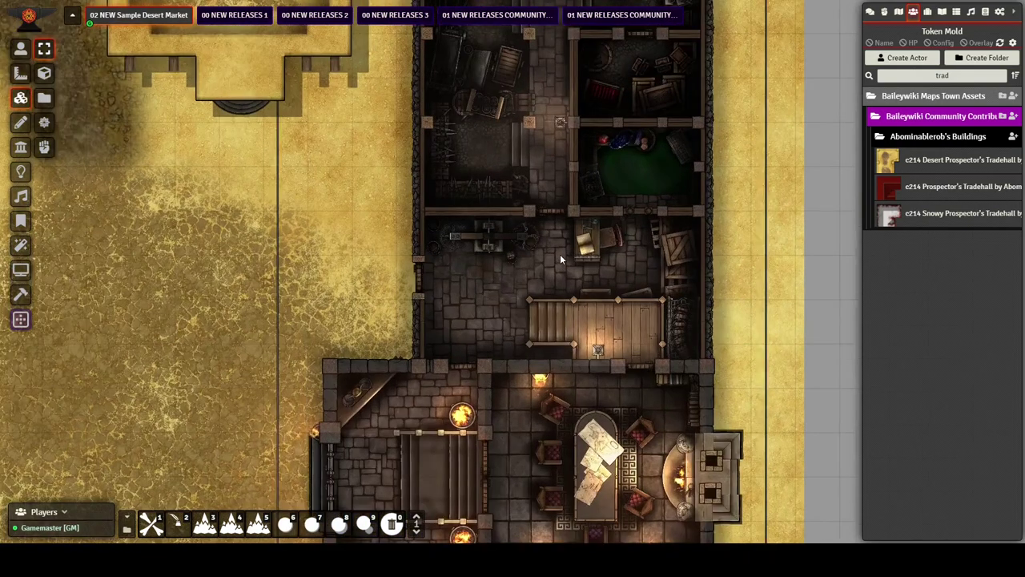
pyautogui.scroll(-15, 414, 234)
# - Use Token Attacher quick edit to shift the building anchor tokens clear of the meadhall and tradehall
pyautogui.click(178, 525)
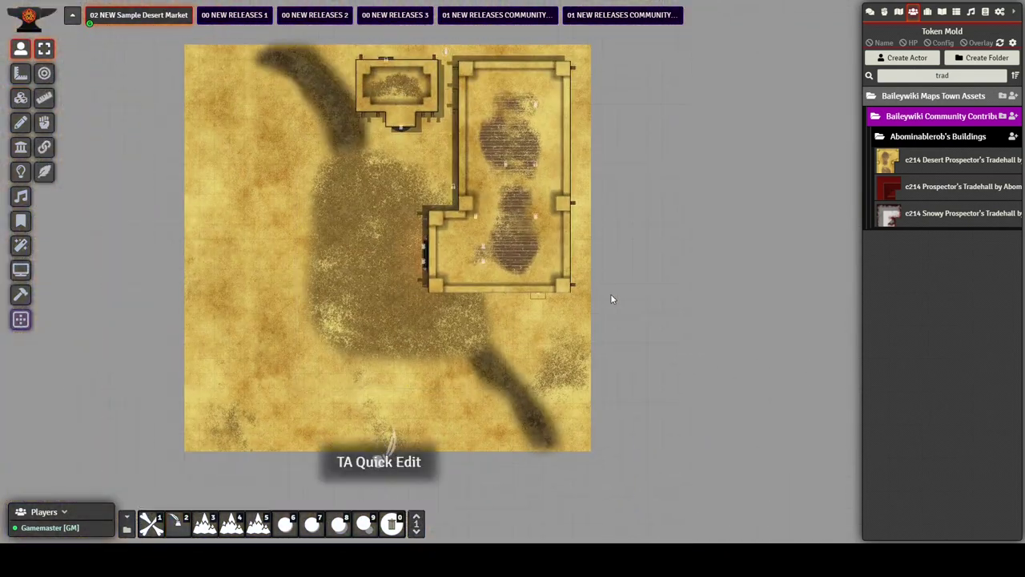
pyautogui.moveTo(444, 32); pyautogui.dragTo(436, 173)
pyautogui.scroll(6, 436, 172)
pyautogui.click(19, 97)
pyautogui.scroll(6, 251, 269)
pyautogui.scroll(-8, 689, 376)
pyautogui.moveTo(721, 403); pyautogui.dragTo(824, 161)
# - Search the actors for "shaft" and place the c1-Bathhouse Desert building in the map's lower-left area
pyautogui.doubleClick(916, 76)
pyautogui.moveTo(958, 190); pyautogui.dragTo(492, 445)
pyautogui.scroll(1, 327, 268)
pyautogui.moveTo(539, 317); pyautogui.dragTo(476, 421)
pyautogui.moveTo(536, 261); pyautogui.dragTo(553, 397)
# - Enlarge the 02 NEW Sample Desert Market scene by changing its dimensions in the scene configuration
pyautogui.rightClick(139, 14)
pyautogui.click(103, 48)
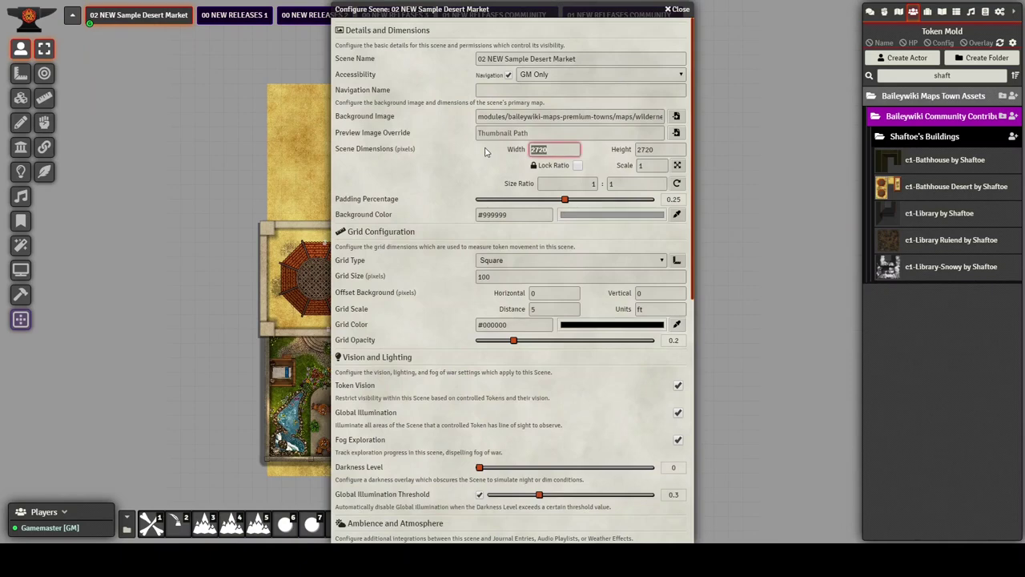
pyautogui.scroll(-10, 481, 307)
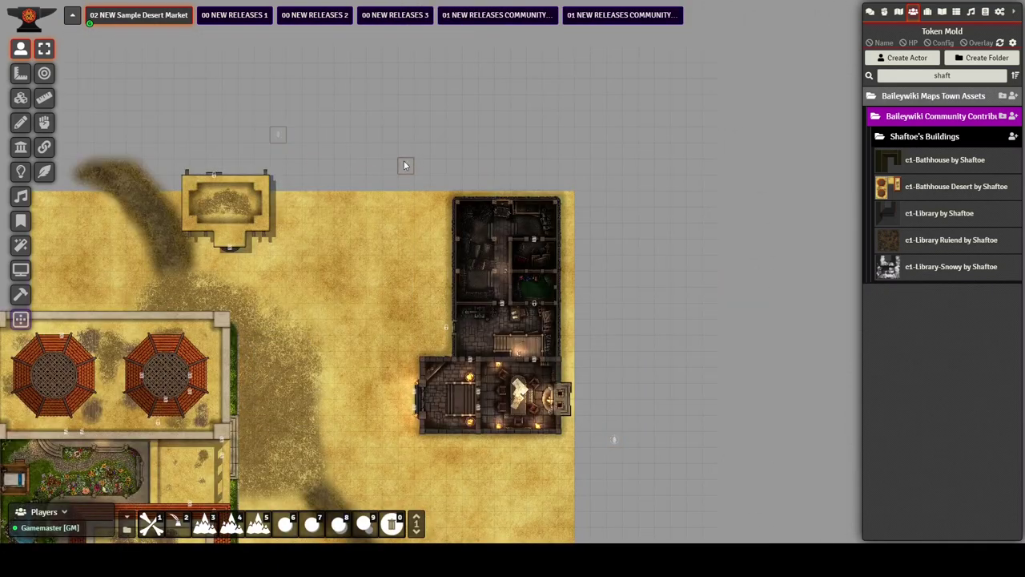
# - Reposition the meadhall beside the tradehall and the bathhouse in the lower-left corner of the enlarged map
pyautogui.moveTo(404, 165); pyautogui.dragTo(406, 167)
pyautogui.moveTo(552, 416); pyautogui.dragTo(575, 277)
pyautogui.moveTo(637, 300); pyautogui.dragTo(618, 302)
pyautogui.moveTo(407, 401); pyautogui.dragTo(576, 269)
pyautogui.moveTo(422, 314); pyautogui.dragTo(476, 448)
pyautogui.scroll(10, 494, 327)
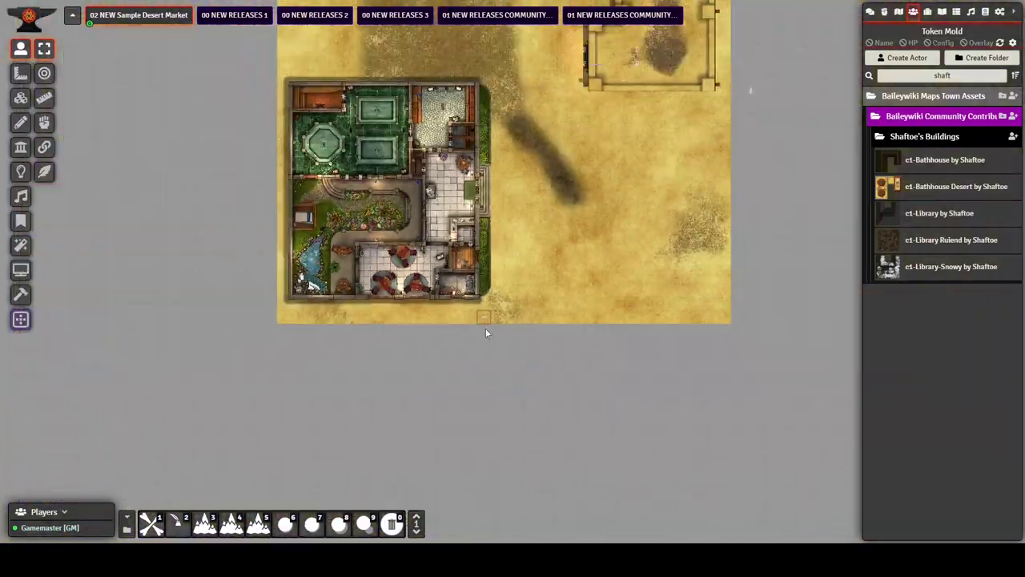
# - Use quick edit to move the bathhouse's anchor token below the map's lower edge
pyautogui.click(178, 523)
pyautogui.moveTo(528, 111); pyautogui.dragTo(435, 225)
pyautogui.scroll(8, 435, 224)
pyautogui.scroll(-9, 521, 240)
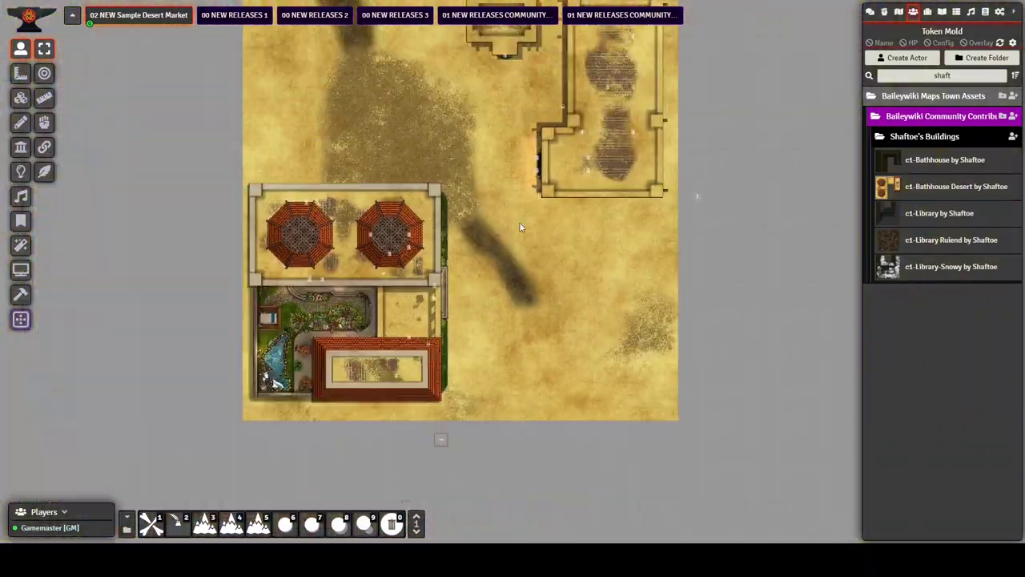
# - Adjust the dirt path tile beside the bathhouse and paste a duplicate of it
pyautogui.moveTo(533, 269); pyautogui.dragTo(561, 363)
pyautogui.click(452, 205)
pyautogui.scroll(-3, 452, 205)
pyautogui.moveTo(735, 318); pyautogui.dragTo(733, 221)
pyautogui.click(44, 97)
pyautogui.click(636, 49)
pyautogui.hotkey('ctrl', 'c')
pyautogui.hotkey('ctrl', 'v')
# - Arrange the path and dirt-patch tiles so the path runs past the bathhouse down to the map's lower edge
pyautogui.scroll(-2, 591, 336)
pyautogui.moveTo(591, 336); pyautogui.dragTo(551, 346)
pyautogui.click(579, 227)
pyautogui.scroll(-2, 580, 228)
pyautogui.moveTo(580, 227); pyautogui.dragTo(574, 222)
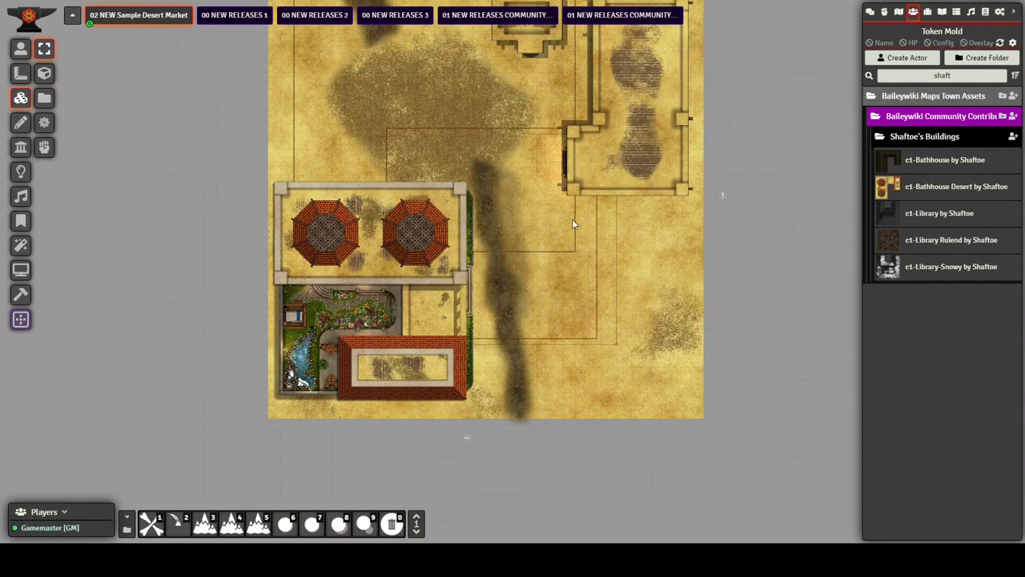
pyautogui.click(746, 278)
# - Search the actors for "abom" and place a red-roofed desert building below the tradehall, beside the path
pyautogui.scroll(10, 747, 278)
pyautogui.doubleClick(942, 75)
pyautogui.write('abom')
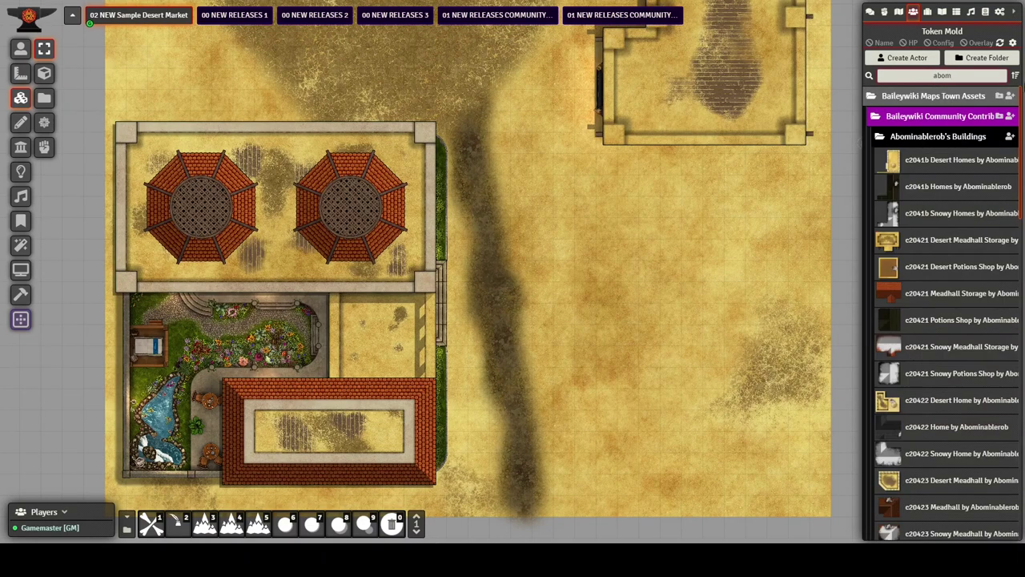
pyautogui.scroll(-3, 945, 361)
pyautogui.moveTo(993, 269); pyautogui.dragTo(628, 295)
# - Place the c304 Desert Aspiring Bard's Hovel and the c308-309 Desert Cobbler and Home along the path's east side
pyautogui.scroll(-2, 735, 231)
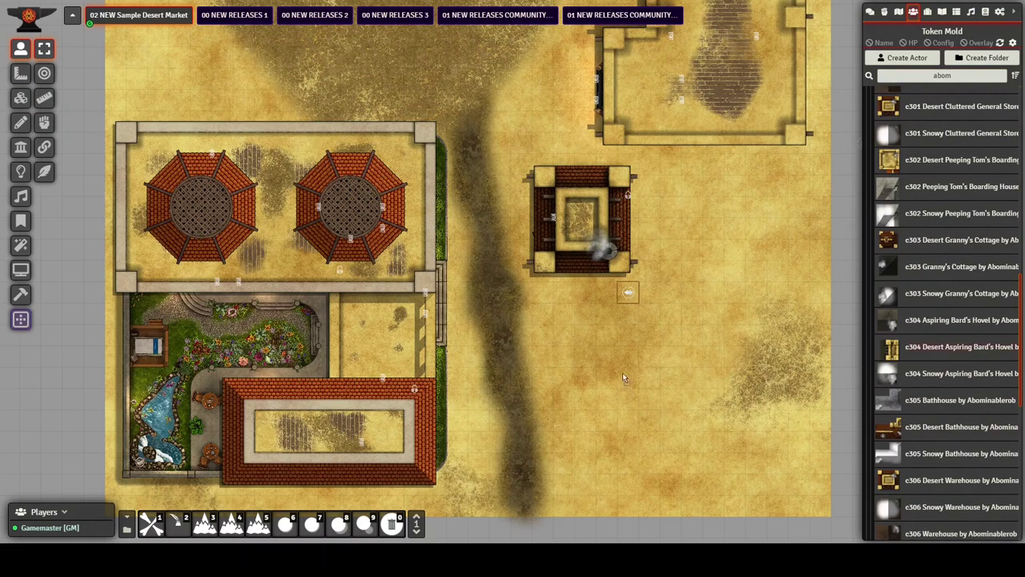
pyautogui.moveTo(980, 433); pyautogui.dragTo(648, 400)
pyautogui.scroll(2, 588, 291)
pyautogui.moveTo(588, 291); pyautogui.dragTo(676, 325)
pyautogui.scroll(3, 505, 269)
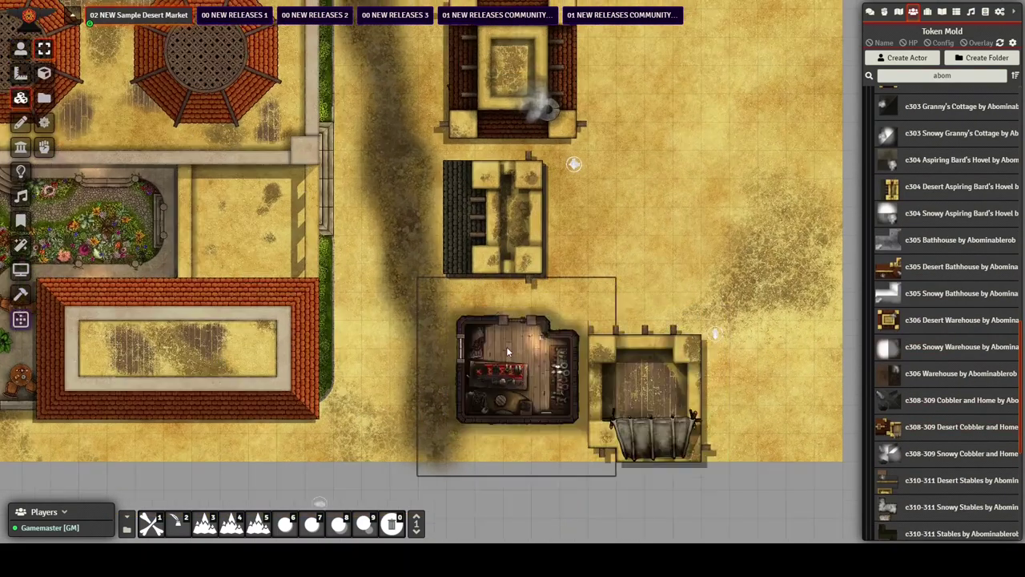
# - Move the bard's hovel up against the red-roofed building above it
pyautogui.scroll(9, 513, 342)
pyautogui.click(21, 147)
pyautogui.click(21, 49)
pyautogui.moveTo(609, 104); pyautogui.dragTo(609, 59)
pyautogui.scroll(-9, 643, 299)
# - Use quick edit to move the new buildings' anchor tokens beyond the map's eastern edge
pyautogui.moveTo(665, 154); pyautogui.dragTo(499, 285)
pyautogui.press('q')
pyautogui.moveTo(408, 224); pyautogui.dragTo(722, 228)
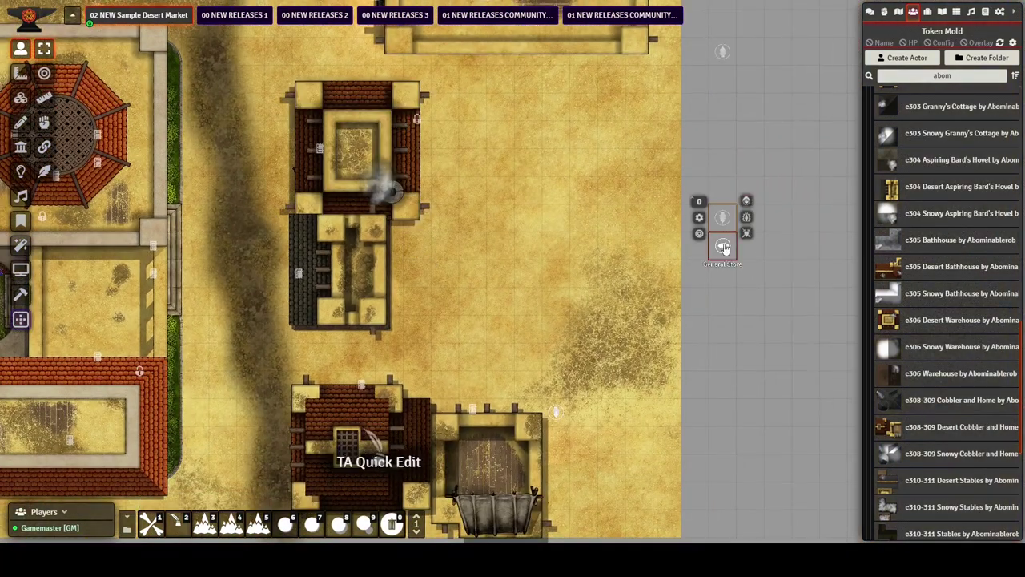
pyautogui.click(726, 248)
pyautogui.moveTo(553, 405); pyautogui.dragTo(558, 200)
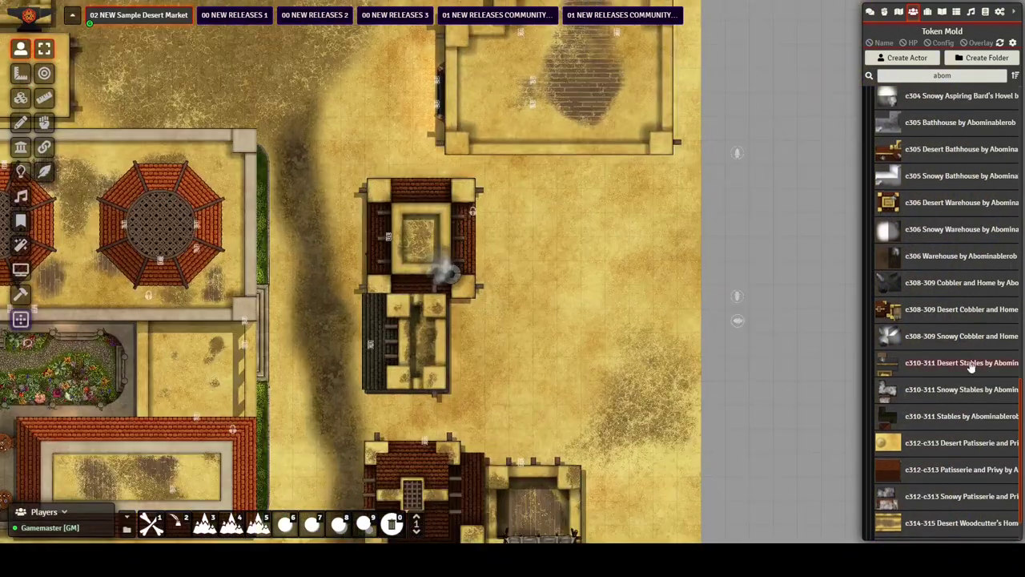
# - Place the c310-311 Desert Stables east of the bard's hovel and the c306 Desert Warehouse in the map's upper-left corner
pyautogui.moveTo(970, 365); pyautogui.dragTo(687, 244)
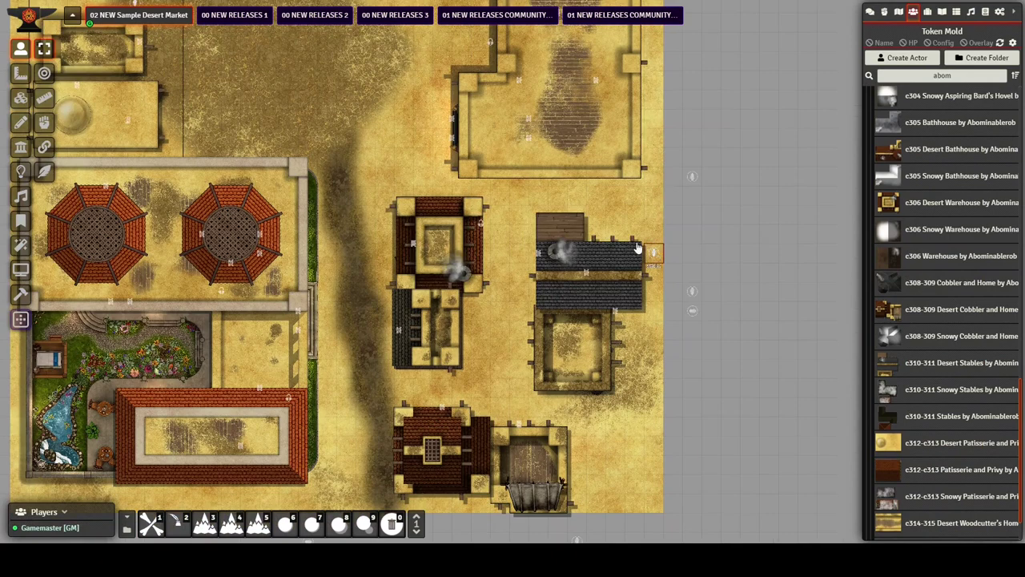
pyautogui.moveTo(652, 252); pyautogui.dragTo(636, 252)
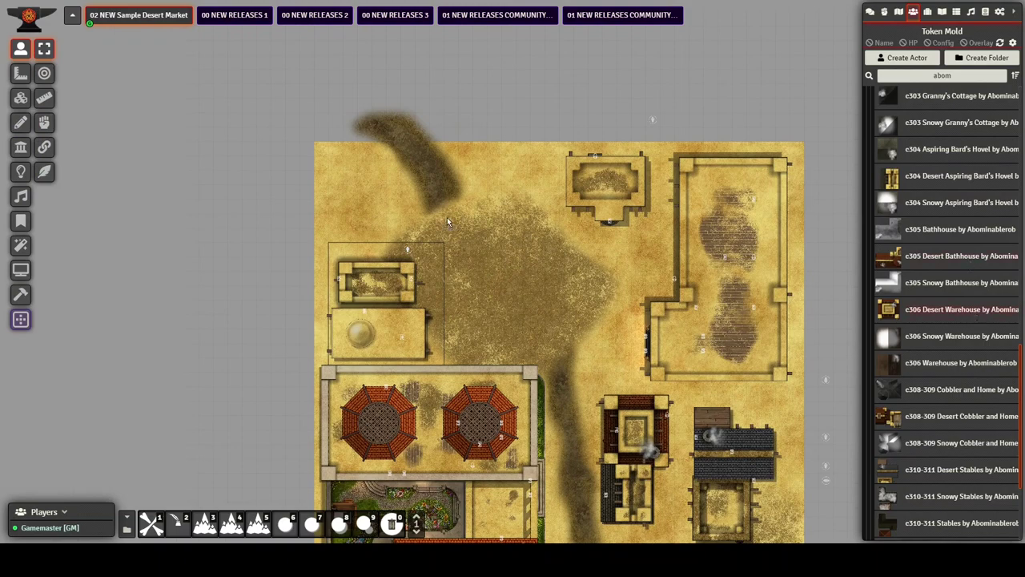
pyautogui.moveTo(447, 217); pyautogui.dragTo(447, 217)
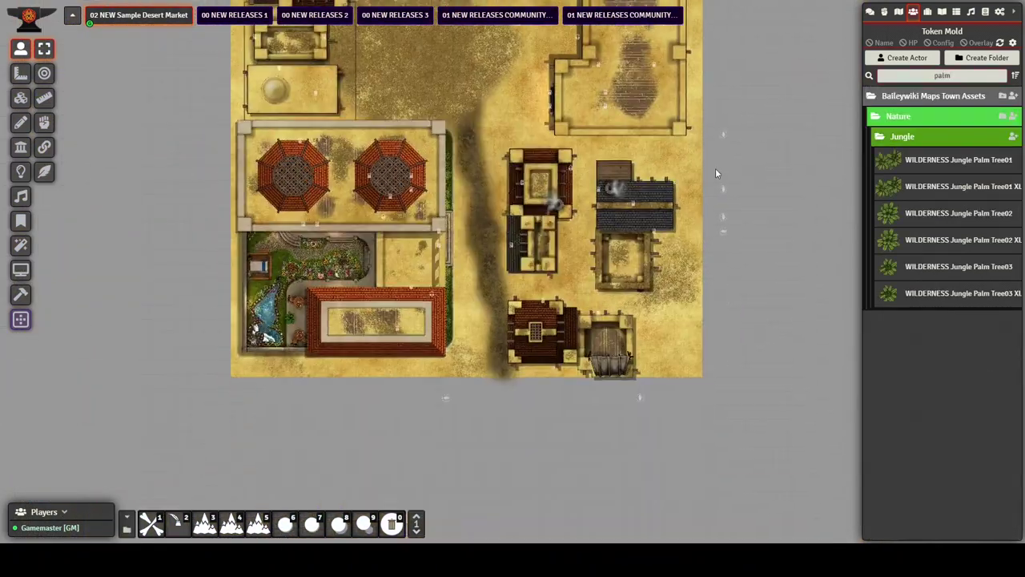
# - Place WILDERNESS Jungle Palm Tree01 and Tree02 XL along the map's eastern side, moving the XL palm's anchor off the map
pyautogui.moveTo(958, 159); pyautogui.dragTo(700, 337)
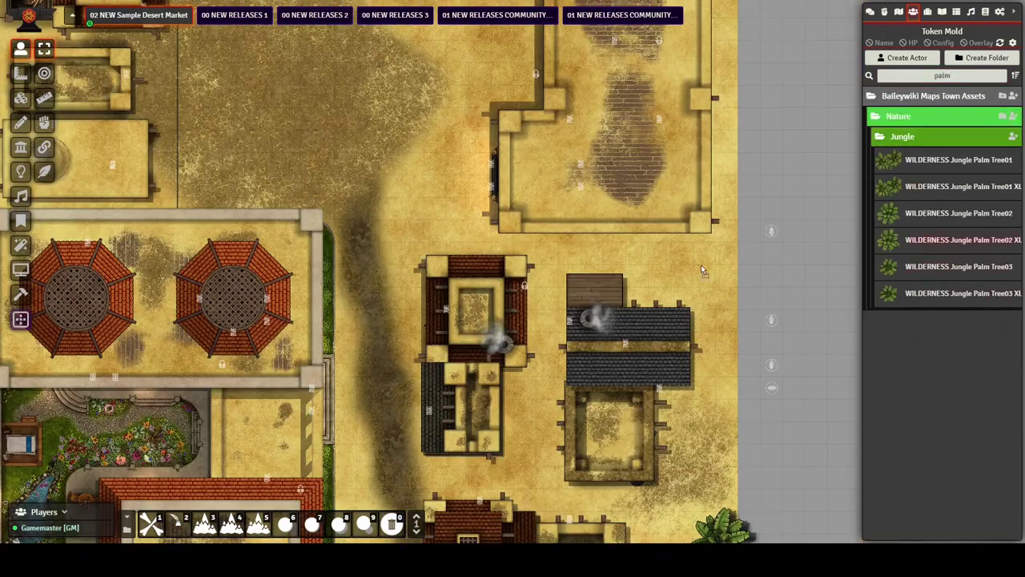
pyautogui.moveTo(700, 266); pyautogui.dragTo(701, 270)
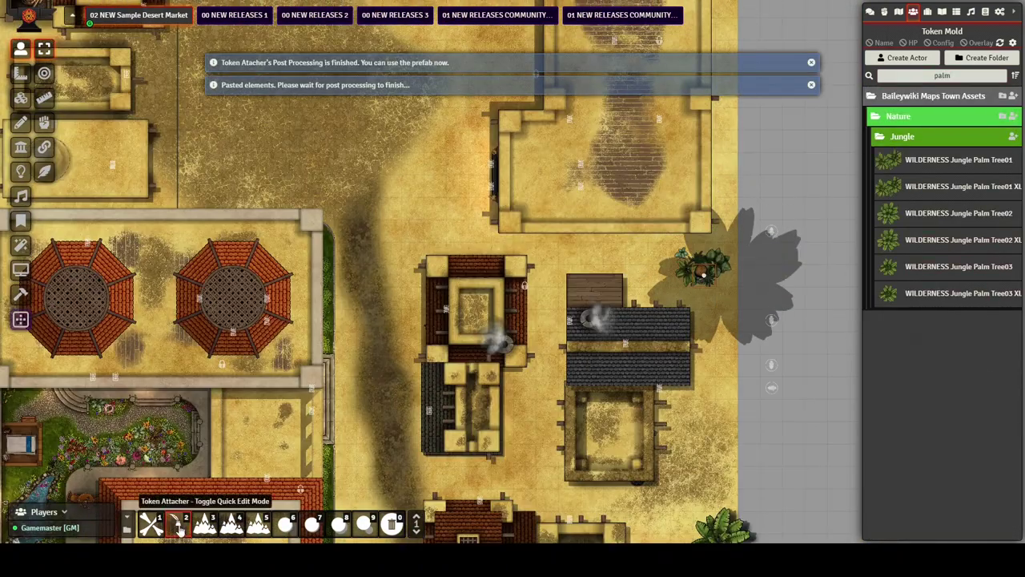
pyautogui.moveTo(851, 274); pyautogui.dragTo(761, 284)
pyautogui.rightClick(749, 288)
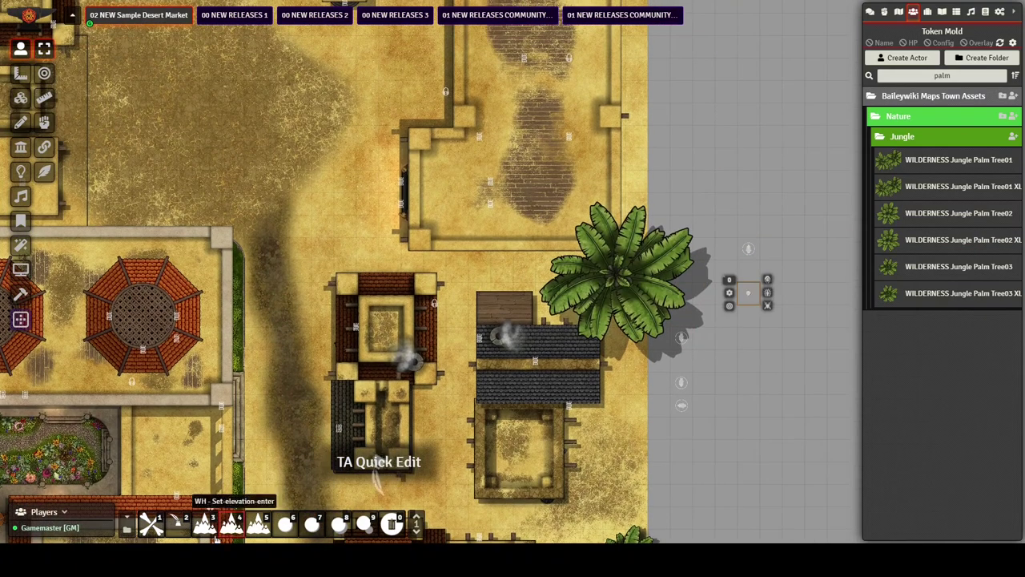
pyautogui.click(151, 523)
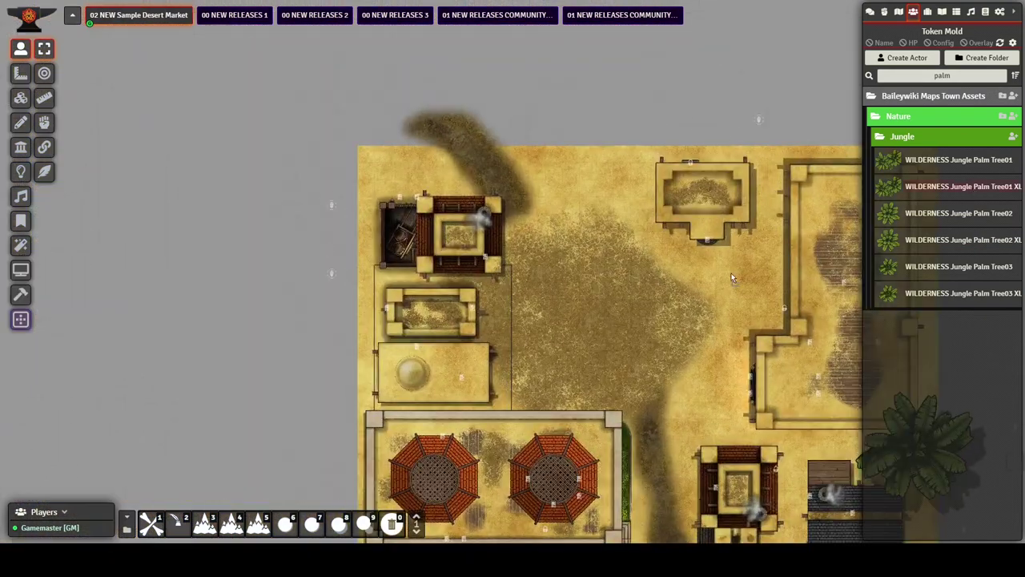
# - Place large jungle palms, including WILDERNESS Jungle Palm Tree01 XL, between the meadhall and the tradehall
pyautogui.moveTo(731, 278); pyautogui.dragTo(637, 297)
pyautogui.click(152, 524)
pyautogui.scroll(-6, 632, 282)
pyautogui.scroll(10, 598, 267)
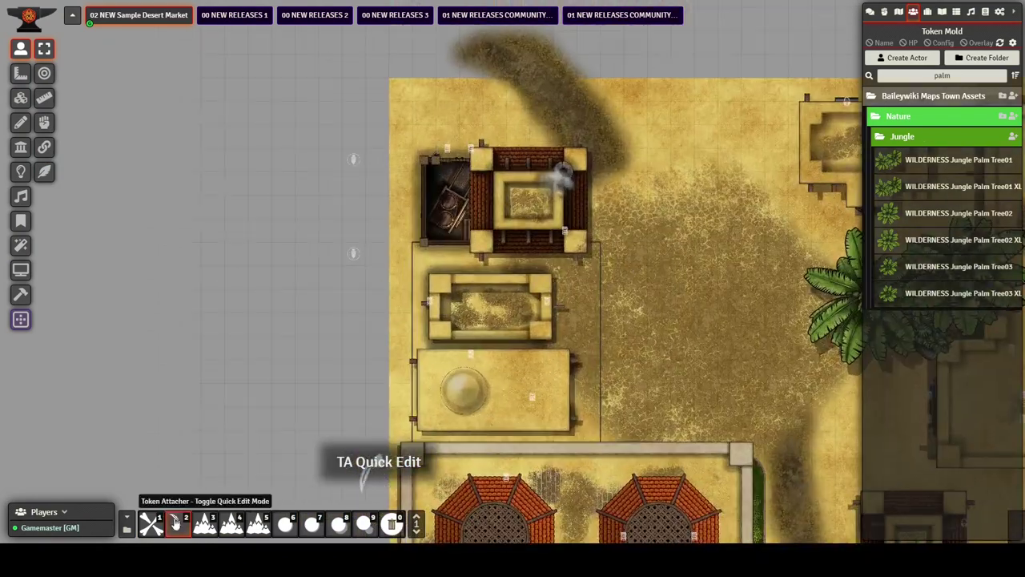
# - Search the actors for "well", place the TACTICAL Well west of the meadhall, and move its anchor above the map
pyautogui.doubleClick(942, 77)
pyautogui.write('well')
pyautogui.scroll(-3, 709, 232)
pyautogui.moveTo(611, 105); pyautogui.dragTo(600, 170)
pyautogui.moveTo(599, 170); pyautogui.dragTo(599, 144)
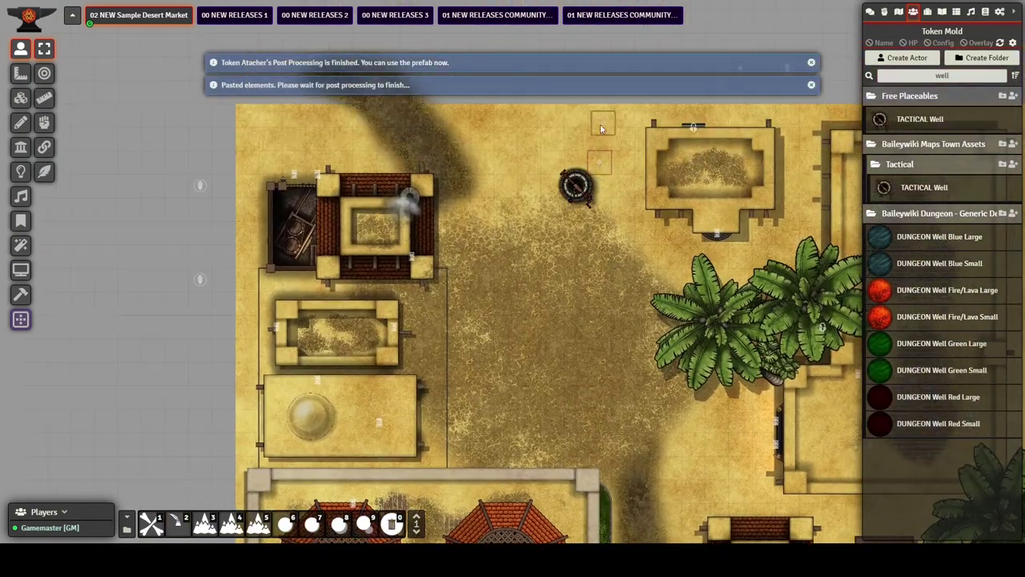
pyautogui.moveTo(812, 293); pyautogui.dragTo(753, 374)
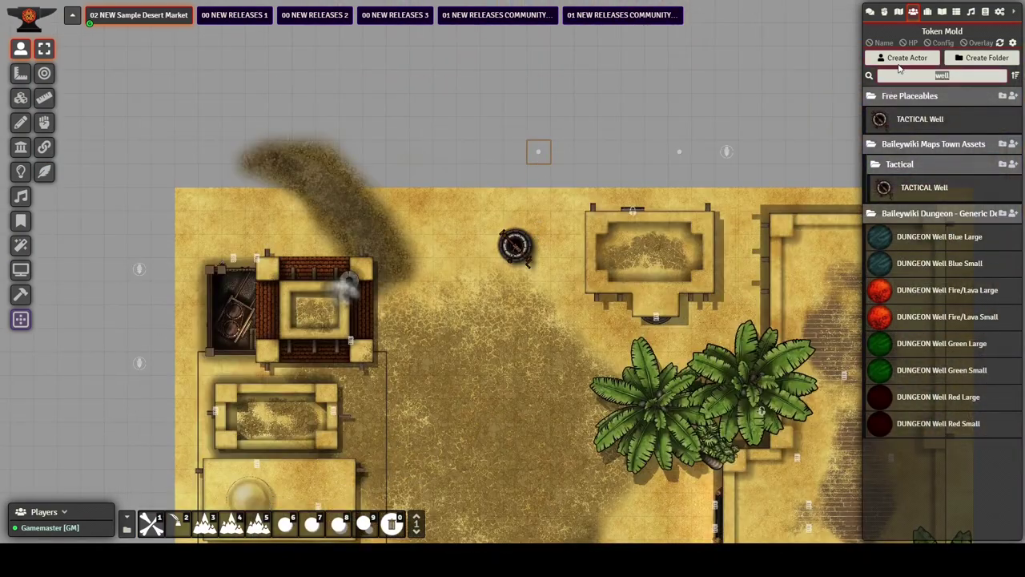
# - Search the actors for "thatc" and place the MARKET Florist Thatched stall in front of the tradehall entrance
pyautogui.write('thatc')
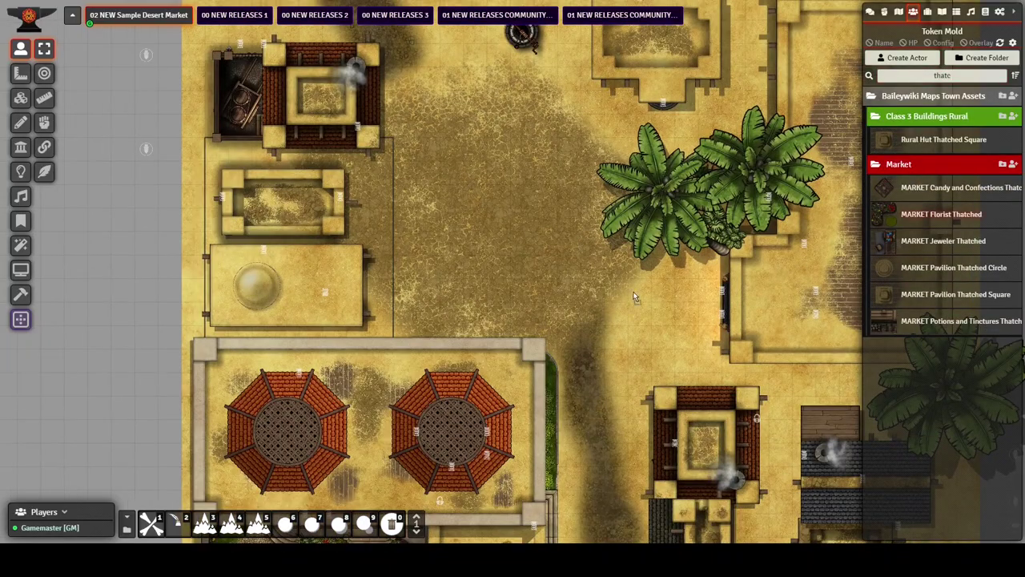
pyautogui.moveTo(638, 297); pyautogui.dragTo(601, 287)
pyautogui.scroll(5, 609, 288)
pyautogui.scroll(-12, 572, 297)
# - Use quick edit to move the florist stall's anchor token beyond the map's eastern edge
pyautogui.moveTo(535, 339); pyautogui.dragTo(458, 359)
pyautogui.click(44, 171)
pyautogui.moveTo(434, 304); pyautogui.dragTo(720, 305)
pyautogui.moveTo(313, 279); pyautogui.dragTo(383, 159)
pyautogui.scroll(6, 383, 160)
# - Clear the actor search and place a Banner Yellow from the Animated (Gorgon) folder at the lower side of the tradehall entrance
pyautogui.press('BackSpace')
pyautogui.click(925, 217)
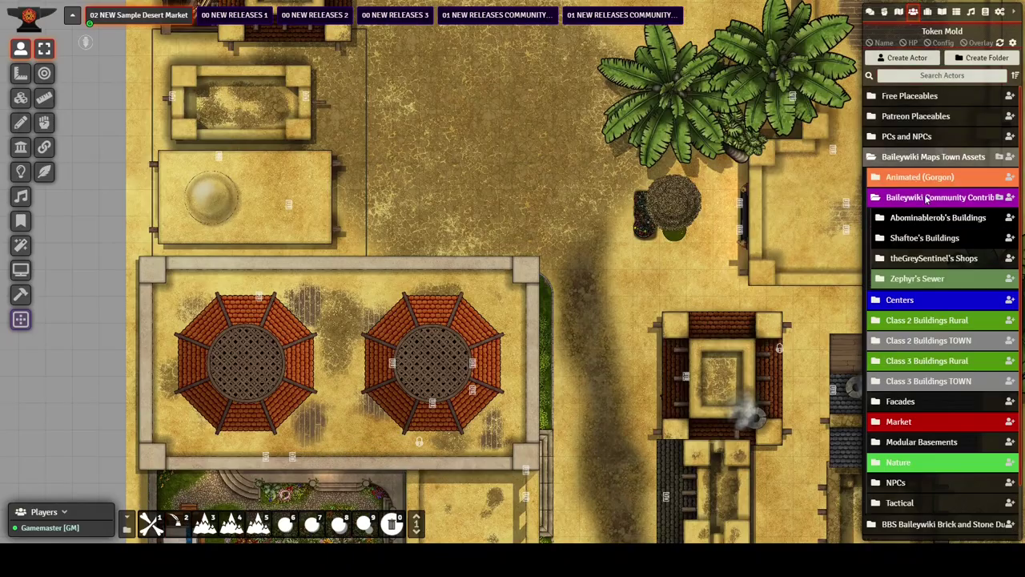
pyautogui.click(922, 178)
pyautogui.moveTo(643, 266); pyautogui.dragTo(559, 258)
pyautogui.moveTo(560, 206); pyautogui.dragTo(478, 250)
pyautogui.moveTo(950, 469); pyautogui.dragTo(550, 295)
pyautogui.scroll(6, 558, 333)
pyautogui.click(545, 260)
pyautogui.scroll(-2, 544, 261)
pyautogui.moveTo(548, 259); pyautogui.dragTo(601, 255)
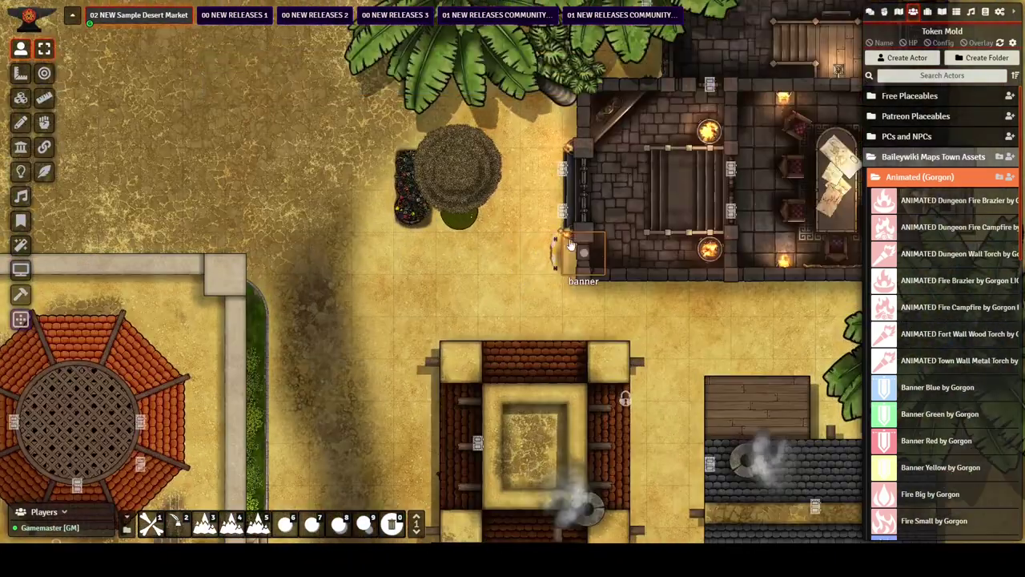
# - Duplicate the yellow banner at the upper side of the tradehall entrance and park the banner anchors off the map
pyautogui.hotkey('ctrl', 'c')
pyautogui.hotkey('ctrl', 'v')
pyautogui.moveTo(546, 132); pyautogui.dragTo(599, 131)
pyautogui.scroll(-6, 398, 277)
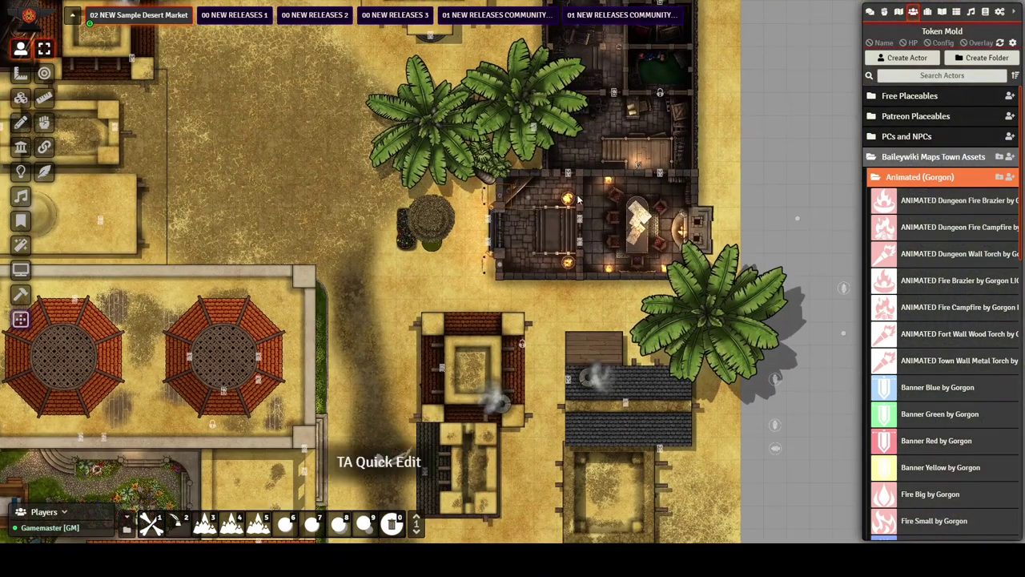
pyautogui.click(826, 264)
pyautogui.scroll(8, 700, 292)
pyautogui.scroll(-3, 232, 337)
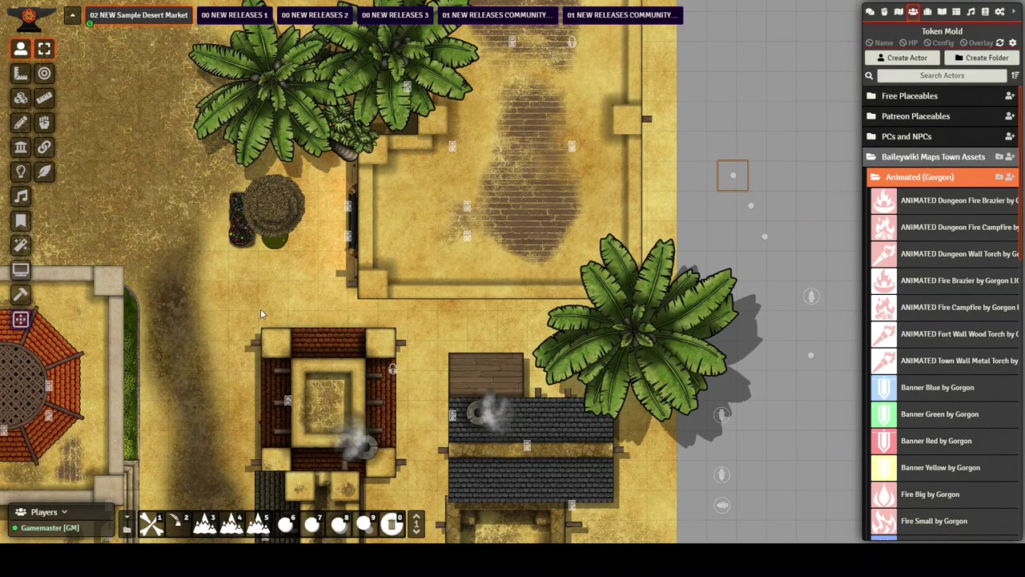
pyautogui.scroll(-5, 951, 417)
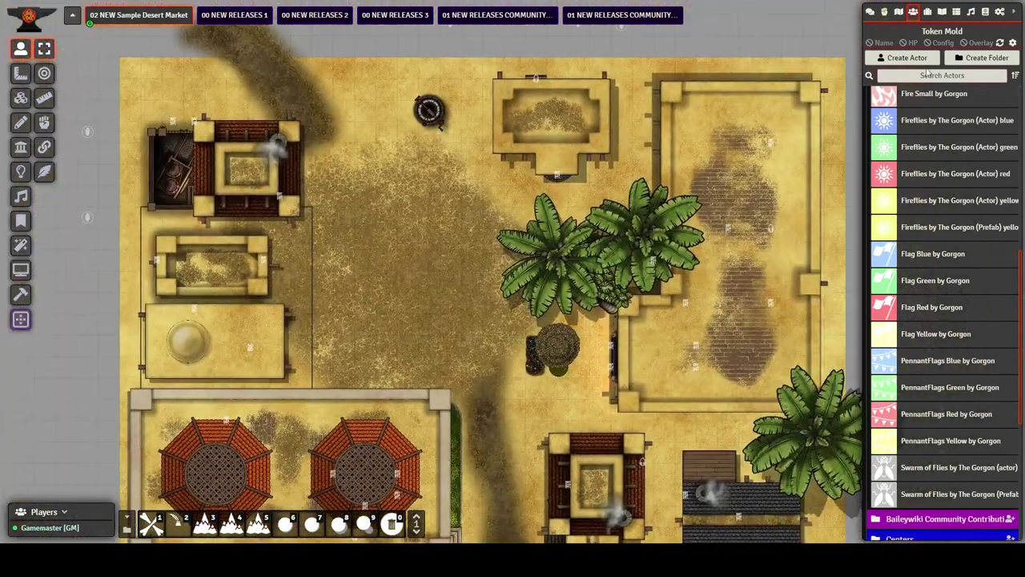
# - Search the actors for "torch" and place the ANIMATED Fort Wall Wood Torch just below the well
pyautogui.click(927, 75)
pyautogui.write('torch')
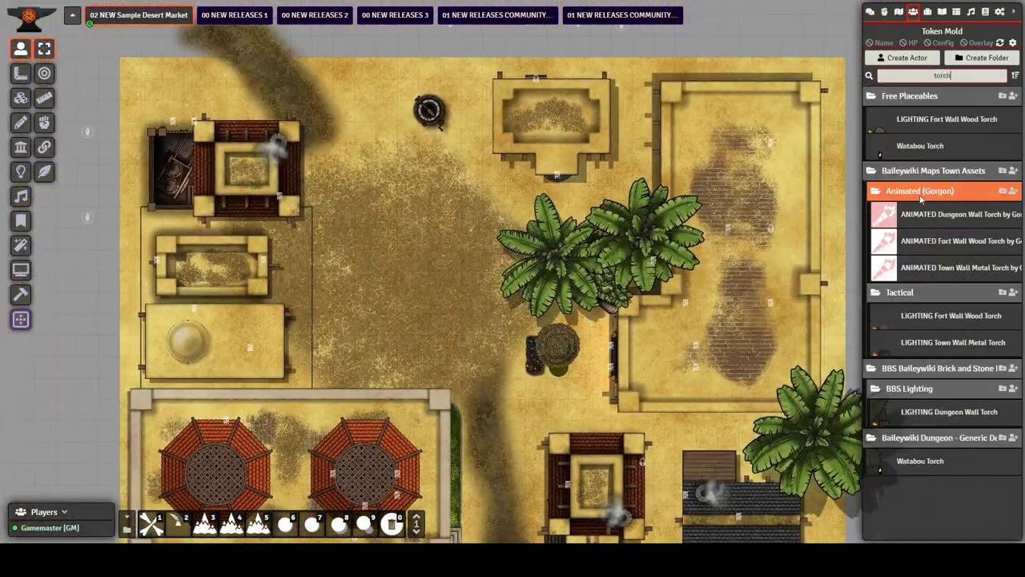
pyautogui.moveTo(953, 245); pyautogui.dragTo(429, 150)
pyautogui.scroll(10, 453, 186)
pyautogui.scroll(-8, 486, 239)
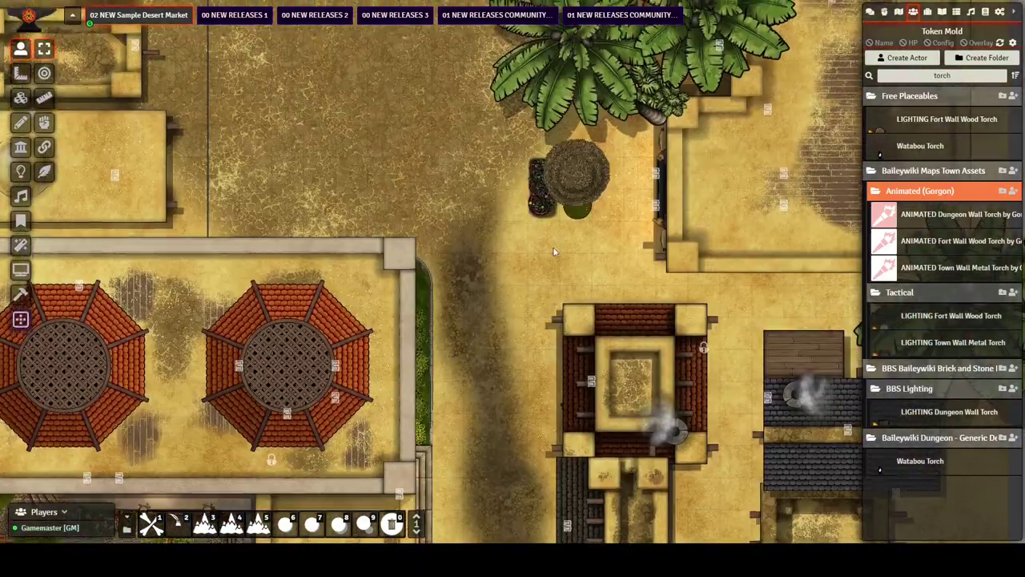
# - Place another ANIMATED Fort Wall Wood Torch just below the florist stall
pyautogui.moveTo(968, 246); pyautogui.dragTo(545, 238)
pyautogui.scroll(-9, 521, 272)
# - Search the actors for "penn" and place PennantFlags Yellow from the Animated (Gorgon) folder in the street below the florist stall
pyautogui.doubleClick(942, 76)
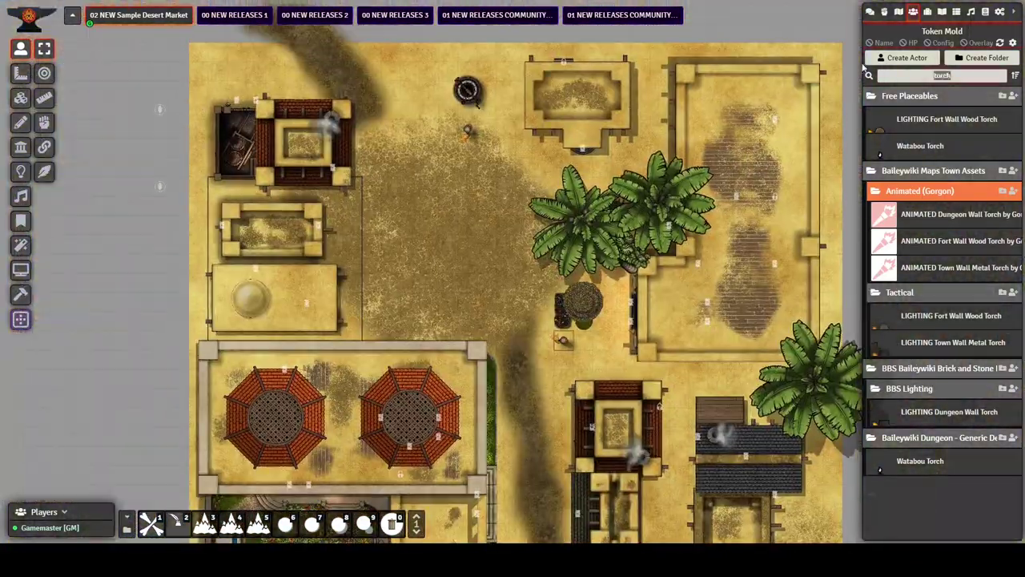
pyautogui.write('penn')
pyautogui.moveTo(953, 224); pyautogui.dragTo(411, 230)
pyautogui.scroll(5, 289, 192)
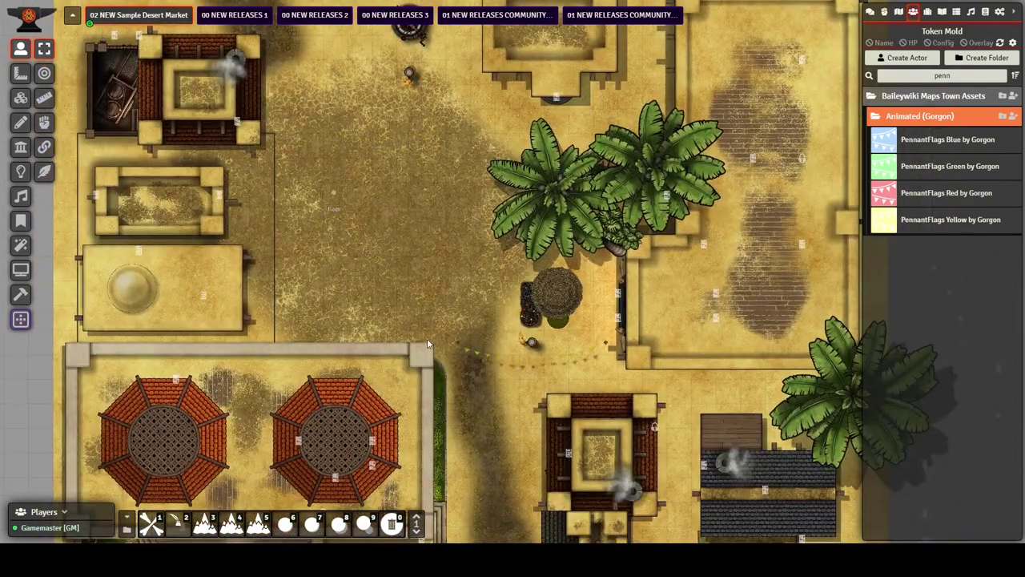
# - Use quick edit to stretch the pennant flags from the bathhouse corner to the tradehall wall, with their anchor parked off the western edge
pyautogui.moveTo(427, 340); pyautogui.dragTo(415, 237)
pyautogui.scroll(7, 414, 238)
pyautogui.moveTo(351, 212); pyautogui.dragTo(121, 212)
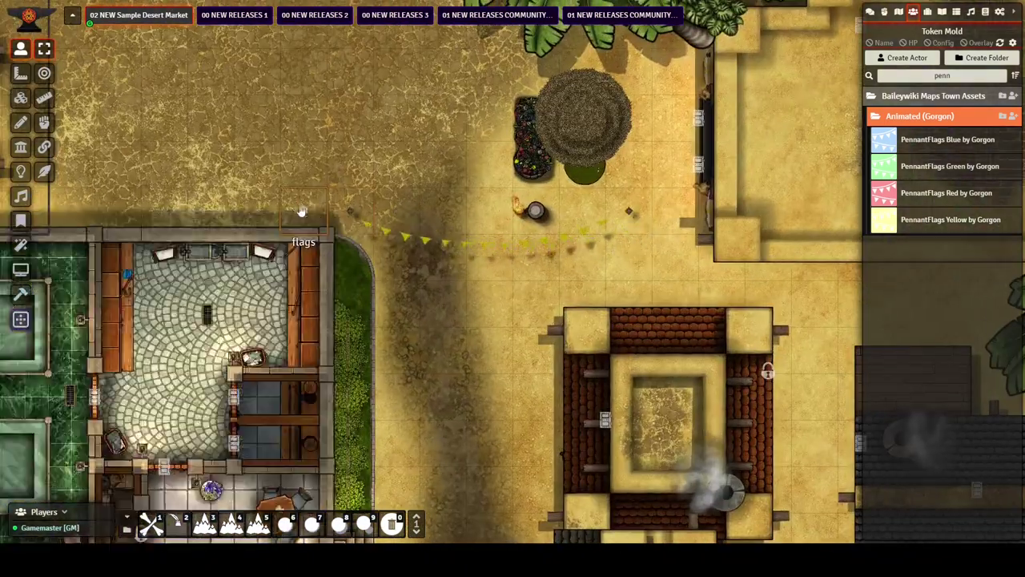
pyautogui.moveTo(698, 221); pyautogui.dragTo(732, 220)
pyautogui.click(610, 245)
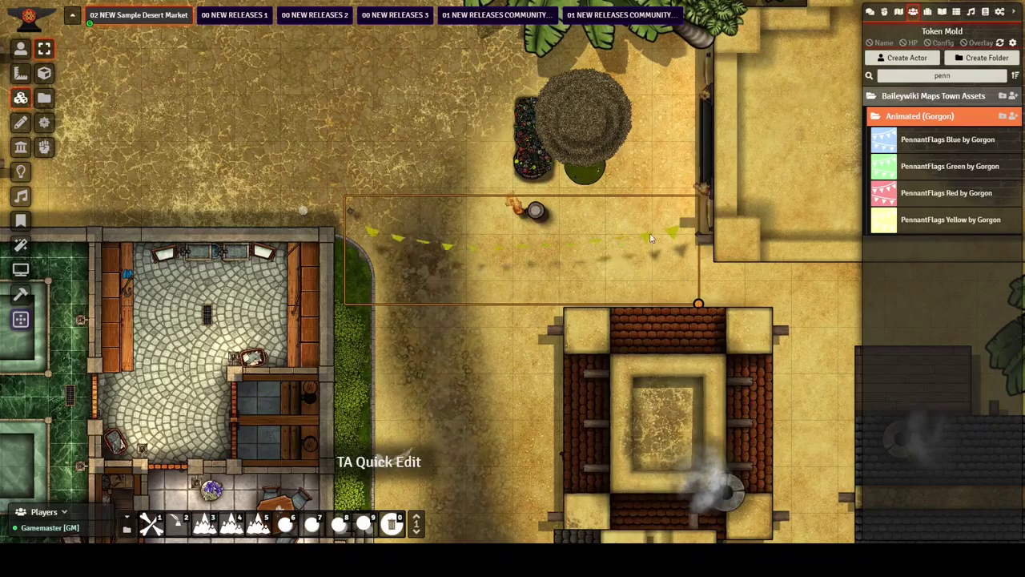
pyautogui.click(21, 49)
pyautogui.scroll(-10, 183, 252)
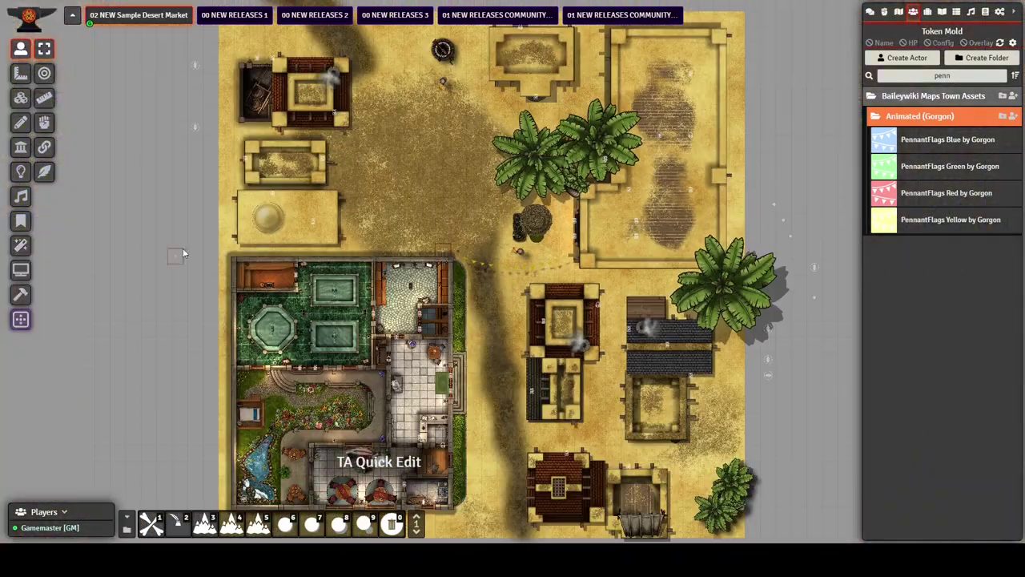
# - Paste two angled copies of the yellow pennant flags across the street farther down, alongside the bathhouse
pyautogui.moveTo(512, 377); pyautogui.dragTo(545, 238)
pyautogui.scroll(8, 545, 238)
pyautogui.scroll(-4, 528, 232)
pyautogui.moveTo(521, 64); pyautogui.dragTo(461, 157)
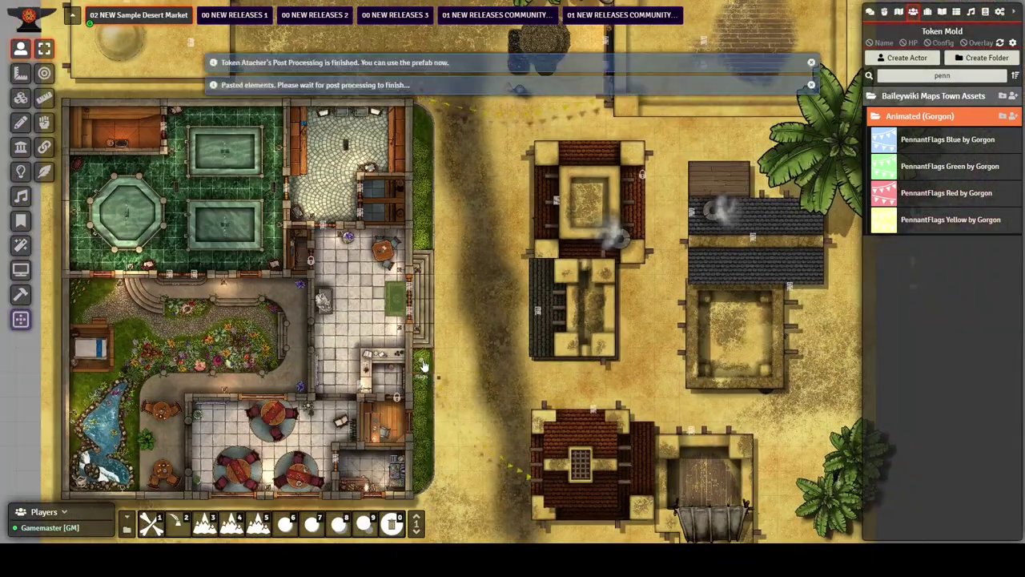
pyautogui.hotkey('ctrl', 'v')
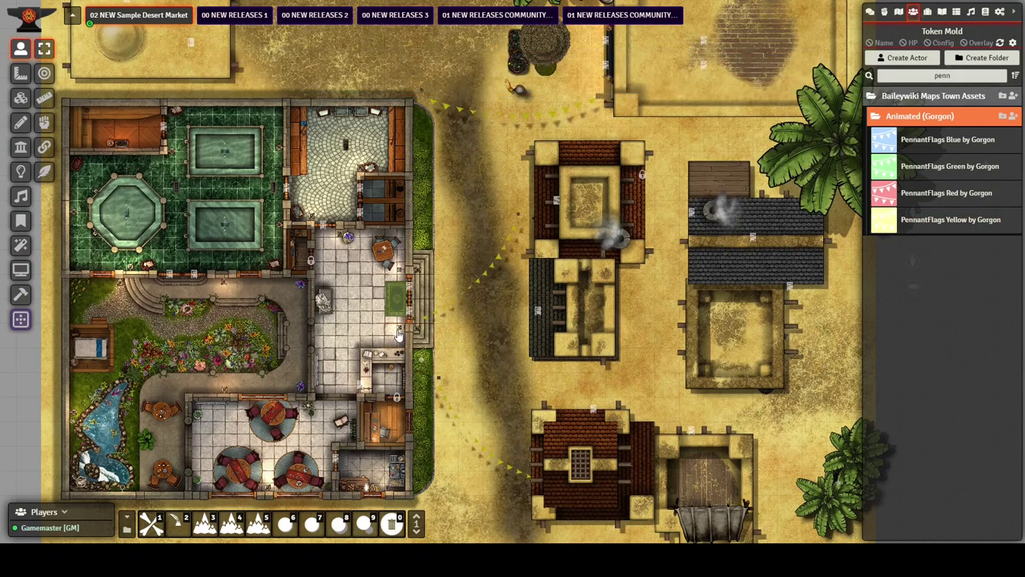
# - Park the anchor tokens of the copied pennant flags off the map's western edge
pyautogui.click(179, 526)
pyautogui.moveTo(459, 366); pyautogui.dragTo(715, 358)
pyautogui.moveTo(714, 105); pyautogui.dragTo(459, 150)
pyautogui.scroll(-2, 410, 309)
pyautogui.scroll(-2, 459, 151)
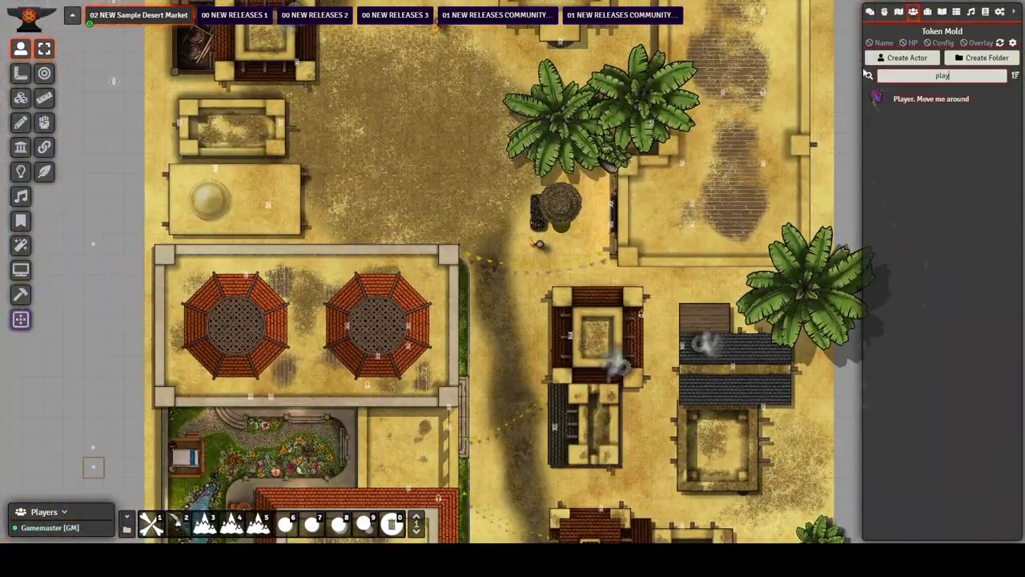
# - Find the Player actor with "play", place it in the market square, and walk it to the northwestern building's stair entrance
pyautogui.click(418, 82)
pyautogui.scroll(4, 418, 88)
pyautogui.moveTo(417, 94); pyautogui.dragTo(653, 248)
pyautogui.press('Up')
pyautogui.press('Up')
pyautogui.press('Left')
pyautogui.press('Left')
pyautogui.press('Left')
pyautogui.press('Left')
pyautogui.press('Left')
pyautogui.press('Down')
pyautogui.press('Down')
pyautogui.press('Left')
pyautogui.press('Left')
pyautogui.press('Up')
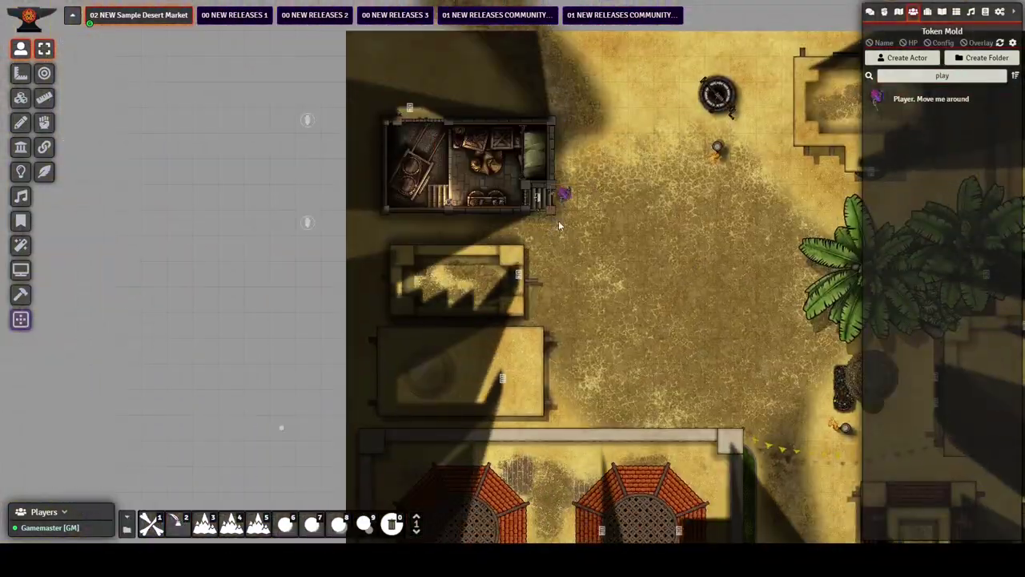
# - Walk the Player token diagonally across the market square and down the street past the yellow pennant flags
pyautogui.scroll(8, 572, 232)
pyautogui.moveTo(572, 231); pyautogui.dragTo(688, 325)
pyautogui.press('Down')
pyautogui.press('Right')
pyautogui.press('Right')
pyautogui.press('Right')
pyautogui.press('Down')
pyautogui.press('Right')
pyautogui.press('Down')
pyautogui.press('Right')
pyautogui.press('Down')
pyautogui.press('Right')
pyautogui.press('Down')
pyautogui.press('Right')
pyautogui.press('Down')
pyautogui.press('Right')
pyautogui.press('Down')
pyautogui.press('Right')
pyautogui.press('Down')
pyautogui.press('Right')
pyautogui.press('Down')
pyautogui.press('Down')
pyautogui.press('Down')
pyautogui.press('Down')
pyautogui.press('Down')
pyautogui.press('Down')
pyautogui.press('Down')
pyautogui.press('Down')
pyautogui.press('Down')
pyautogui.press('Down')
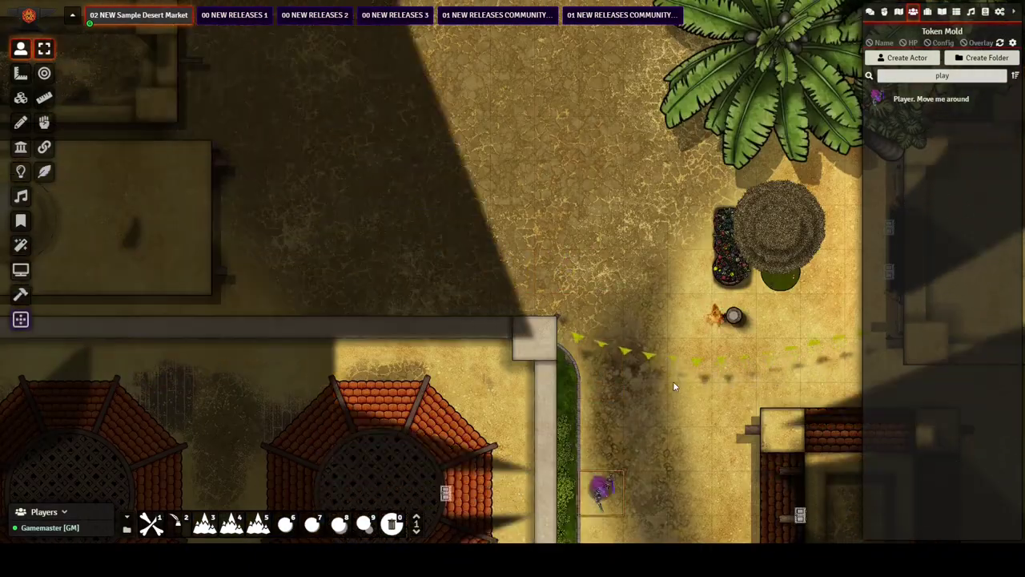
# - Walk the Player token from the street into the bathhouse, opening its doors along the way
pyautogui.press('Up')
pyautogui.press('Left')
pyautogui.press('Left')
pyautogui.press('Left')
pyautogui.press('Left')
pyautogui.press('Up')
pyautogui.press('Up')
pyautogui.press('Left')
pyautogui.click(291, 248)
pyautogui.press('Up')
pyautogui.press('Up')
pyautogui.click(225, 183)
pyautogui.press('Left')
pyautogui.press('Left')
pyautogui.press('Left')
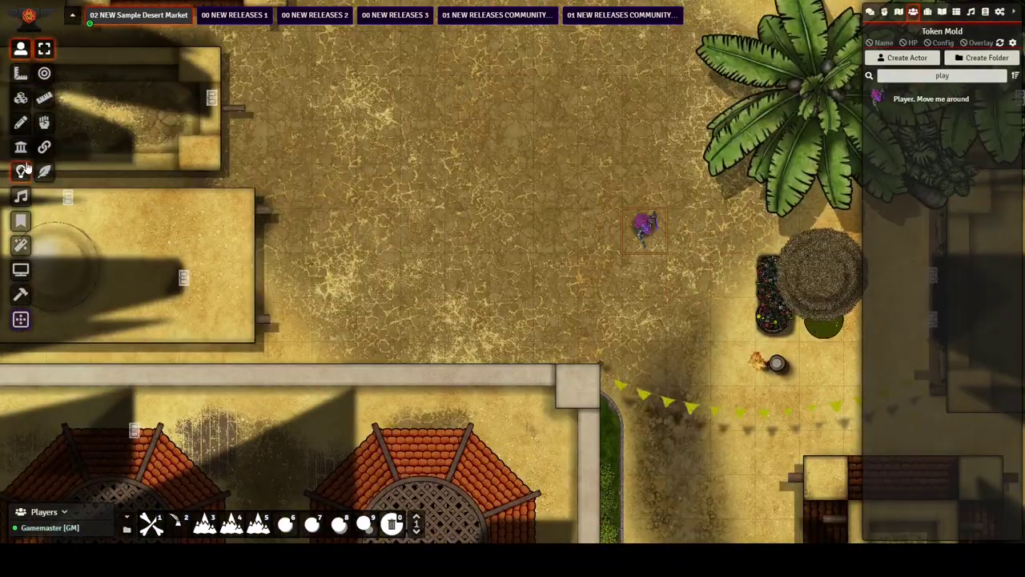
# - Transition the scene to darkness with the lighting controls and return to the token controls to view the night lighting
pyautogui.click(21, 172)
pyautogui.click(44, 97)
pyautogui.click(21, 48)
pyautogui.scroll(-8, 664, 202)
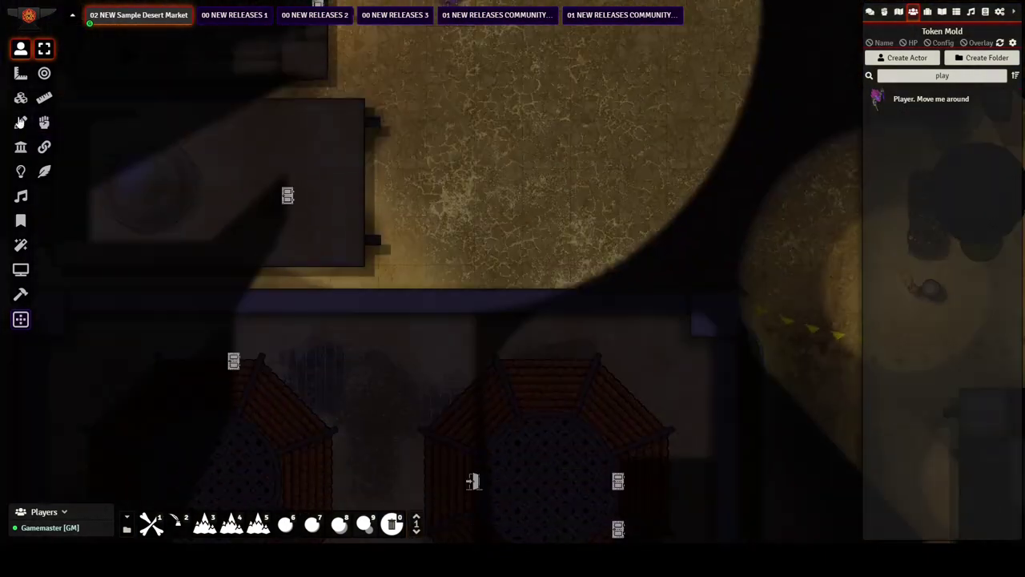
# - Switch to the tile controls and inspect the lit shop interior at night
pyautogui.click(21, 98)
pyautogui.scroll(8, 732, 271)
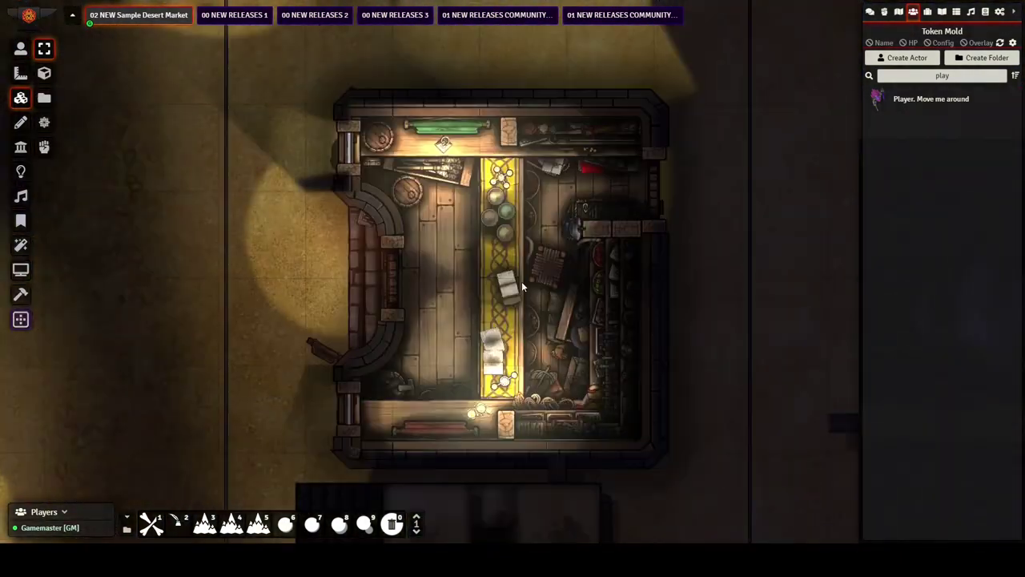
pyautogui.rightClick(628, 16)
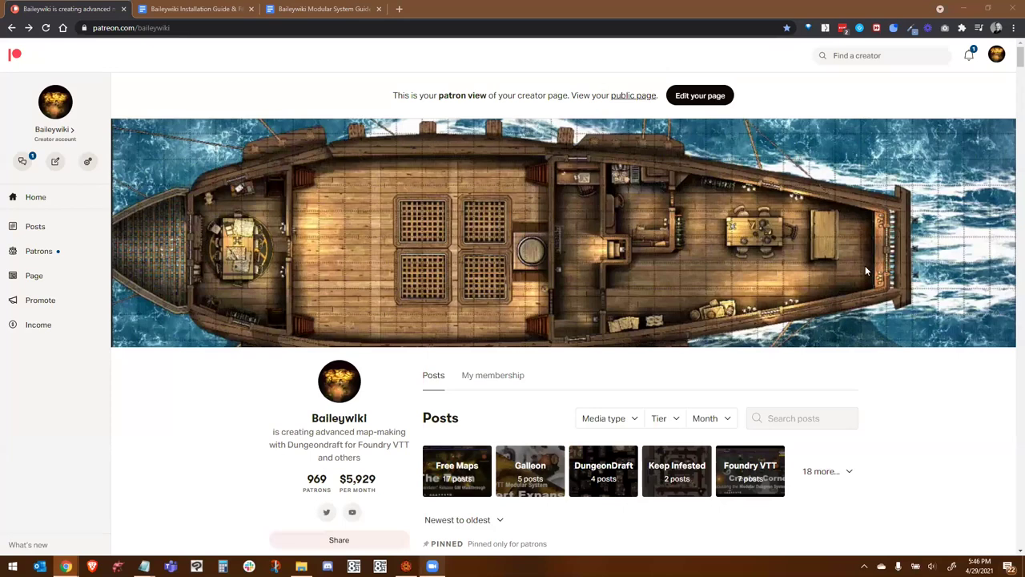
# - In the browser, open the Baileywiki April Patreon post and review its modular town and dungeon updates and whole maps list
pyautogui.scroll(-4, 877, 276)
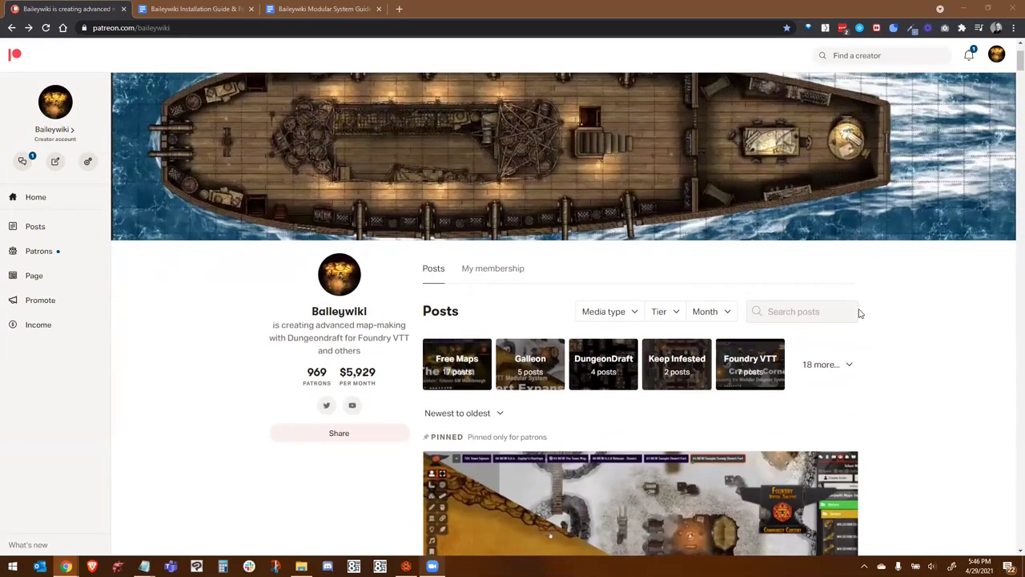
pyautogui.scroll(-1, 860, 314)
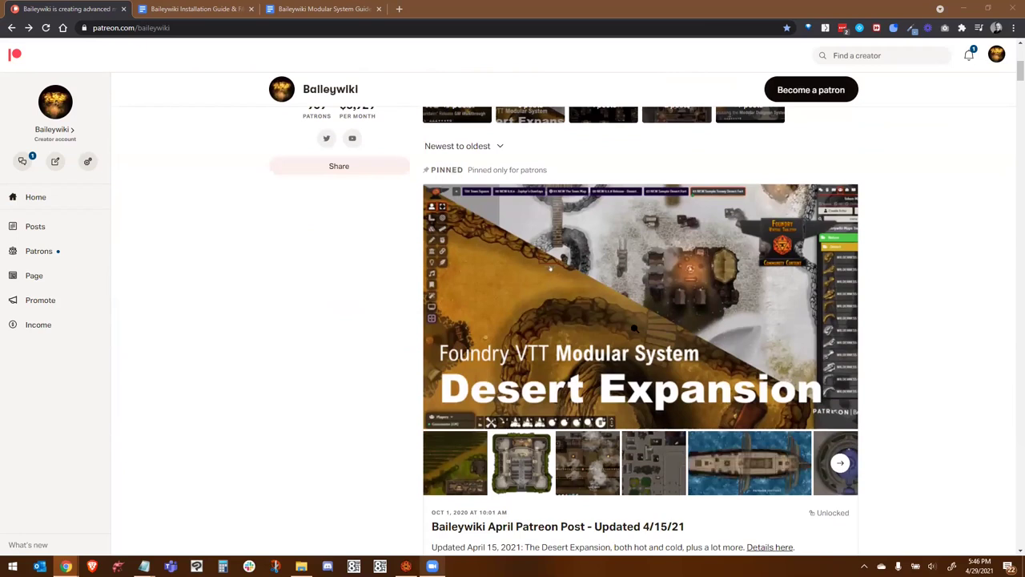
pyautogui.scroll(-3, 672, 353)
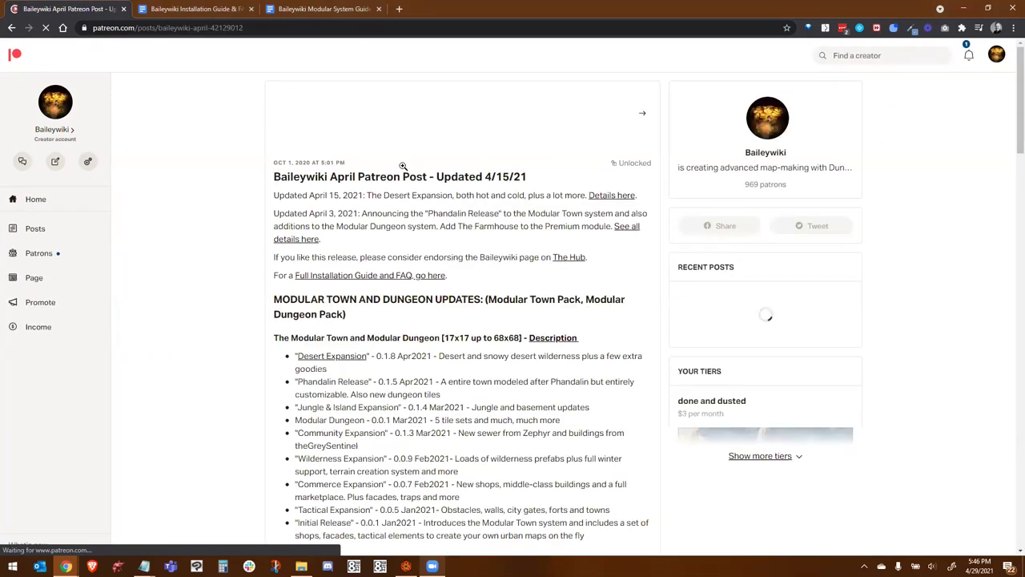
pyautogui.scroll(-5, 480, 235)
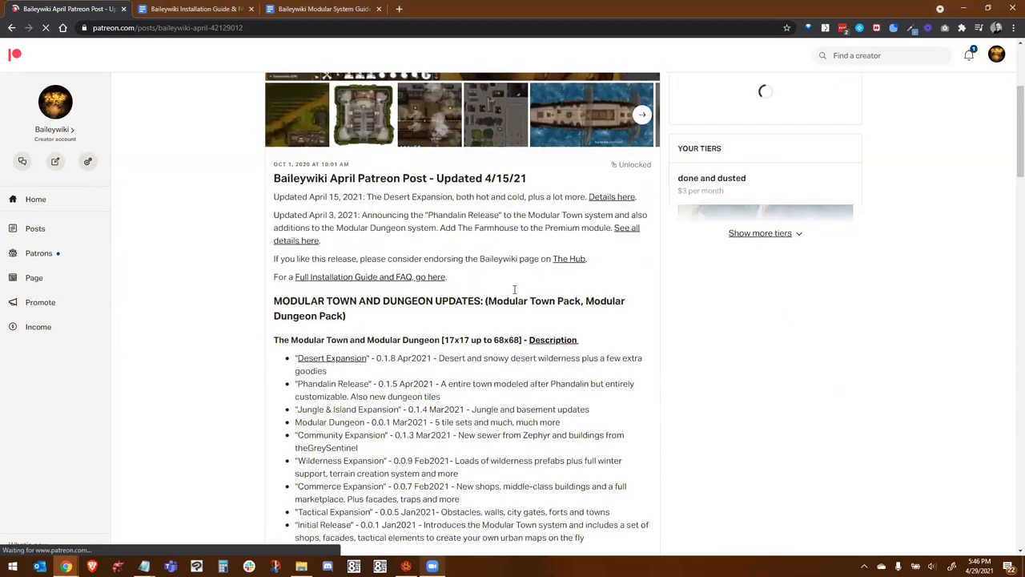
pyautogui.scroll(-2, 401, 216)
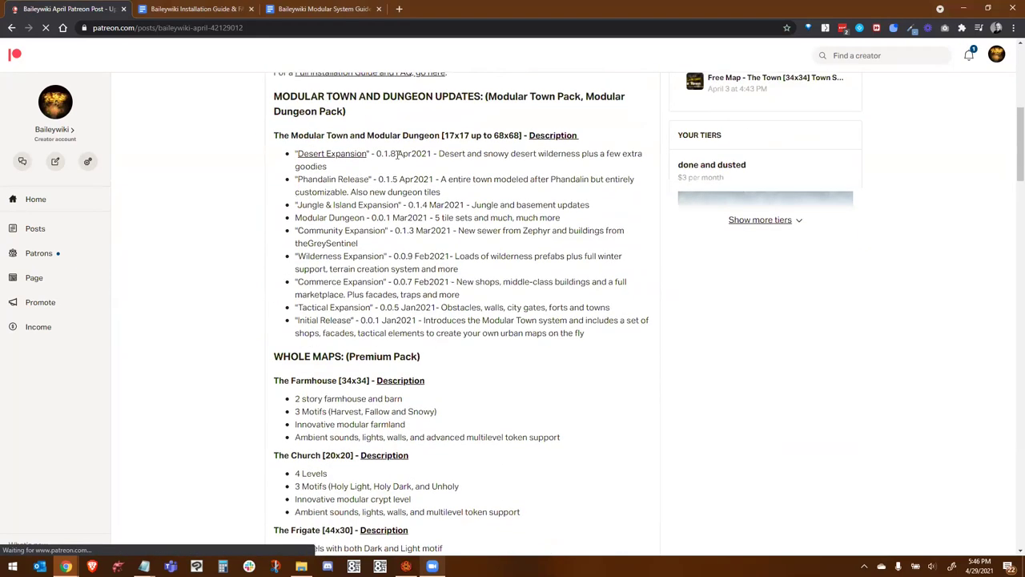
pyautogui.scroll(4, 398, 156)
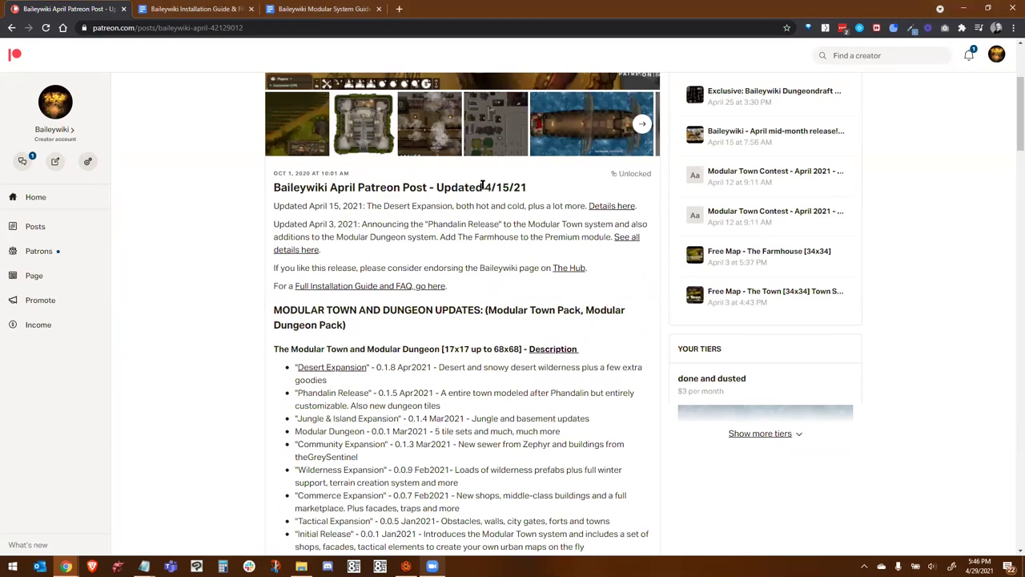
pyautogui.scroll(-2, 481, 320)
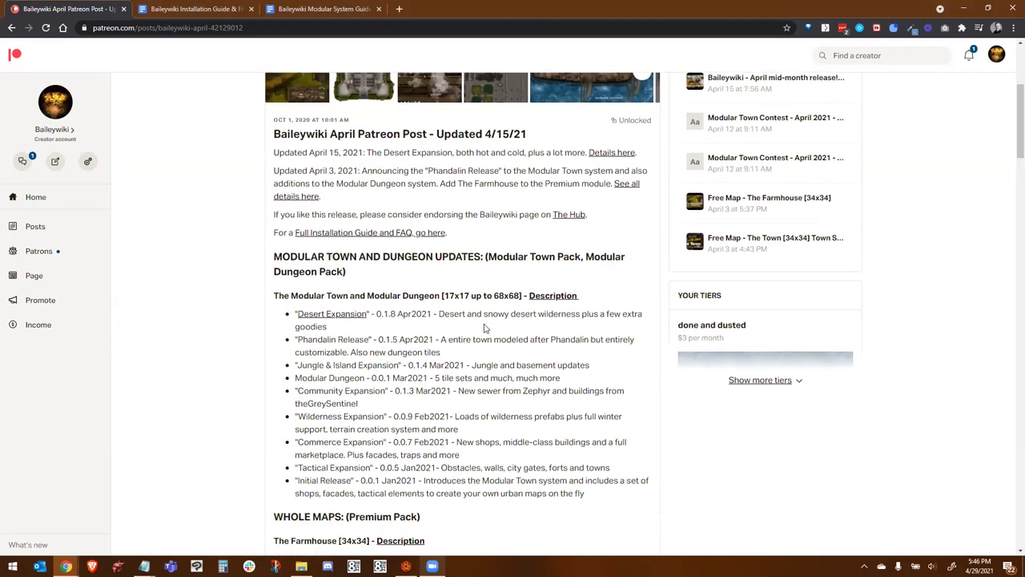
pyautogui.scroll(-4, 458, 301)
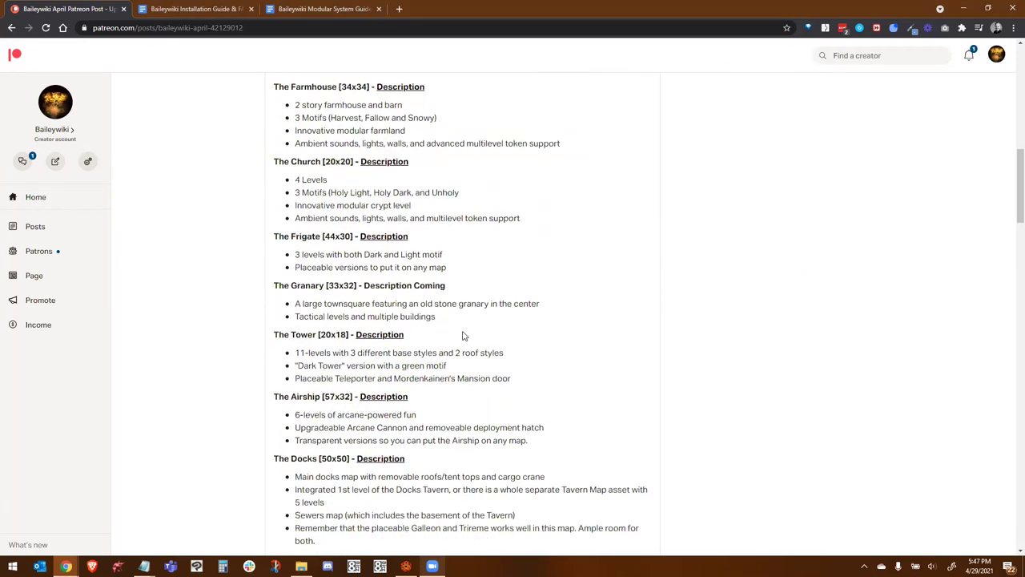
pyautogui.scroll(-4, 463, 336)
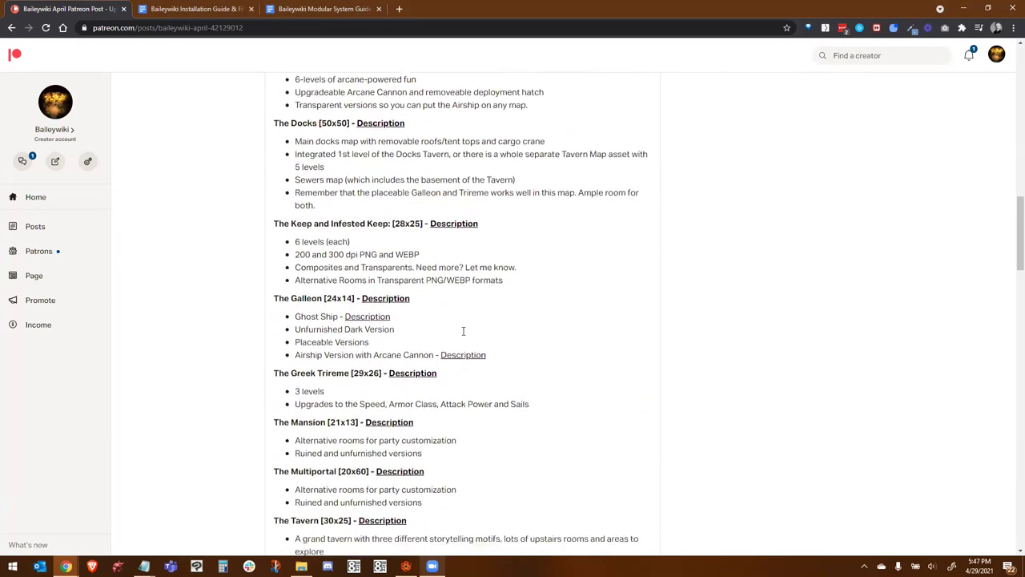
# - Open the Baileywiki Installation Guide & FAQ and look through its quick links, table of contents and Foundry setup section
pyautogui.click(197, 9)
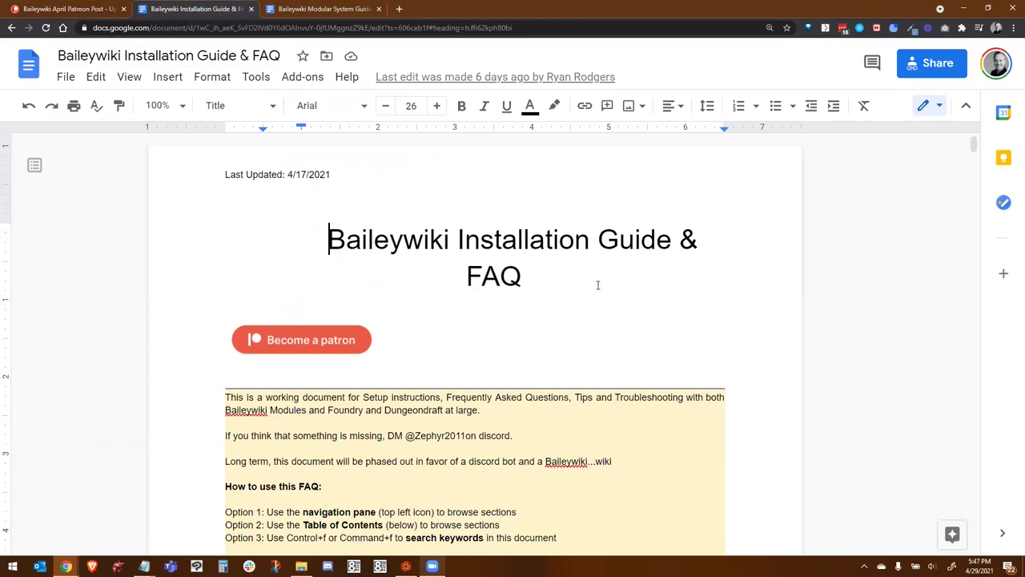
pyautogui.scroll(-3, 597, 285)
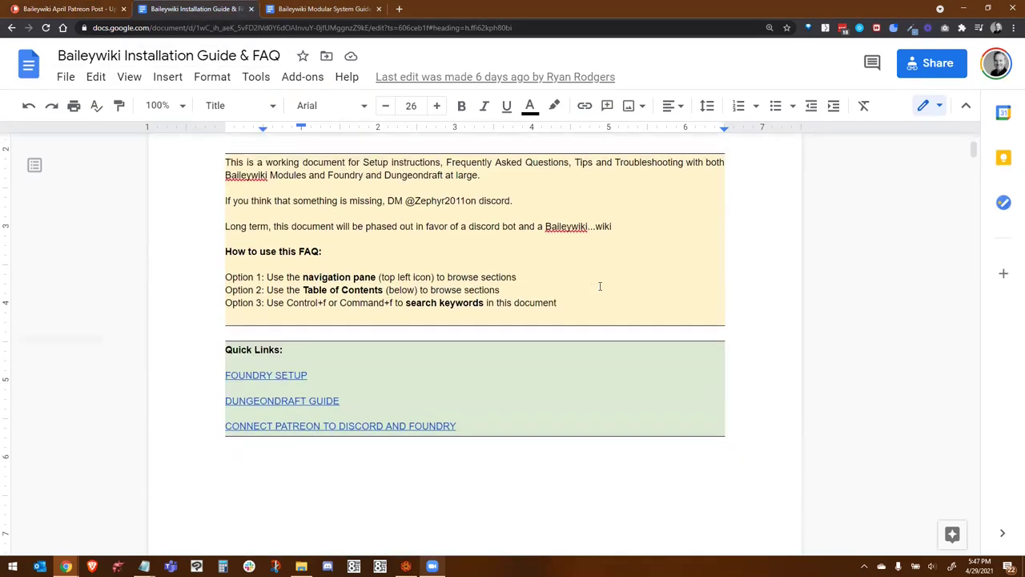
pyautogui.scroll(-5, 599, 286)
pyautogui.scroll(-3, 599, 286)
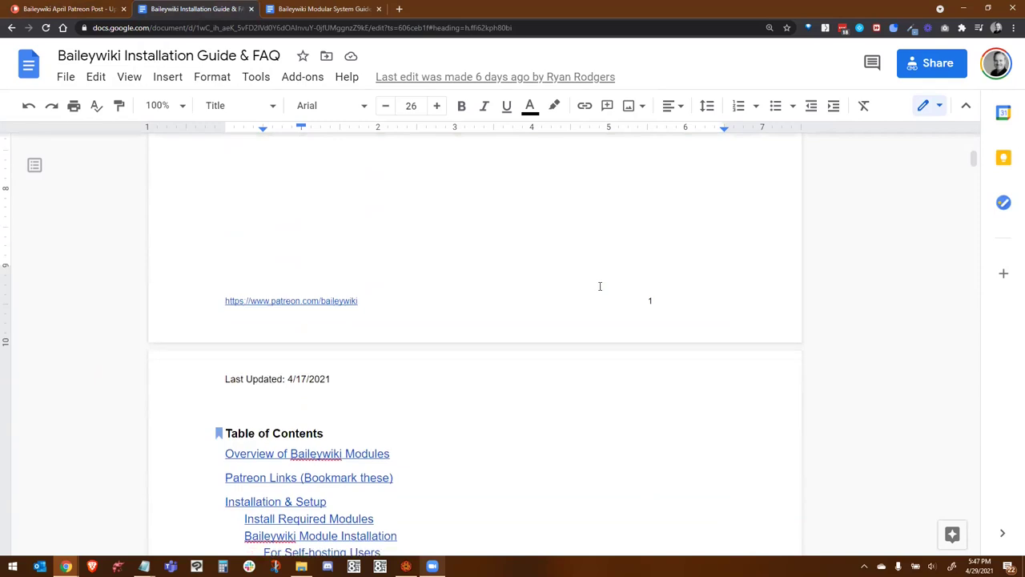
pyautogui.scroll(-2, 599, 285)
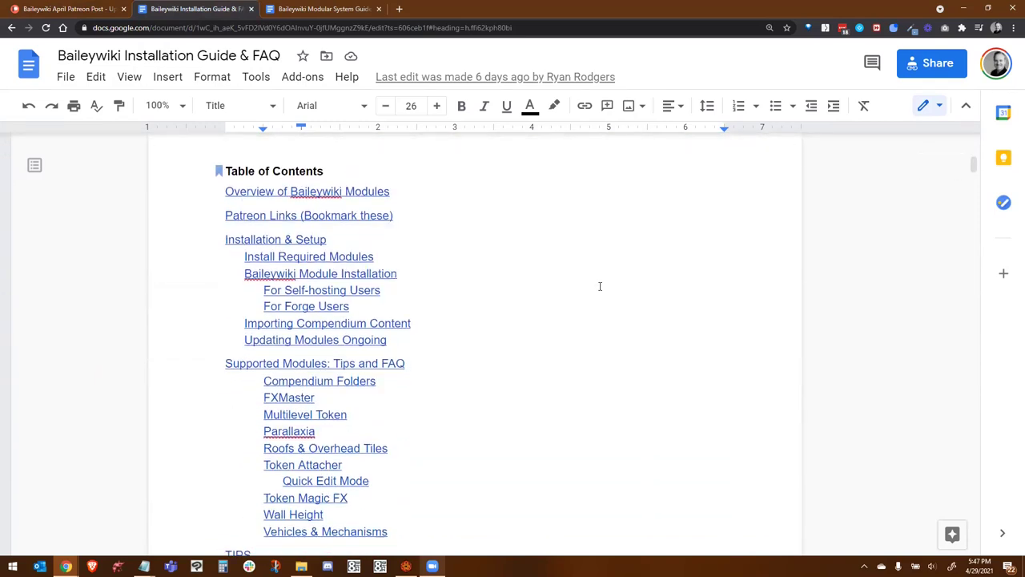
pyautogui.scroll(2, 512, 277)
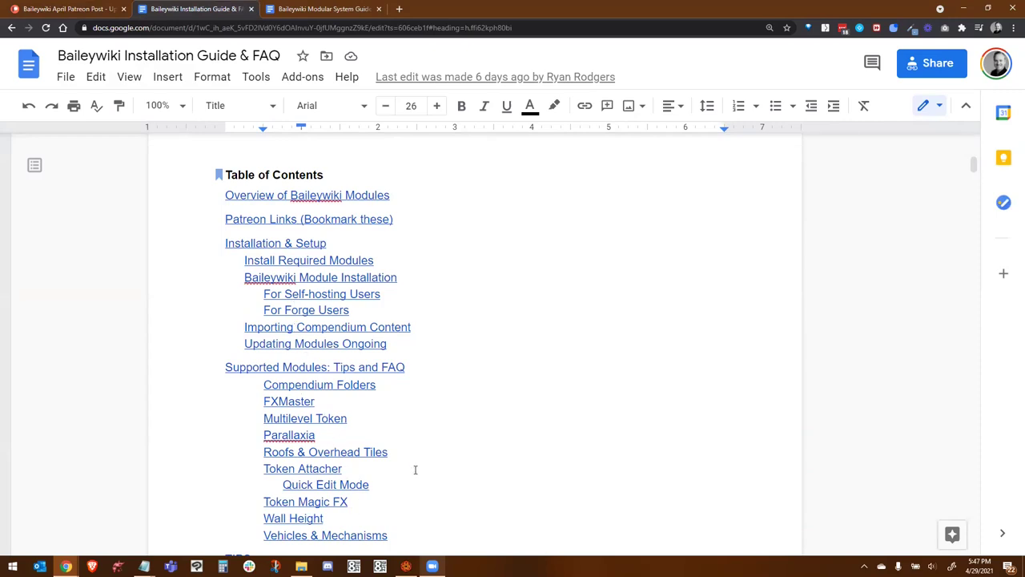
pyautogui.scroll(-4, 417, 467)
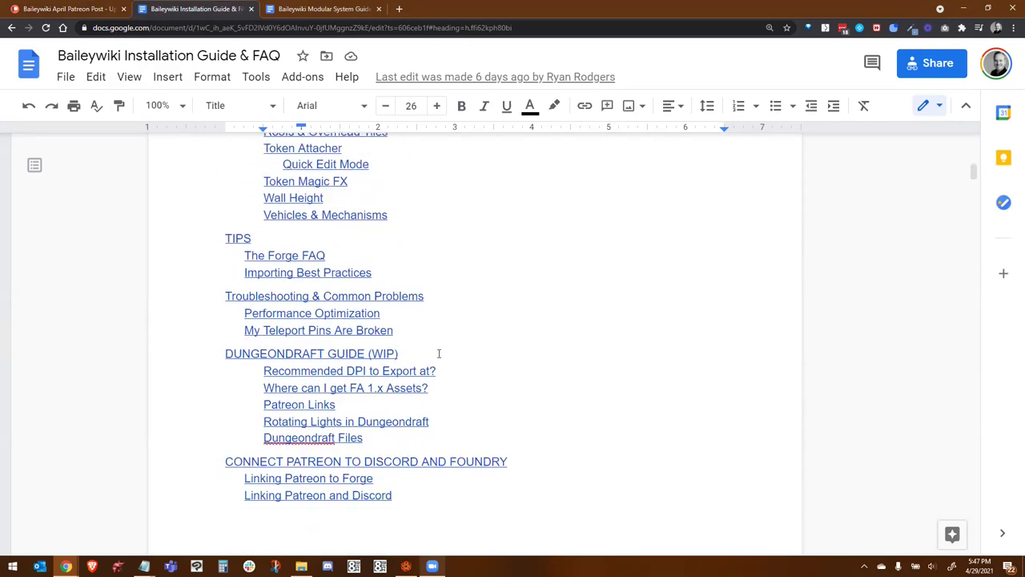
pyautogui.scroll(-5, 449, 362)
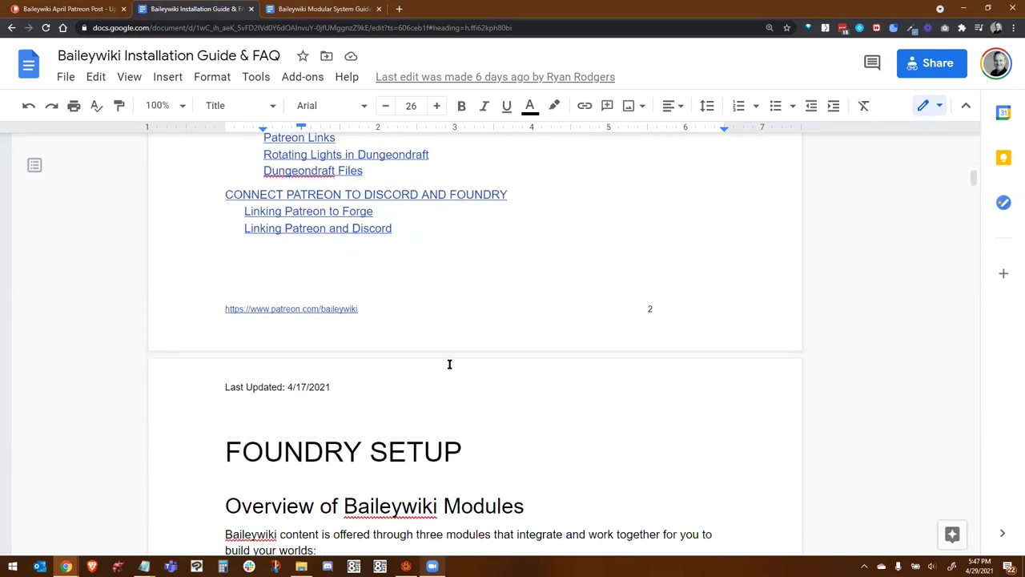
pyautogui.scroll(-2, 449, 364)
# - Open the Baileywiki Modular System Guide and look through its release table, asset links, roof variants, centers and facades
pyautogui.hotkey('ctrl', 'Tab')
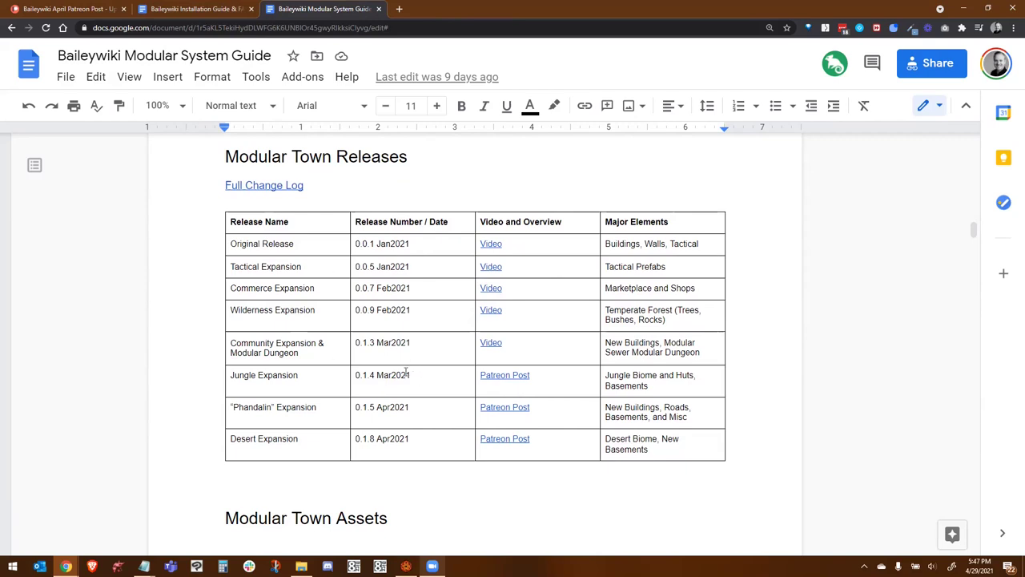
pyautogui.scroll(-12, 397, 375)
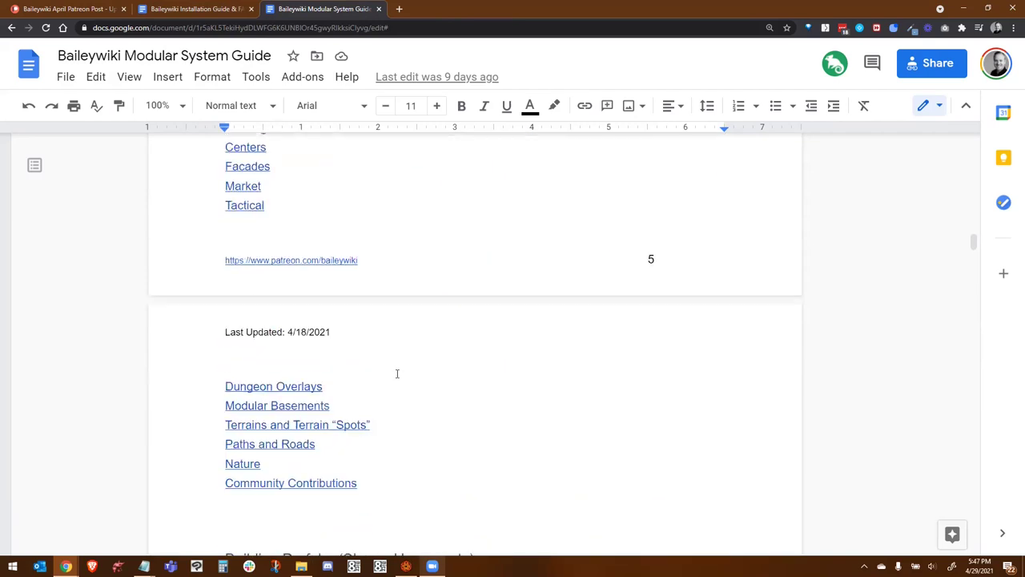
pyautogui.scroll(-3, 397, 375)
pyautogui.scroll(-10, 540, 255)
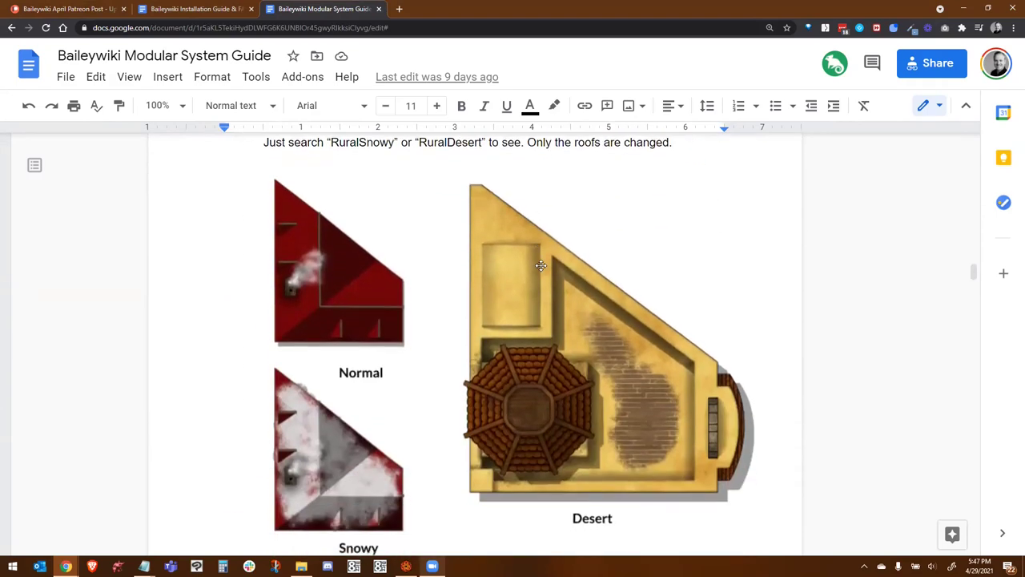
pyautogui.scroll(-10, 541, 265)
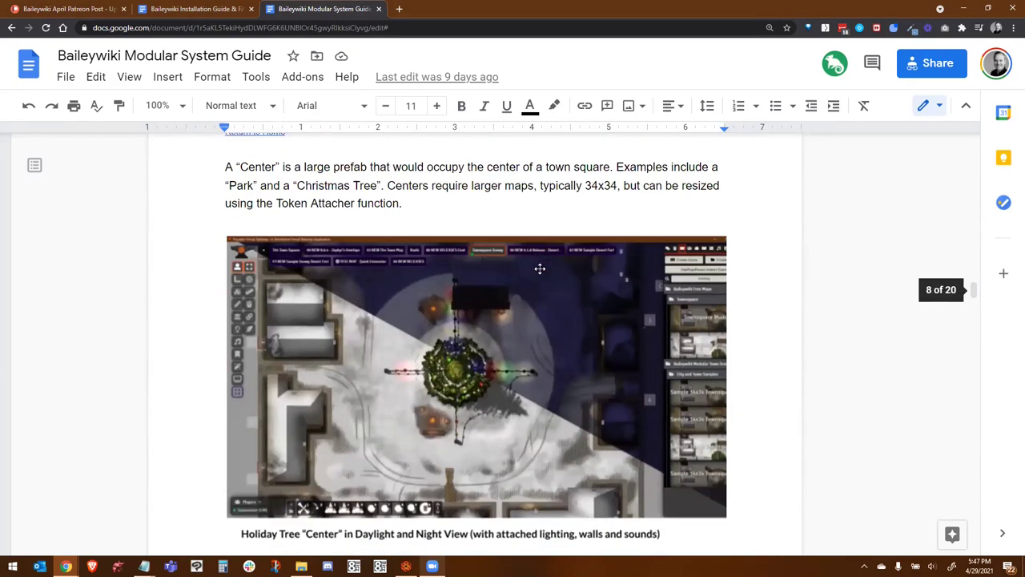
pyautogui.scroll(-10, 540, 269)
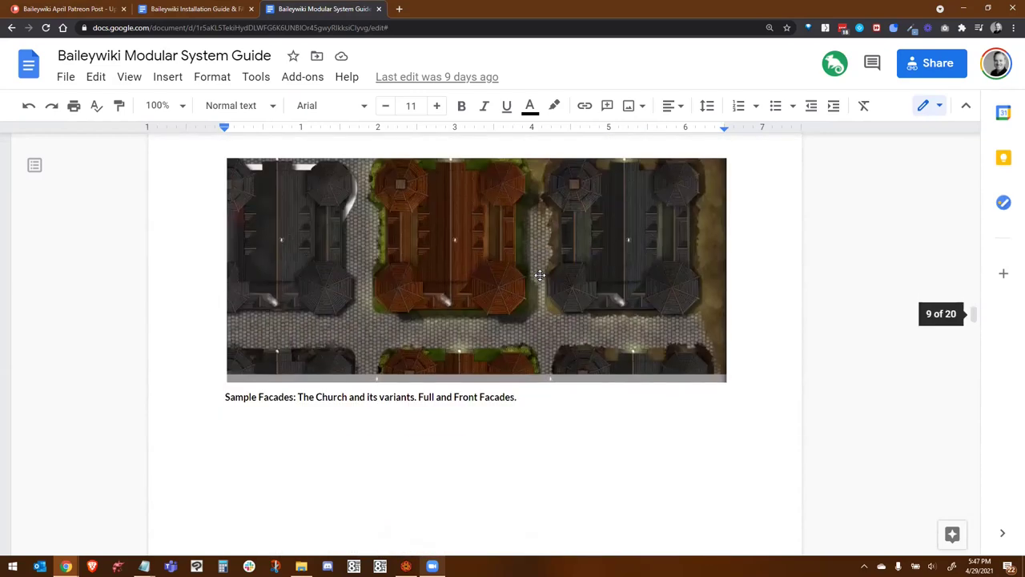
# - Look through the Modular System Guide's pages on church facades, market stalls and the Tactical asset categories
pyautogui.scroll(-10, 540, 275)
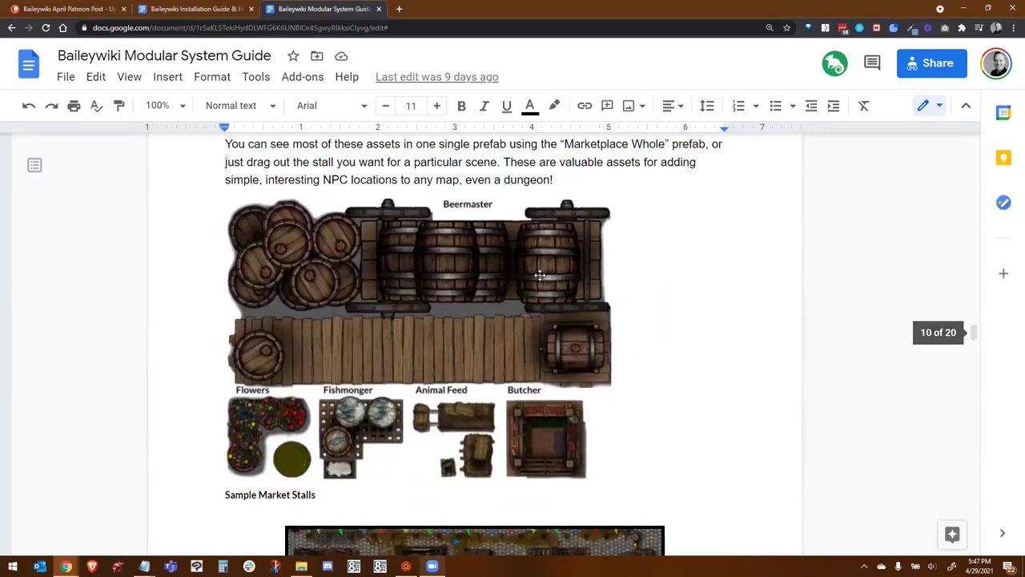
pyautogui.scroll(-10, 540, 275)
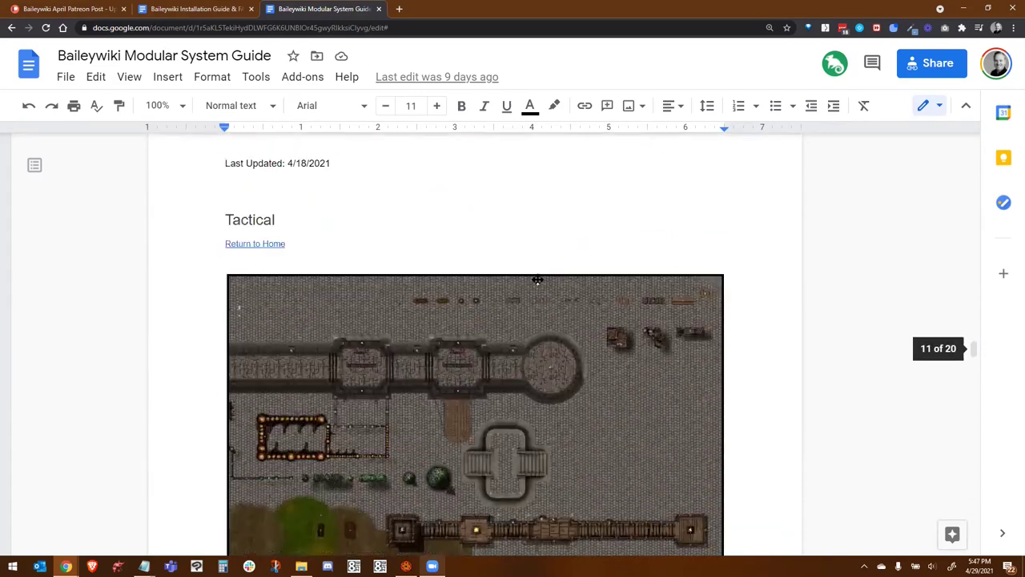
pyautogui.scroll(-10, 538, 280)
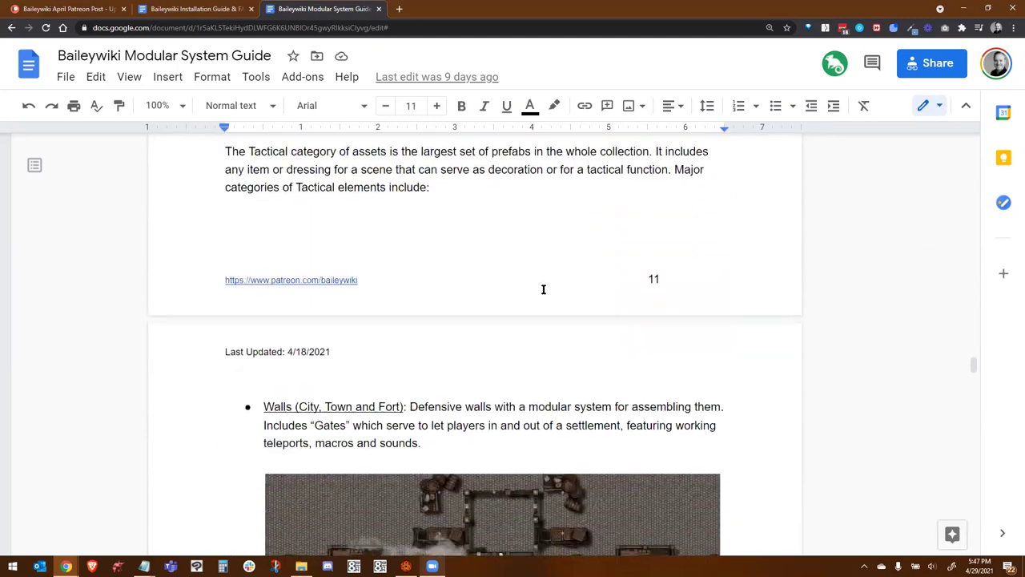
pyautogui.scroll(-10, 542, 292)
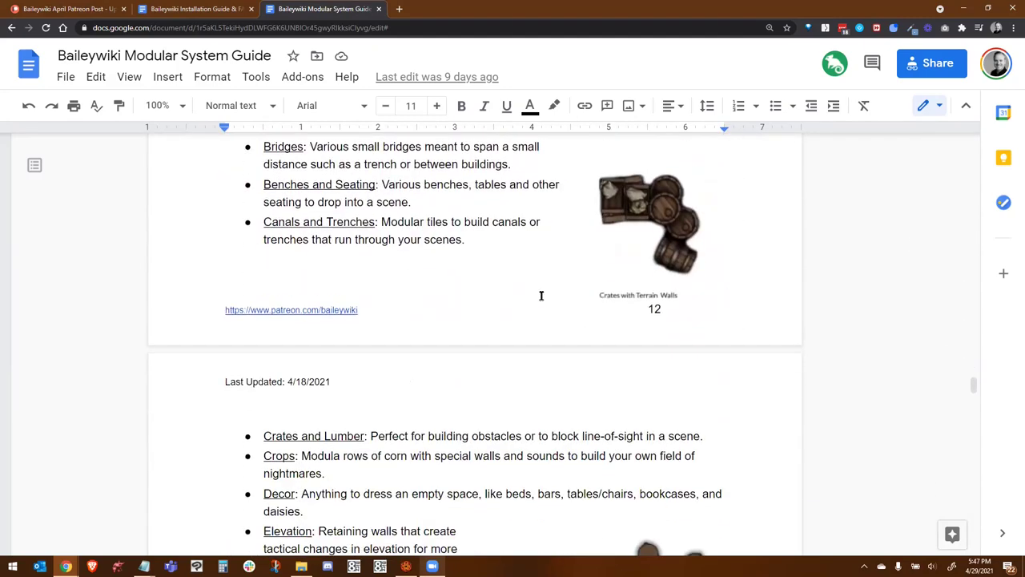
pyautogui.scroll(-10, 541, 296)
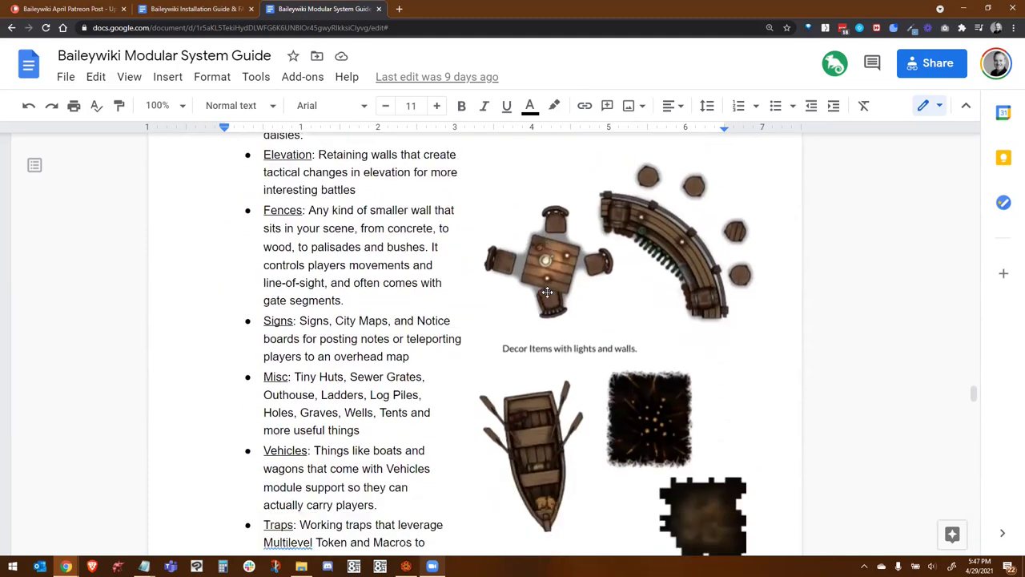
pyautogui.scroll(-3, 547, 292)
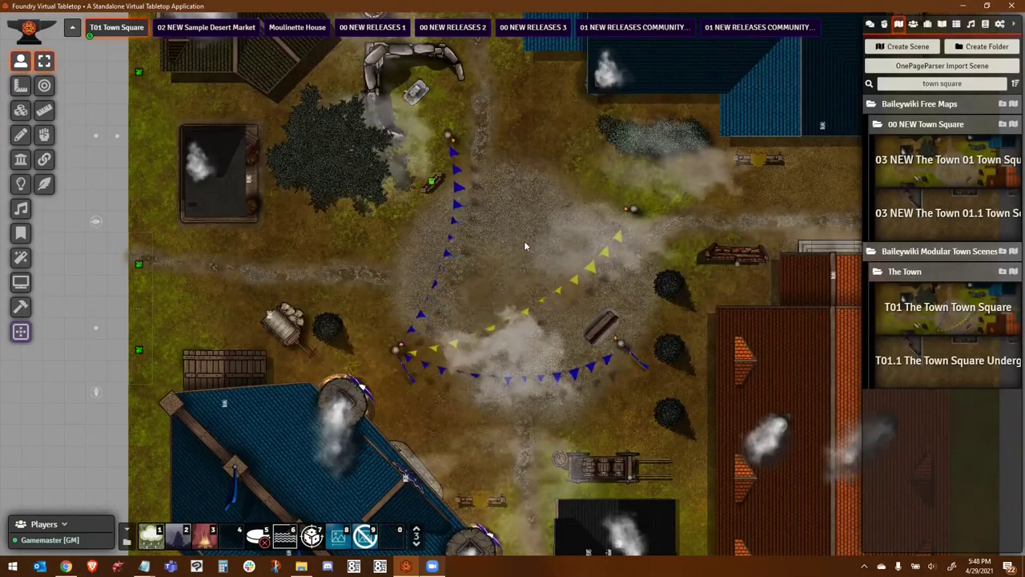
# - In Foundry's T01 Town Square scene, examine the square and the tavern interior using the tile controls, and return to the token controls
pyautogui.scroll(-1, 523, 233)
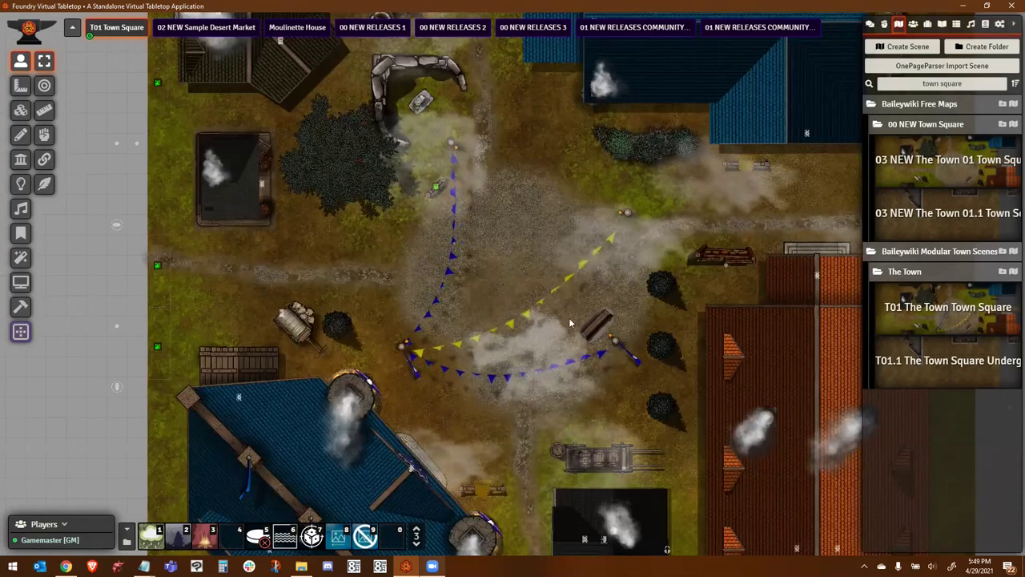
pyautogui.moveTo(457, 340); pyautogui.dragTo(375, 462)
pyautogui.click(21, 110)
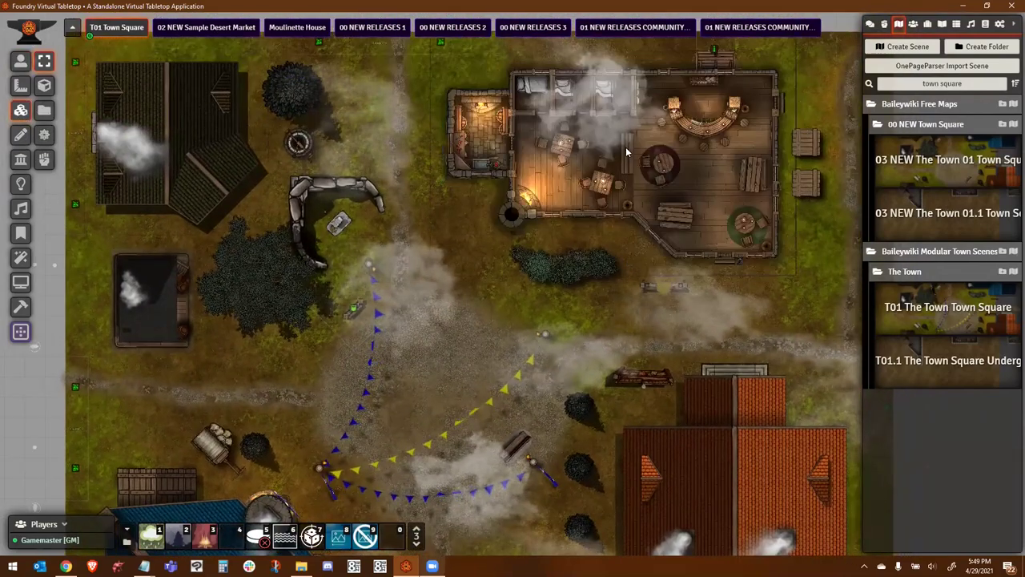
pyautogui.moveTo(500, 469); pyautogui.dragTo(652, 316)
pyautogui.scroll(5, 639, 314)
pyautogui.moveTo(515, 229); pyautogui.dragTo(448, 256)
pyautogui.click(21, 61)
pyautogui.scroll(3, 448, 256)
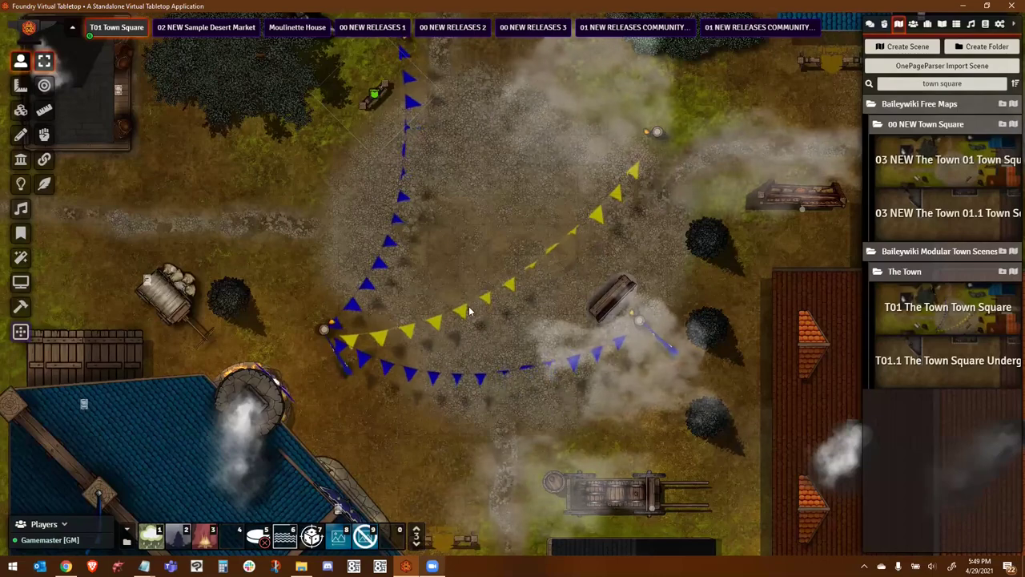
# - Examine the animated pennant flags, torches and banners around the town square and along the blue-roofed building
pyautogui.moveTo(487, 237); pyautogui.dragTo(462, 210)
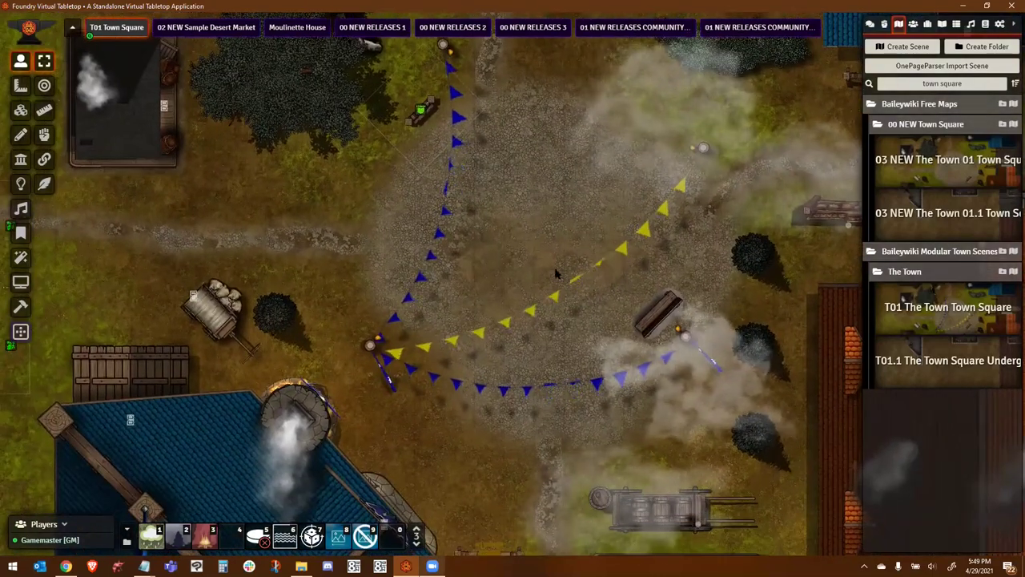
pyautogui.scroll(9, 474, 422)
pyautogui.moveTo(480, 404); pyautogui.dragTo(536, 275)
pyautogui.scroll(3, 486, 105)
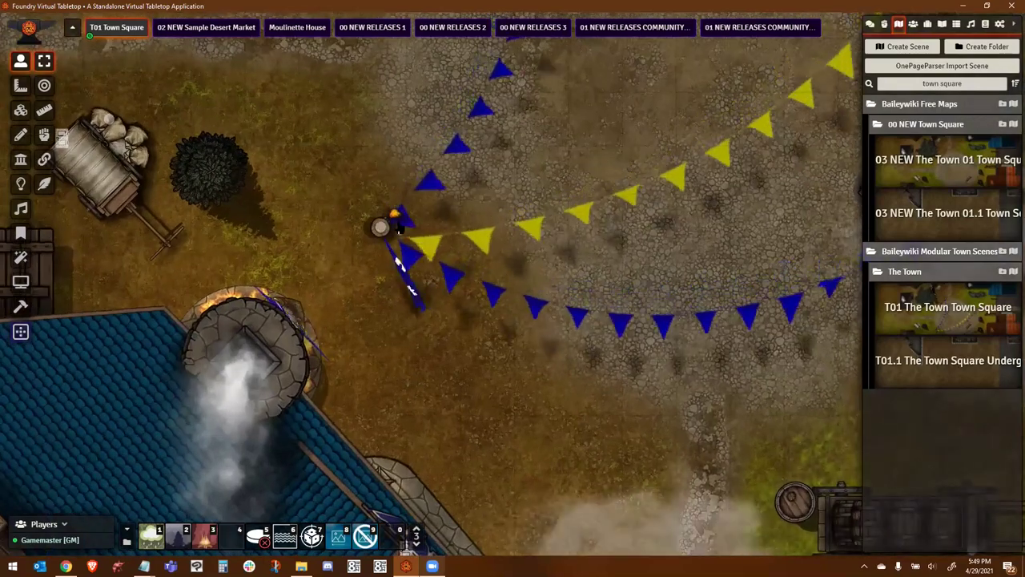
pyautogui.moveTo(705, 525); pyautogui.dragTo(615, 357)
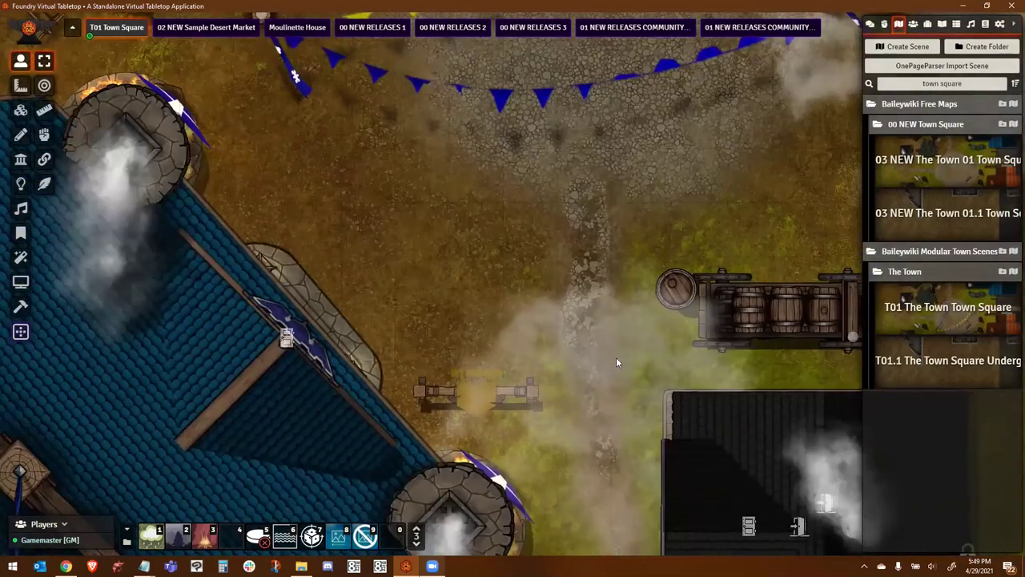
pyautogui.moveTo(470, 293); pyautogui.dragTo(582, 439)
pyautogui.moveTo(574, 314); pyautogui.dragTo(699, 131)
pyautogui.moveTo(528, 164); pyautogui.dragTo(475, 259)
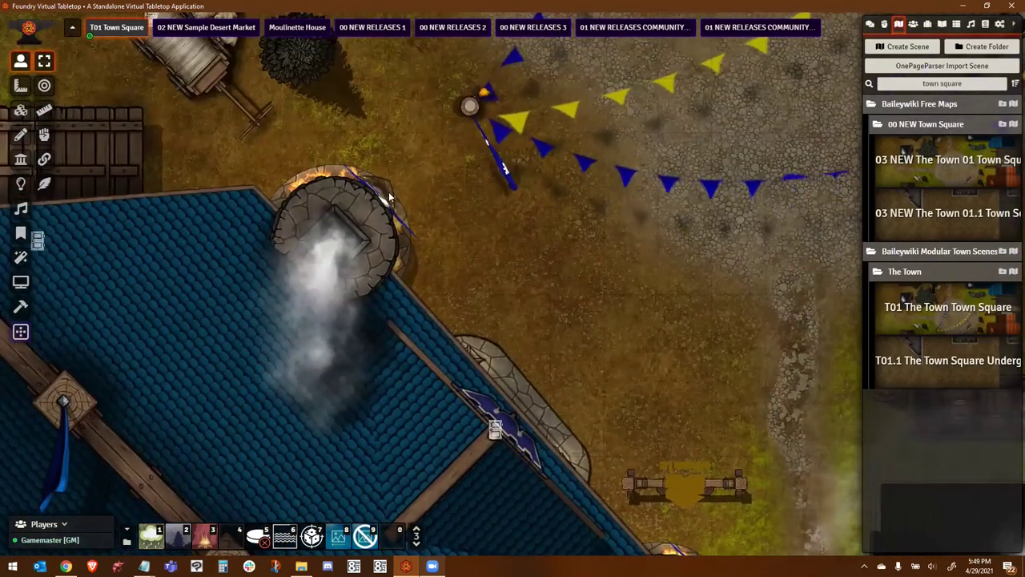
pyautogui.press('Down')
pyautogui.press('Right')
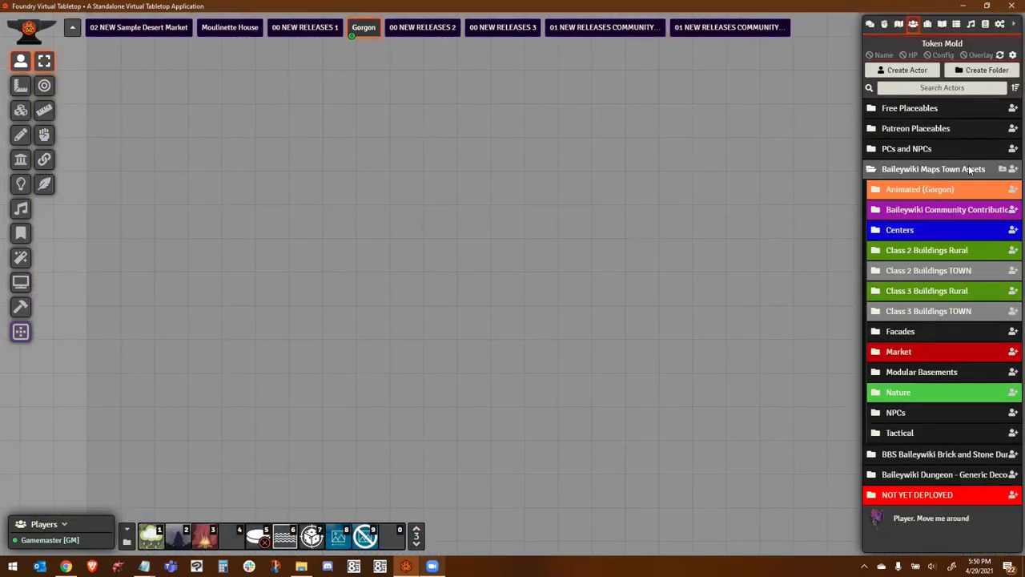
# - From the Animated (Gorgon) actors, place a dungeon fire brazier, a dungeon wall torch and a dungeon fire campfire in the Gorgon scene
pyautogui.click(909, 193)
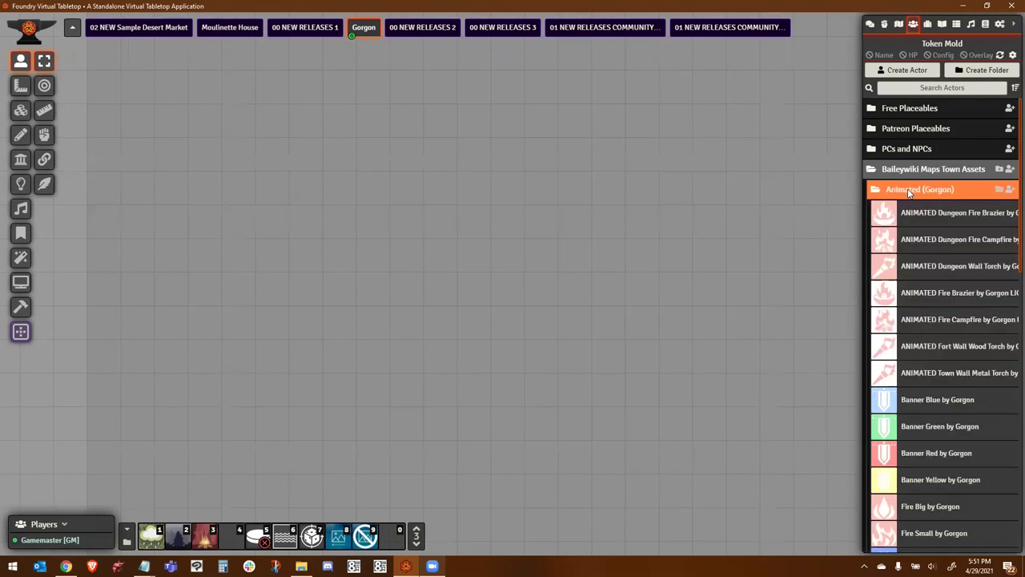
pyautogui.scroll(-4, 928, 269)
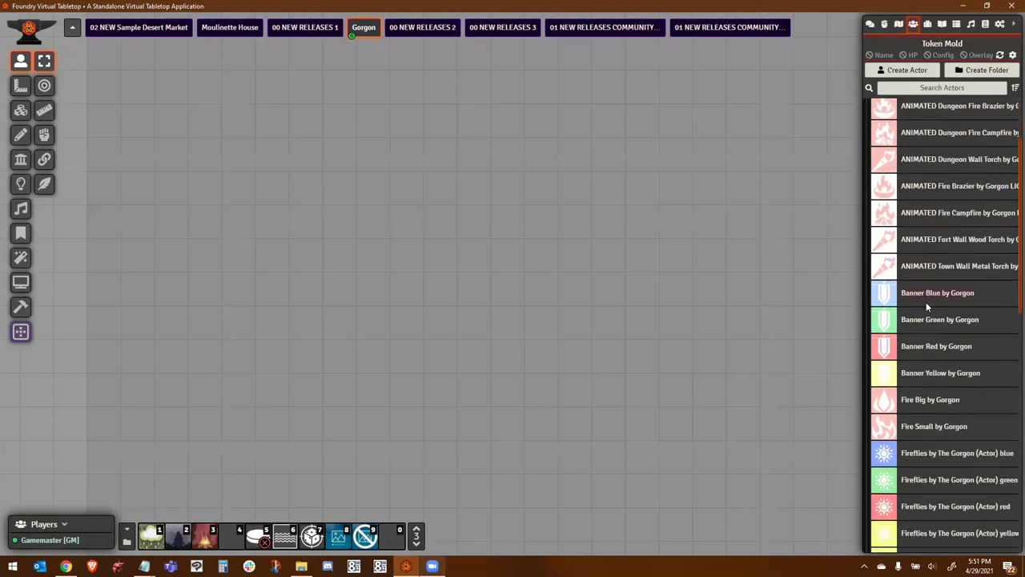
pyautogui.scroll(3, 937, 269)
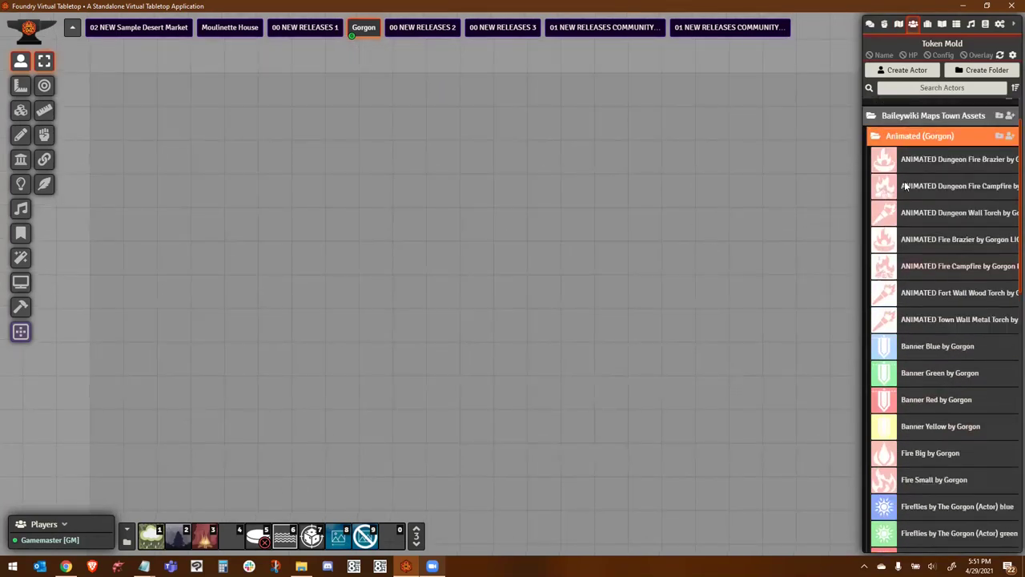
pyautogui.moveTo(950, 162); pyautogui.dragTo(538, 287)
pyautogui.scroll(4, 548, 282)
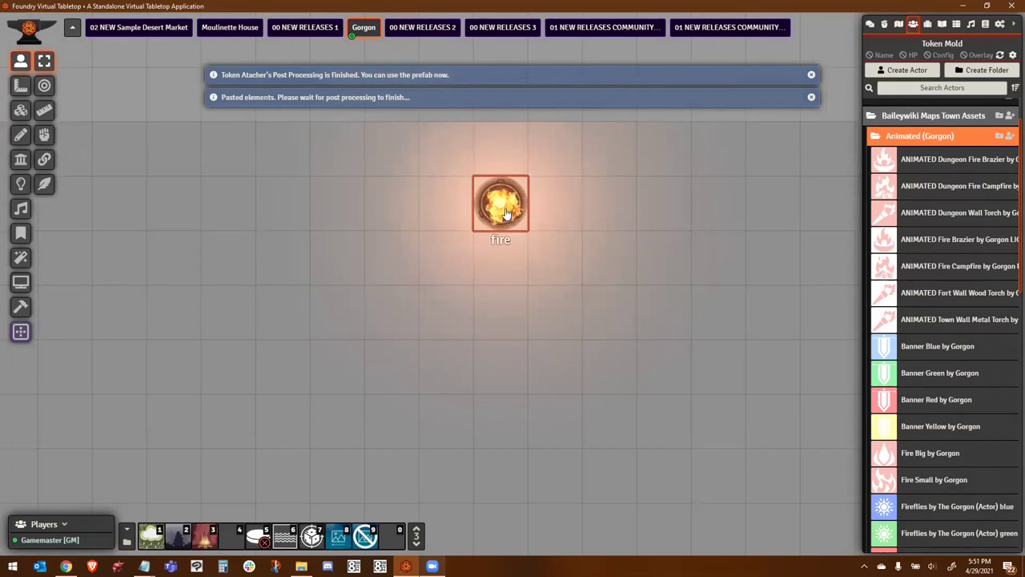
pyautogui.moveTo(983, 217); pyautogui.dragTo(773, 210)
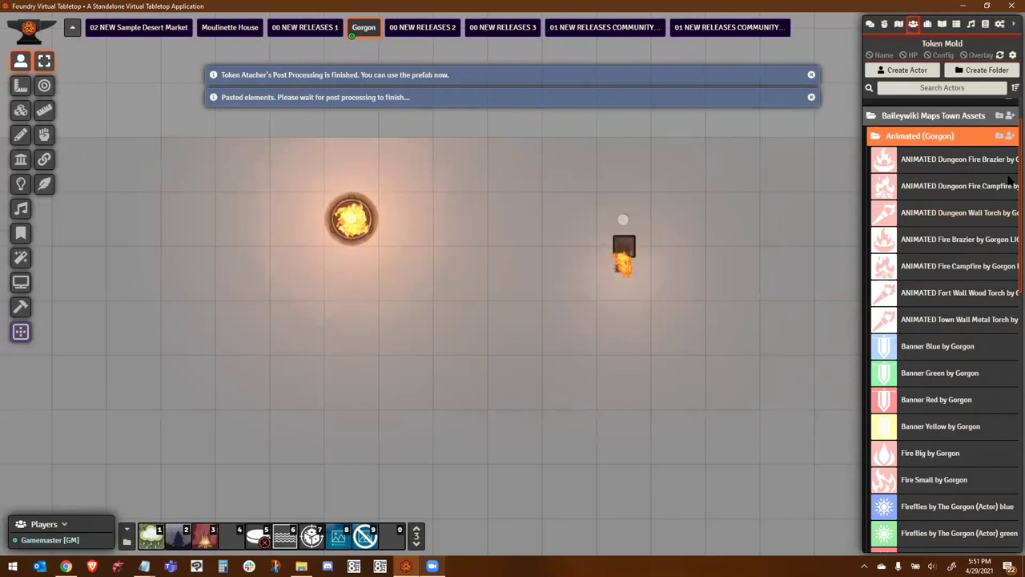
pyautogui.moveTo(982, 186); pyautogui.dragTo(509, 331)
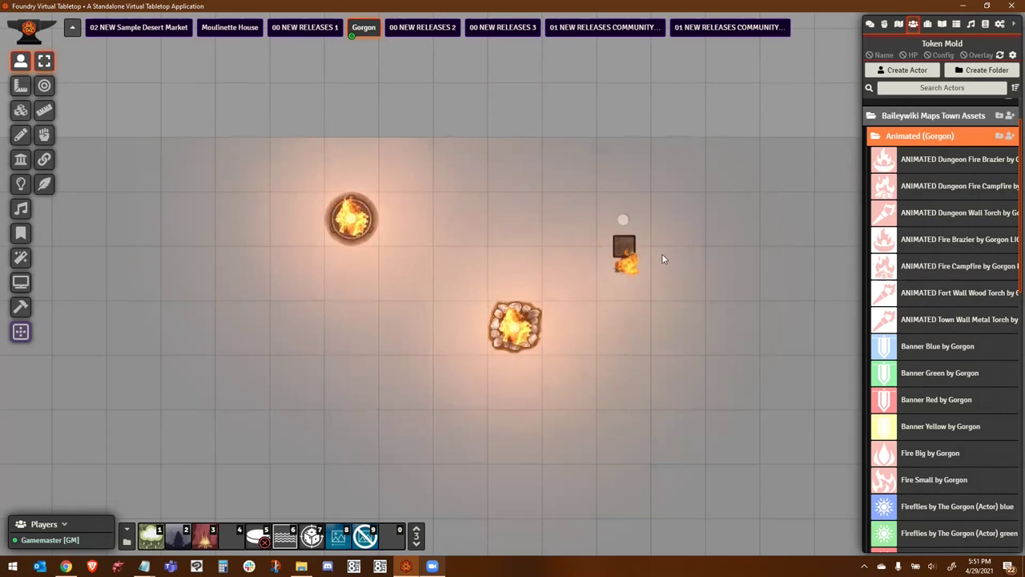
# - Add the animated Fire Brazier to the empty grid area, with the Banner Blue and Banner Yellow prefabs below it
pyautogui.moveTo(294, 404); pyautogui.dragTo(629, 365)
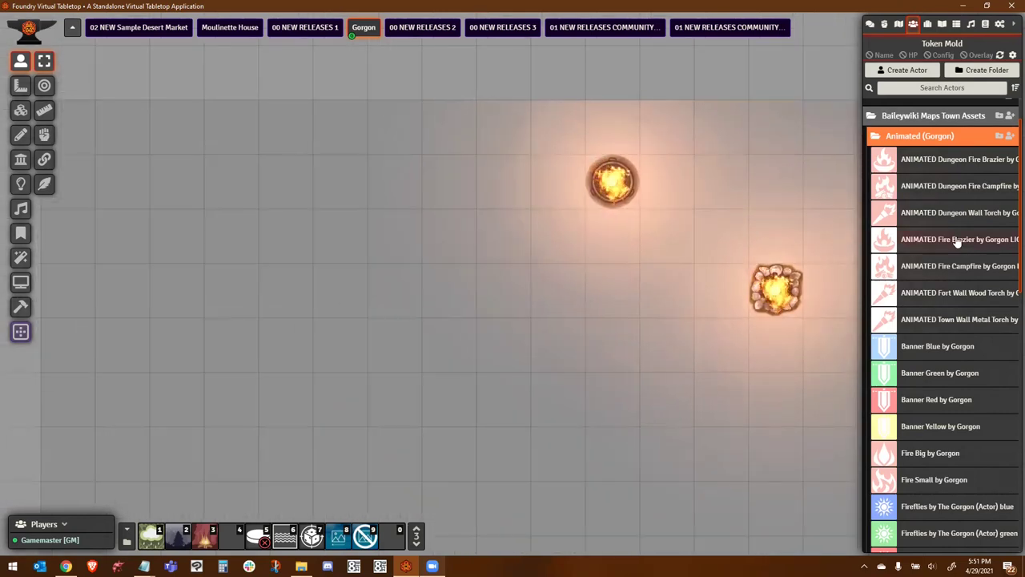
pyautogui.moveTo(957, 238); pyautogui.dragTo(385, 184)
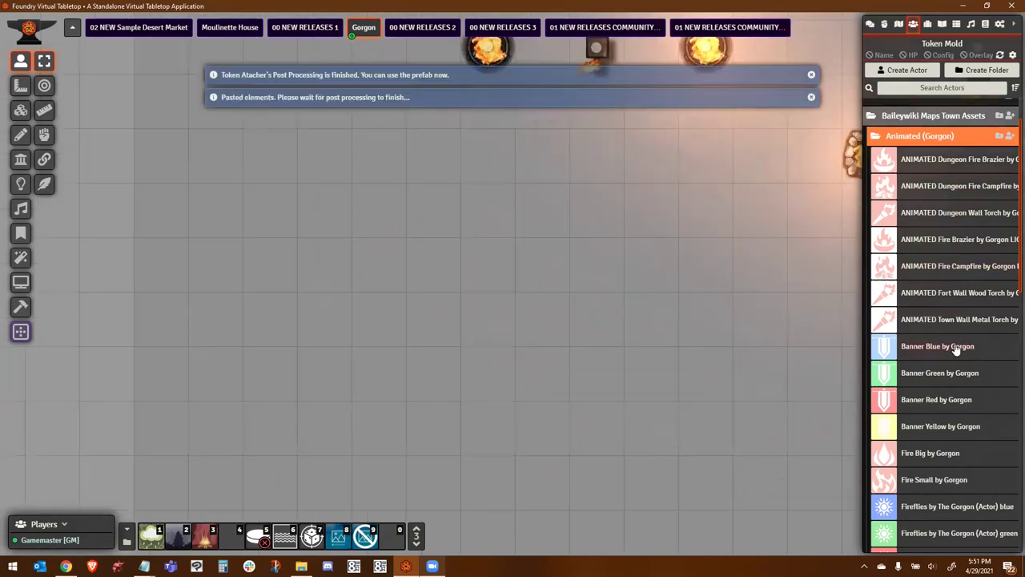
pyautogui.moveTo(956, 350); pyautogui.dragTo(474, 152)
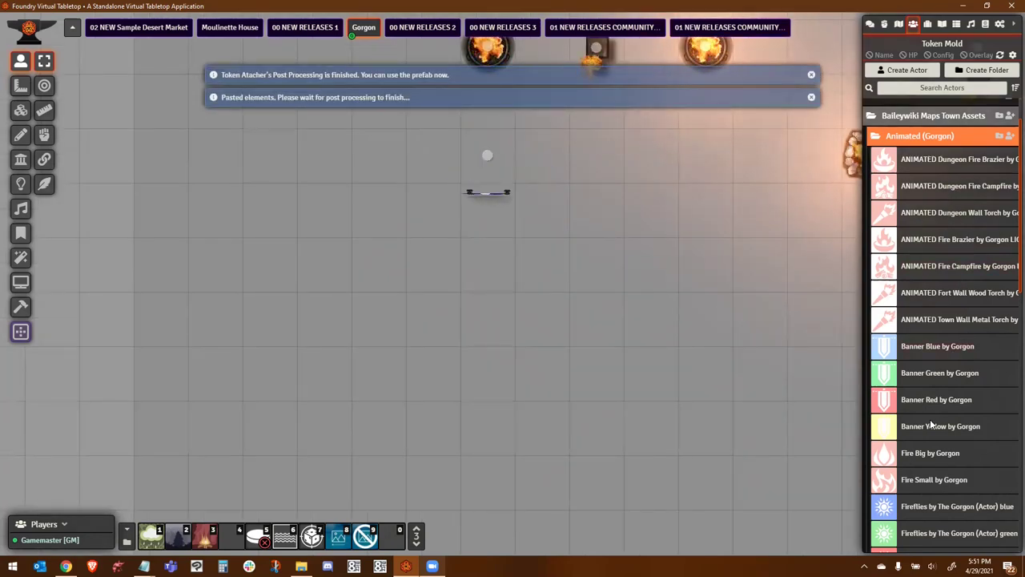
pyautogui.moveTo(931, 424); pyautogui.dragTo(502, 236)
# - Toggle the Token Attacher quick edit mode with its macro on hotbar page 1
pyautogui.scroll(3, 657, 225)
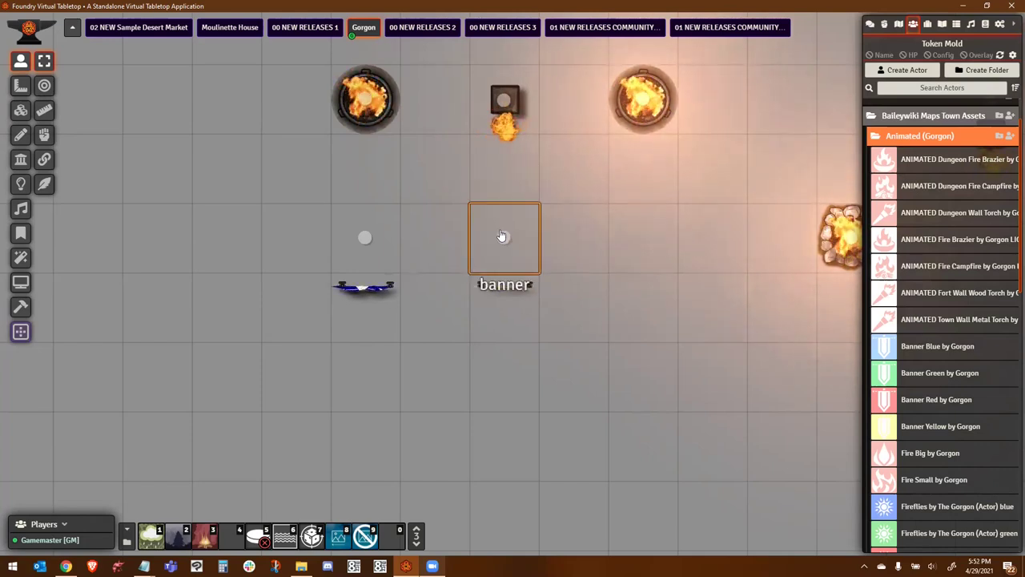
pyautogui.click(416, 546)
pyautogui.click(417, 546)
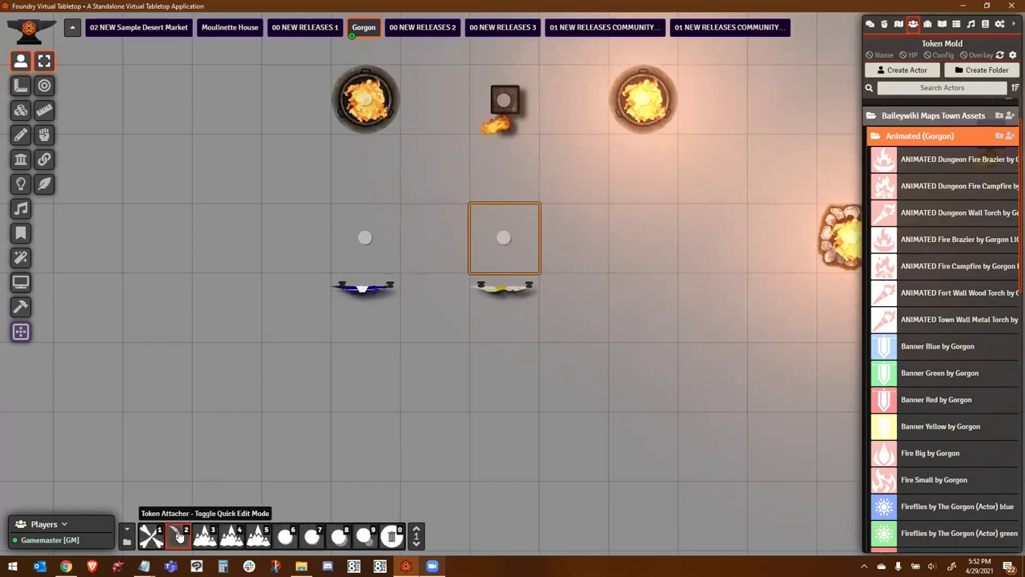
pyautogui.click(178, 537)
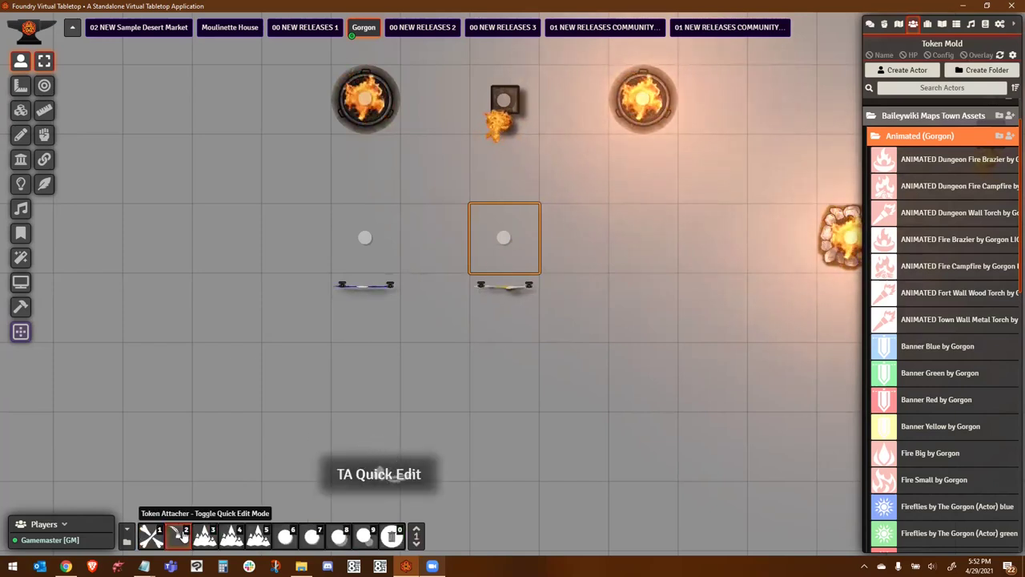
# - Set the yellow banner token's width and height to 2 grid units each and update the token
pyautogui.rightClick(497, 229)
pyautogui.rightClick(499, 229)
pyautogui.click(467, 229)
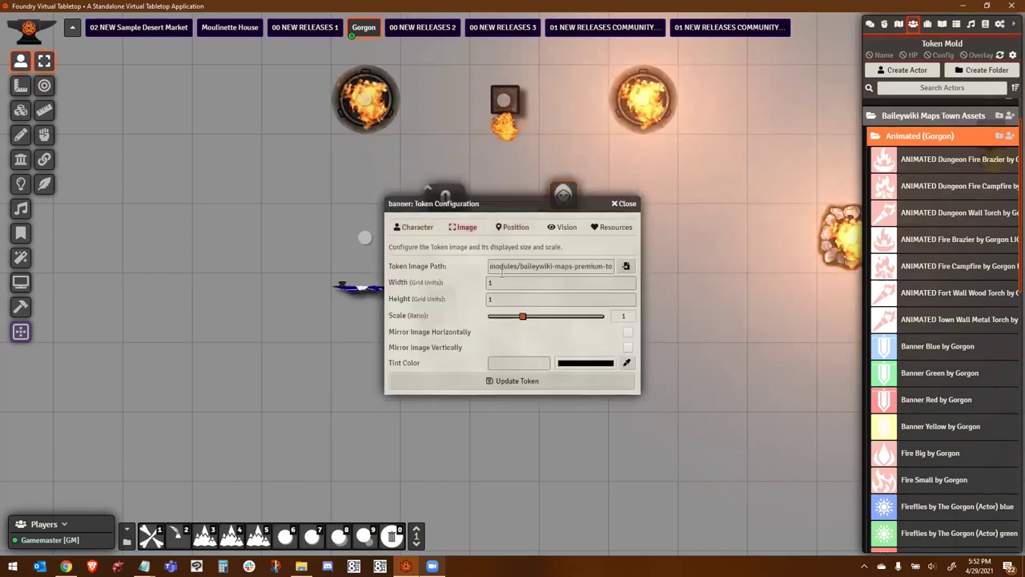
pyautogui.write('2')
pyautogui.press('Tab')
pyautogui.write('2')
pyautogui.click(527, 381)
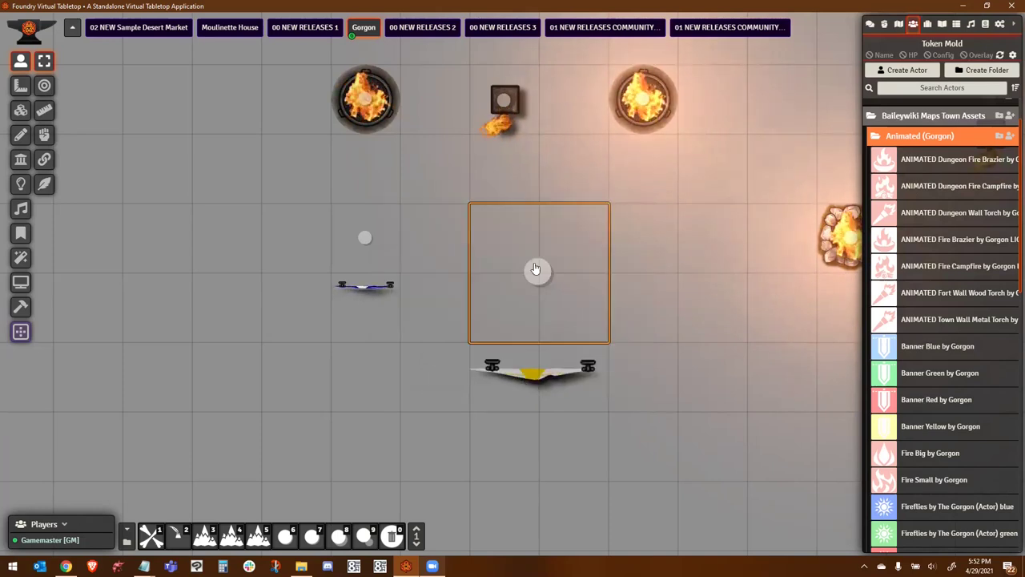
pyautogui.scroll(-2, 676, 400)
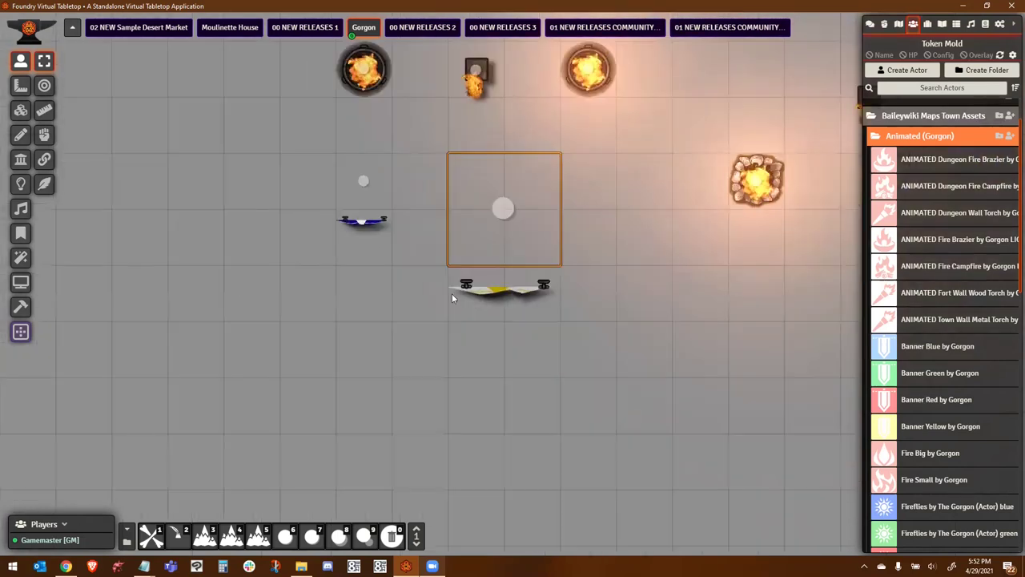
pyautogui.scroll(4, 501, 303)
# - Place Fire Big by Gorgon below the blue banner and Fire Small by Gorgon below the yellow banner
pyautogui.scroll(-7, 503, 296)
pyautogui.scroll(-3, 916, 252)
pyautogui.moveTo(901, 240); pyautogui.dragTo(383, 300)
pyautogui.scroll(1, 475, 326)
pyautogui.moveTo(887, 268); pyautogui.dragTo(472, 378)
# - Move the small fire three squares east and the big fire two squares west and one square south
pyautogui.hotkey('ctrl', 'c')
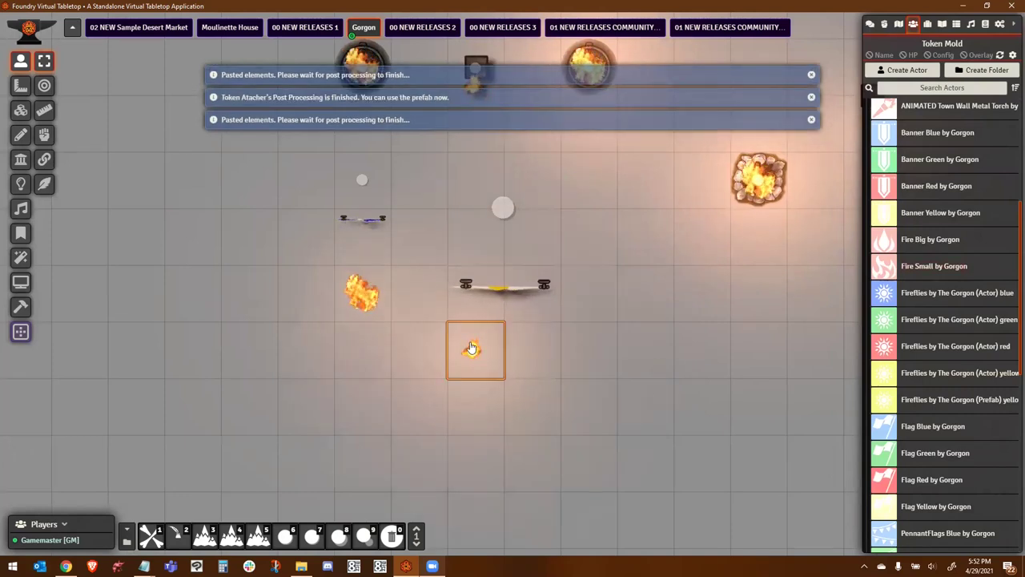
pyautogui.hotkey('ctrl', 'v')
pyautogui.moveTo(650, 346); pyautogui.dragTo(651, 349)
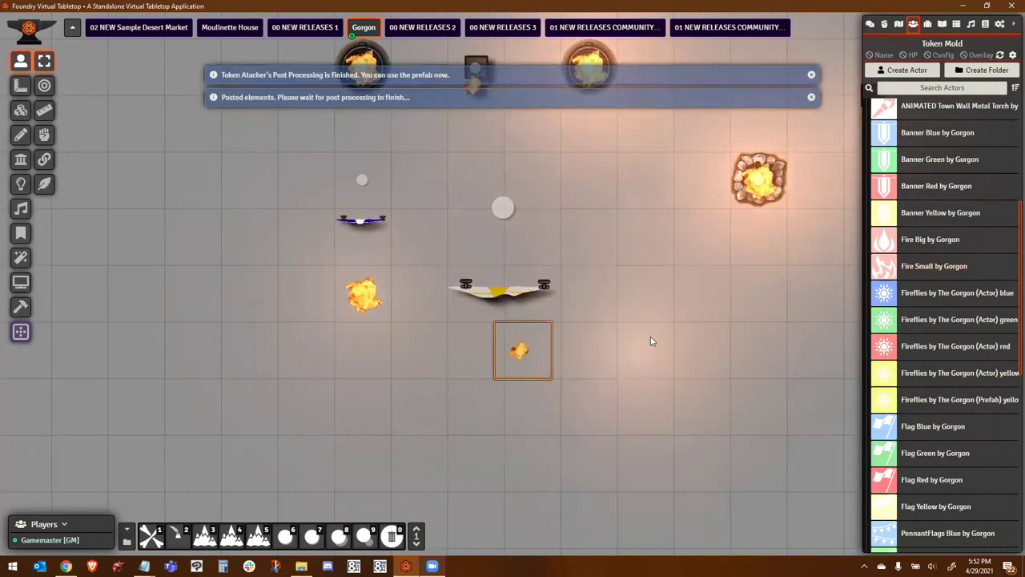
pyautogui.moveTo(362, 294); pyautogui.dragTo(249, 350)
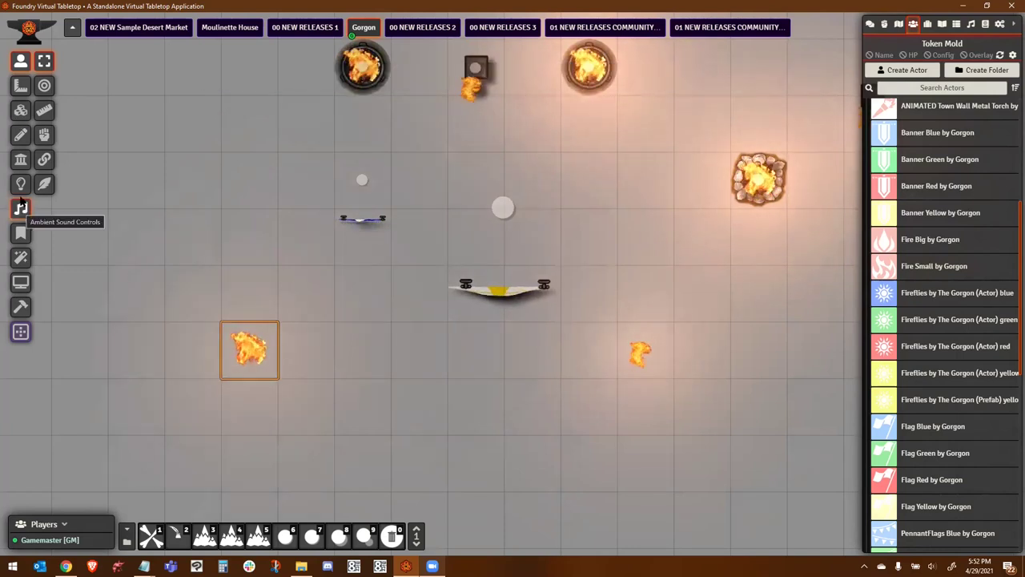
# - Inspect the light sources and ambient sounds attached to the fire prefabs, and return to the token controls
pyautogui.click(21, 183)
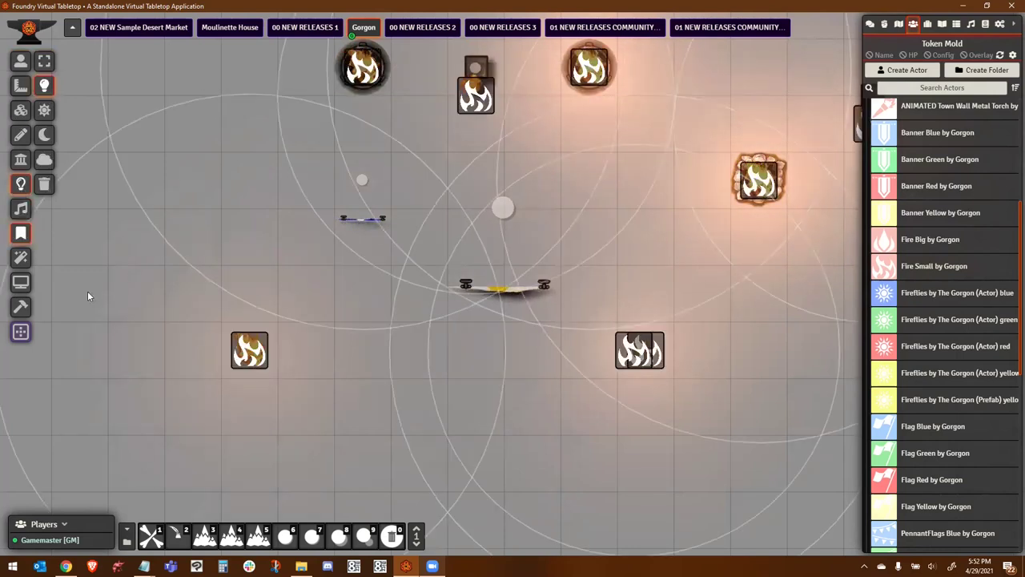
pyautogui.click(20, 209)
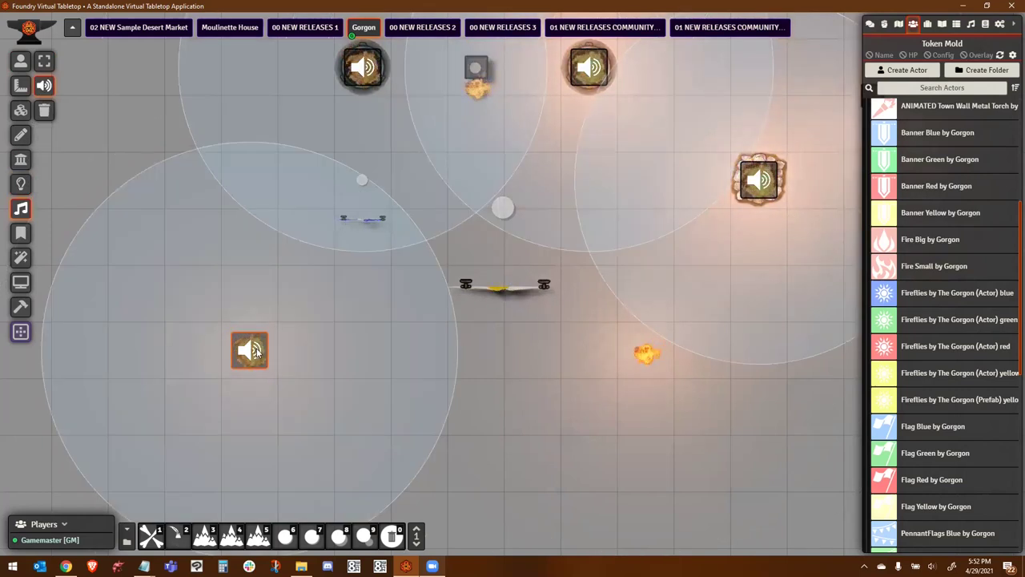
pyautogui.click(21, 61)
pyautogui.scroll(1, 445, 372)
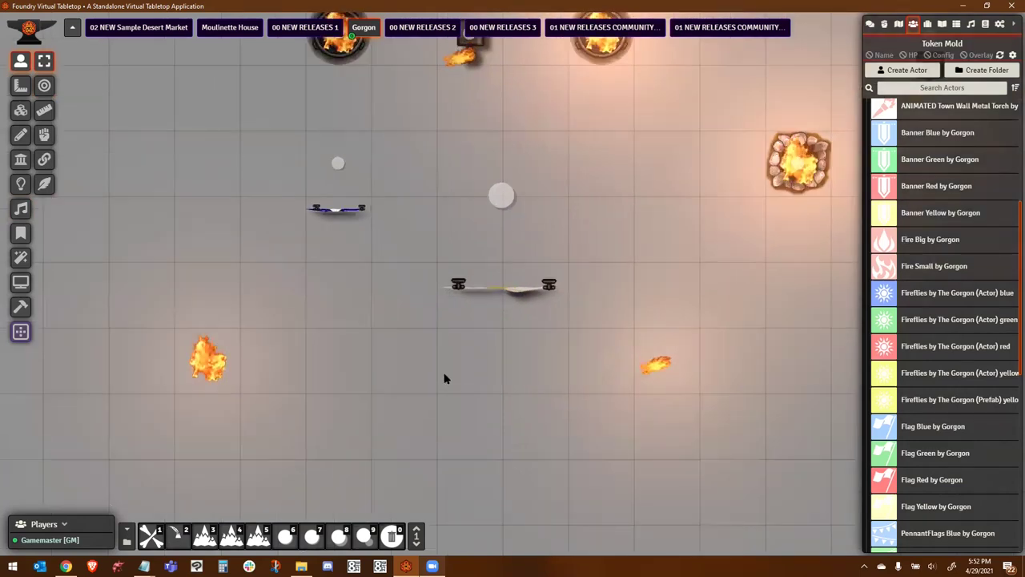
# - Move the big fire one grid square north
pyautogui.scroll(2, 445, 373)
pyautogui.scroll(-5, 512, 398)
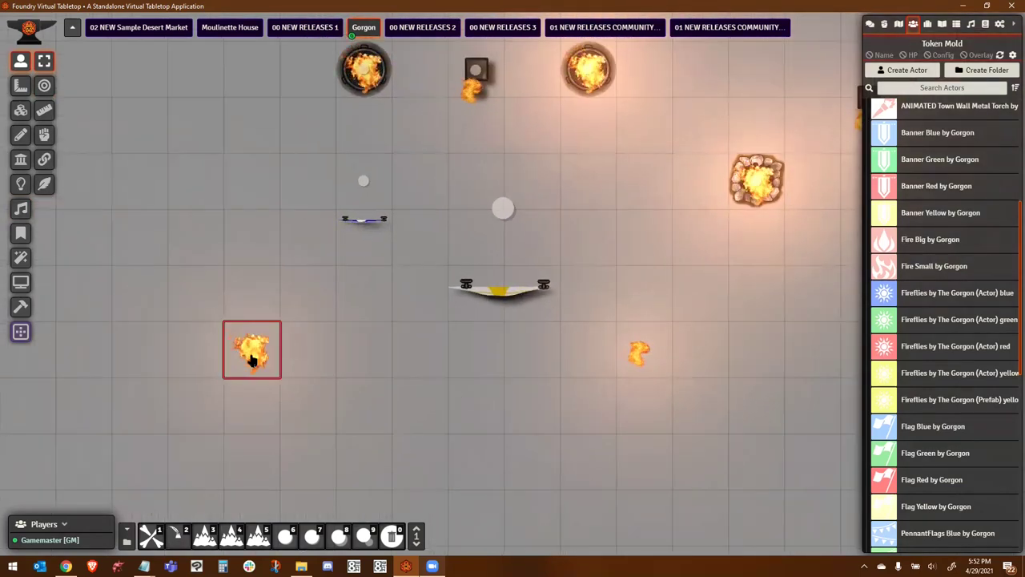
pyautogui.moveTo(251, 360); pyautogui.dragTo(253, 303)
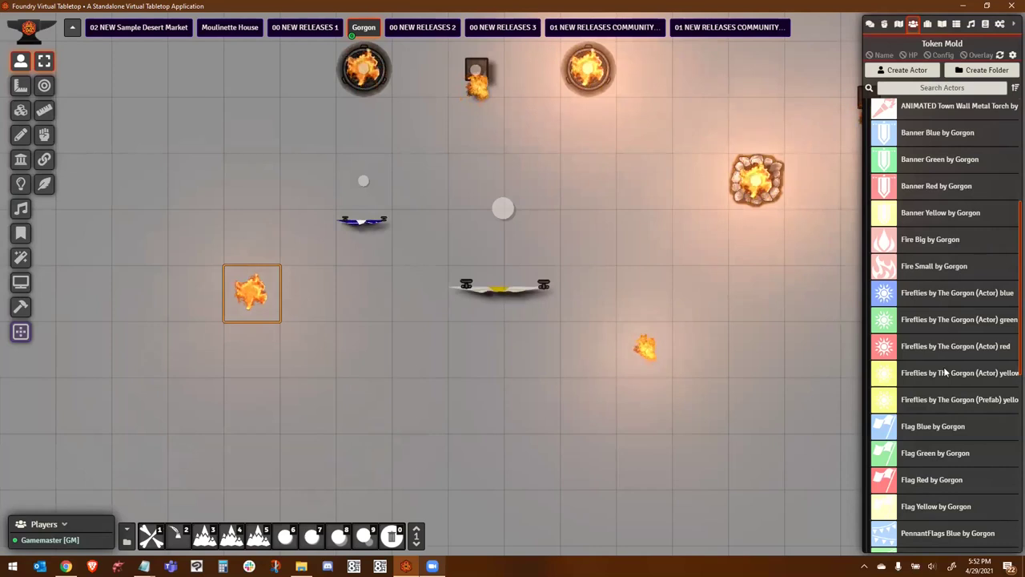
# - Place the blue, green and red Fireflies by The Gorgon (Actor) in adjacent squares southwest of the yellow banner
pyautogui.scroll(2, 801, 345)
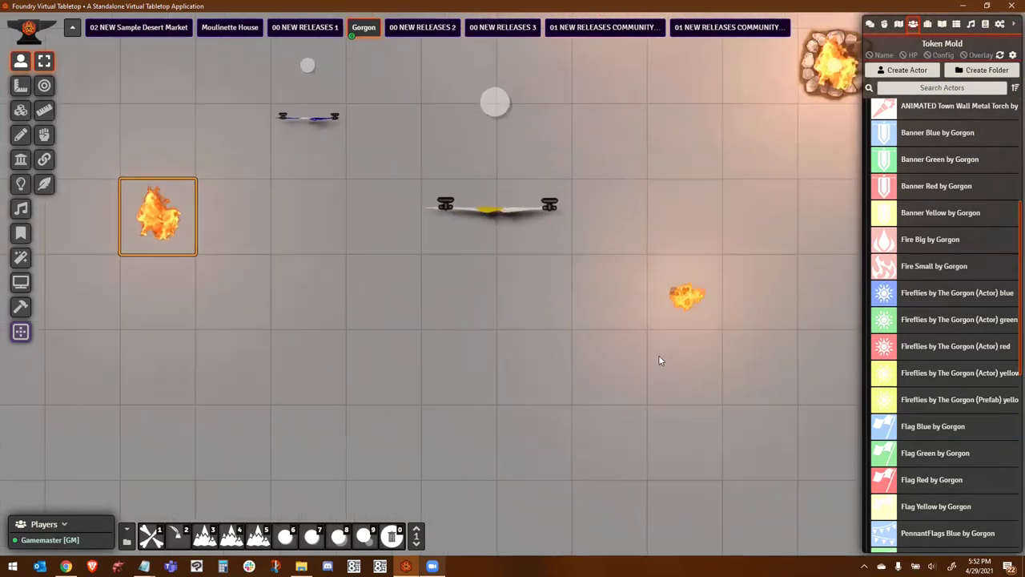
pyautogui.moveTo(897, 294); pyautogui.dragTo(491, 301)
pyautogui.scroll(3, 521, 330)
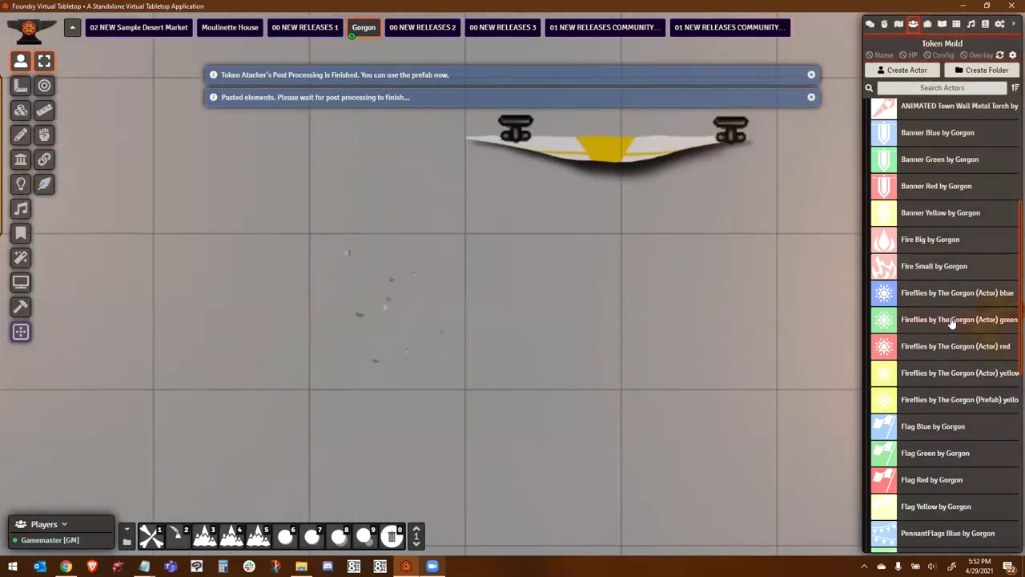
pyautogui.moveTo(929, 320); pyautogui.dragTo(211, 313)
pyautogui.moveTo(401, 420); pyautogui.dragTo(539, 346)
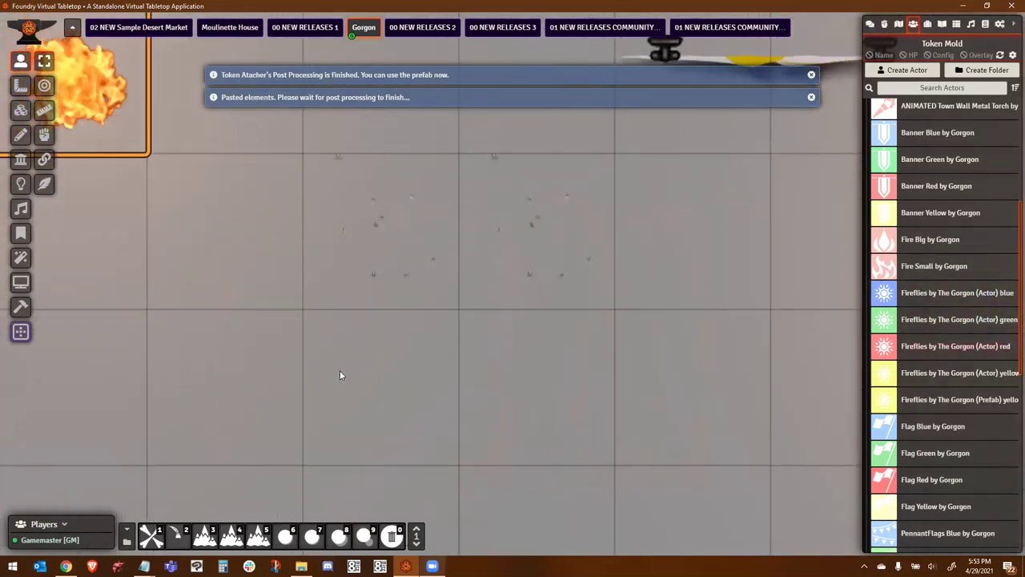
pyautogui.scroll(-5, 337, 256)
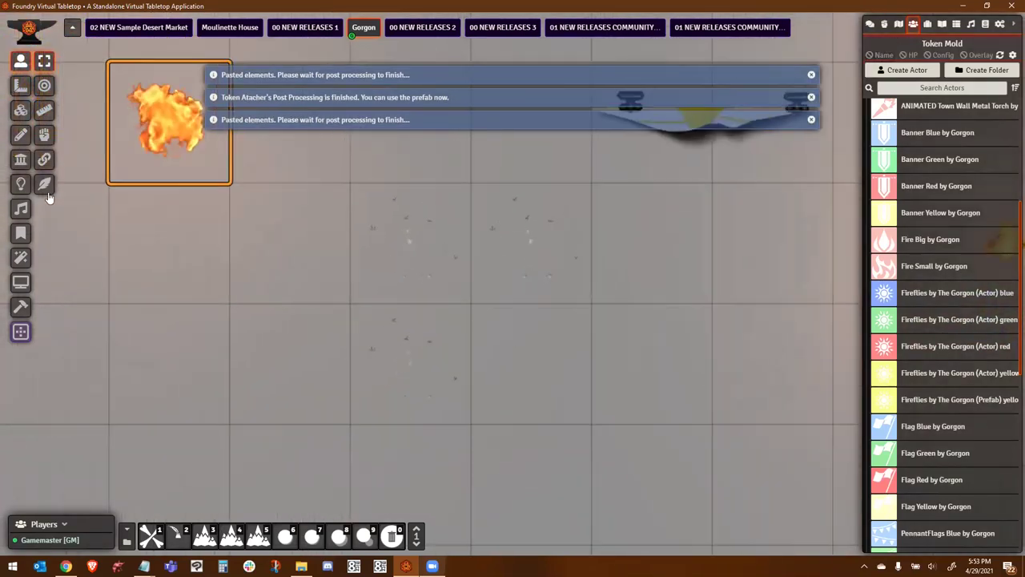
# - Switch the scene lighting to night and place Fireflies by The Gorgon (Actor) yellow in the square east of the red fireflies
pyautogui.click(21, 182)
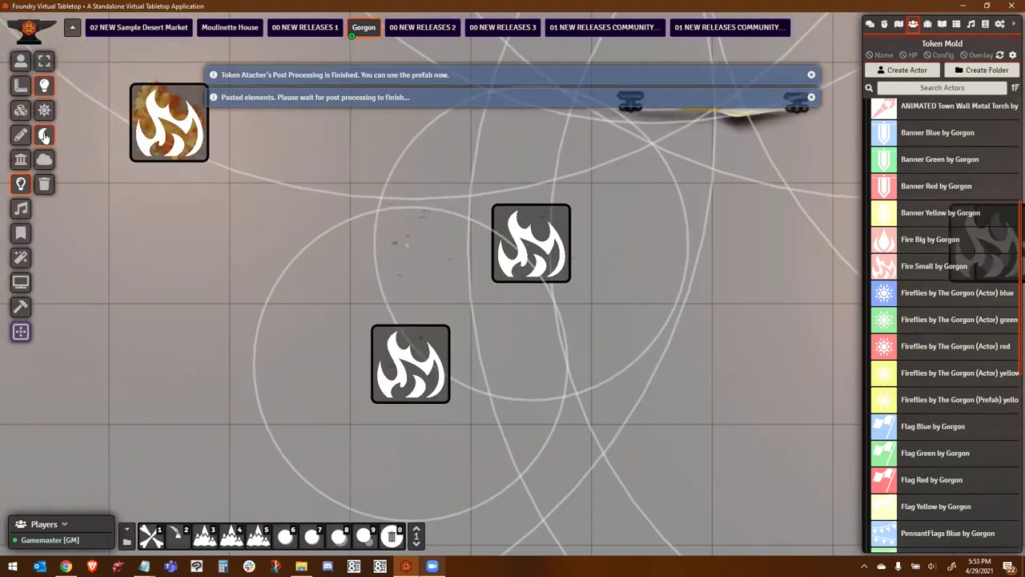
pyautogui.click(21, 60)
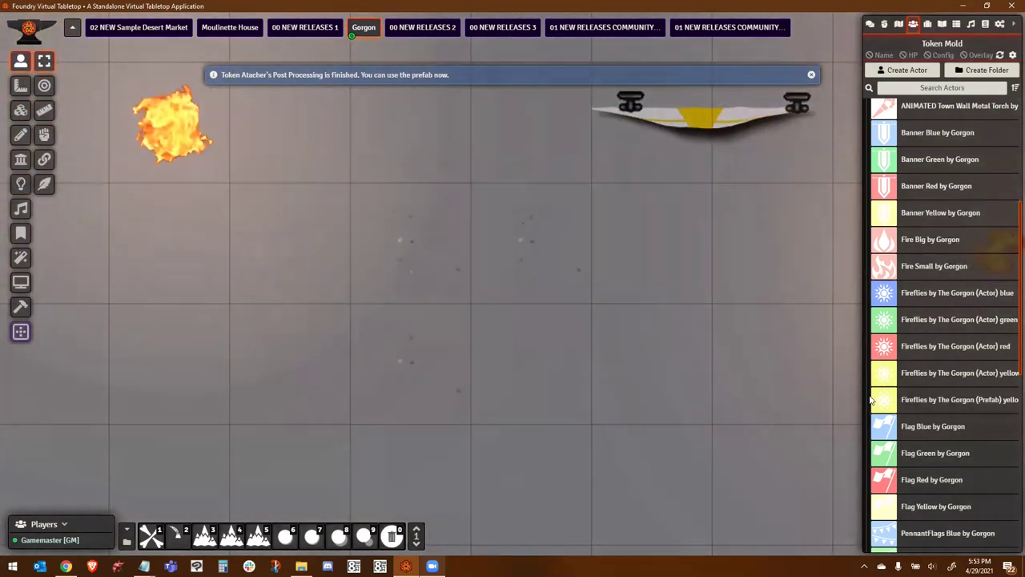
pyautogui.moveTo(943, 376); pyautogui.dragTo(593, 405)
pyautogui.scroll(2, 652, 420)
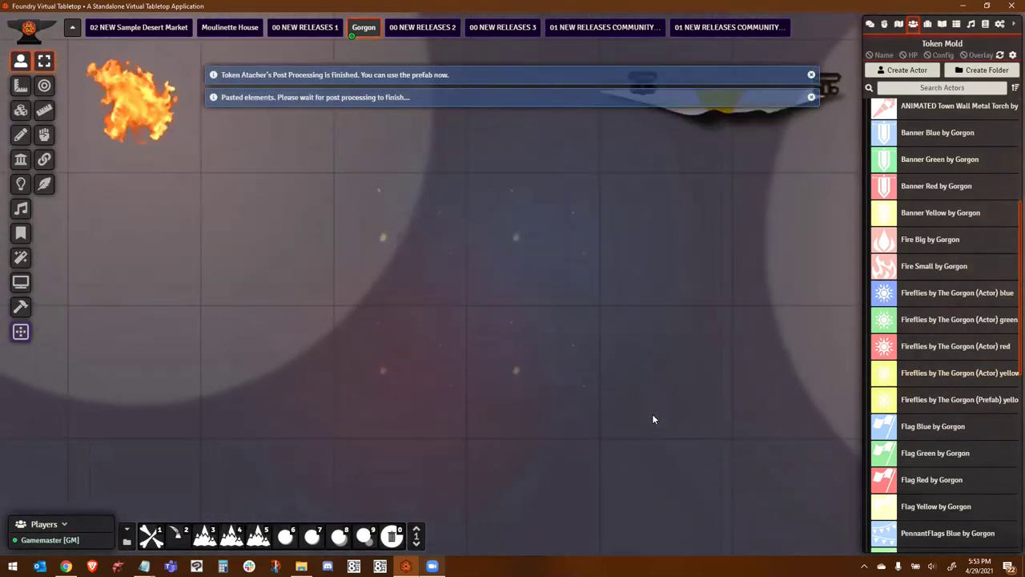
# - Inspect the light sources attached to the fireflies in the darkened scene, and return to the token controls
pyautogui.click(21, 185)
pyautogui.scroll(-1, 394, 295)
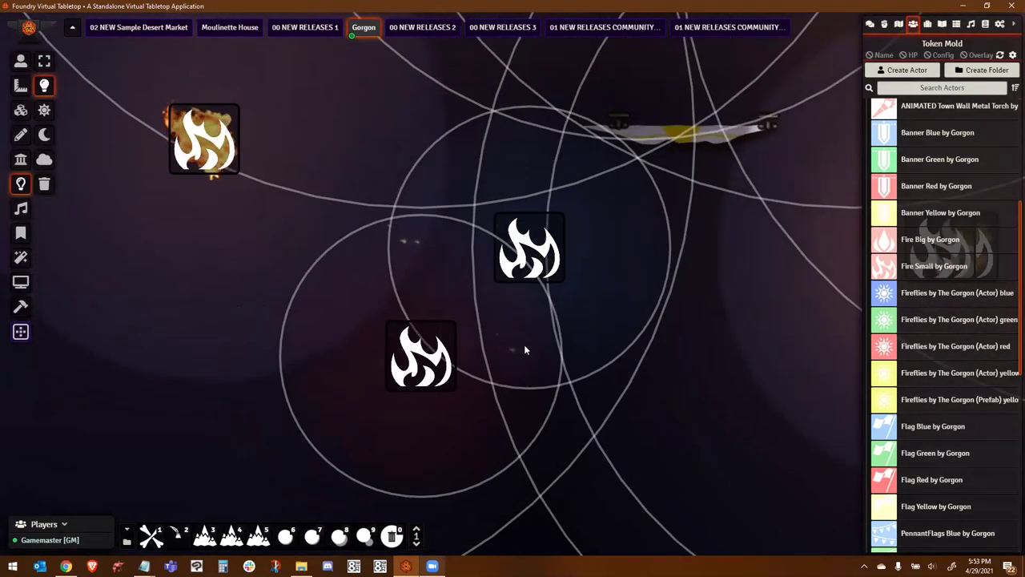
pyautogui.scroll(5, 377, 296)
pyautogui.scroll(-10, 441, 265)
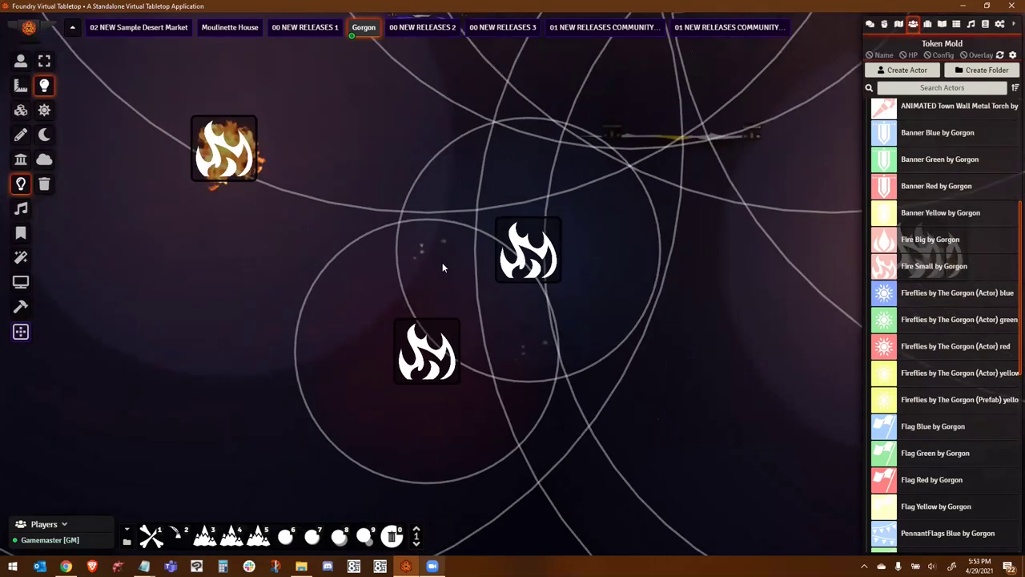
pyautogui.click(21, 62)
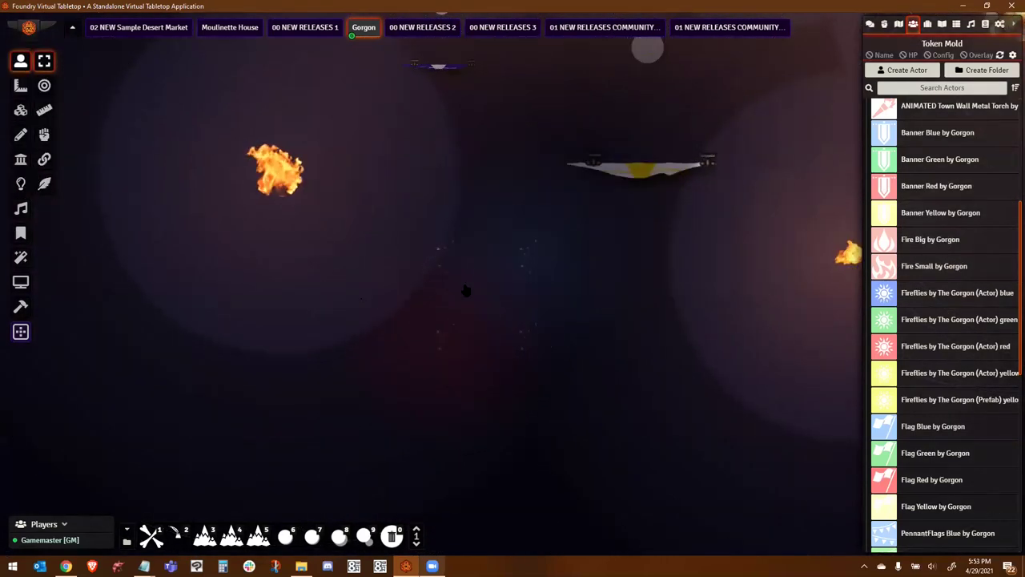
# - Place Fireflies by The Gorgon (Prefab) yellow west of the other fireflies and switch the scene lighting back to day
pyautogui.moveTo(753, 324); pyautogui.dragTo(770, 297)
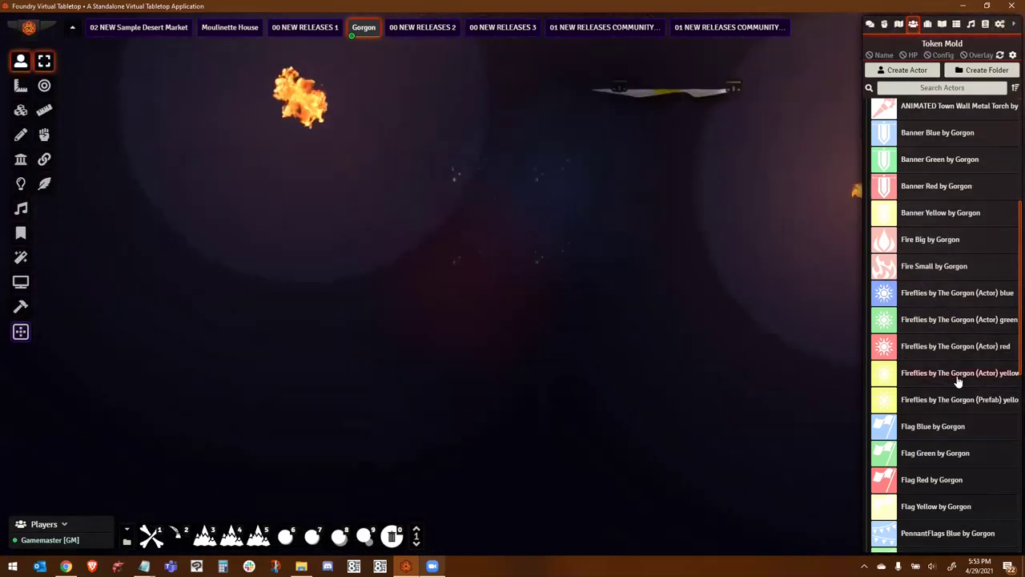
pyautogui.moveTo(965, 406); pyautogui.dragTo(386, 303)
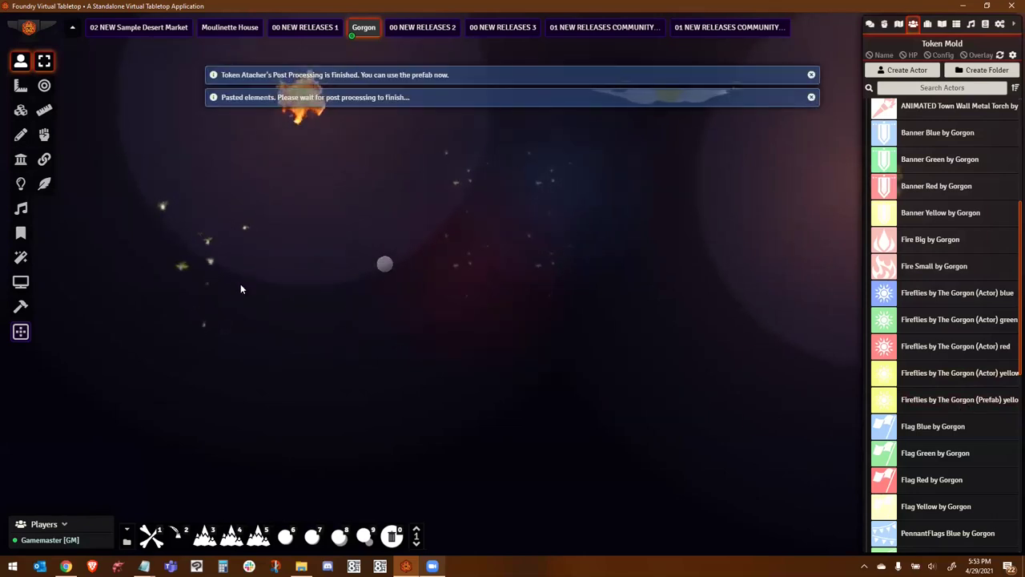
pyautogui.click(22, 185)
pyautogui.click(21, 61)
# - Place the blue, green, red and yellow flags by Gorgon in a two-by-two group south of the yellow banner
pyautogui.moveTo(933, 426); pyautogui.dragTo(570, 328)
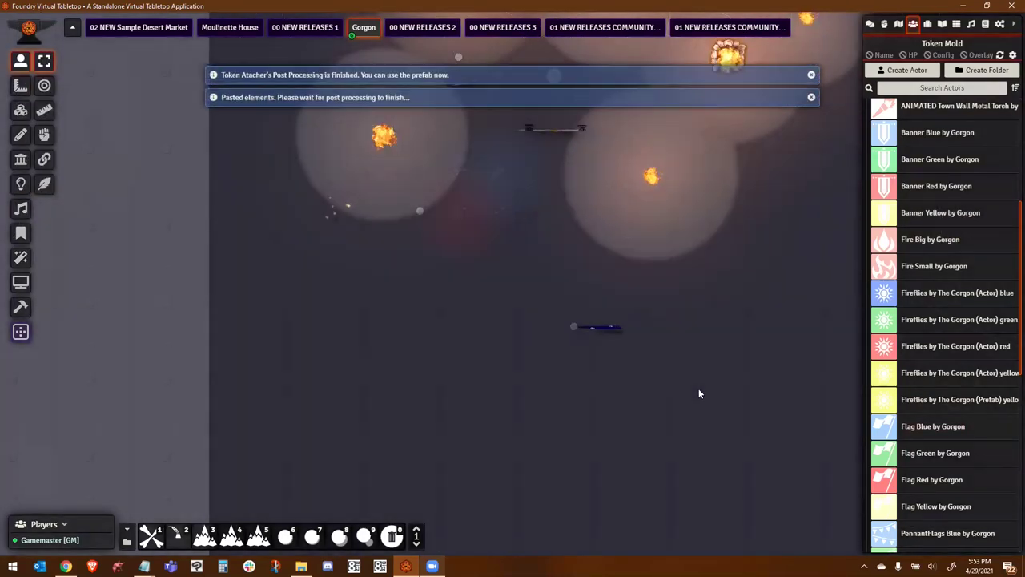
pyautogui.scroll(5, 698, 388)
pyautogui.moveTo(936, 449); pyautogui.dragTo(613, 288)
pyautogui.moveTo(933, 479); pyautogui.dragTo(595, 344)
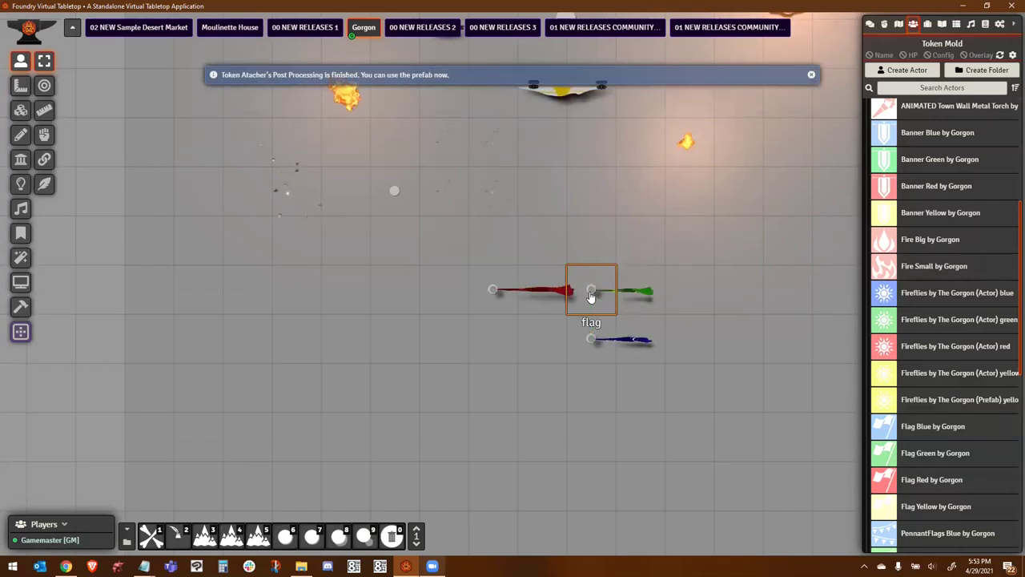
# - Place PennantFlags Blue by Gorgon southwest of the flags, and view its token configuration without changing it
pyautogui.scroll(-4, 941, 220)
pyautogui.moveTo(937, 216); pyautogui.dragTo(293, 384)
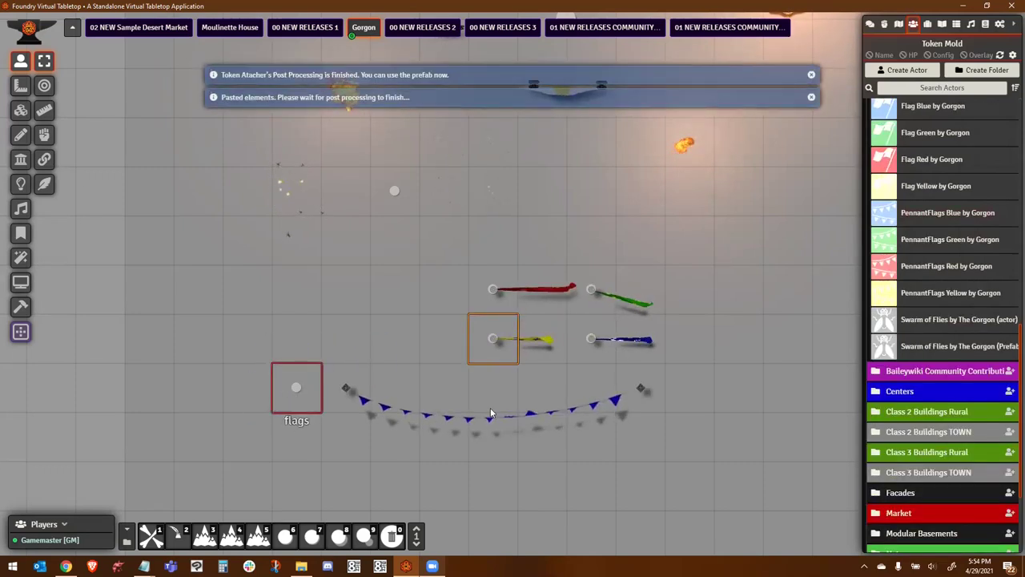
pyautogui.rightClick(297, 392)
pyautogui.rightClick(295, 392)
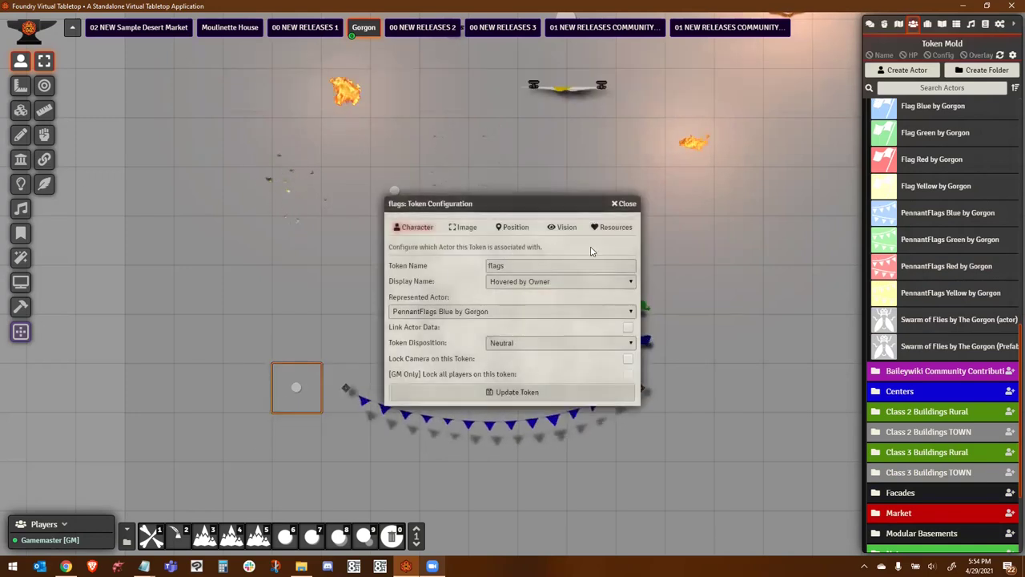
pyautogui.press('Escape')
# - Enable TA Quick Edit for the blue pennant token and resize its attached pennant tile to the grid lines
pyautogui.click(151, 535)
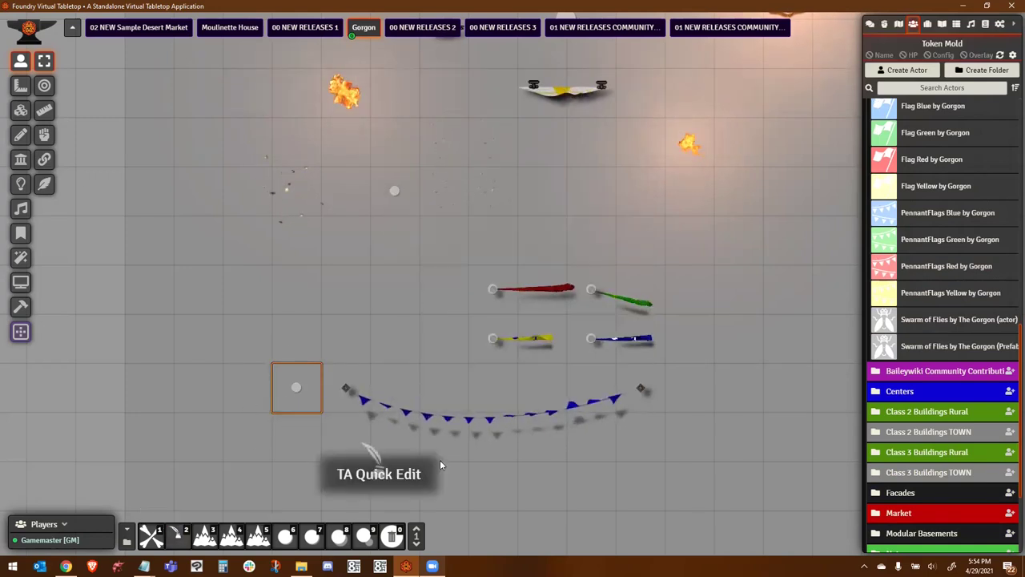
pyautogui.click(21, 110)
pyautogui.click(547, 415)
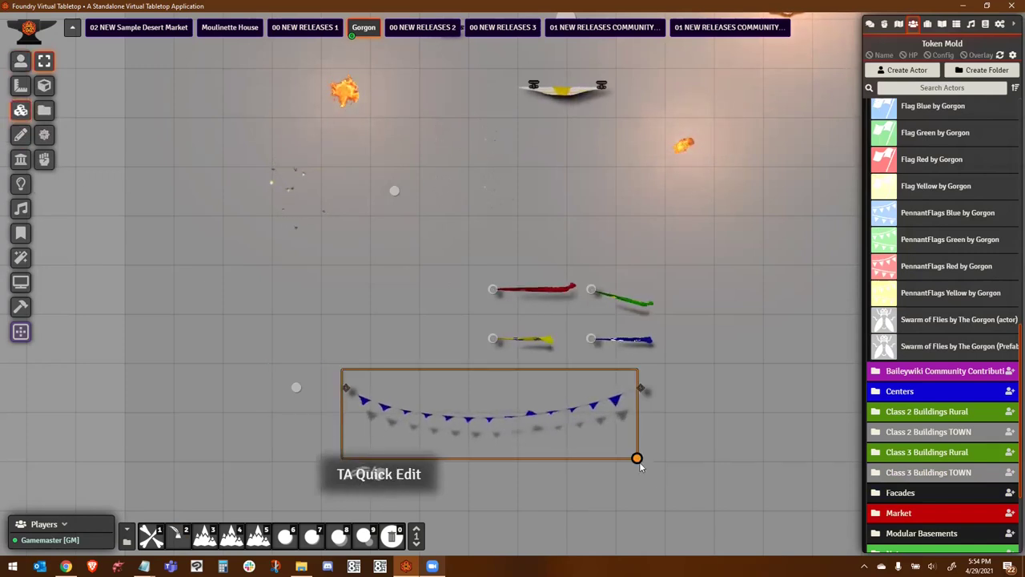
pyautogui.moveTo(641, 462)
pyautogui.mouseDown()
pyautogui.moveTo(779, 520)
pyautogui.moveTo(805, 515)
pyautogui.moveTo(697, 485)
pyautogui.moveTo(753, 476)
pyautogui.moveTo(629, 451)
pyautogui.moveTo(641, 461)
pyautogui.mouseUp()
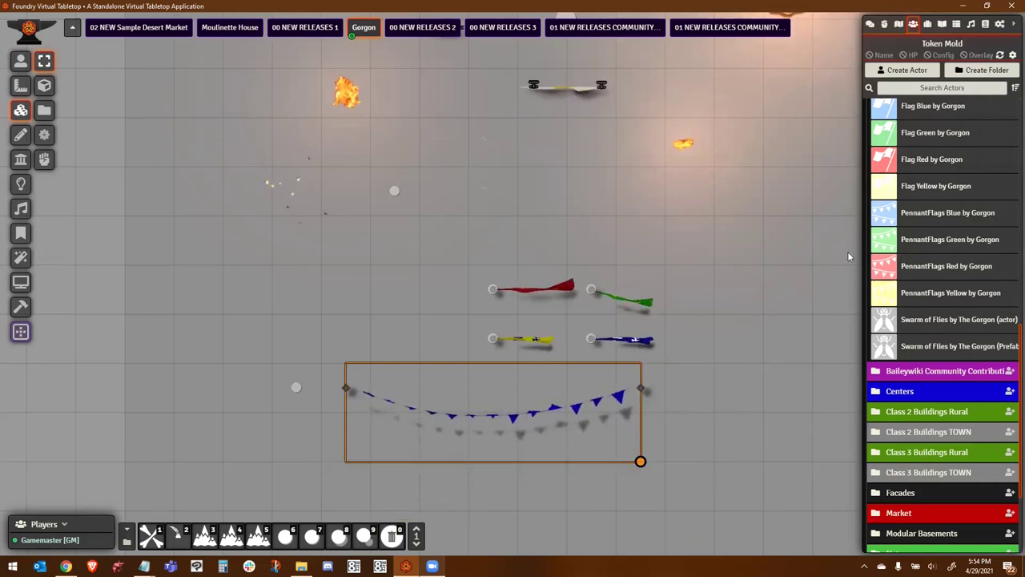
# - Place Swarm of Flies by The Gorgon (Prefab) south of the stone campfire and the (actor) version two squares below it
pyautogui.moveTo(846, 256); pyautogui.dragTo(586, 444)
pyautogui.scroll(4, 588, 445)
pyautogui.moveTo(975, 344); pyautogui.dragTo(661, 292)
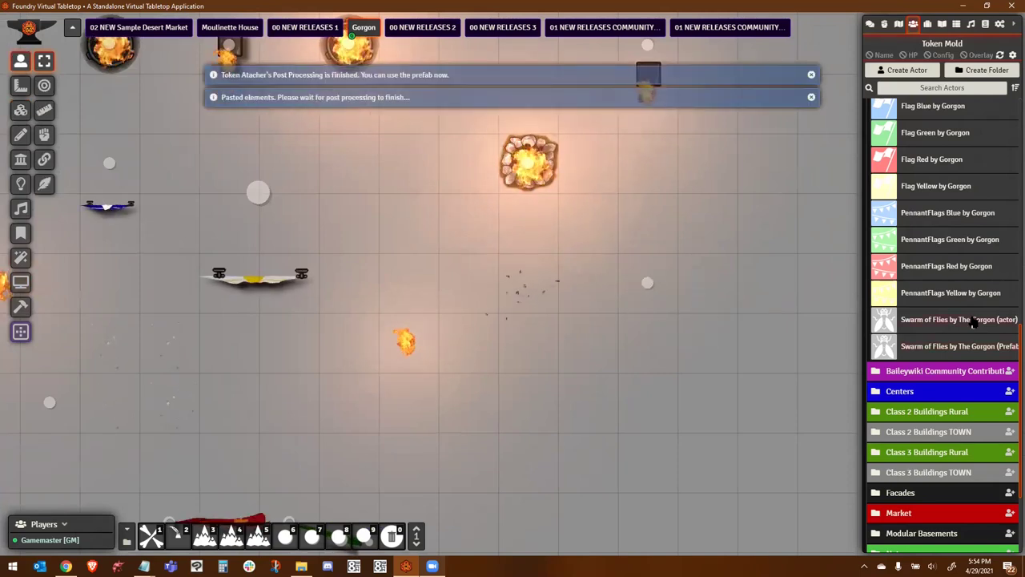
pyautogui.moveTo(971, 320); pyautogui.dragTo(534, 406)
# - Inspect the ambient sounds attached to the two fly swarms, and return to the token controls
pyautogui.scroll(3, 638, 425)
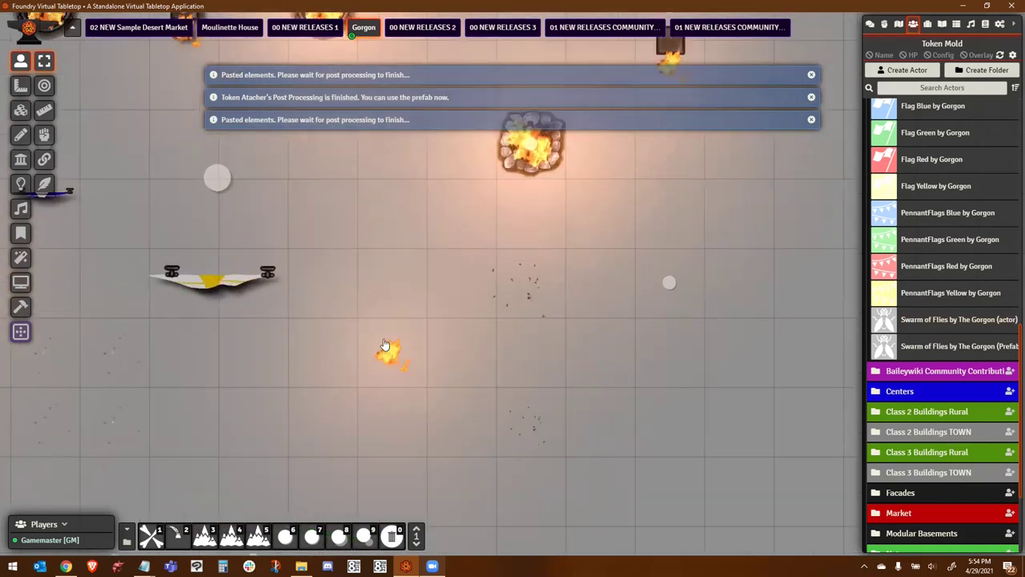
pyautogui.click(21, 209)
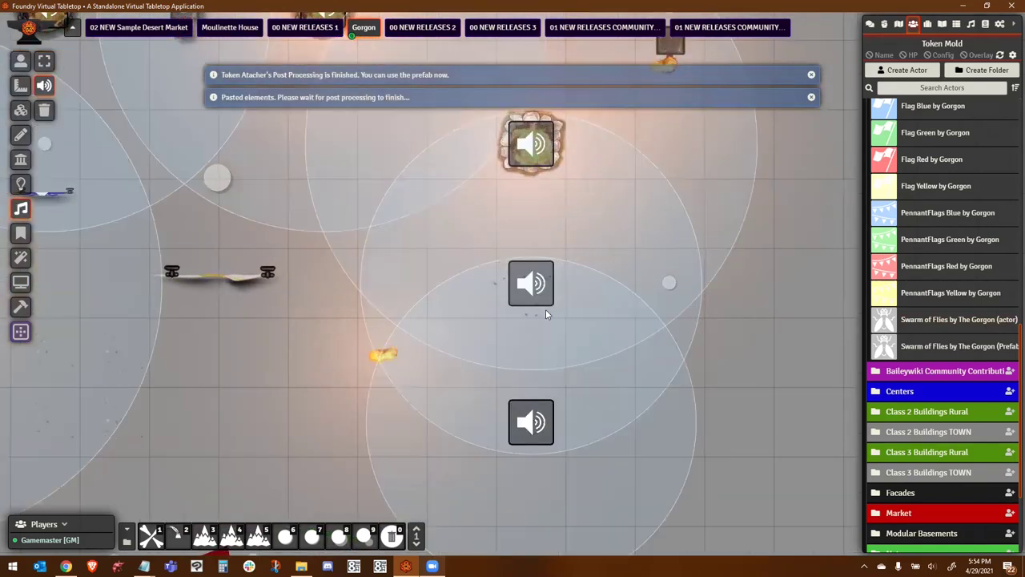
pyautogui.click(21, 62)
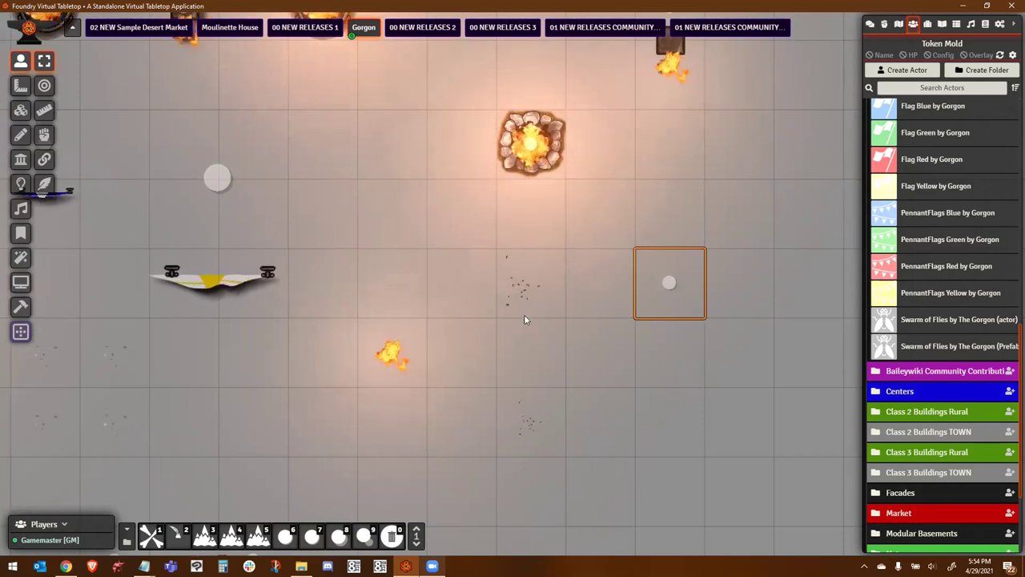
# - Examine the animated fly swarms, fireflies, flags and fires up close and across the whole Gorgon scene
pyautogui.scroll(-4, 526, 322)
pyautogui.scroll(5, 528, 323)
pyautogui.scroll(2, 527, 323)
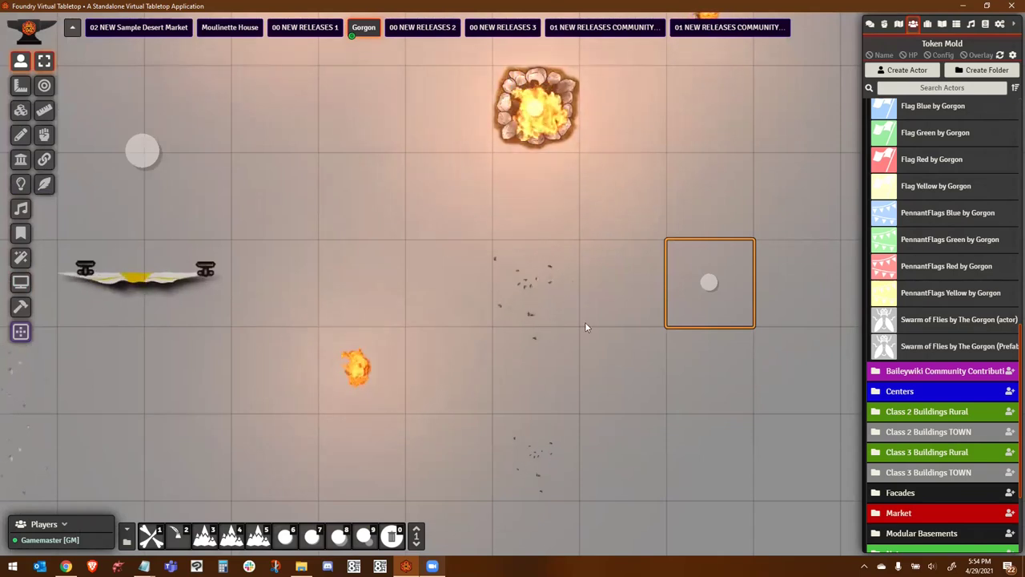
pyautogui.scroll(5, 559, 294)
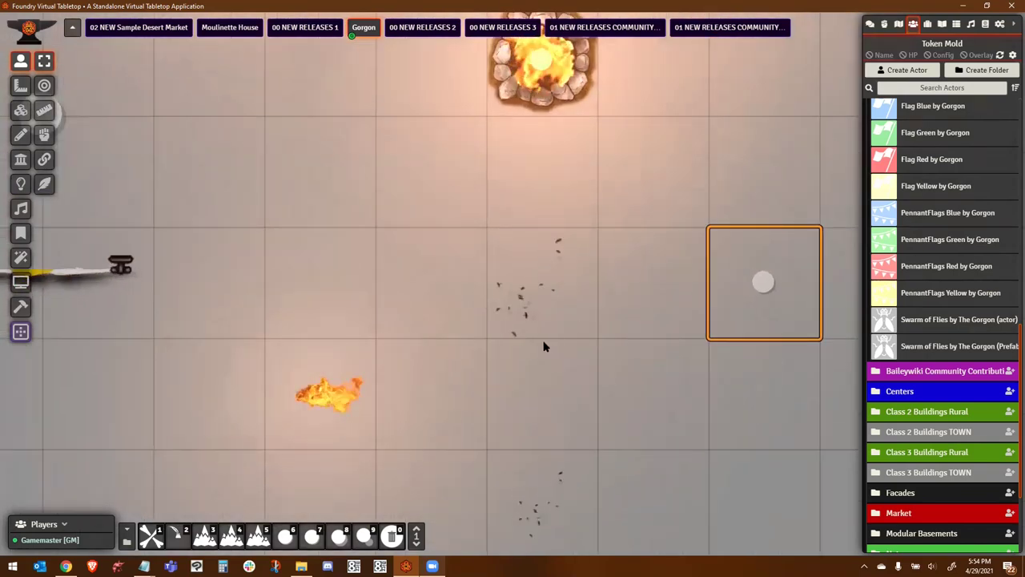
pyautogui.scroll(-7, 541, 340)
pyautogui.scroll(-5, 538, 332)
pyautogui.moveTo(276, 368); pyautogui.dragTo(525, 339)
pyautogui.scroll(10, 454, 266)
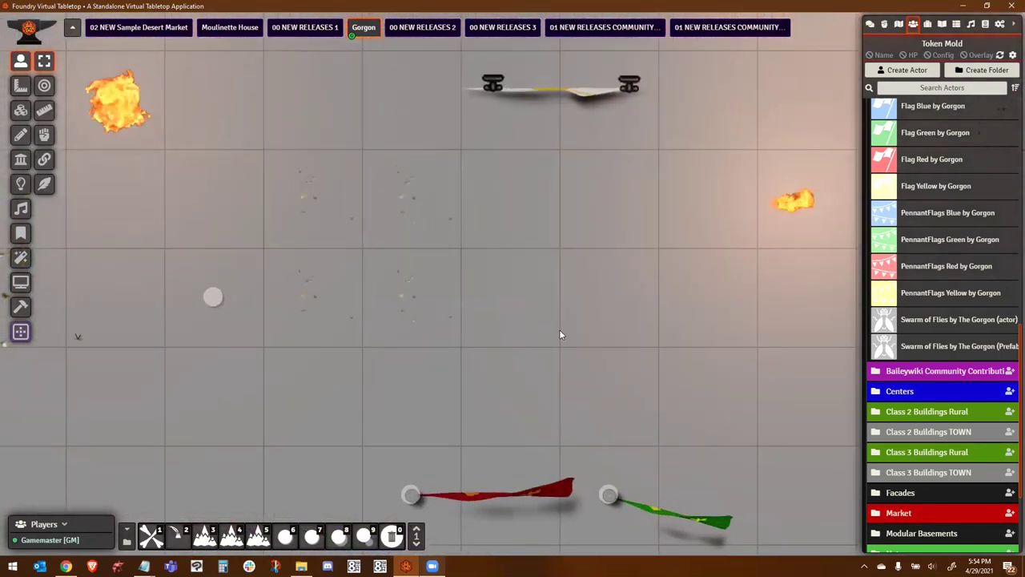
pyautogui.scroll(-1, 645, 342)
pyautogui.scroll(-12, 645, 342)
pyautogui.moveTo(724, 309); pyautogui.dragTo(651, 404)
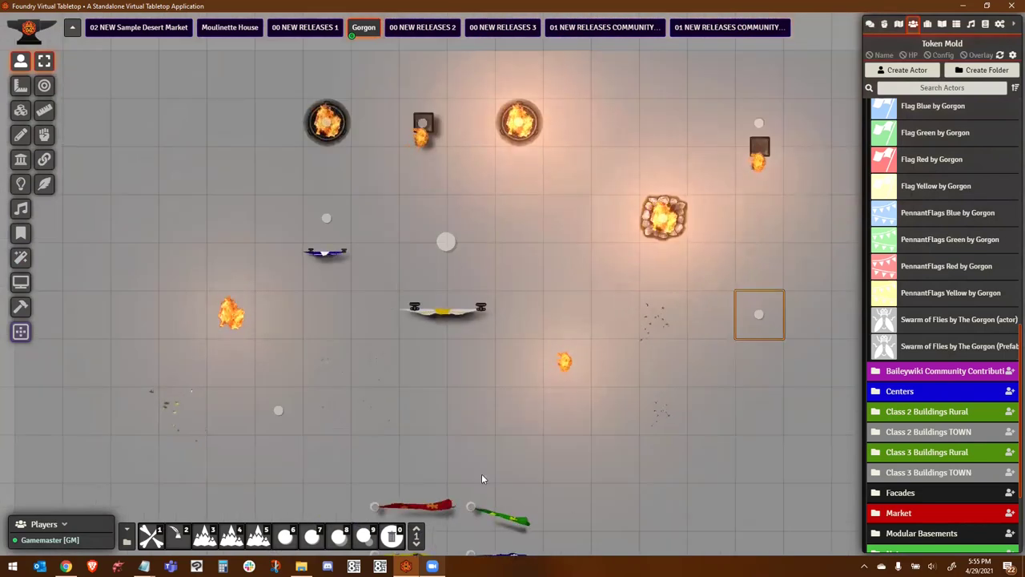
pyautogui.scroll(-1, 472, 384)
# - Switch to the browser and view The Gorgon's Patreon posts and the Standing Stones Animated Forest Battlemap video on YouTube
pyautogui.hotkey('alt', 'Tab')
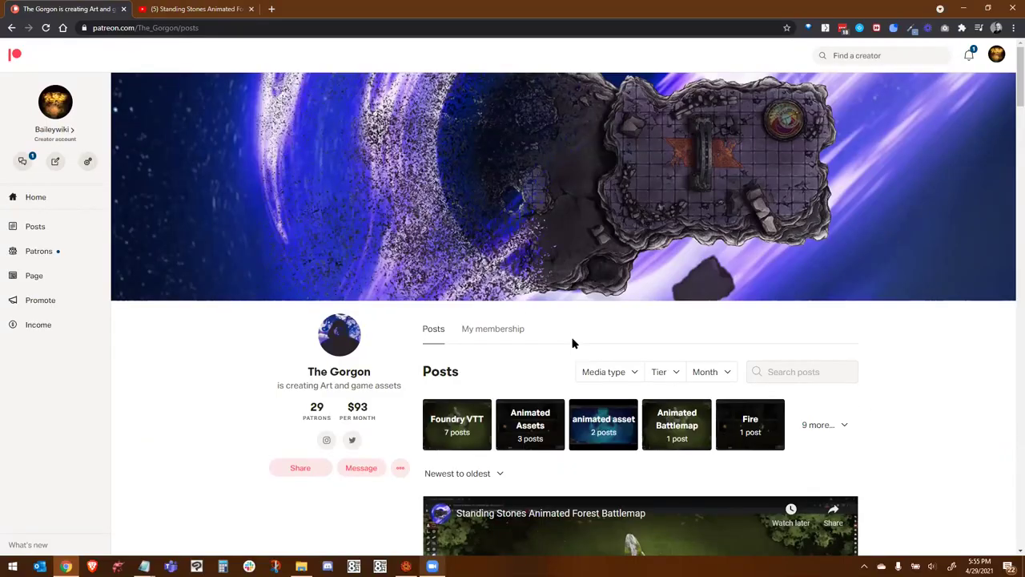
pyautogui.rightClick(876, 322)
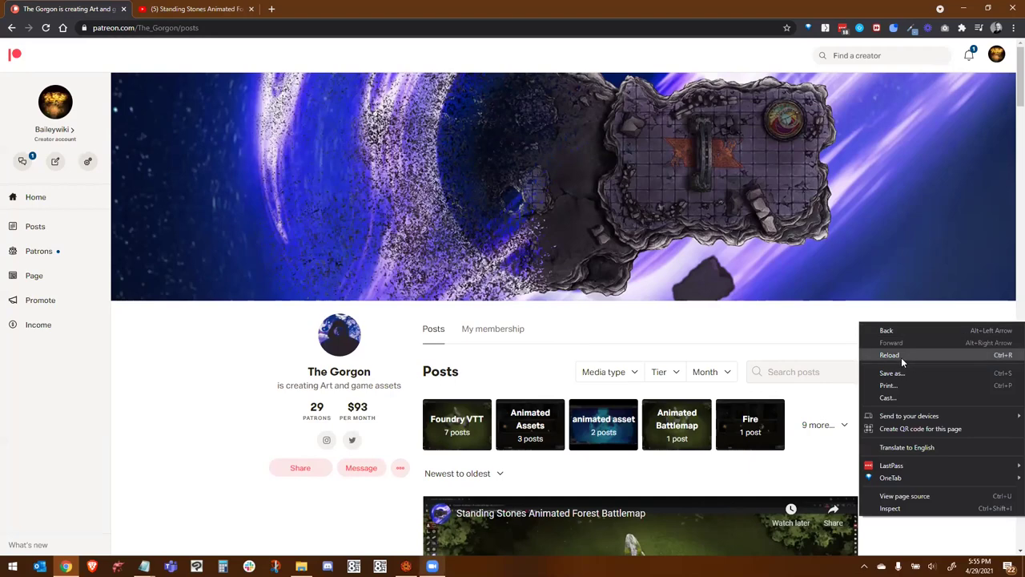
pyautogui.click(696, 332)
pyautogui.scroll(-4, 686, 336)
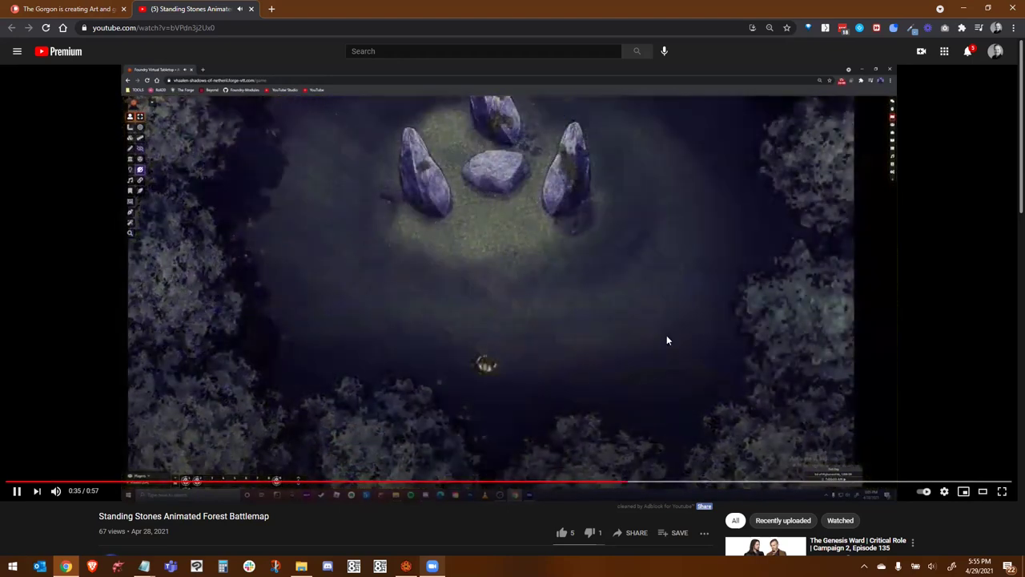
pyautogui.click(92, 14)
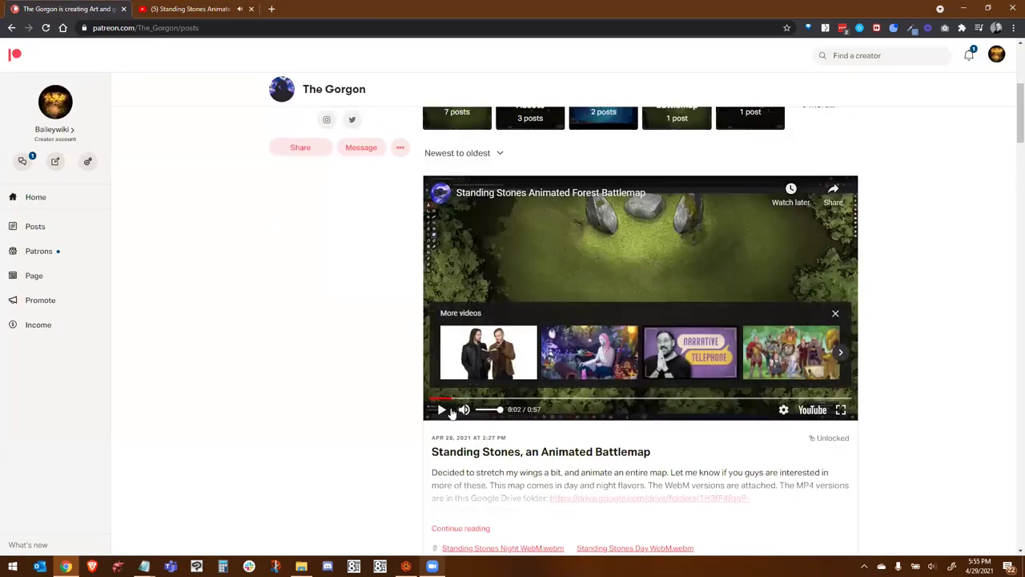
pyautogui.scroll(4, 331, 304)
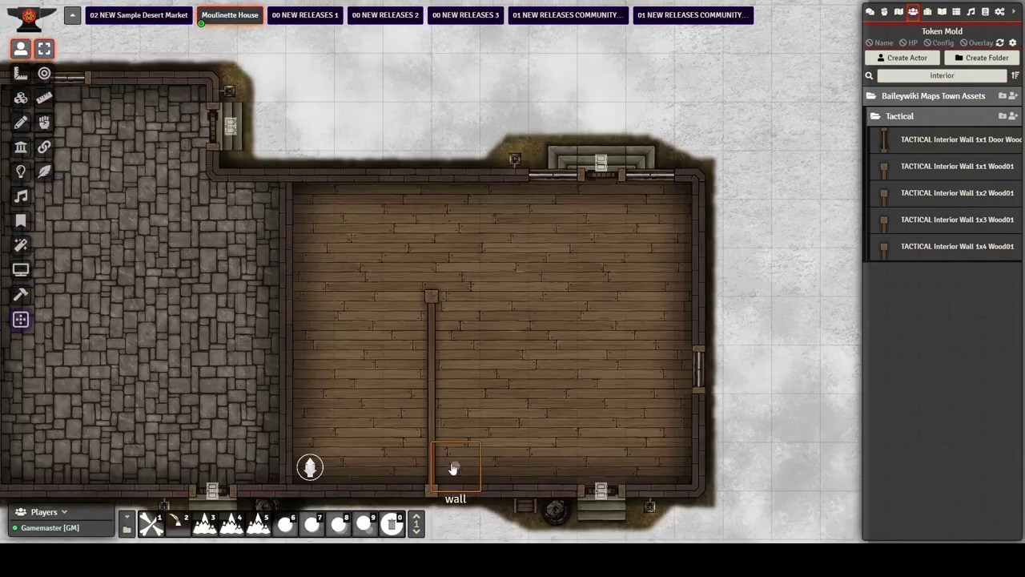
# - In the Moulinette House scene, move the interior wall three squares west and two north, running horizontally from the wooden room's west wall
pyautogui.moveTo(451, 469); pyautogui.dragTo(313, 371)
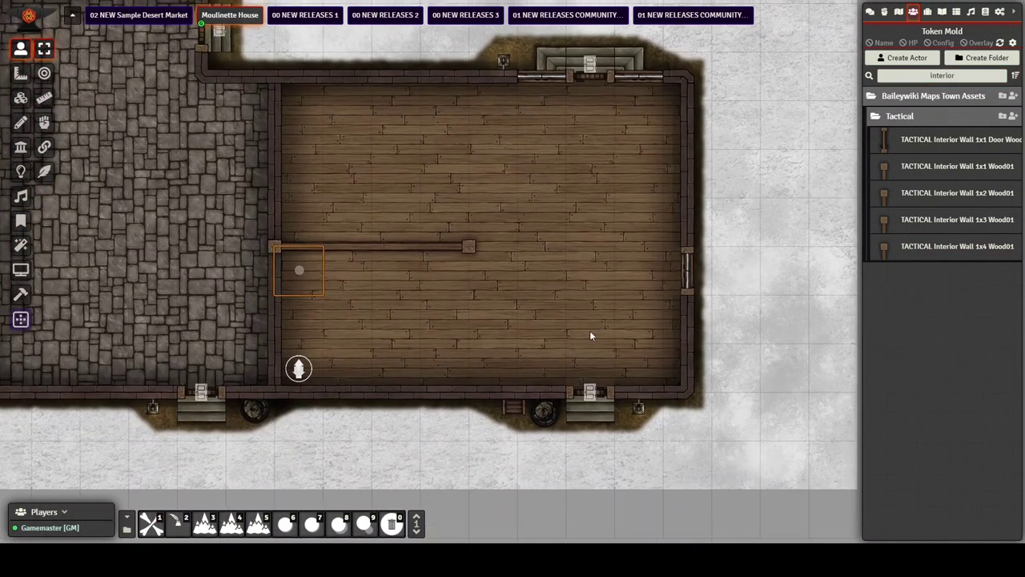
# - Add an interior wall door section and a 1x1 wood wall running south from the horizontal wall to close off the small wooden room
pyautogui.moveTo(991, 216); pyautogui.dragTo(504, 384)
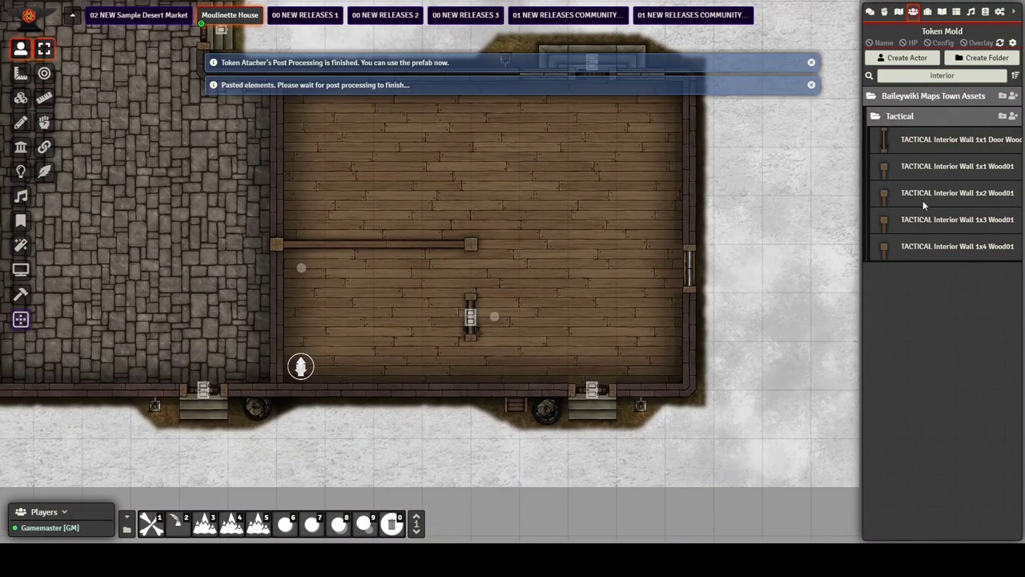
pyautogui.moveTo(953, 166); pyautogui.dragTo(494, 365)
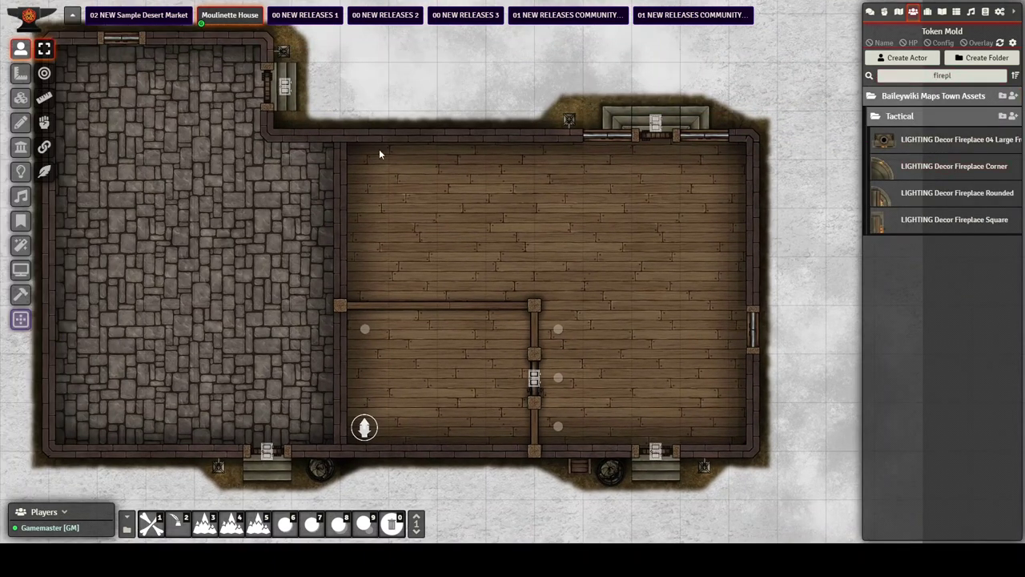
# - Place the corner fireplace in the wooden room's northwest corner and the square fireplace behind it on the stone room's east wall
pyautogui.moveTo(380, 154); pyautogui.dragTo(357, 161)
pyautogui.click(425, 241)
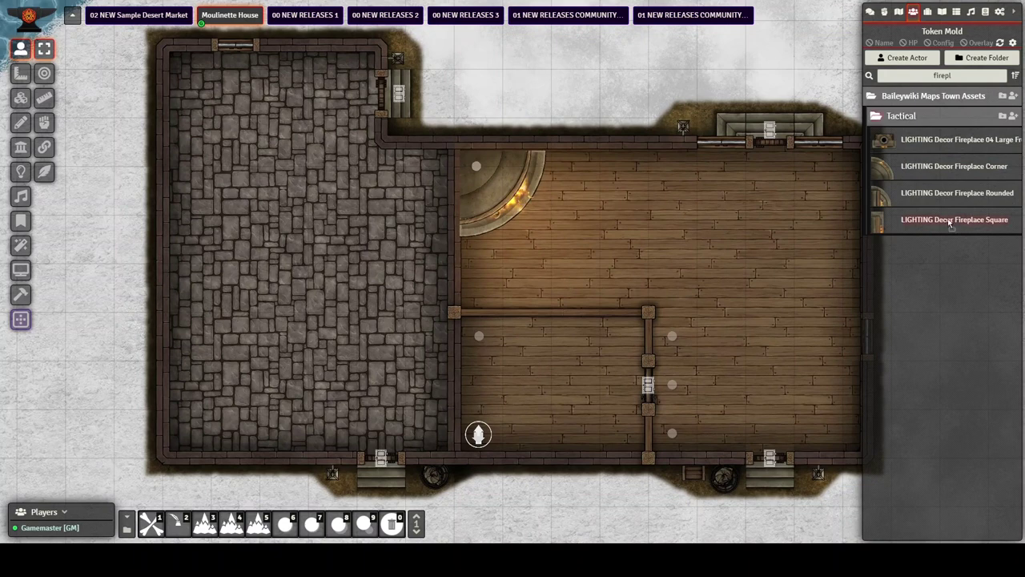
pyautogui.moveTo(951, 227); pyautogui.dragTo(436, 212)
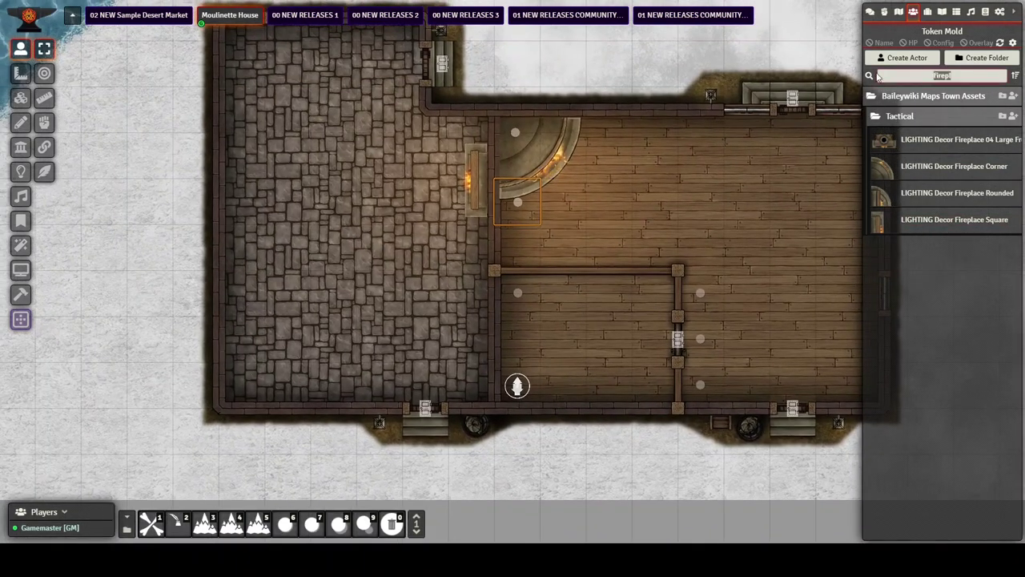
# - Search the prefabs for interior and enclose a small room in the stone area's southeast corner with wood walls and a door section
pyautogui.write('interior')
pyautogui.moveTo(958, 246); pyautogui.dragTo(463, 260)
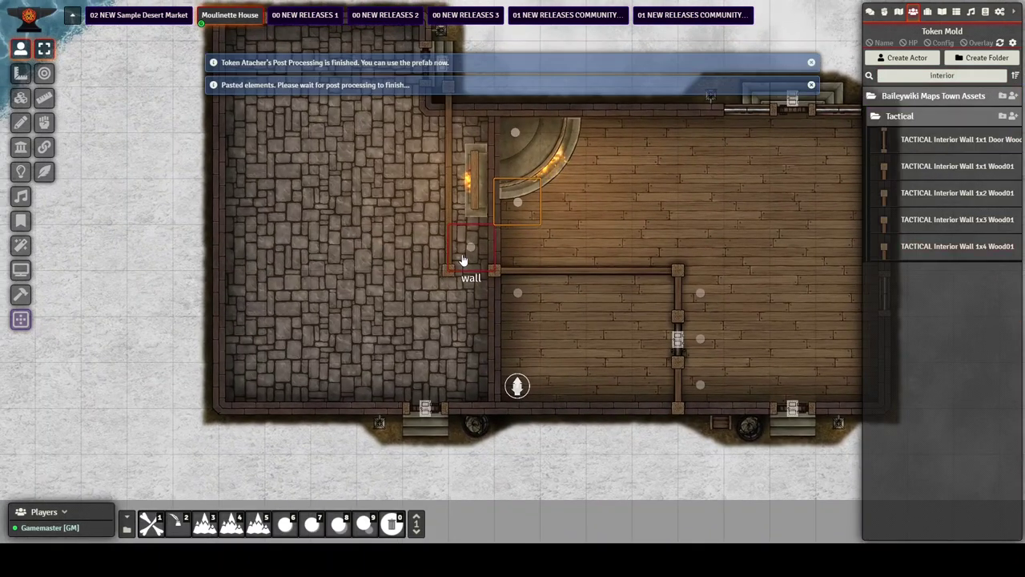
pyautogui.moveTo(903, 192); pyautogui.dragTo(321, 264)
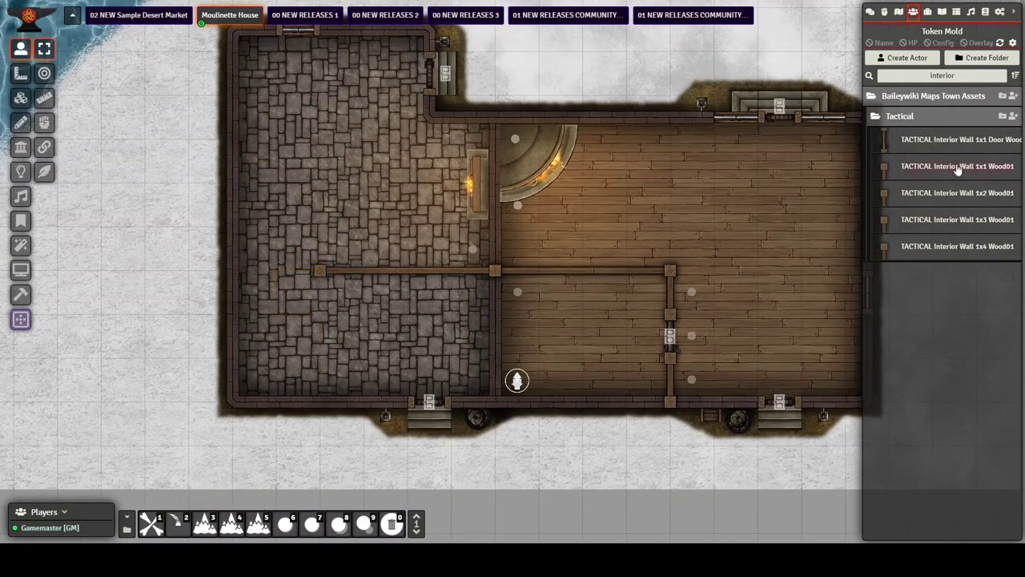
pyautogui.moveTo(958, 169); pyautogui.dragTo(343, 314)
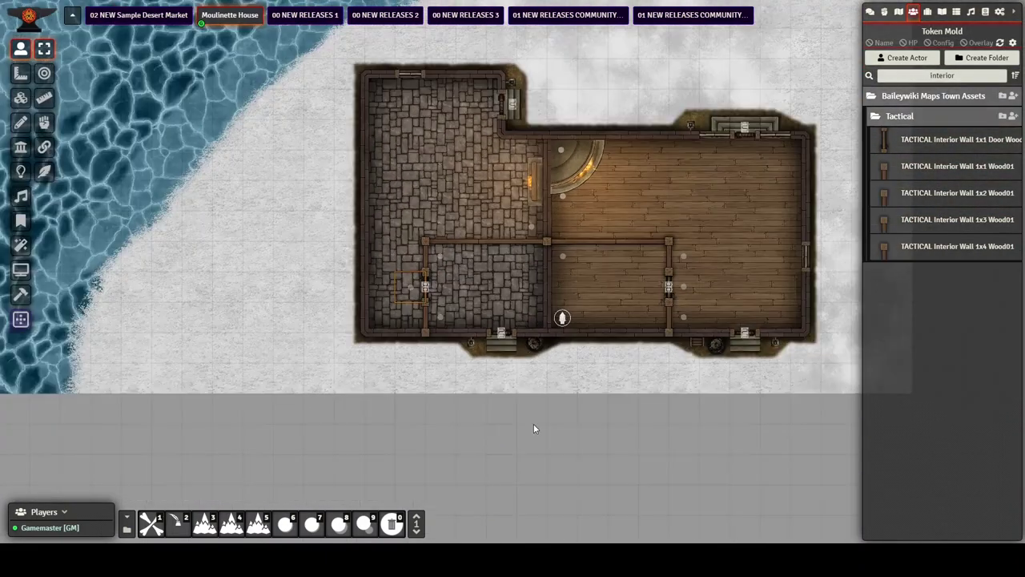
# - Use TA Quick Edit on the interior prefabs' base tokens and clear their markers from the house with a page 3 macro
pyautogui.press('2')
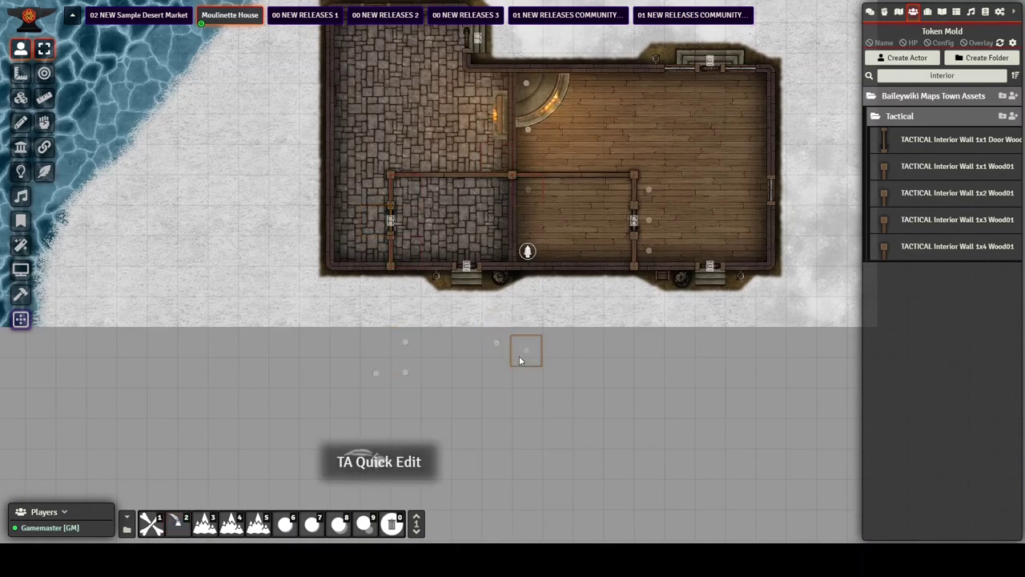
pyautogui.click(178, 524)
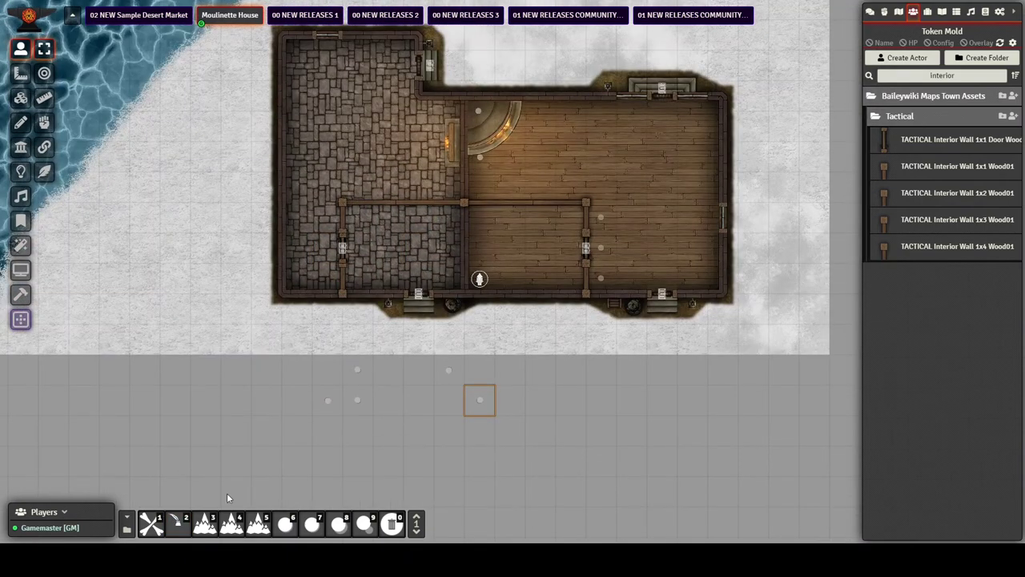
pyautogui.click(416, 532)
pyautogui.click(416, 531)
pyautogui.click(258, 524)
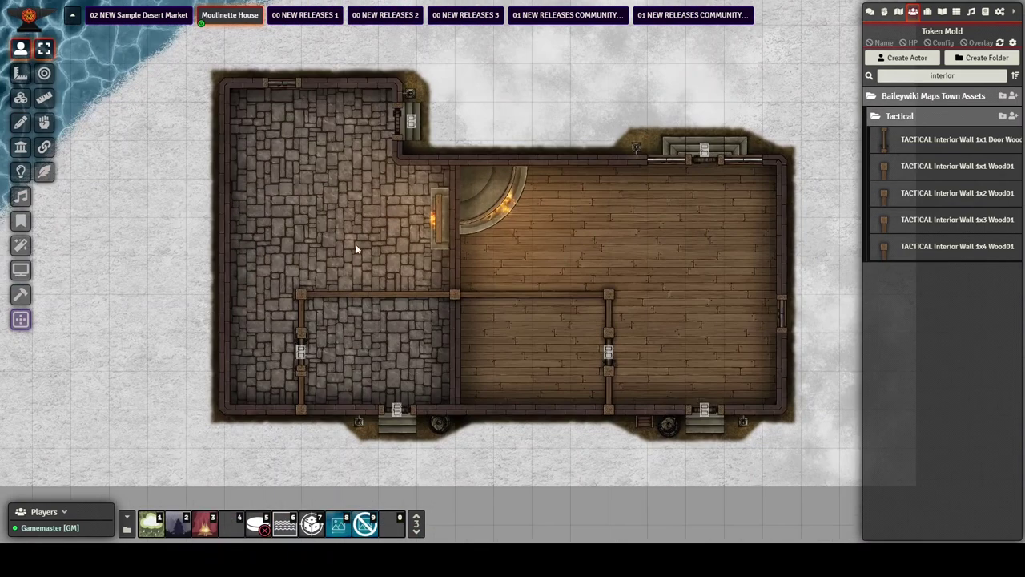
# - Place a rectangular wooden table with the shadow macro in the stone room's west side, rotated to stand north-south
pyautogui.scroll(-3, 250, 273)
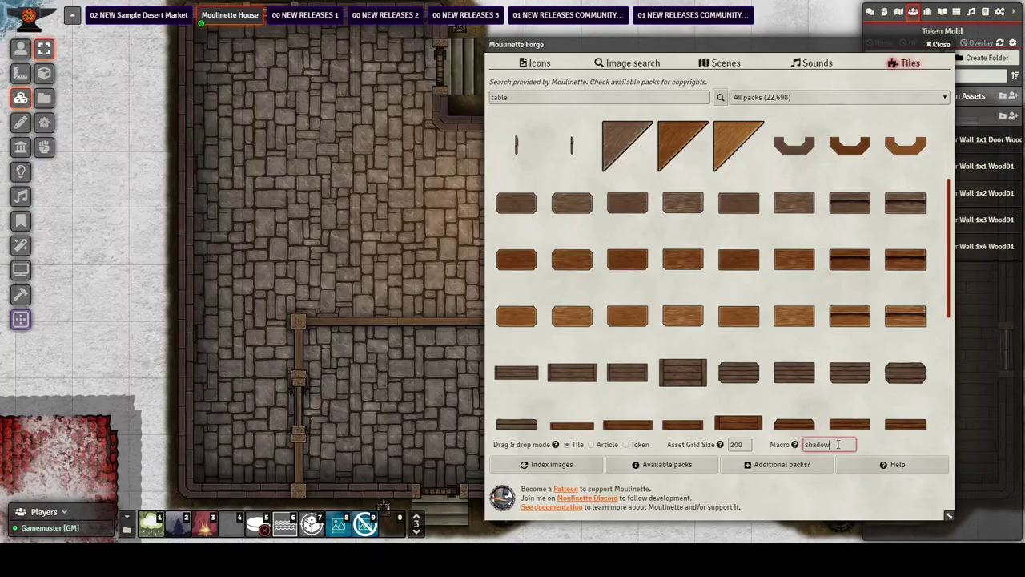
pyautogui.moveTo(516, 203); pyautogui.dragTo(326, 196)
pyautogui.scroll(-2, 326, 200)
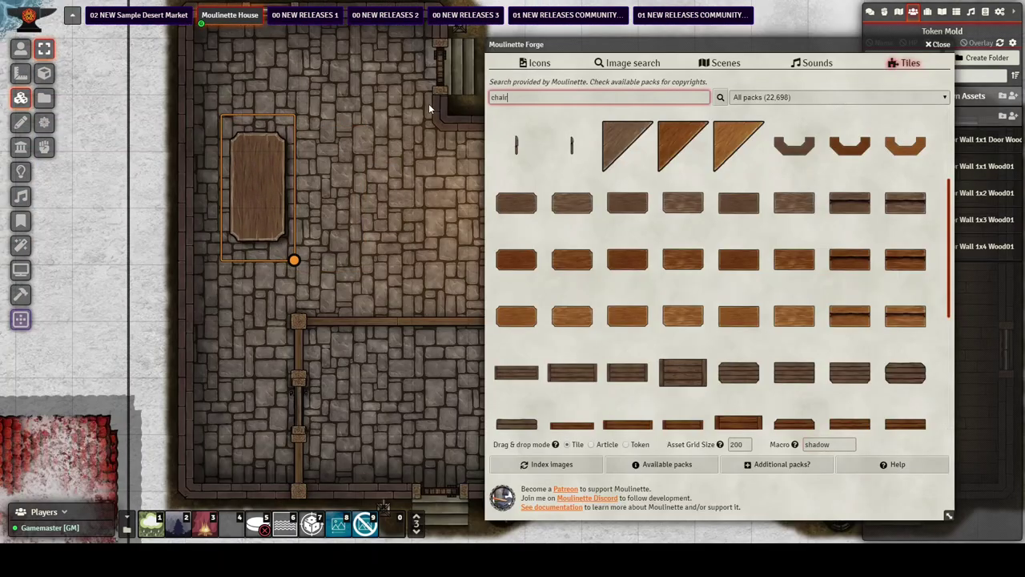
# - Search the tiles for chair and place one at each end of the table, with the southern chair turned at an angle
pyautogui.press('Return')
pyautogui.scroll(-10, 659, 274)
pyautogui.moveTo(515, 143); pyautogui.dragTo(266, 110)
pyautogui.moveTo(516, 143); pyautogui.dragTo(256, 277)
pyautogui.click(256, 277)
pyautogui.scroll(-4, 257, 277)
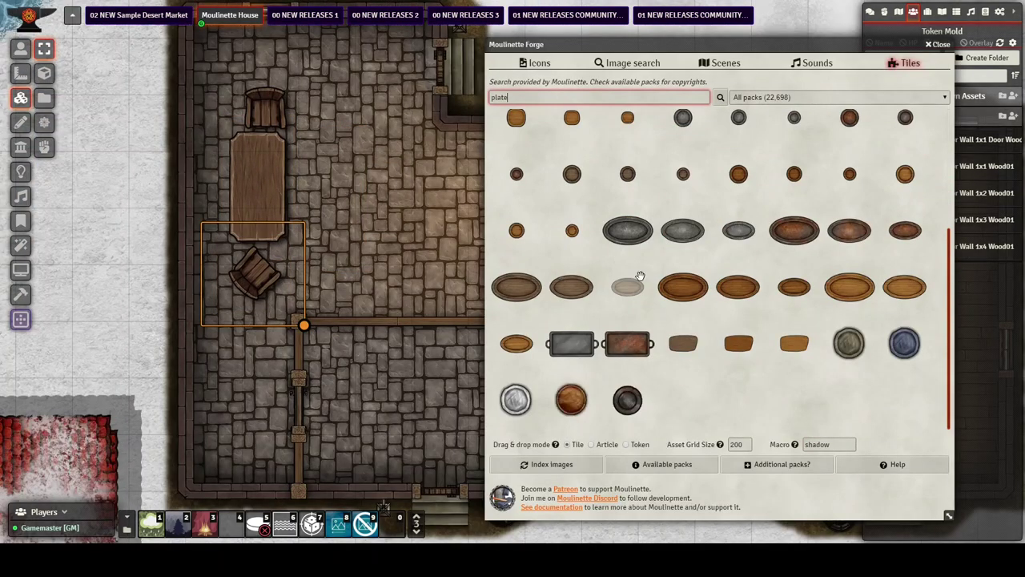
# - Set two wooden plates on the table without a macro, one near each chair
pyautogui.scroll(1, 637, 256)
pyautogui.scroll(-1, 577, 297)
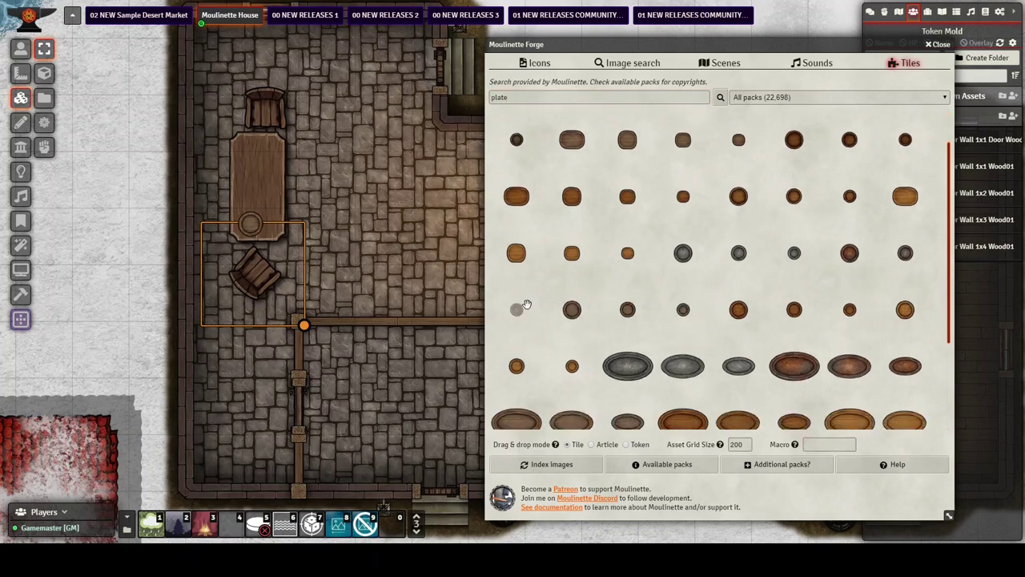
pyautogui.moveTo(552, 318); pyautogui.dragTo(269, 157)
# - Search the tiles for goblet and cup, and place a cup beside each plate on the table
pyautogui.doubleClick(552, 95)
pyautogui.write('goblet')
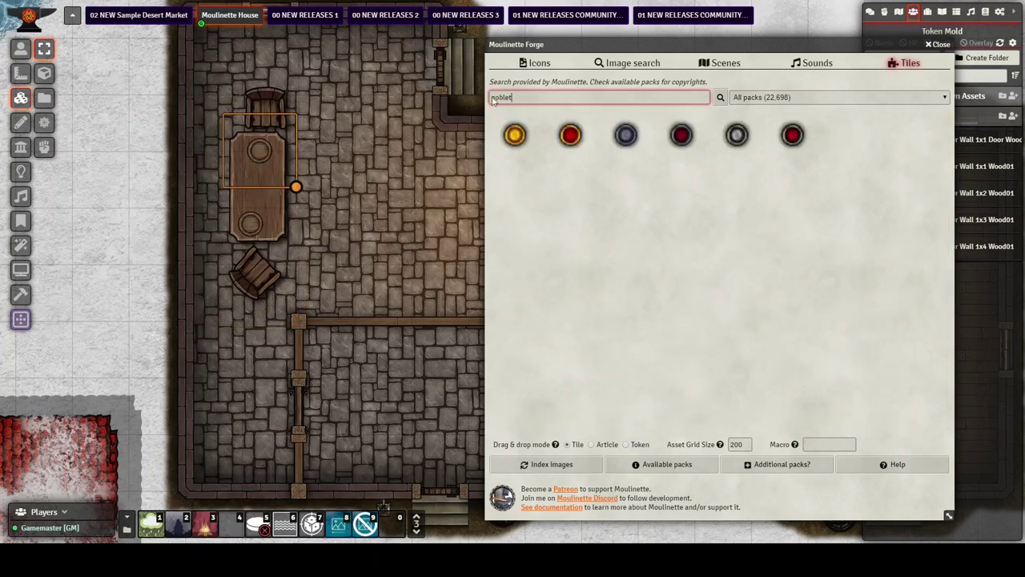
pyautogui.doubleClick(553, 94)
pyautogui.write('cup')
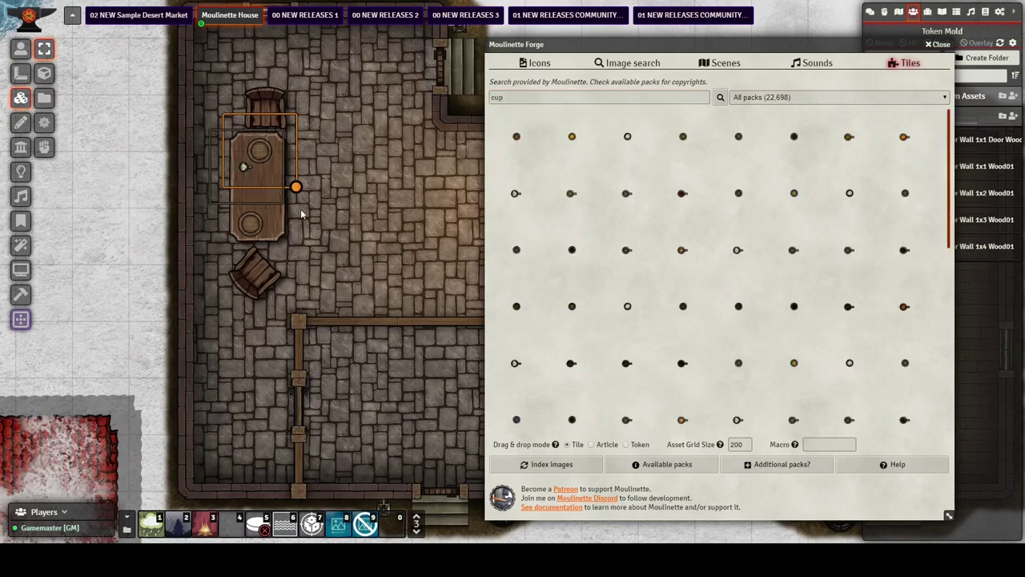
pyautogui.moveTo(511, 249); pyautogui.dragTo(271, 210)
# - Search the tiles for bed and place a single green bed with the shadow macro in the small stone room's east side
pyautogui.doubleClick(689, 97)
pyautogui.write('bed')
pyautogui.moveTo(400, 376); pyautogui.dragTo(303, 185)
pyautogui.scroll(-15, 698, 245)
pyautogui.moveTo(790, 290); pyautogui.dragTo(734, 291)
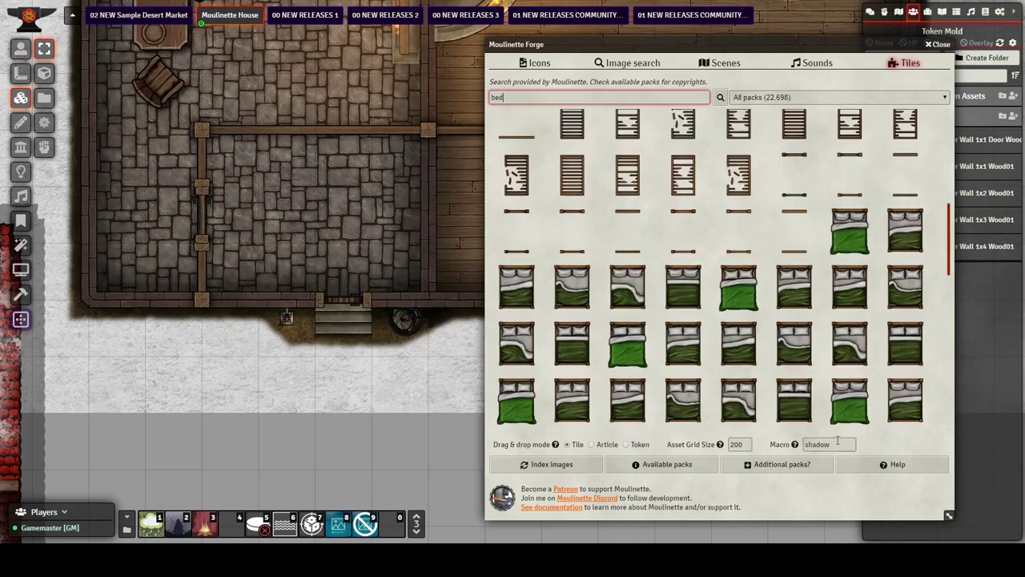
pyautogui.scroll(-14, 745, 296)
pyautogui.moveTo(739, 257); pyautogui.dragTo(385, 192)
# - Place a wooden desk along the small stone room's north wall and a dark, angled chair in front of it
pyautogui.doubleClick(688, 97)
pyautogui.write('desk')
pyautogui.moveTo(627, 193); pyautogui.dragTo(310, 192)
pyautogui.doubleClick(561, 96)
pyautogui.write('chair')
pyautogui.moveTo(572, 249); pyautogui.dragTo(331, 249)
pyautogui.scroll(-2, 331, 247)
# - Search the tiles for paper and place a bloodstained poster at an angle on the desk without the shadow macro
pyautogui.doubleClick(560, 97)
pyautogui.write('paper')
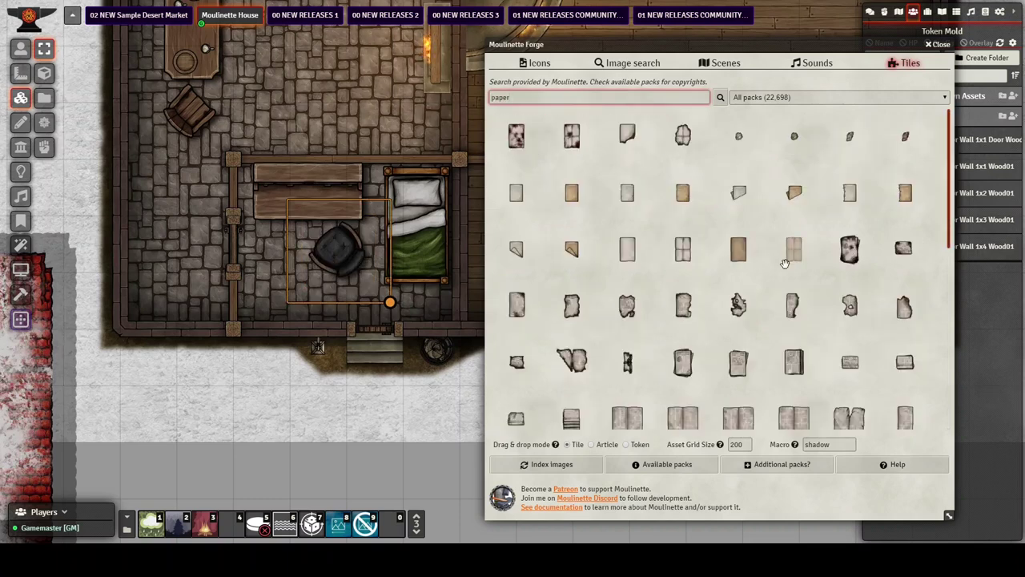
pyautogui.scroll(-5, 849, 263)
pyautogui.click(680, 265)
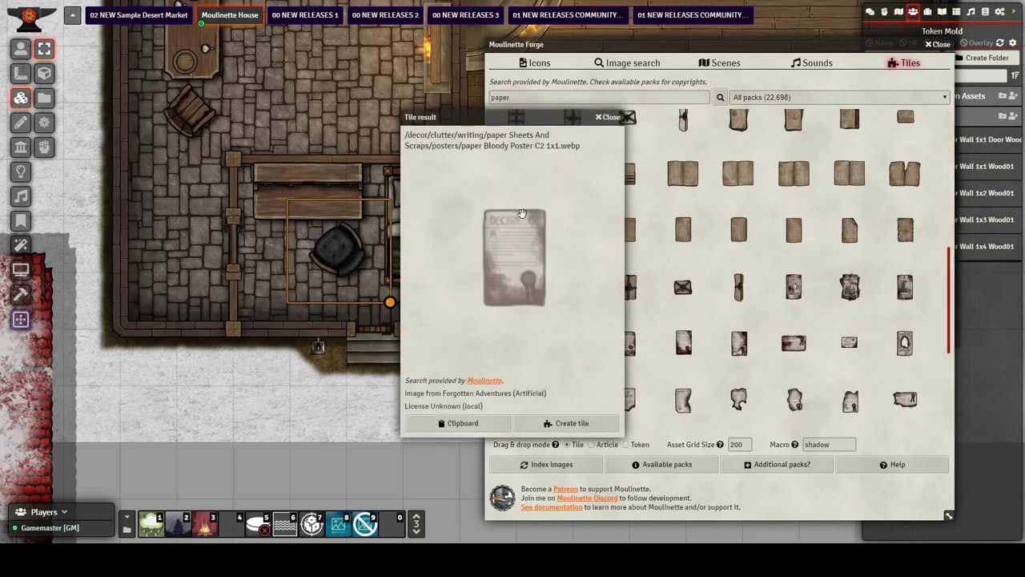
pyautogui.click(608, 117)
pyautogui.moveTo(683, 344); pyautogui.dragTo(288, 205)
pyautogui.press('Delete')
pyautogui.doubleClick(825, 445)
pyautogui.press('BackSpace')
pyautogui.moveTo(690, 346); pyautogui.dragTo(295, 206)
pyautogui.scroll(1, 295, 207)
pyautogui.scroll(-4, 334, 124)
# - Search the tiles for lantern and place one with the shadow macro on the desk beside the poster
pyautogui.doubleClick(529, 97)
pyautogui.write('lantern')
pyautogui.press('Return')
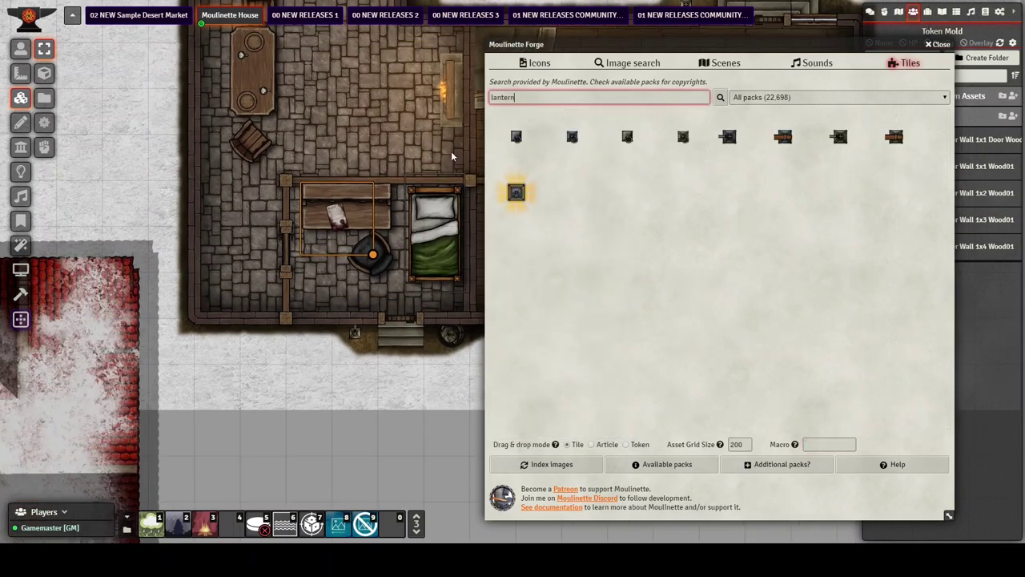
pyautogui.moveTo(515, 136); pyautogui.dragTo(377, 238)
pyautogui.press('Delete')
pyautogui.click(838, 444)
pyautogui.write('shadow')
pyautogui.moveTo(516, 136); pyautogui.dragTo(480, 194)
# - Add a light source at the desk lantern
pyautogui.click(21, 171)
pyautogui.moveTo(377, 239); pyautogui.dragTo(329, 139)
pyautogui.moveTo(329, 137); pyautogui.dragTo(280, 270)
pyautogui.scroll(4, 280, 271)
# - Search the tiles for blood and try a bloody footprint trail with the shadow macro outside the stone house's south door
pyautogui.moveTo(545, 97); pyautogui.dragTo(396, 94)
pyautogui.write('blood')
pyautogui.press('Return')
pyautogui.scroll(-9, 664, 281)
pyautogui.scroll(-8, 401, 276)
pyautogui.moveTo(394, 274); pyautogui.dragTo(258, 132)
pyautogui.click(21, 97)
pyautogui.click(247, 308)
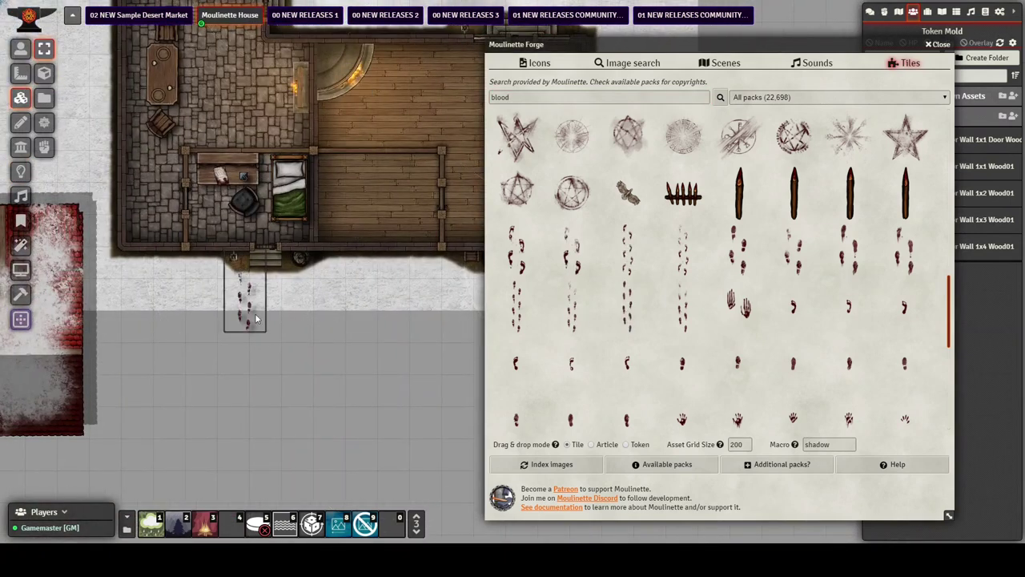
pyautogui.press('Delete')
# - Place the bloody footprint trail without a macro outside the south door, rotated to run east-west
pyautogui.doubleClick(820, 444)
pyautogui.press('BackSpace')
pyautogui.moveTo(318, 319); pyautogui.dragTo(236, 313)
pyautogui.scroll(-2, 235, 313)
pyautogui.moveTo(235, 313); pyautogui.dragTo(225, 290)
pyautogui.scroll(3, 633, 280)
# - Place blood splatters on the bed's pillow and blanket and on the floor west of the desk chair
pyautogui.scroll(-7, 625, 264)
pyautogui.moveTo(572, 213); pyautogui.dragTo(222, 219)
pyautogui.press('Delete')
pyautogui.scroll(-4, 570, 297)
pyautogui.scroll(8, 681, 304)
pyautogui.scroll(-5, 794, 232)
pyautogui.moveTo(793, 174); pyautogui.dragTo(212, 210)
pyautogui.scroll(8, 161, 179)
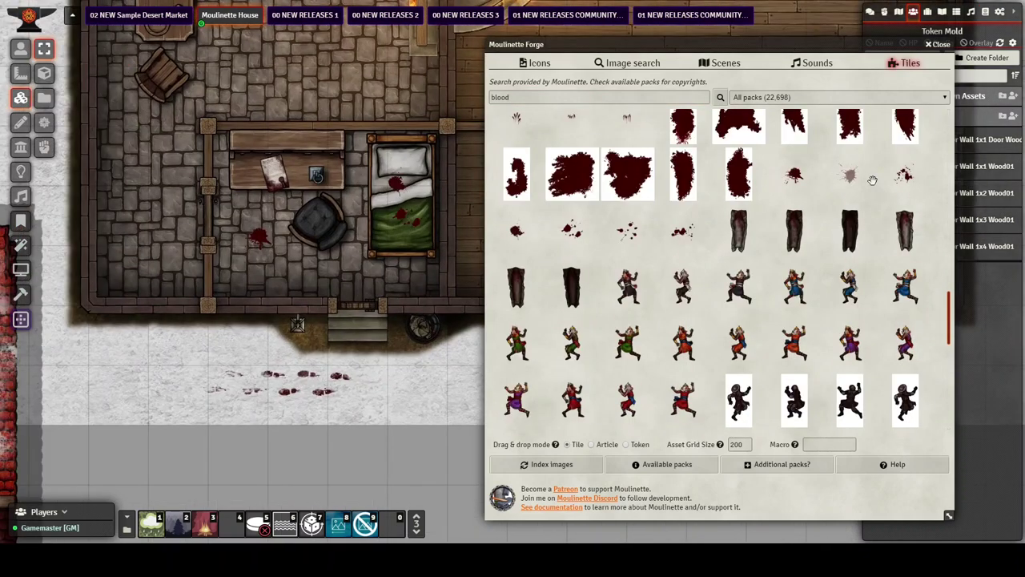
# - Add more blood splatters to the bed's blanket, its lower edge and the desk chair
pyautogui.moveTo(572, 231); pyautogui.dragTo(402, 228)
pyautogui.moveTo(684, 231); pyautogui.dragTo(365, 274)
pyautogui.moveTo(516, 230); pyautogui.dragTo(330, 211)
pyautogui.moveTo(358, 56); pyautogui.dragTo(336, 309)
# - Search the tiles for bridge and place a wooden bridge with the shadow macro along the wall north of the desk
pyautogui.doubleClick(501, 97)
pyautogui.press('Return')
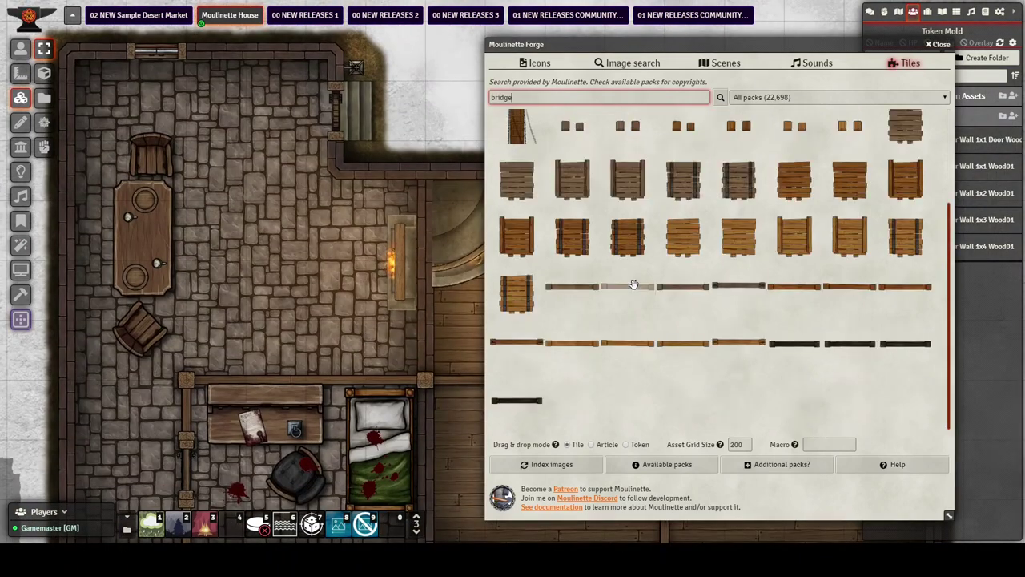
pyautogui.scroll(2, 638, 294)
pyautogui.click(572, 134)
pyautogui.click(829, 445)
pyautogui.write('shadow')
pyautogui.press('Tab')
pyautogui.click(607, 126)
pyautogui.moveTo(572, 137); pyautogui.dragTo(295, 343)
# - Try a bridge tile at an asset grid size of 400 along the same wall
pyautogui.moveTo(744, 445); pyautogui.dragTo(693, 440)
pyautogui.write('400')
pyautogui.press('Tab')
pyautogui.moveTo(627, 137); pyautogui.dragTo(258, 363)
pyautogui.press('Delete')
# - Set the asset grid size to 300 for the bridge used as a counter, and place a basin with a tap on it
pyautogui.moveTo(745, 444); pyautogui.dragTo(685, 439)
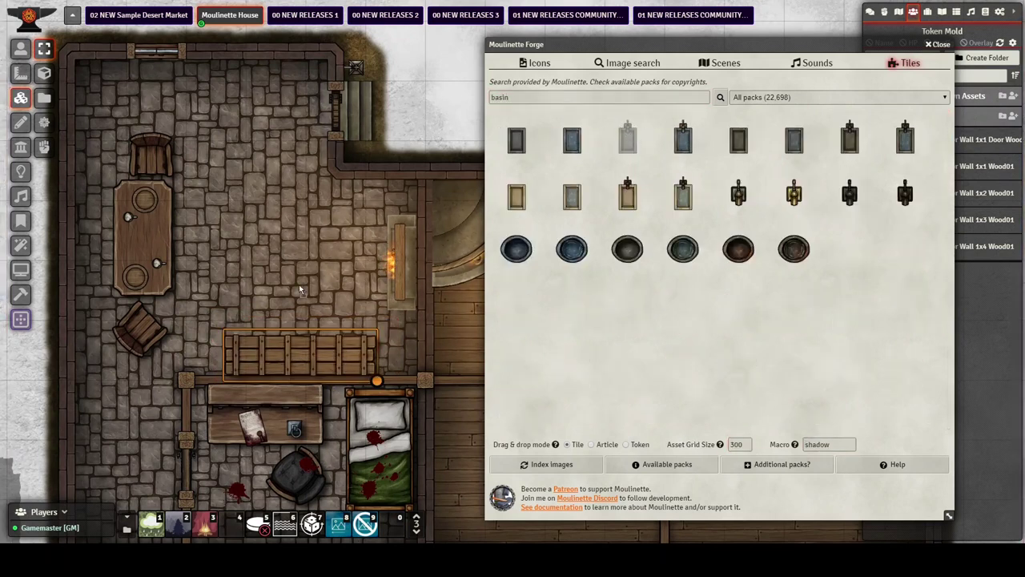
pyautogui.moveTo(301, 289); pyautogui.dragTo(300, 290)
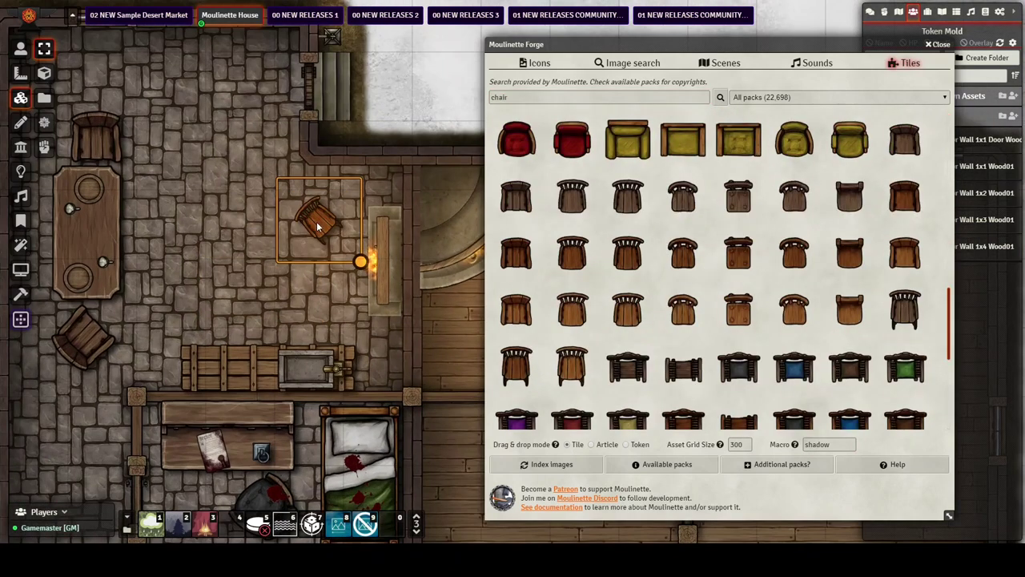
# - Search the tiles for rug, place a brown fur rug without a macro by the square fireplace, and send it behind the chair
pyautogui.write('rug')
pyautogui.scroll(8, 646, 322)
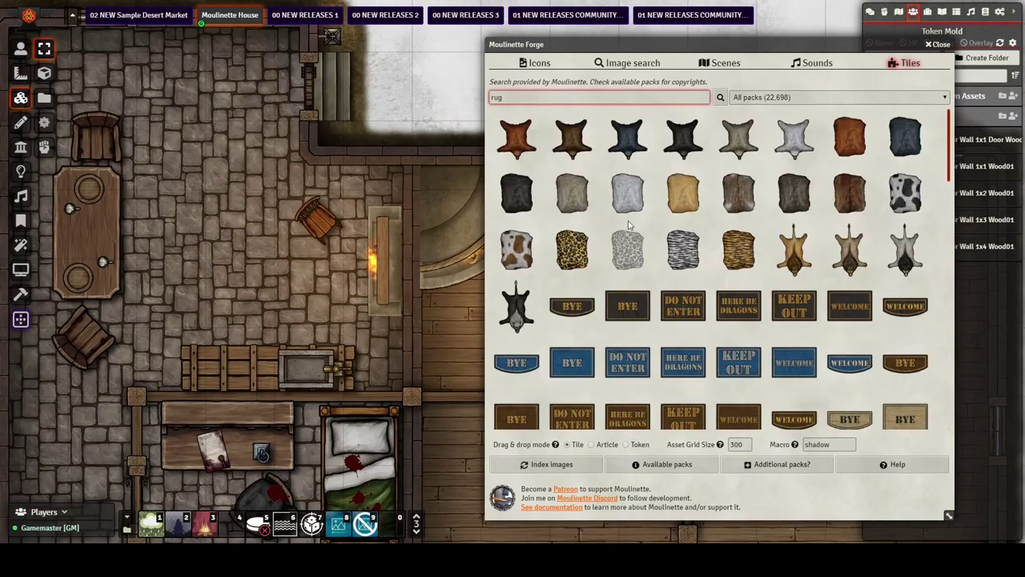
pyautogui.doubleClick(825, 444)
pyautogui.press('BackSpace')
pyautogui.moveTo(738, 193); pyautogui.dragTo(292, 253)
pyautogui.rightClick(292, 253)
pyautogui.click(387, 266)
pyautogui.scroll(-6, 257, 400)
# - Search the tiles for bed and place a green double bed with the shadow macro in the small wooden room's northwest corner
pyautogui.doubleClick(516, 98)
pyautogui.write('bed')
pyautogui.press('Return')
pyautogui.scroll(-5, 684, 286)
pyautogui.click(833, 442)
pyautogui.write('shadow')
pyautogui.moveTo(683, 401); pyautogui.dragTo(416, 352)
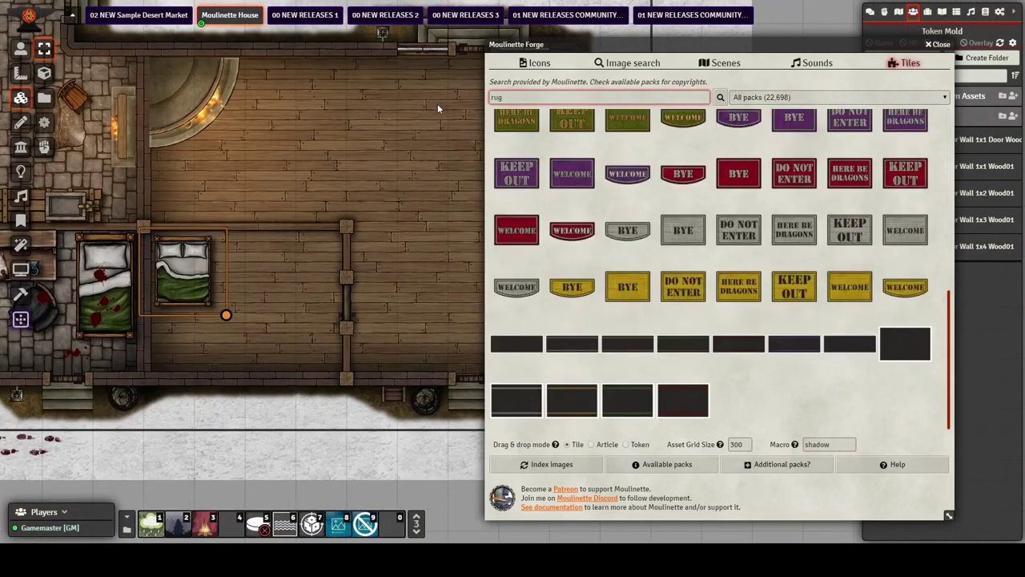
# - Place a white fur rug without a macro on the small wooden room's floor, southeast of the bed
pyautogui.scroll(6, 739, 413)
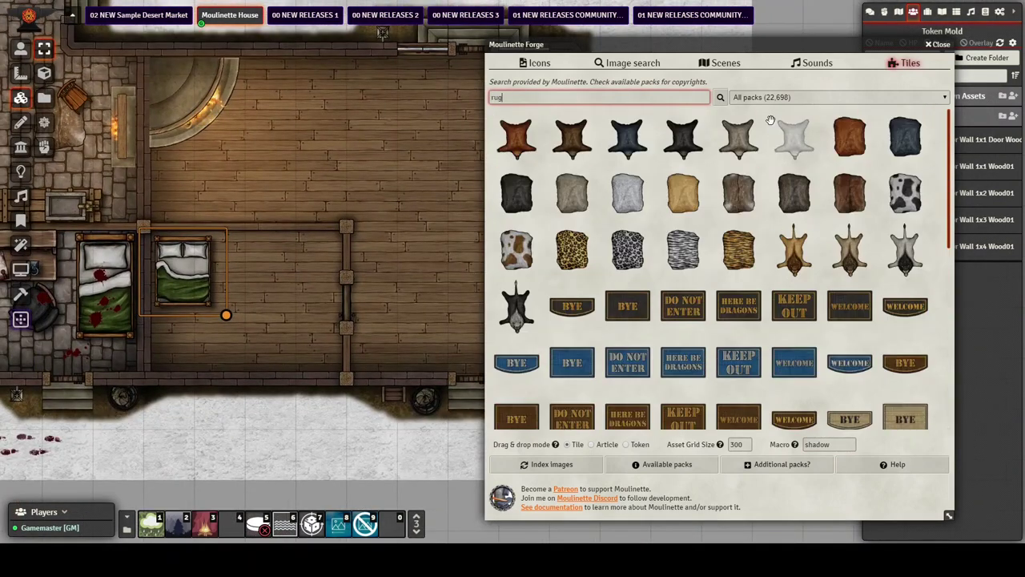
pyautogui.moveTo(834, 445); pyautogui.dragTo(724, 419)
pyautogui.press('BackSpace')
pyautogui.moveTo(628, 193); pyautogui.dragTo(269, 340)
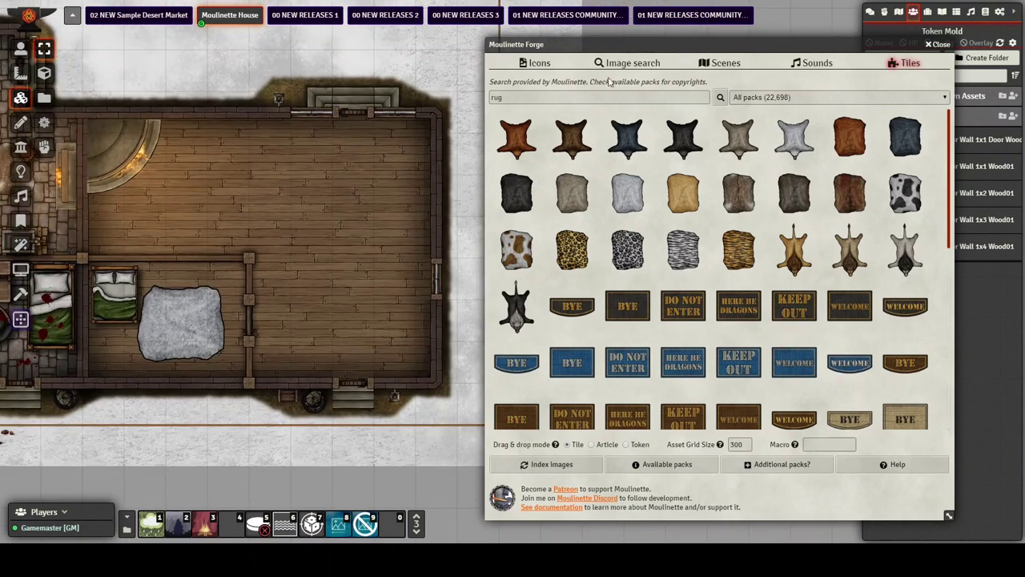
# - Search for table and add a TACTICAL Decor Table and Chairs prefab to the large wooden room near the corner fireplace
pyautogui.write('table')
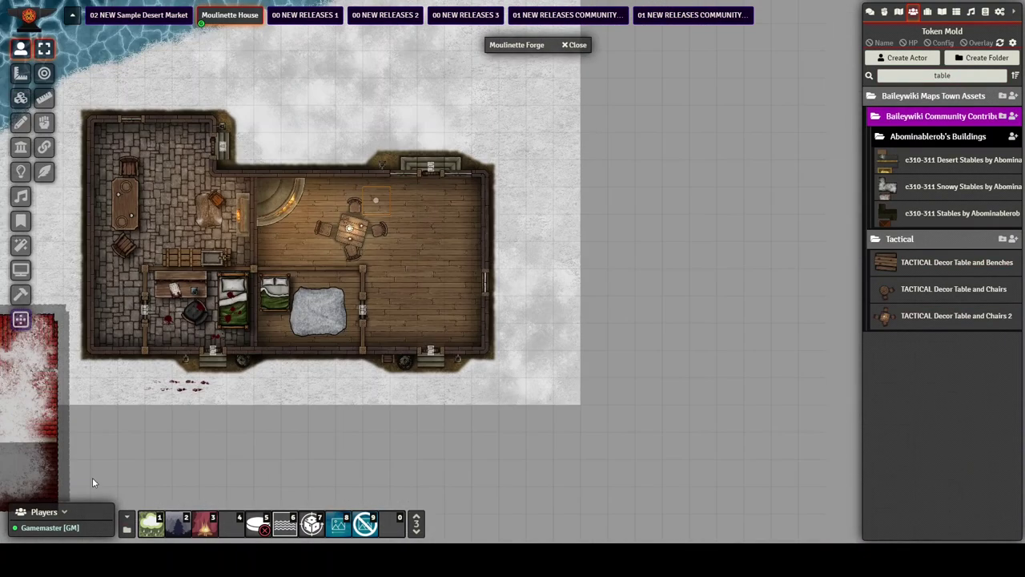
pyautogui.click(417, 531)
pyautogui.scroll(3, 412, 233)
# - Search the Moulinette tiles for magic and place a magic circle with the glow macro in the wooden room's southeast area
pyautogui.doubleClick(518, 46)
pyautogui.doubleClick(576, 97)
pyautogui.write('magic')
pyautogui.press('Return')
pyautogui.scroll(-14, 662, 249)
pyautogui.click(838, 443)
pyautogui.write('glow')
pyautogui.scroll(-4, 789, 396)
pyautogui.scroll(2, 786, 243)
pyautogui.moveTo(850, 240); pyautogui.dragTo(339, 280)
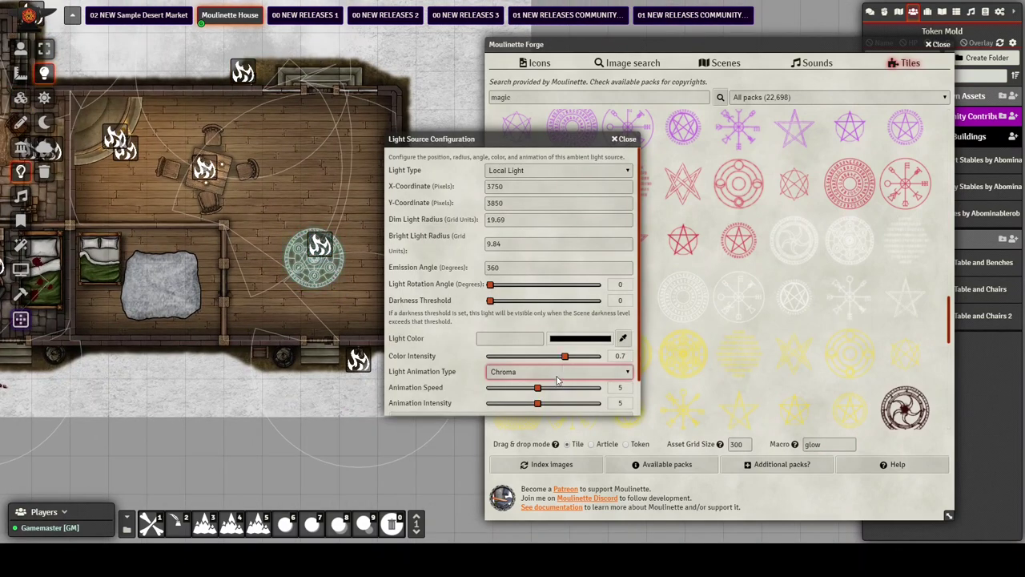
# - Save the magic circle's light with the Chroma animation and switch the scene to night
pyautogui.scroll(-3, 479, 320)
pyautogui.click(511, 404)
pyautogui.click(44, 123)
pyautogui.scroll(8, 320, 249)
pyautogui.scroll(-4, 281, 366)
pyautogui.moveTo(281, 366); pyautogui.dragTo(225, 315)
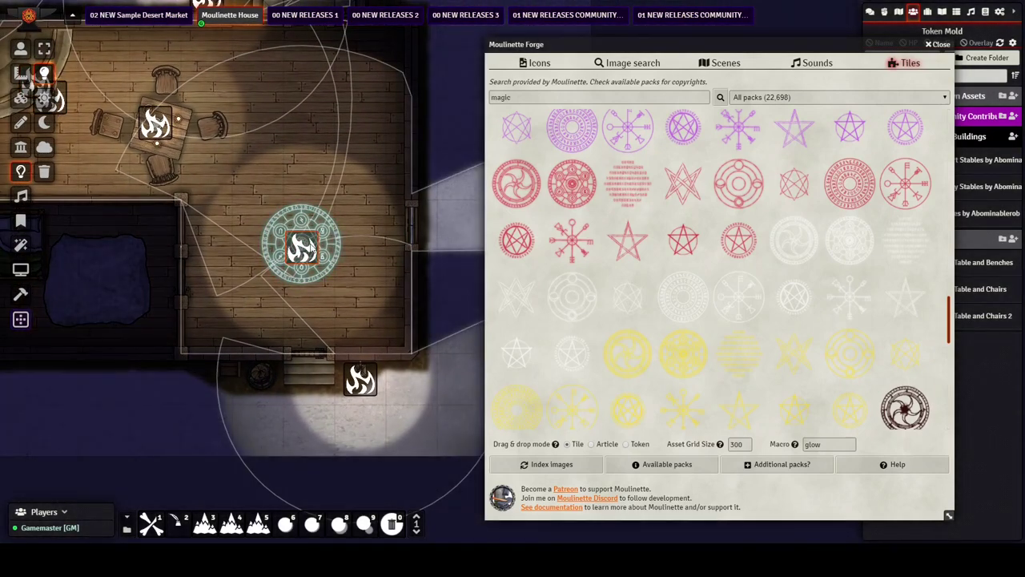
# - Set the magic circle's light to pink #f977be with a lower color intensity and keep the Chroma animation
pyautogui.doubleClick(302, 248)
pyautogui.click(551, 372)
pyautogui.click(550, 376)
pyautogui.click(581, 339)
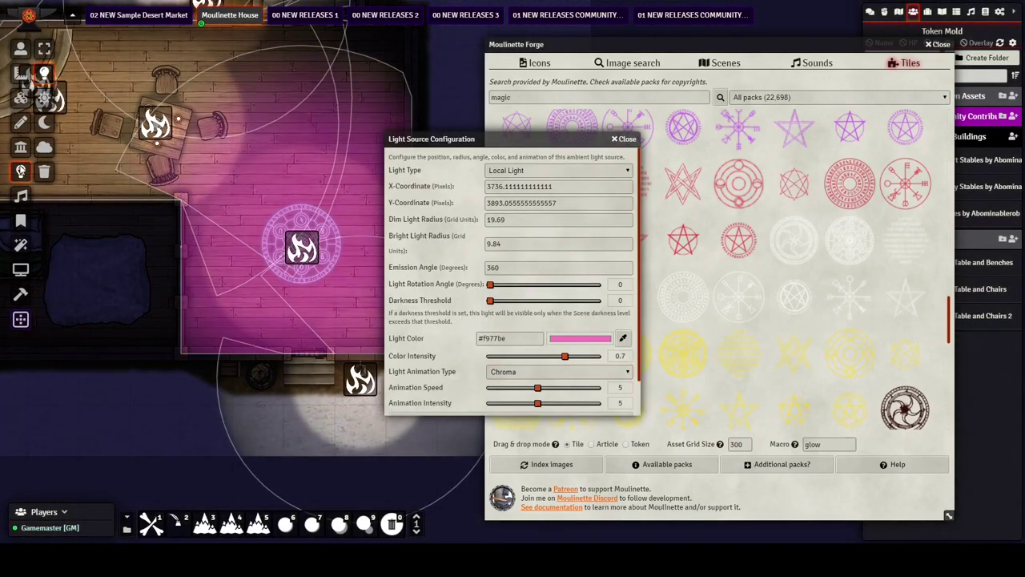
pyautogui.moveTo(565, 356); pyautogui.dragTo(544, 357)
pyautogui.click(515, 388)
pyautogui.click(515, 403)
pyautogui.scroll(-3, 455, 325)
pyautogui.click(480, 401)
# - Switch the scene to daylight
pyautogui.scroll(-12, 384, 176)
pyautogui.click(46, 100)
pyautogui.scroll(6, 274, 278)
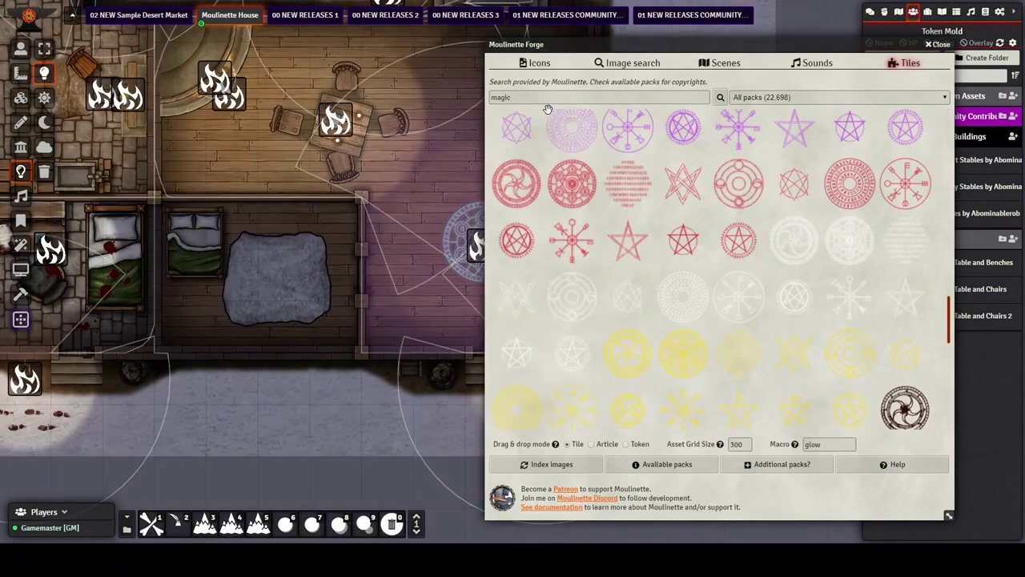
# - Search the Moulinette tiles for chest and place one with the shadow macro in the small wooden room, south of the bed
pyautogui.moveTo(553, 98); pyautogui.dragTo(410, 150)
pyautogui.write('chest')
pyautogui.press('Return')
pyautogui.doubleClick(829, 444)
pyautogui.write('shadow')
pyautogui.press('Return')
pyautogui.moveTo(517, 137); pyautogui.dragTo(193, 334)
pyautogui.scroll(5, 191, 330)
# - Search the Moulinette tiles for mace and place one with the glow macro inside the house
pyautogui.click(566, 98)
pyautogui.moveTo(565, 99); pyautogui.dragTo(464, 102)
pyautogui.write('mace')
pyautogui.press('Return')
pyautogui.moveTo(839, 445); pyautogui.dragTo(761, 446)
pyautogui.write('glow')
pyautogui.press('Tab')
pyautogui.moveTo(517, 137); pyautogui.dragTo(265, 310)
pyautogui.click(22, 99)
pyautogui.click(300, 291)
pyautogui.scroll(8, 297, 296)
pyautogui.rightClick(273, 312)
pyautogui.click(442, 255)
pyautogui.scroll(-10, 411, 461)
pyautogui.scroll(-3, 411, 461)
pyautogui.moveTo(410, 461); pyautogui.dragTo(60, 461)
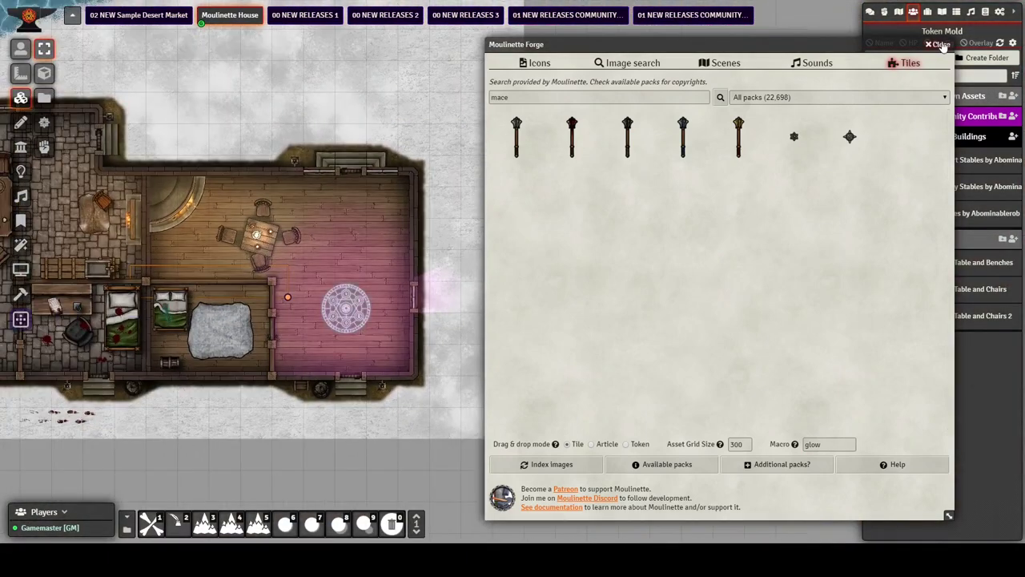
# - Close the Moulinette Forge, search the actors for tree and place a large WILDERNESS Snowy Tree prefab outside the house
pyautogui.click(939, 44)
pyautogui.moveTo(609, 200); pyautogui.dragTo(777, 341)
pyautogui.scroll(-3, 641, 320)
pyautogui.moveTo(961, 76); pyautogui.dragTo(871, 67)
pyautogui.write('tree')
pyautogui.scroll(-10, 964, 300)
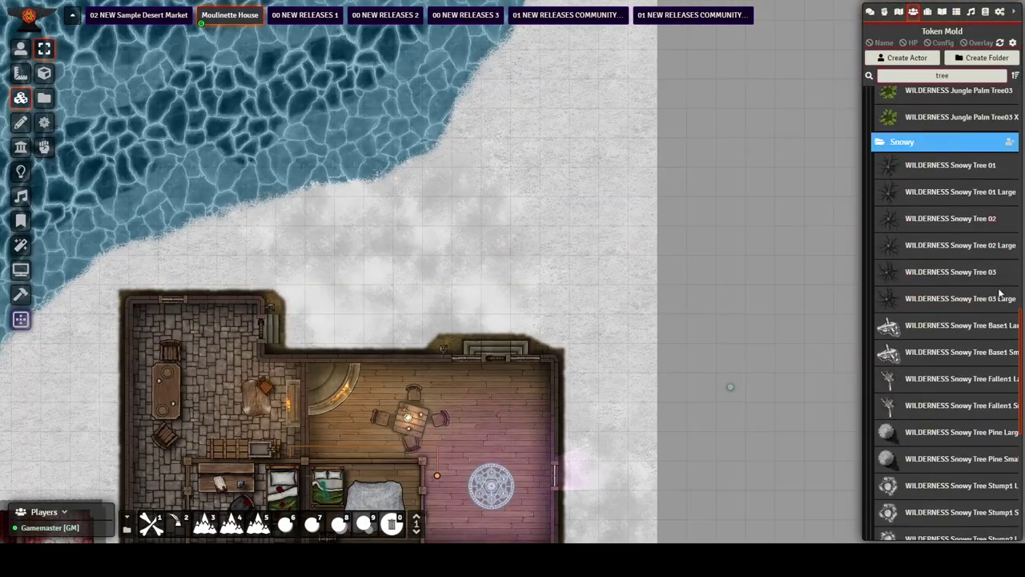
pyautogui.moveTo(985, 240); pyautogui.dragTo(613, 152)
pyautogui.moveTo(275, 537); pyautogui.dragTo(483, 470)
pyautogui.scroll(-7, 483, 469)
# - Place more WILDERNESS Snowy Tree prefabs of different kinds around the house and adjust the last one's position
pyautogui.moveTo(963, 298); pyautogui.dragTo(352, 271)
pyautogui.moveTo(843, 223); pyautogui.dragTo(673, 317)
pyautogui.scroll(1, 673, 316)
pyautogui.scroll(-3, 964, 378)
pyautogui.moveTo(969, 298); pyautogui.dragTo(574, 64)
pyautogui.scroll(-3, 942, 128)
pyautogui.moveTo(946, 210); pyautogui.dragTo(373, 257)
pyautogui.moveTo(374, 254); pyautogui.dragTo(375, 232)
pyautogui.moveTo(481, 384); pyautogui.dragTo(496, 221)
pyautogui.scroll(3, 496, 222)
# - Search the actors for rock and add a WILDERNESS Snowy Rocks01 Small prefab to the scene
pyautogui.doubleClick(942, 75)
pyautogui.write('rock')
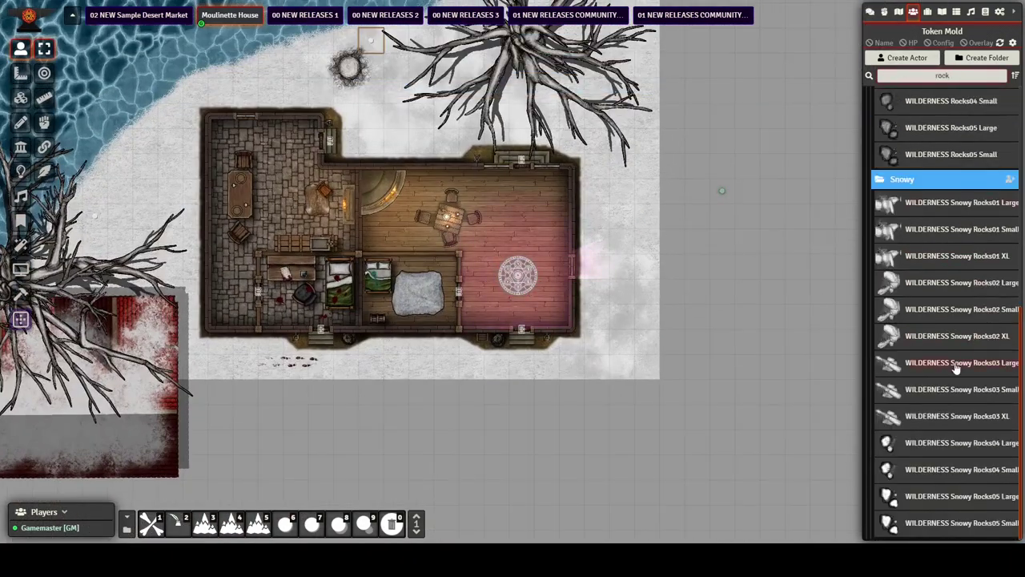
pyautogui.moveTo(992, 235); pyautogui.dragTo(278, 156)
pyautogui.scroll(-6, 650, 325)
pyautogui.moveTo(650, 324); pyautogui.dragTo(626, 295)
pyautogui.click(416, 517)
pyautogui.click(417, 516)
pyautogui.click(21, 98)
pyautogui.moveTo(172, 463); pyautogui.dragTo(472, 364)
pyautogui.scroll(10, 474, 360)
pyautogui.scroll(-1, 716, 163)
# - Clear the actor search and place another actor in the scene
pyautogui.moveTo(957, 76); pyautogui.dragTo(870, 82)
pyautogui.press('BackSpace')
pyautogui.click(21, 49)
pyautogui.moveTo(931, 240); pyautogui.dragTo(493, 338)
pyautogui.moveTo(602, 382); pyautogui.dragTo(654, 265)
pyautogui.click(454, 298)
pyautogui.moveTo(545, 222); pyautogui.dragTo(411, 313)
pyautogui.scroll(12, 339, 348)
pyautogui.moveTo(338, 348); pyautogui.dragTo(353, 505)
pyautogui.moveTo(299, 464); pyautogui.dragTo(738, 347)
pyautogui.moveTo(791, 388); pyautogui.dragTo(487, 268)
pyautogui.click(490, 304)
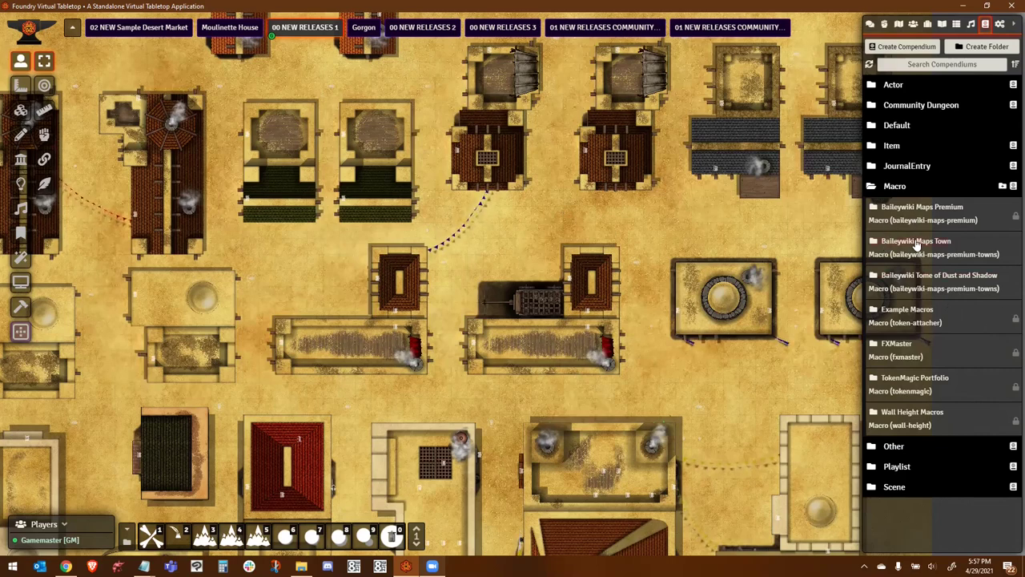
# - Open the Baileywiki Maps Town macro compendium and run Baileywiki's Tome of Dust and Shadow from macro page 5
pyautogui.click(917, 245)
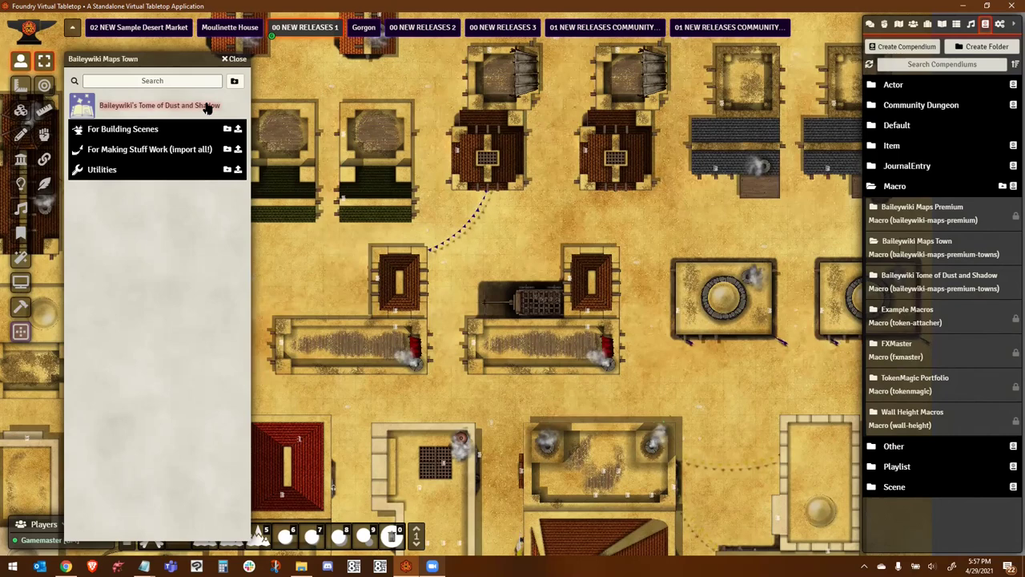
pyautogui.click(417, 545)
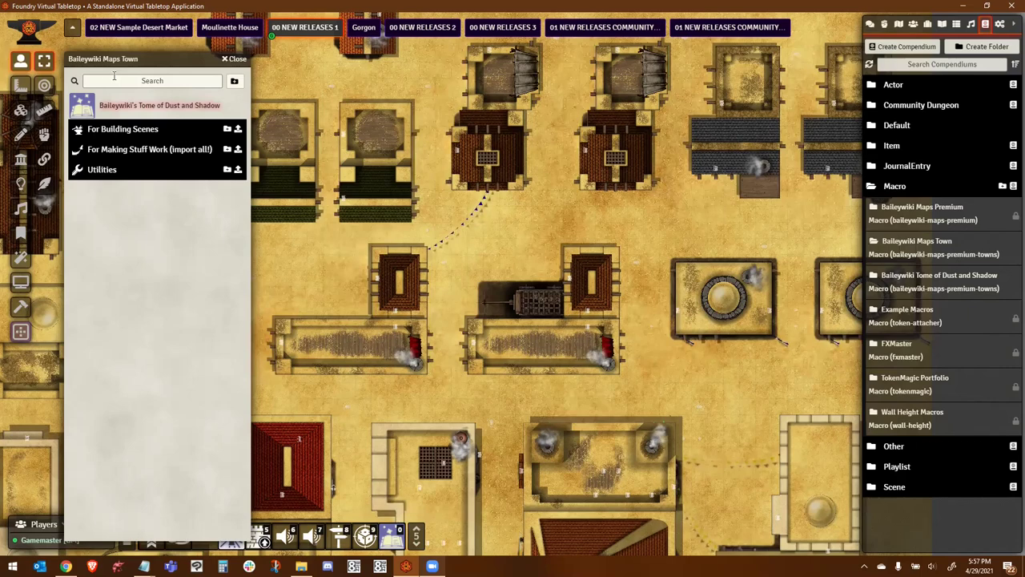
pyautogui.click(392, 537)
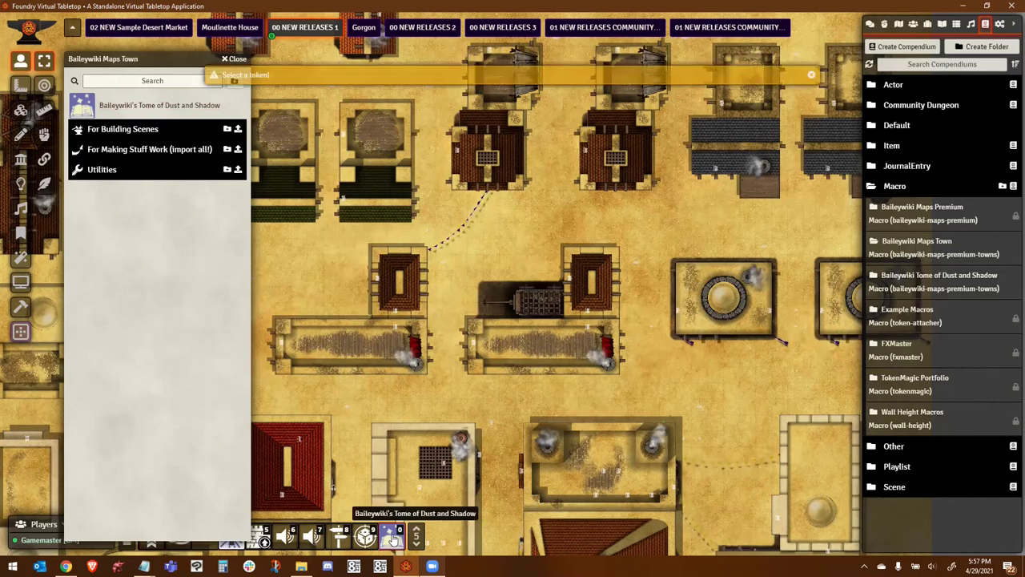
# - Place the "Player. Move me around" actor north of the caged wagon and open the Tome of Dust and Shadow effects for it
pyautogui.scroll(10, 439, 276)
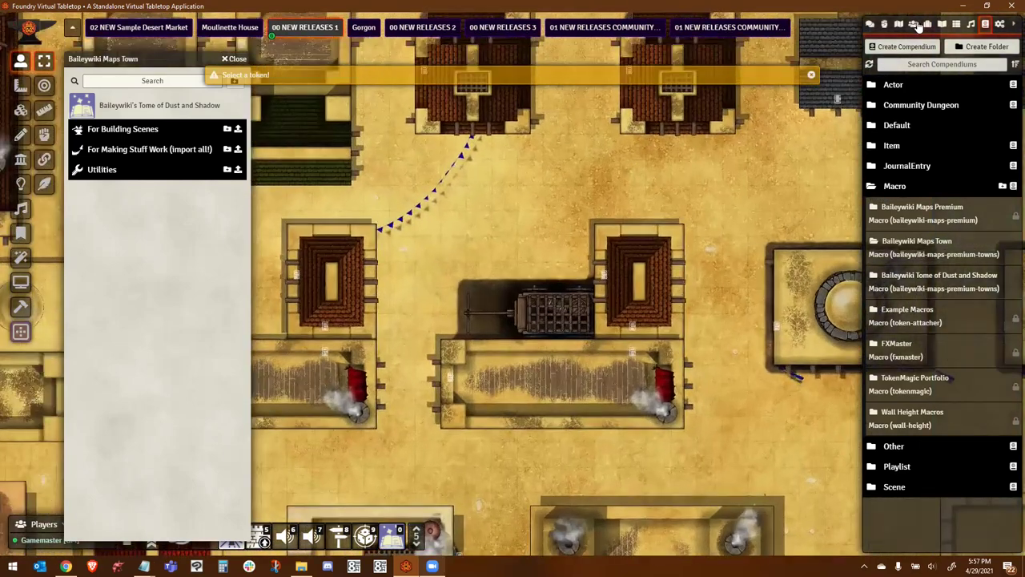
pyautogui.click(914, 25)
pyautogui.scroll(-3, 950, 409)
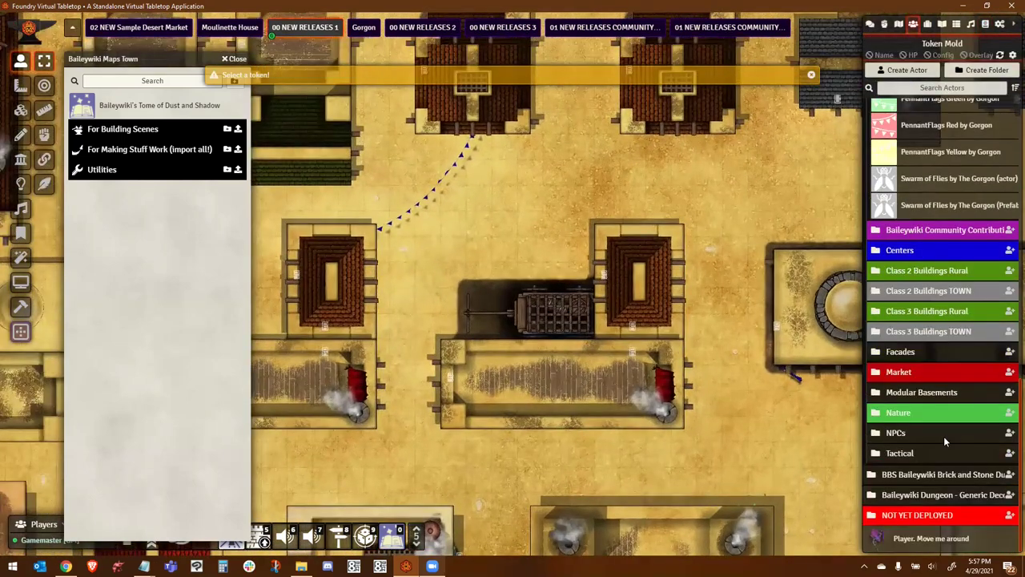
pyautogui.moveTo(937, 538); pyautogui.dragTo(530, 223)
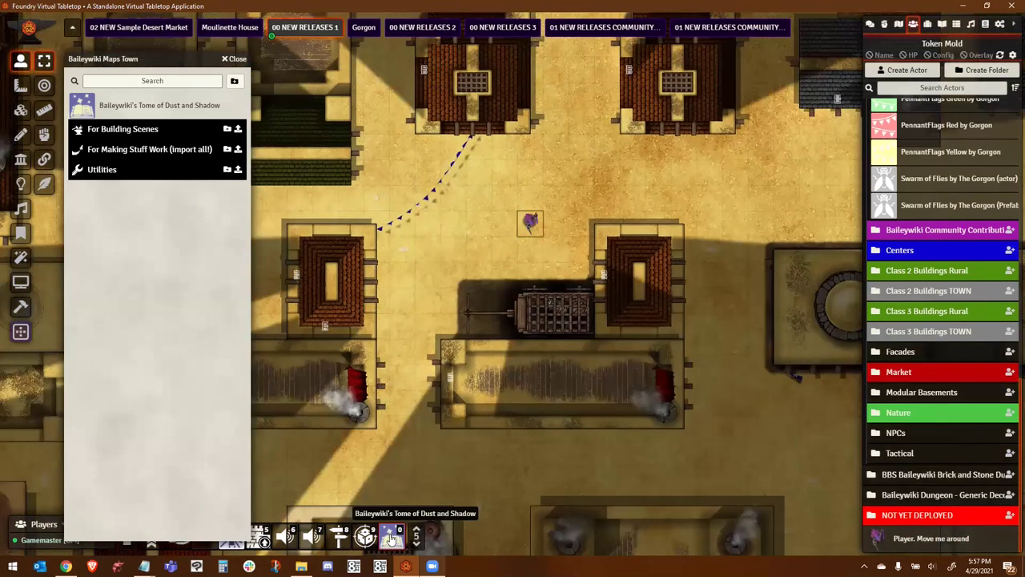
pyautogui.click(391, 538)
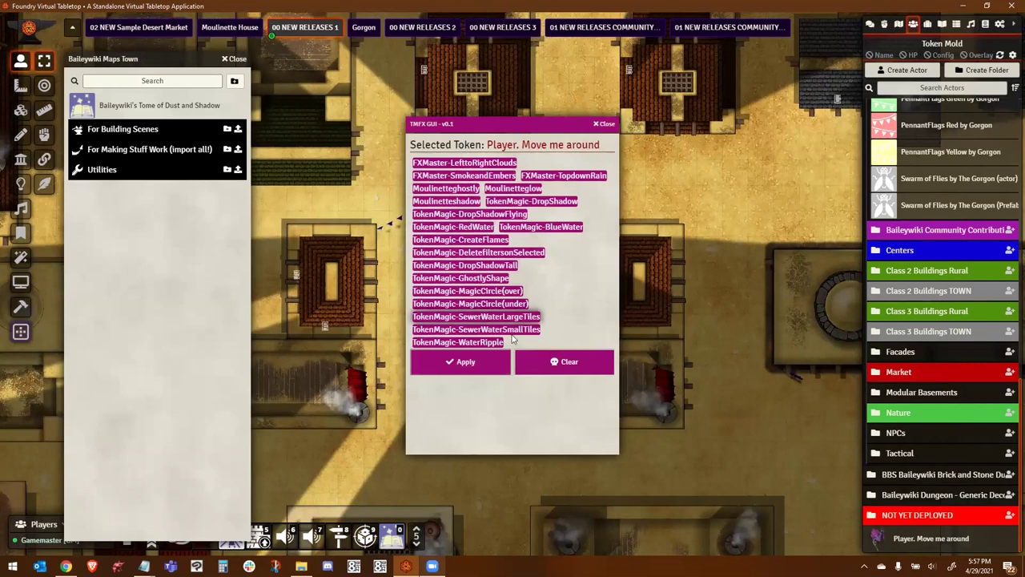
# - Open the Baileywiki Tome of Dust and Shadow macro compendium beside the effects window and review its macros
pyautogui.click(986, 25)
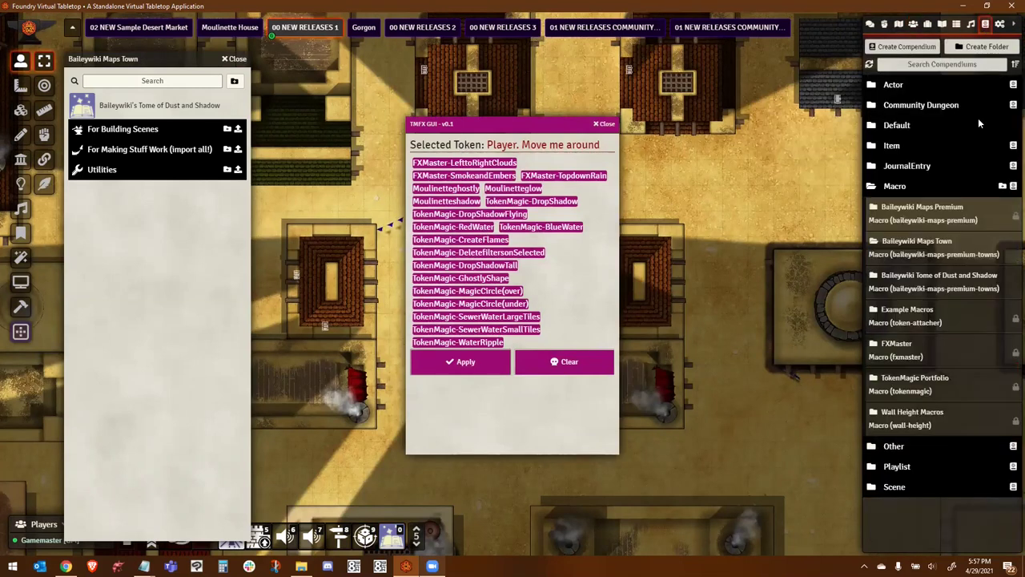
pyautogui.click(938, 277)
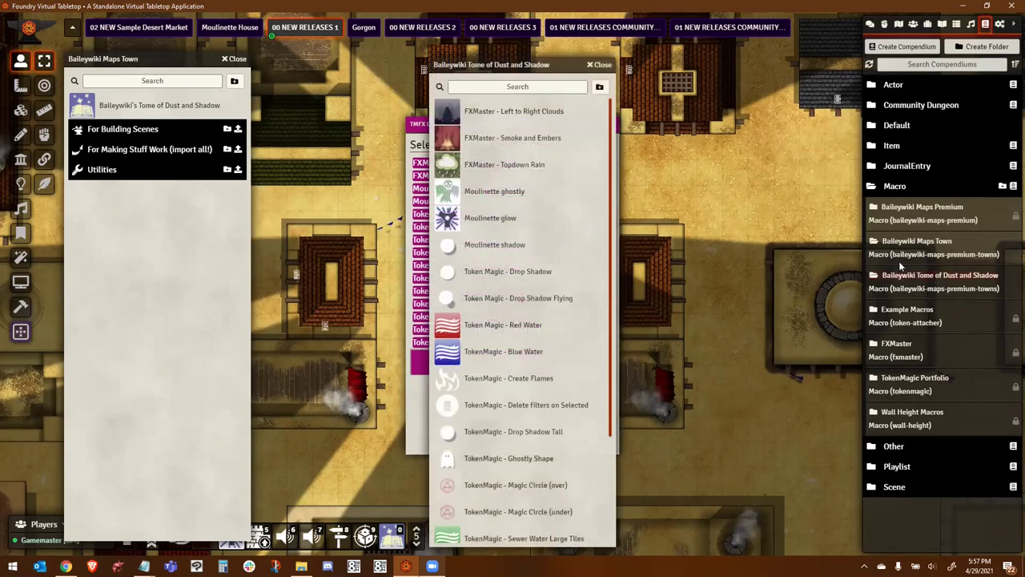
pyautogui.moveTo(543, 68); pyautogui.dragTo(766, 58)
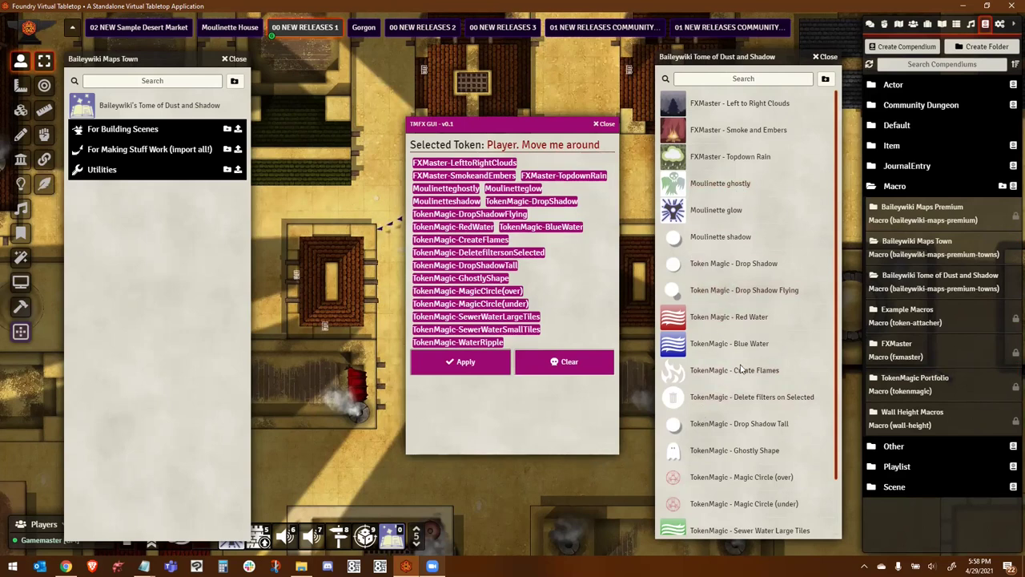
pyautogui.scroll(-1, 731, 333)
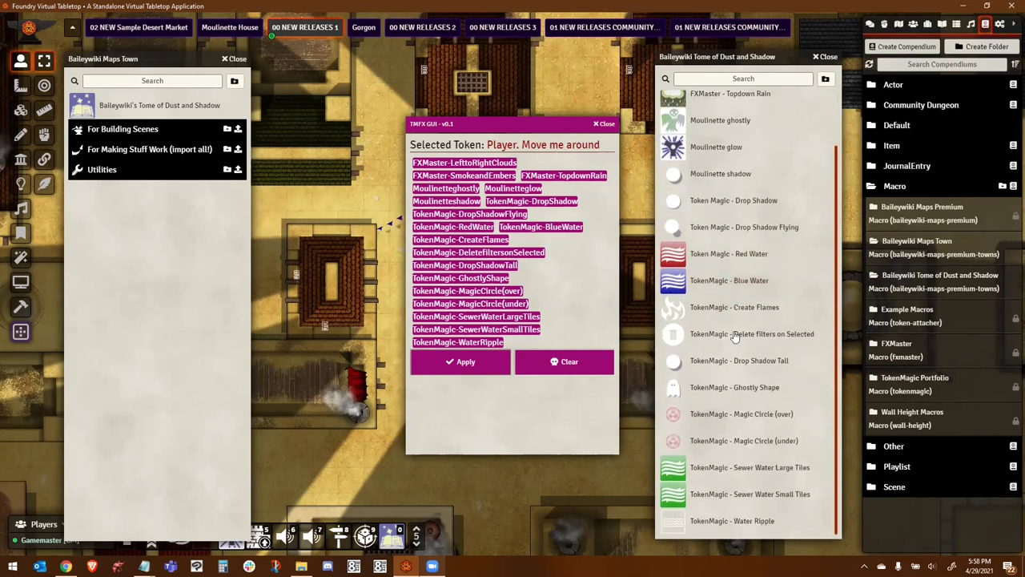
# - Try the TokenMagic-GhostlyShape effect on the player token and clear it again
pyautogui.moveTo(562, 128)
pyautogui.mouseDown()
pyautogui.moveTo(510, 121)
pyautogui.moveTo(566, 129)
pyautogui.mouseUp()
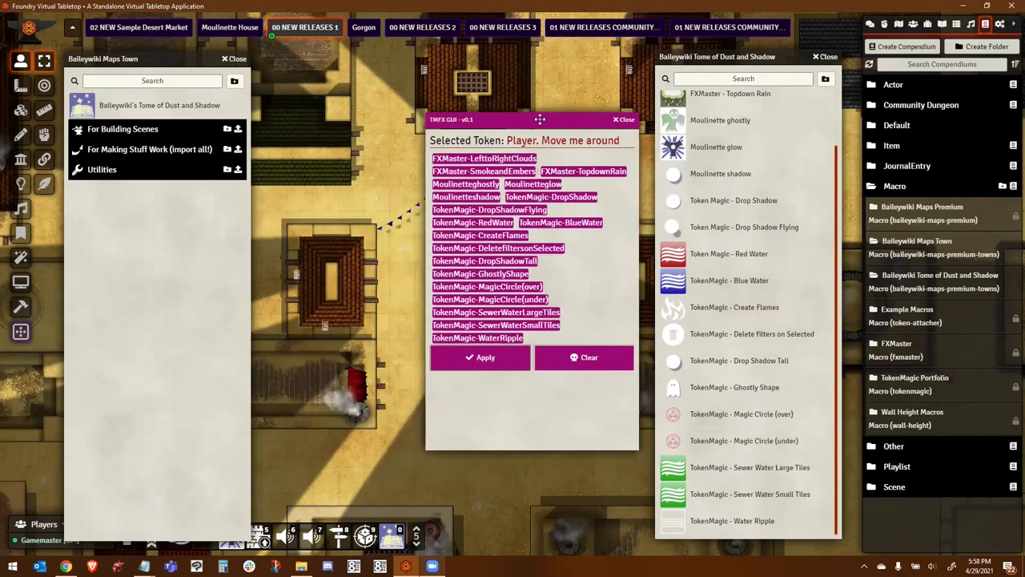
pyautogui.moveTo(469, 118); pyautogui.dragTo(222, 91)
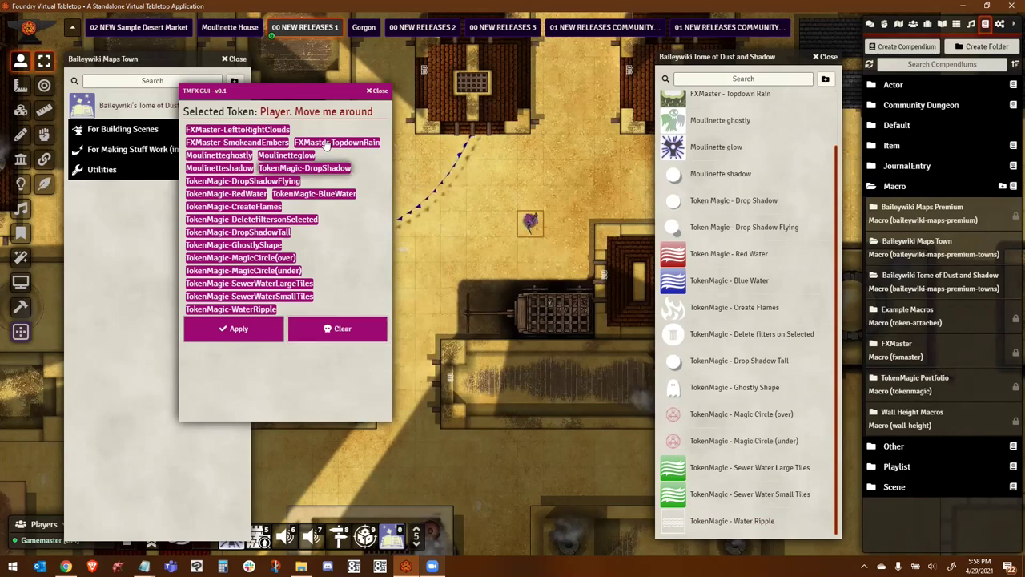
pyautogui.scroll(9, 497, 230)
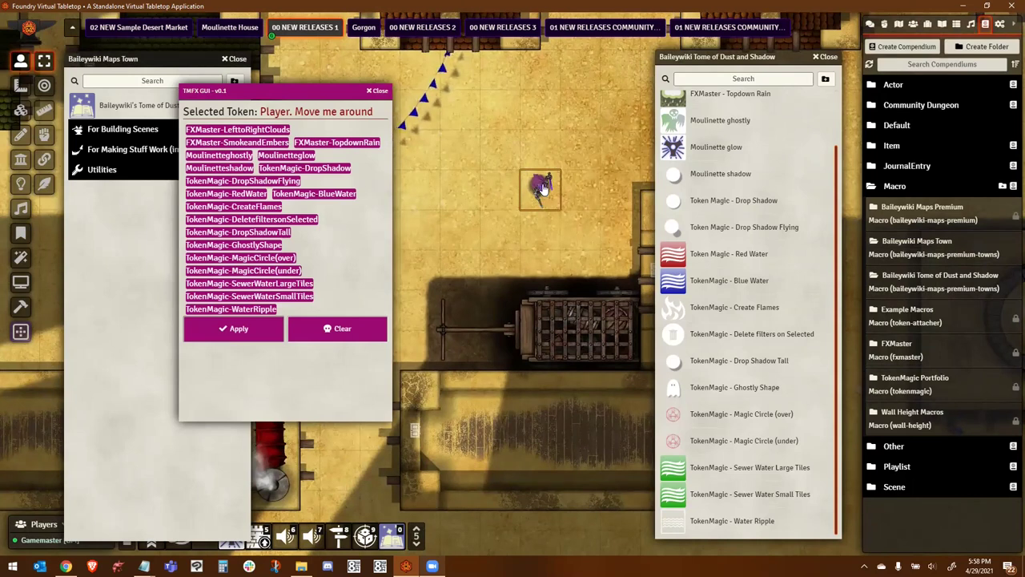
pyautogui.click(238, 247)
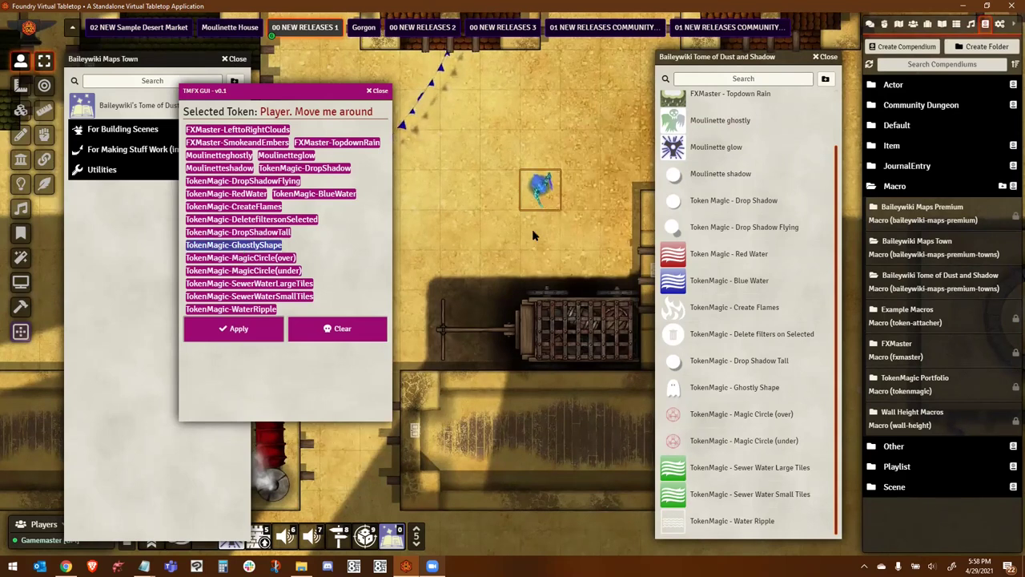
pyautogui.click(335, 328)
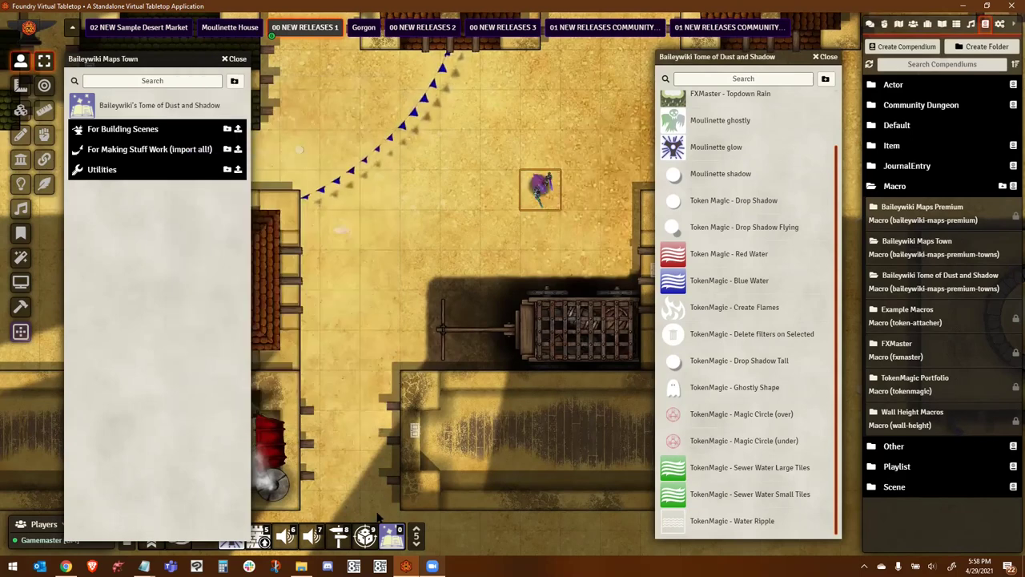
# - Reopen the Tome of Dust and Shadow, try TokenMagic-CreateFlames on the player token and clear the effect
pyautogui.click(391, 535)
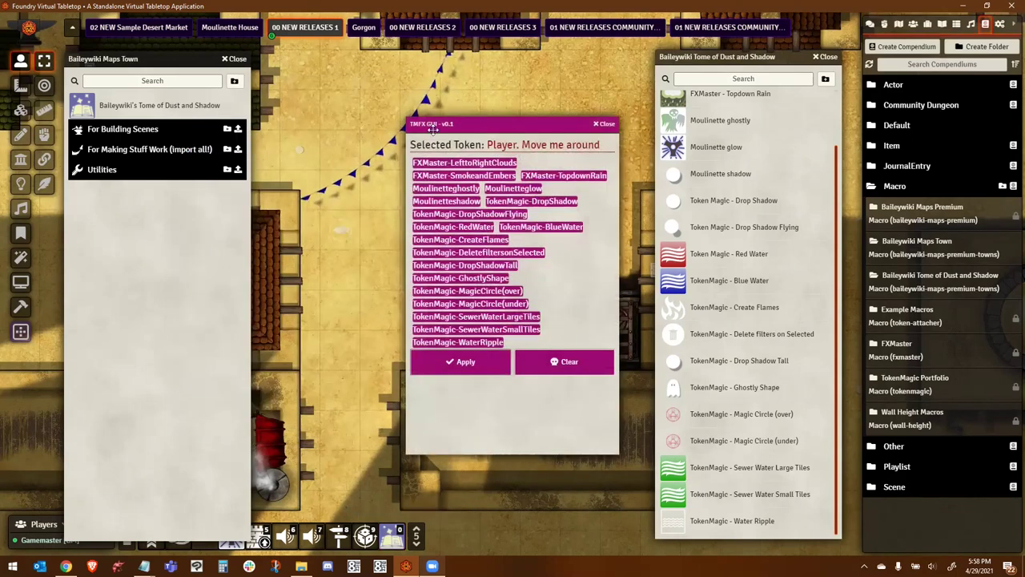
pyautogui.moveTo(489, 121); pyautogui.dragTo(258, 116)
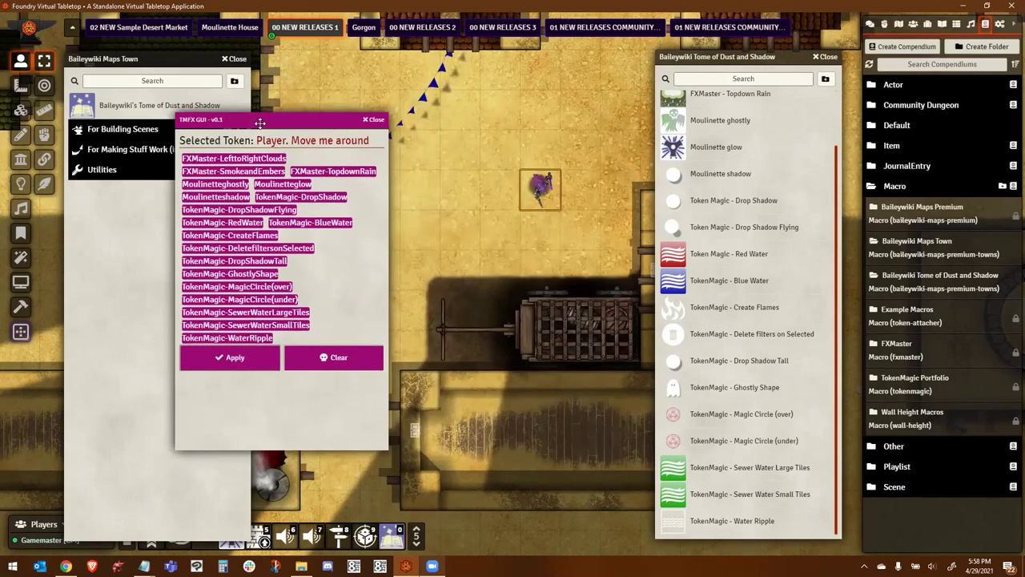
pyautogui.click(245, 237)
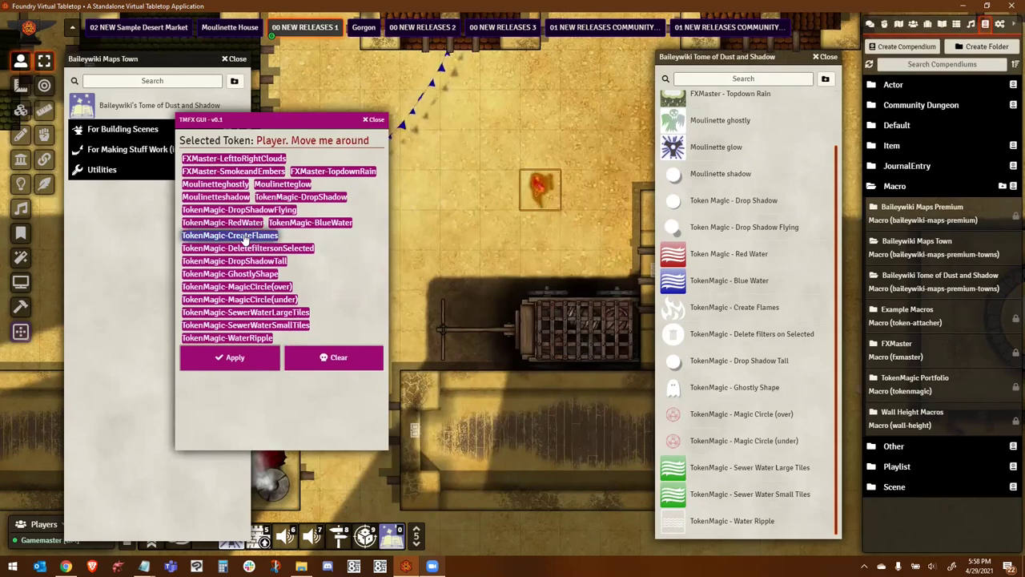
pyautogui.scroll(3, 520, 220)
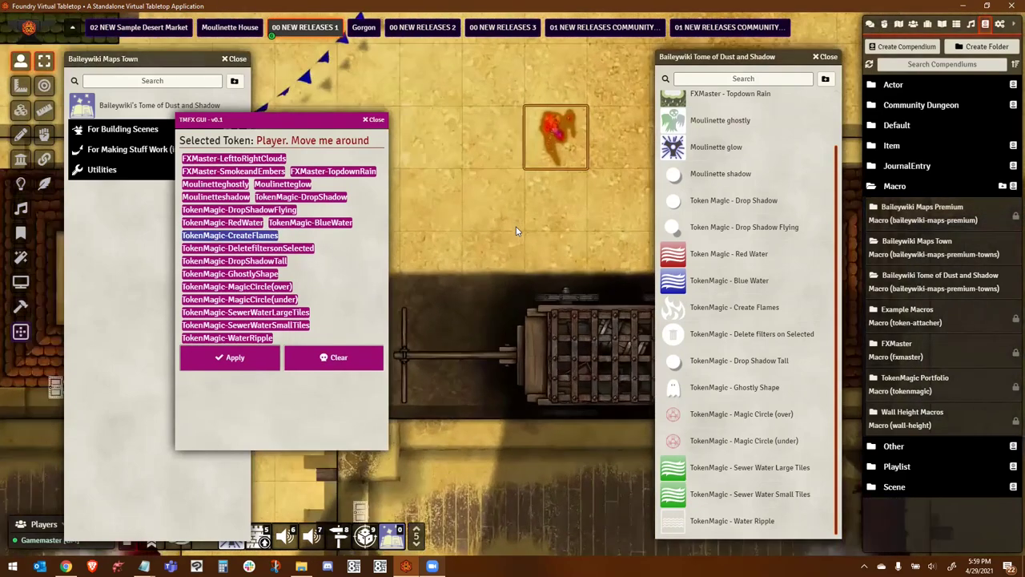
pyautogui.moveTo(502, 252); pyautogui.dragTo(483, 293)
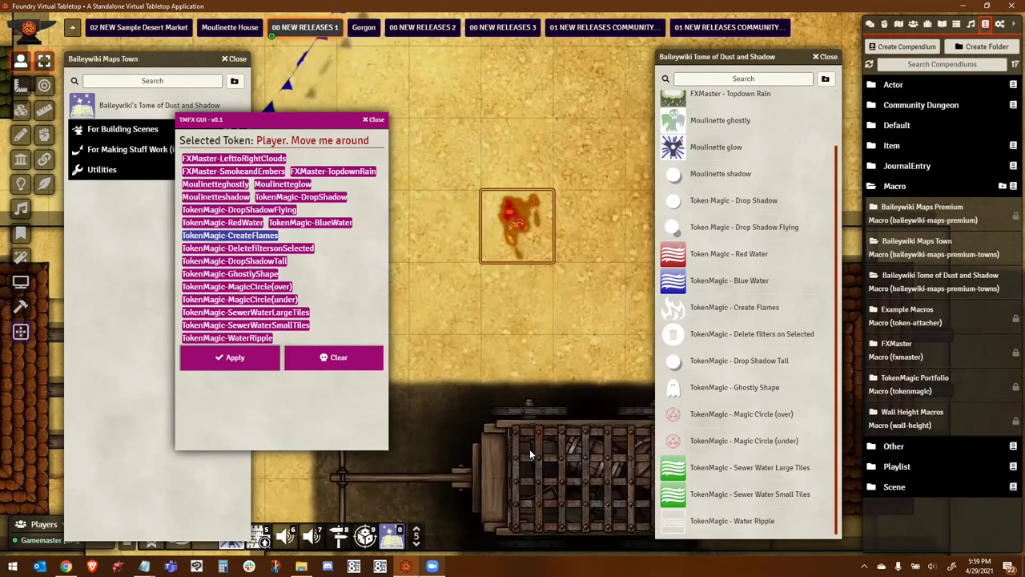
pyautogui.click(336, 358)
pyautogui.scroll(-3, 342, 216)
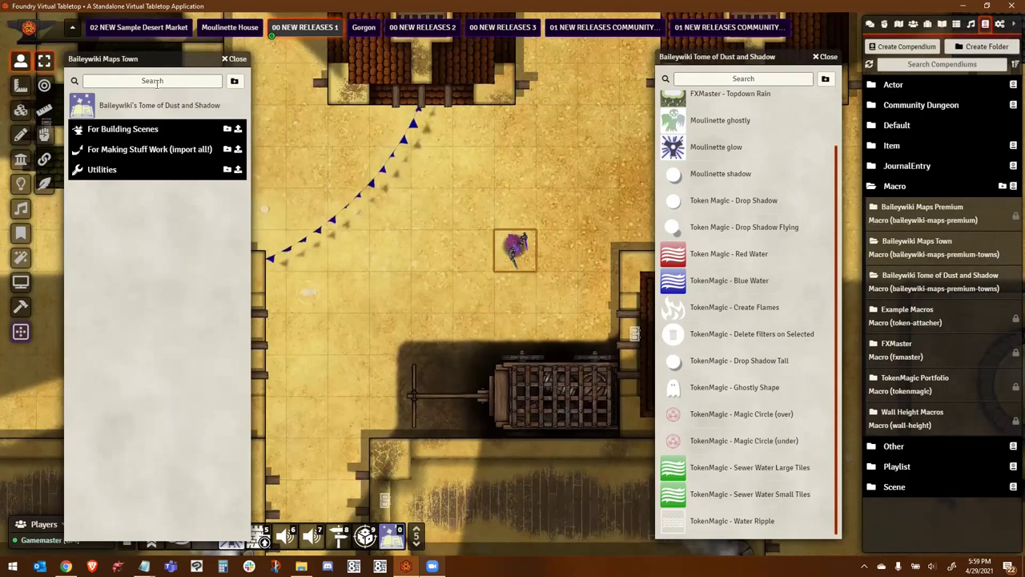
# - Expand the For Building Scenes folder in the Baileywiki Maps Town compendium and review its macros
pyautogui.click(118, 130)
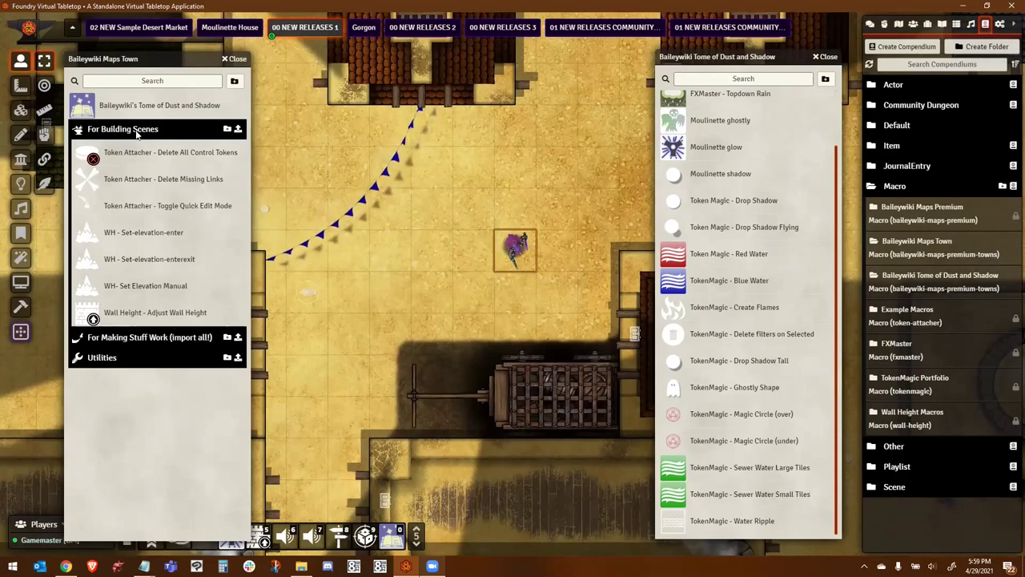
pyautogui.scroll(-8, 406, 220)
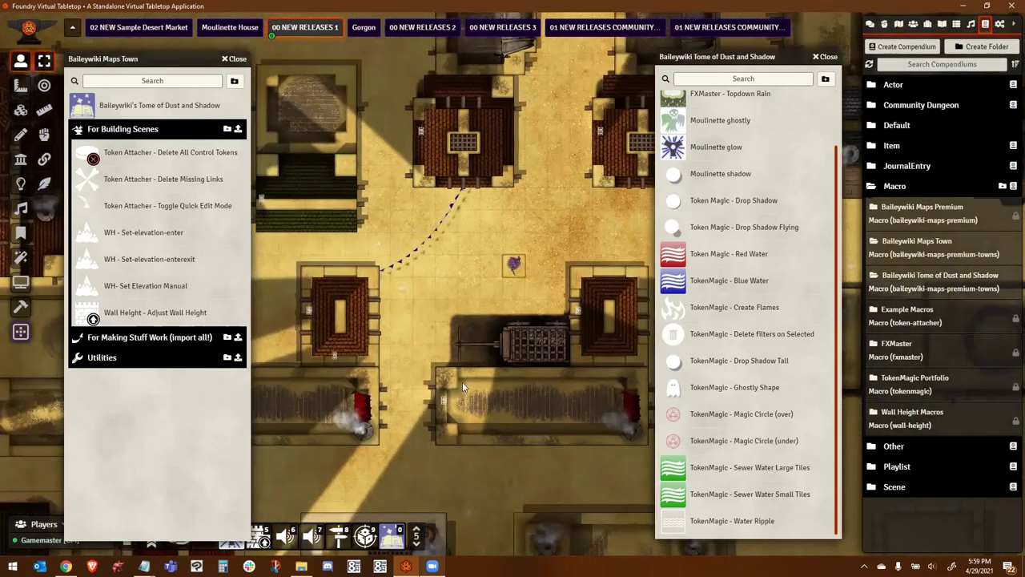
pyautogui.scroll(5, 435, 276)
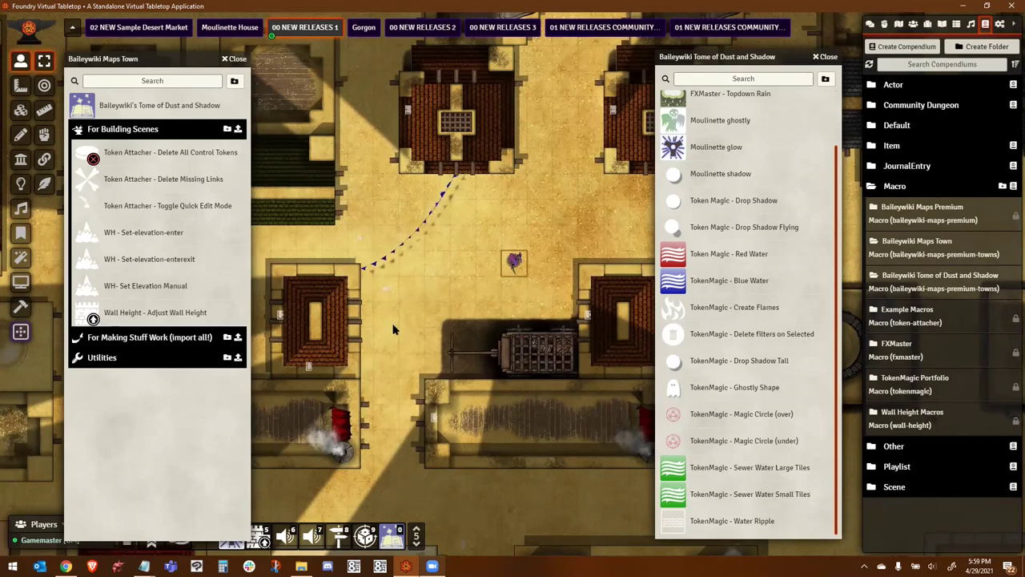
pyautogui.scroll(2, 514, 280)
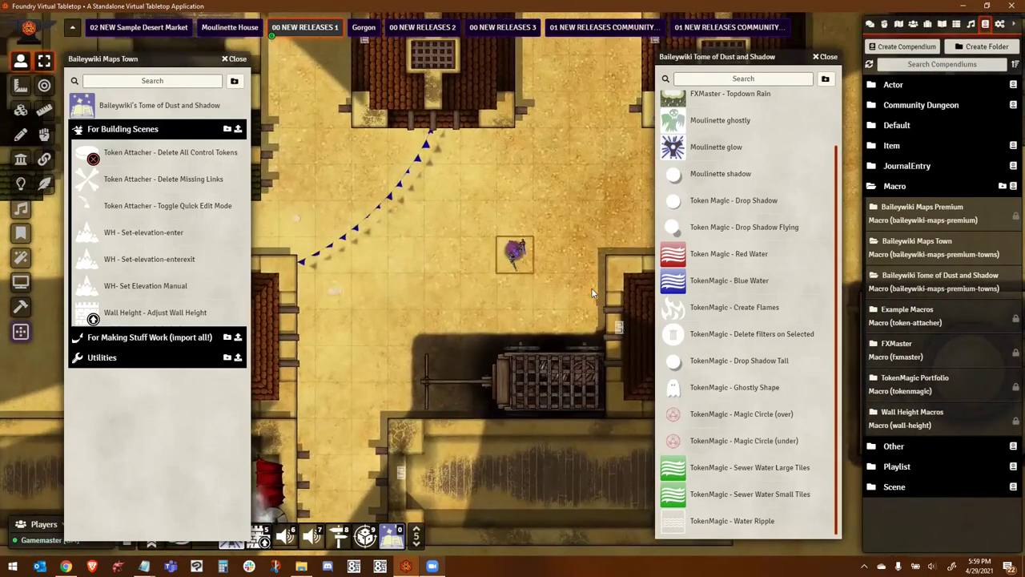
pyautogui.scroll(-2, 450, 362)
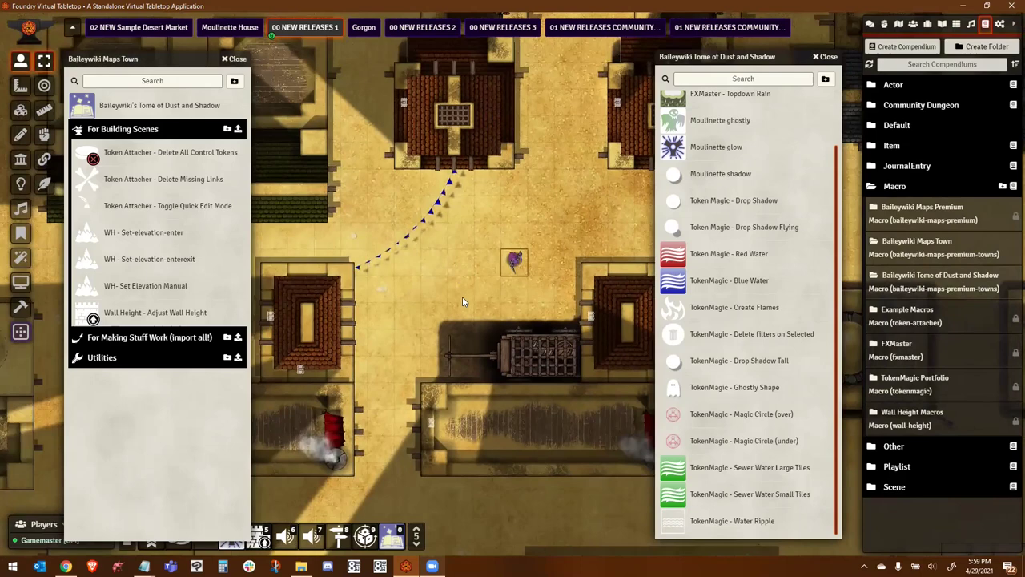
pyautogui.scroll(2, 439, 298)
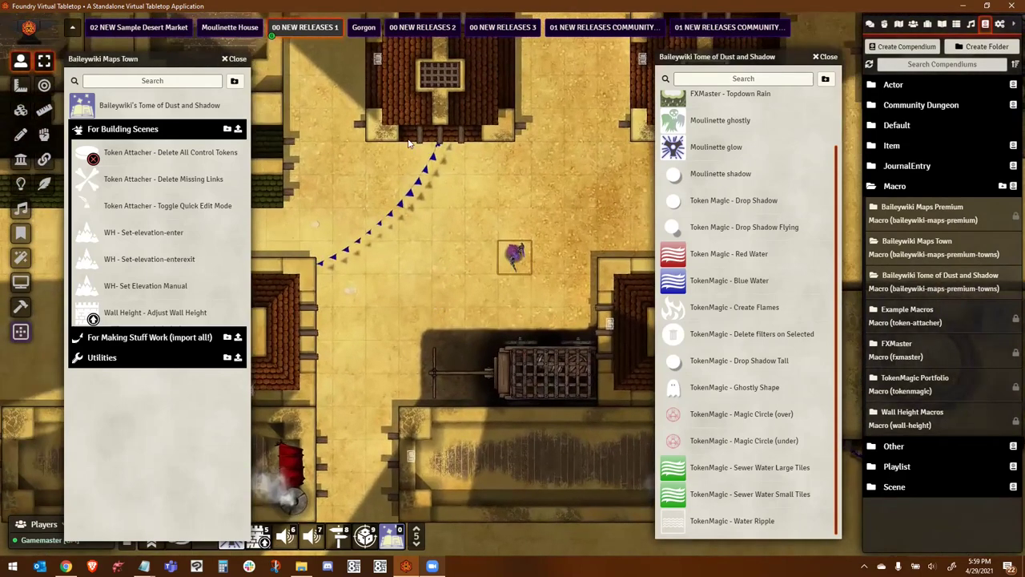
pyautogui.scroll(-1, 443, 312)
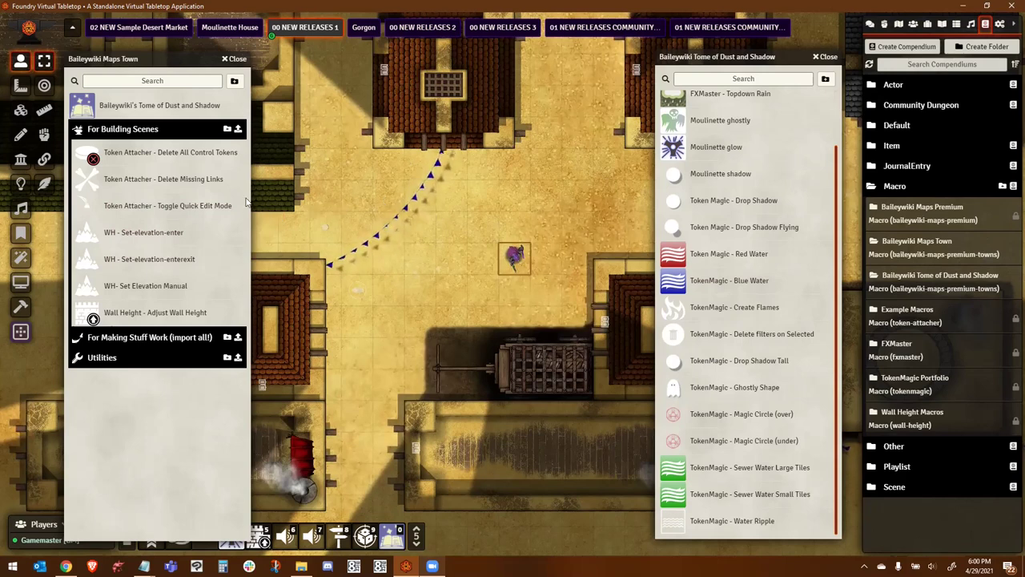
# - Run the Wall Height - Adjust Wall Height macro, inspect its Top and Bottom settings, cancel it and close the macro
pyautogui.click(126, 317)
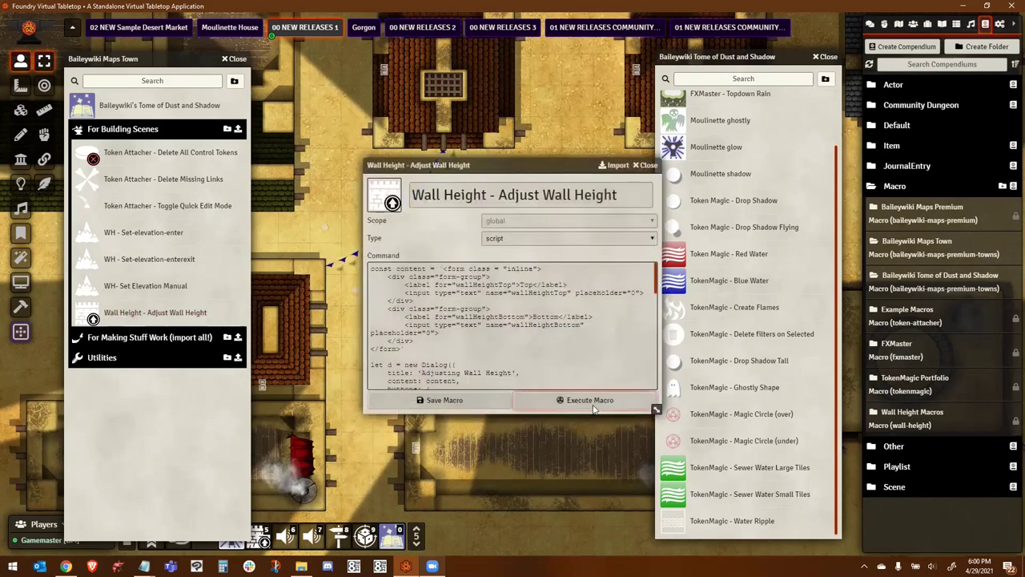
pyautogui.click(592, 406)
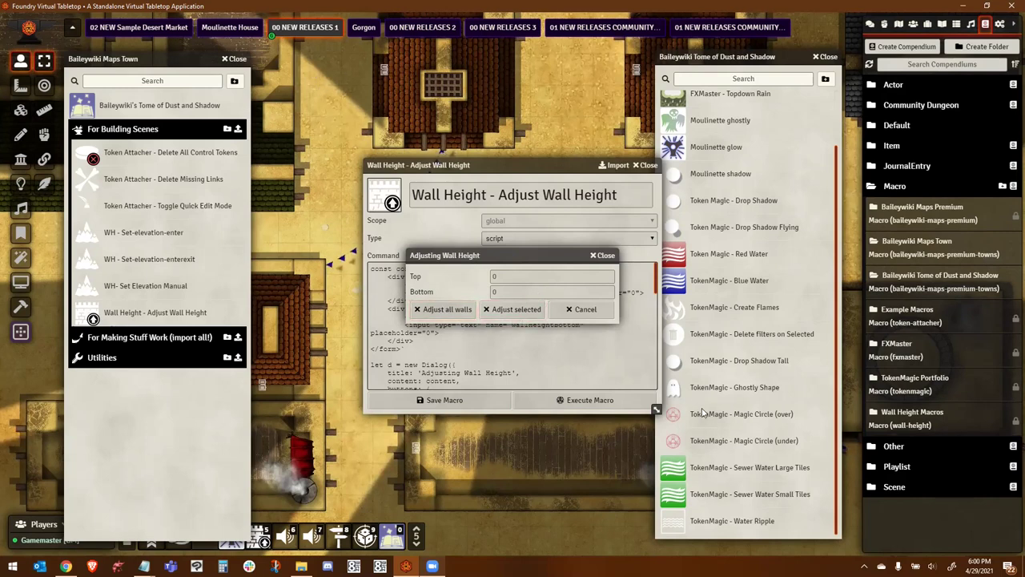
pyautogui.click(506, 276)
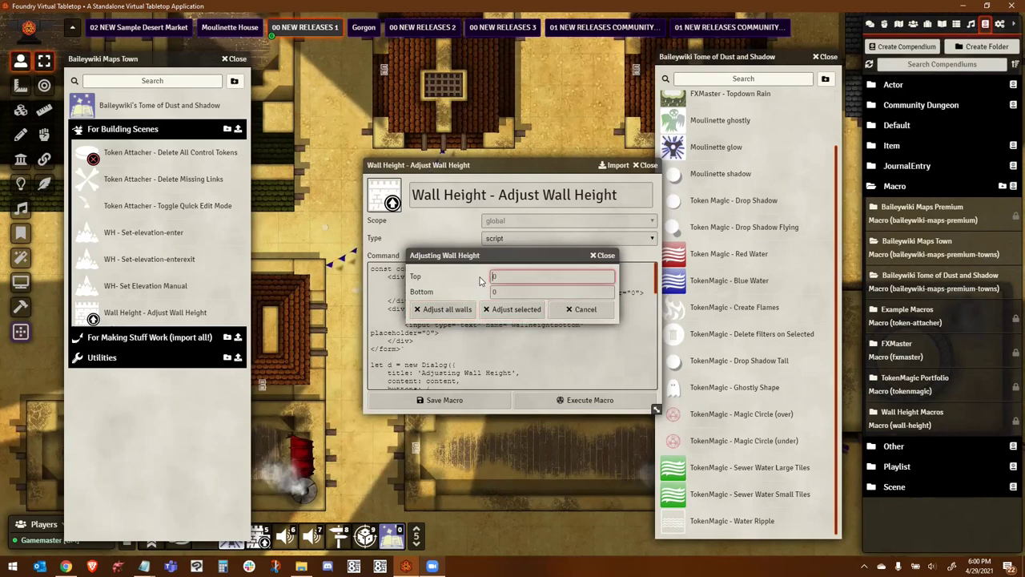
pyautogui.click(589, 312)
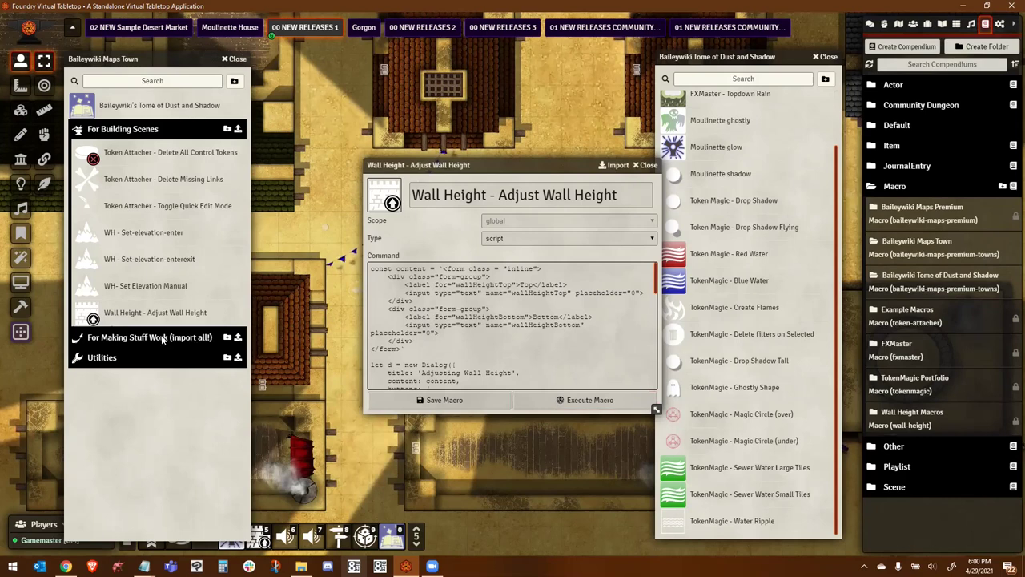
pyautogui.click(559, 318)
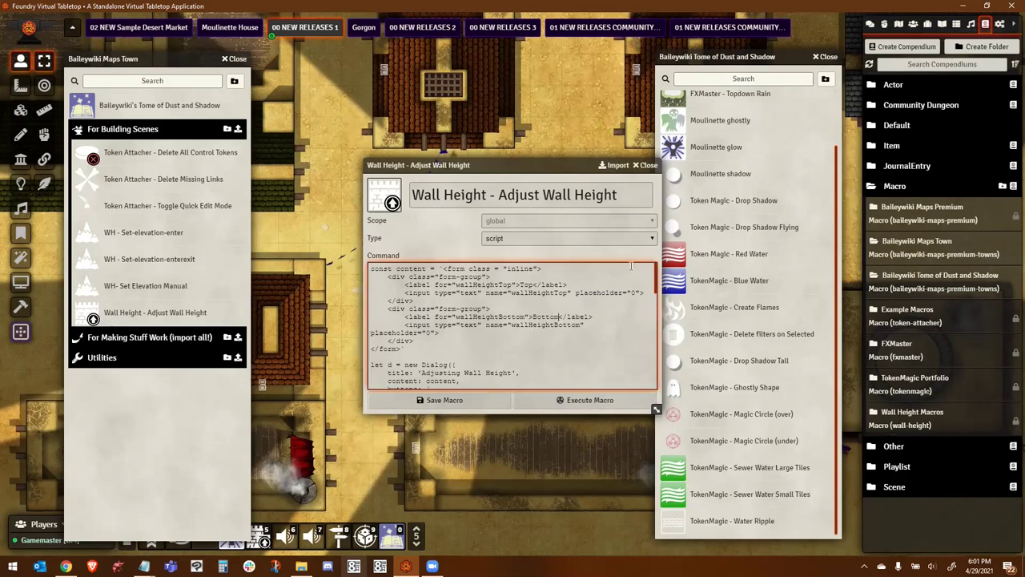
pyautogui.click(647, 165)
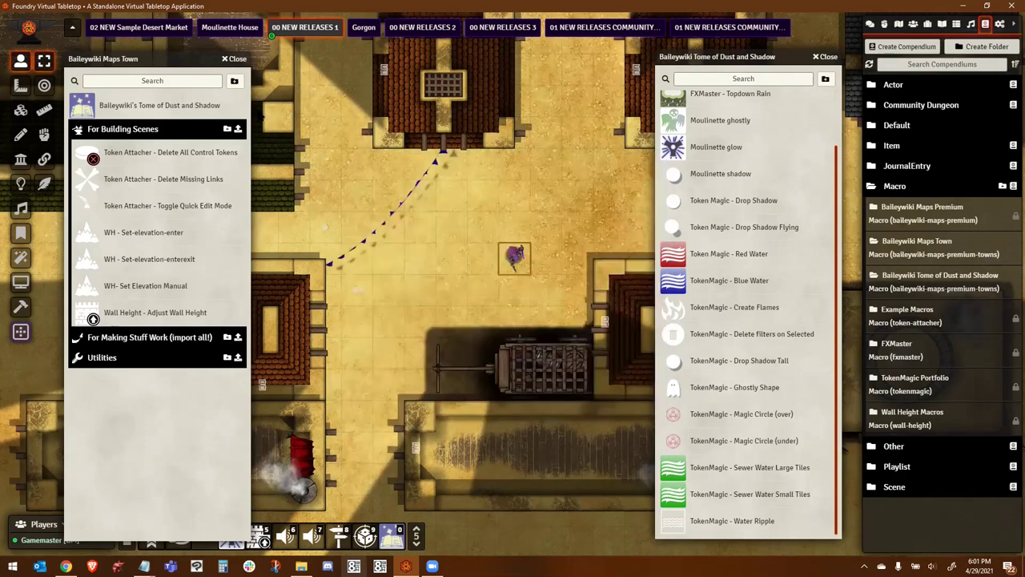
# - Collapse the For Building Scenes folder and review the macros in the For Making Stuff Work (import all!) folder
pyautogui.click(144, 136)
pyautogui.click(134, 152)
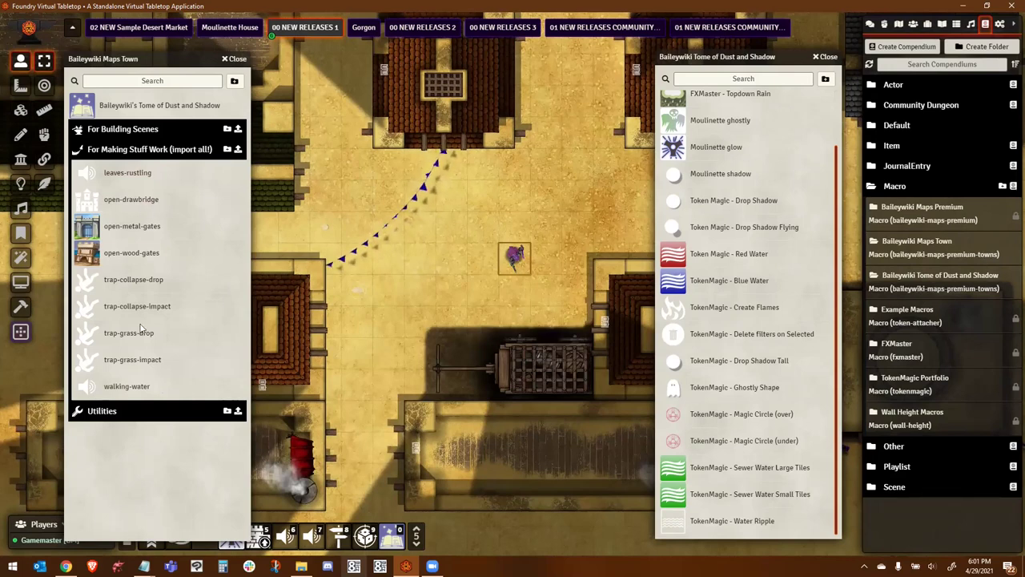
pyautogui.click(130, 155)
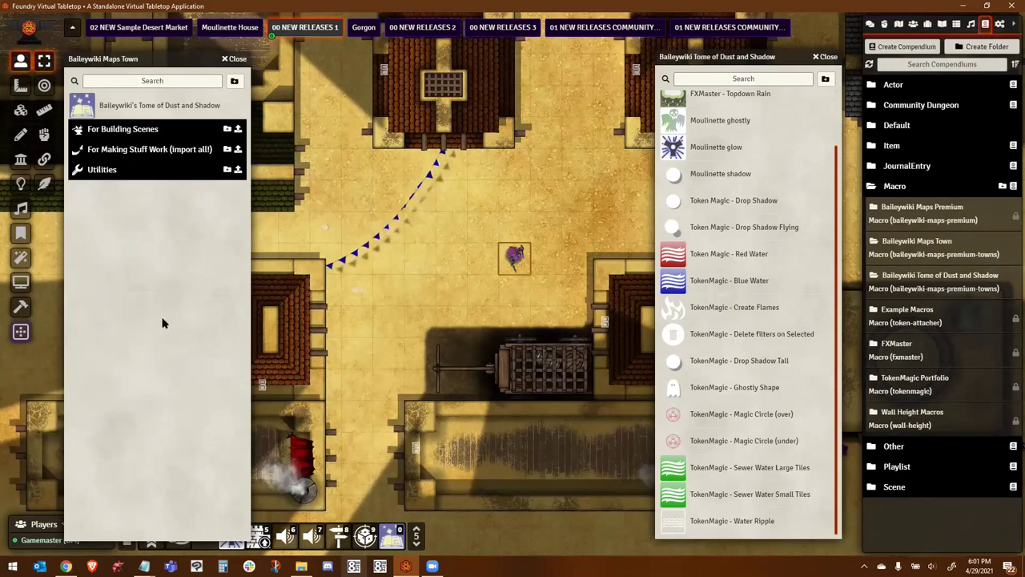
# - Run the Show scene performance report macro from the Utilities folder, read through the report and close it with its macro
pyautogui.click(92, 169)
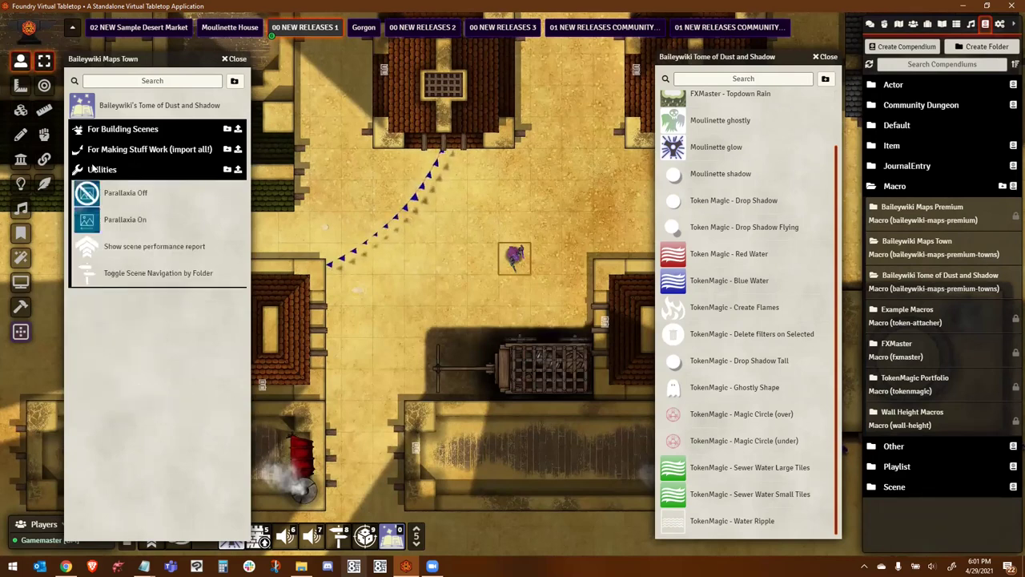
pyautogui.click(145, 246)
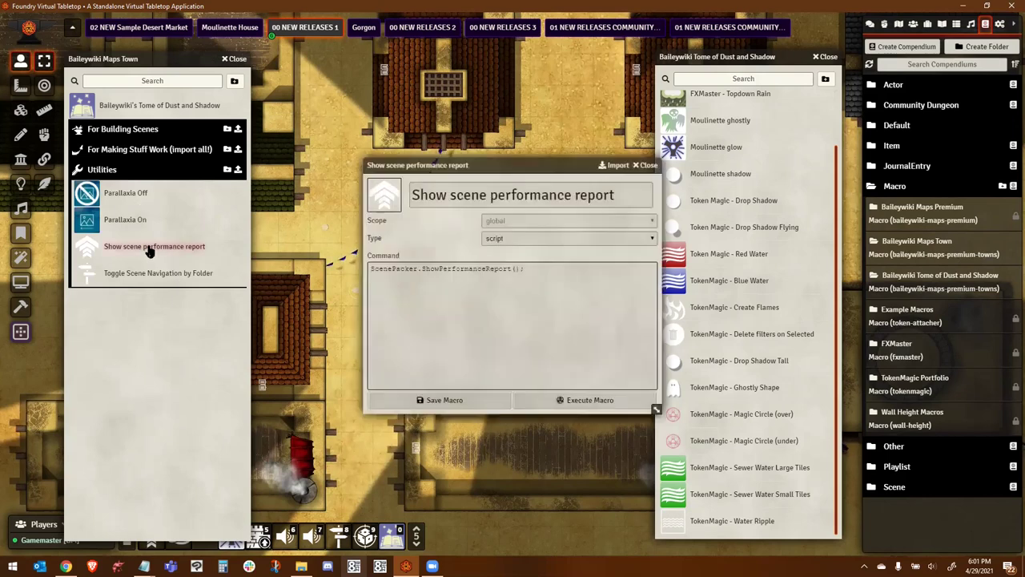
pyautogui.click(568, 409)
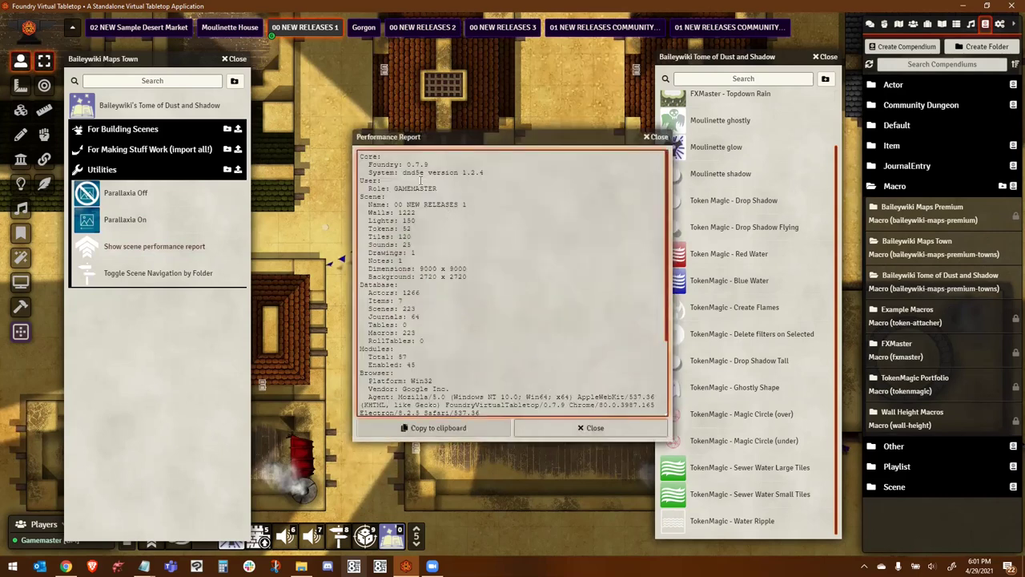
pyautogui.scroll(-2, 455, 227)
pyautogui.scroll(2, 415, 183)
pyautogui.scroll(-4, 414, 319)
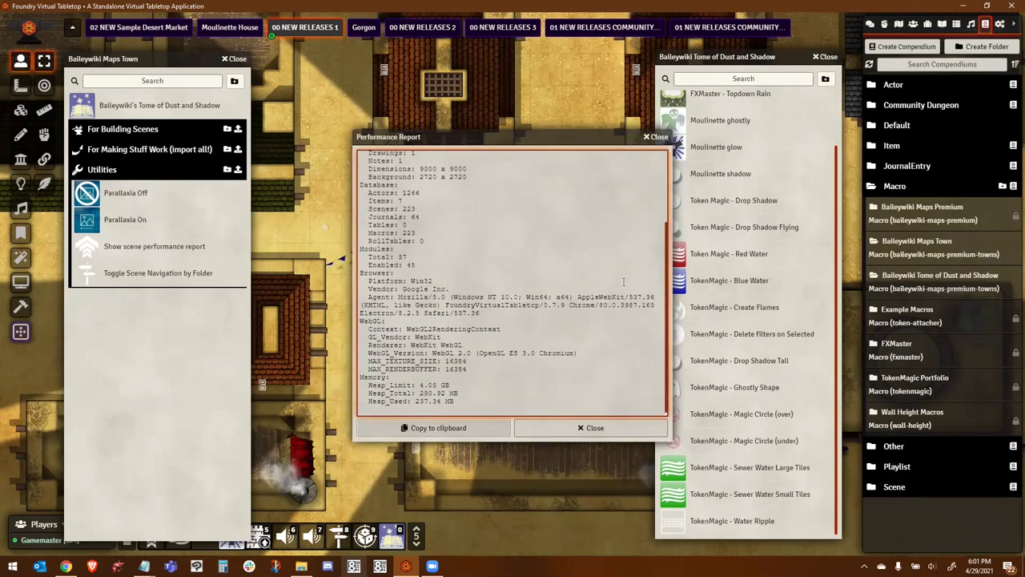
pyautogui.click(657, 137)
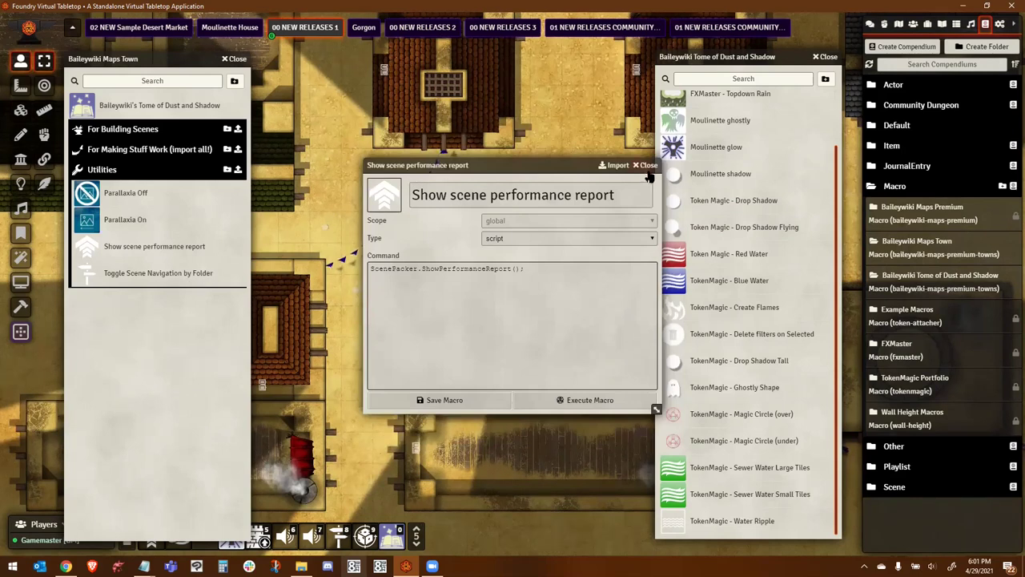
pyautogui.click(647, 165)
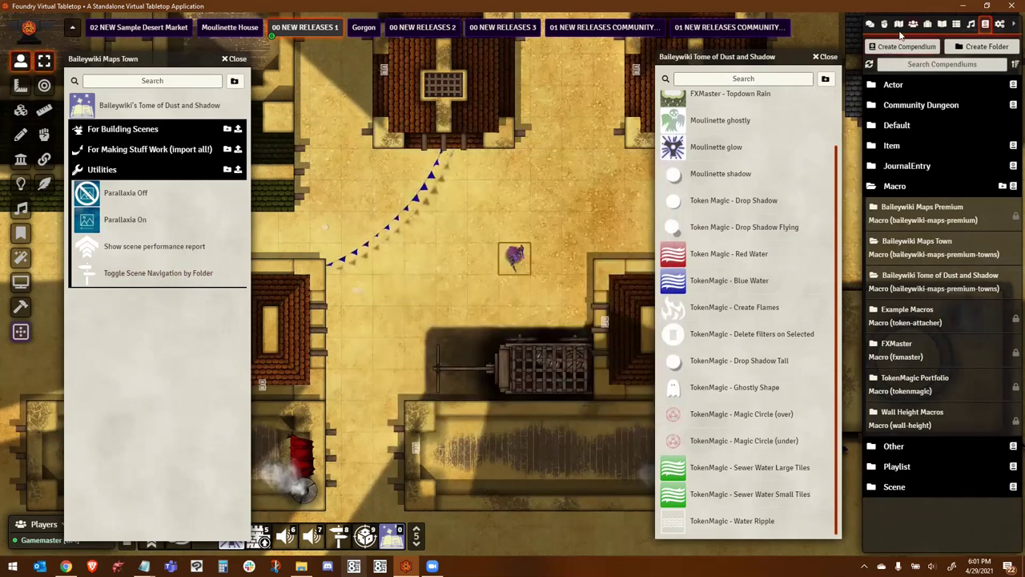
# - Search the scene directory for "the town" and look through the scenes in The Town folder
pyautogui.click(899, 26)
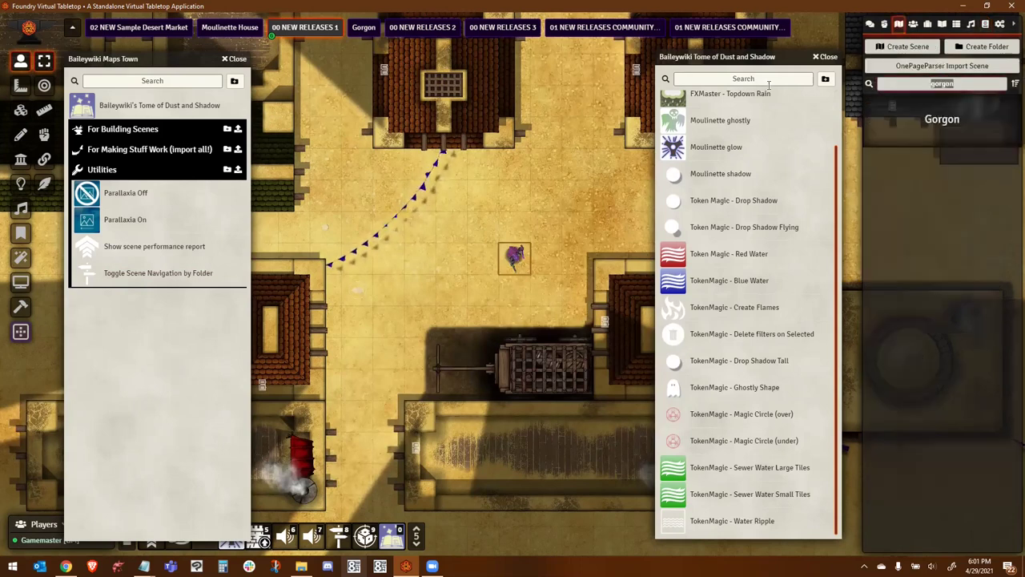
pyautogui.write('the town')
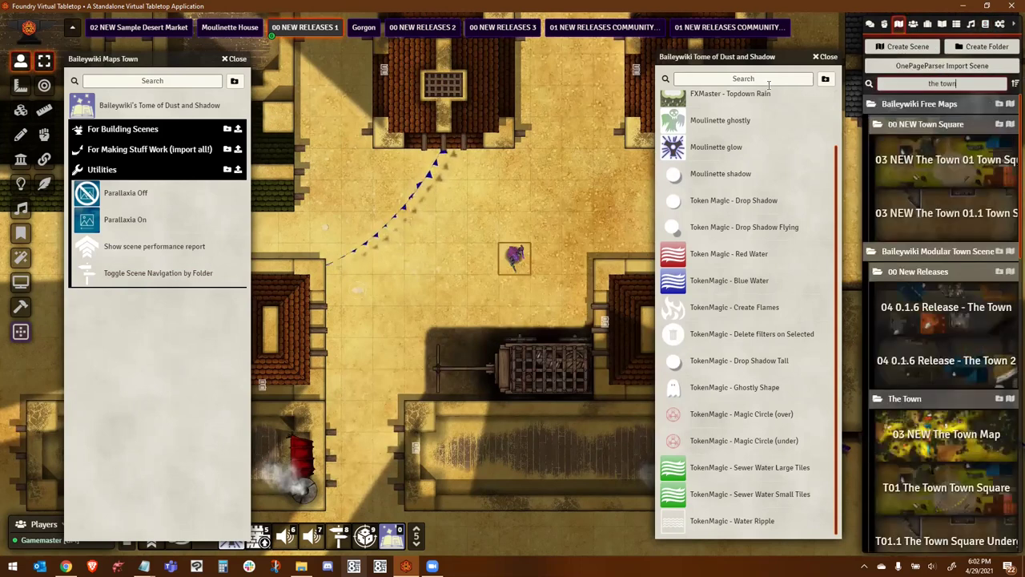
pyautogui.scroll(-5, 960, 226)
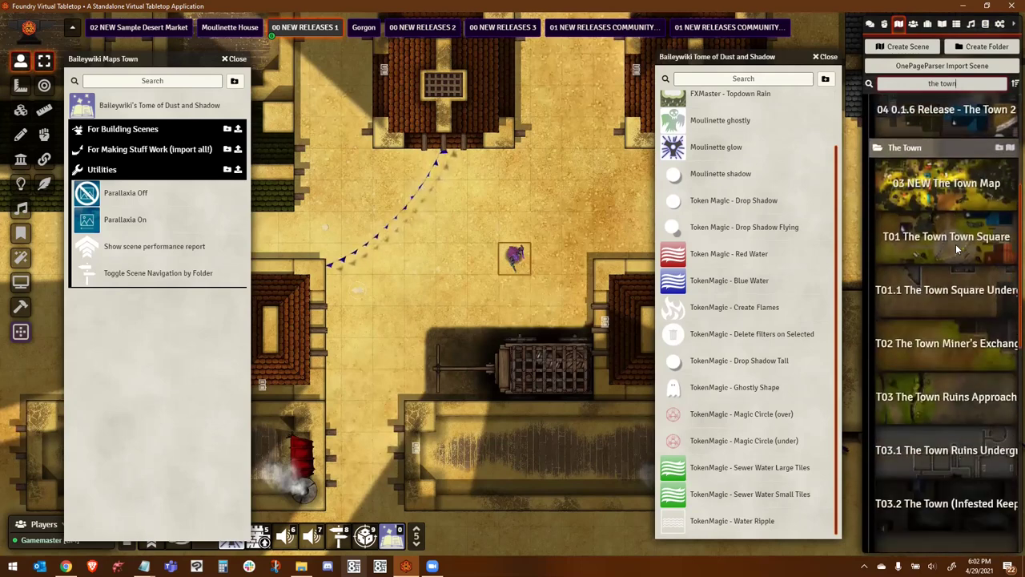
pyautogui.scroll(2, 974, 220)
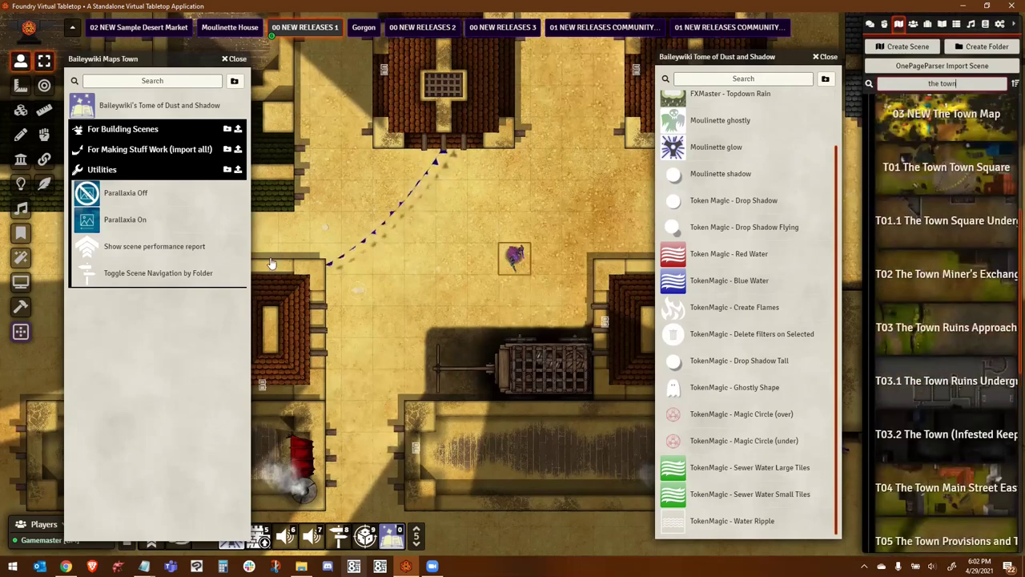
# - Run the Toggle Scene Navigation by Folder macro, choose The Town as scene folder, cancel it and close the macro
pyautogui.click(184, 274)
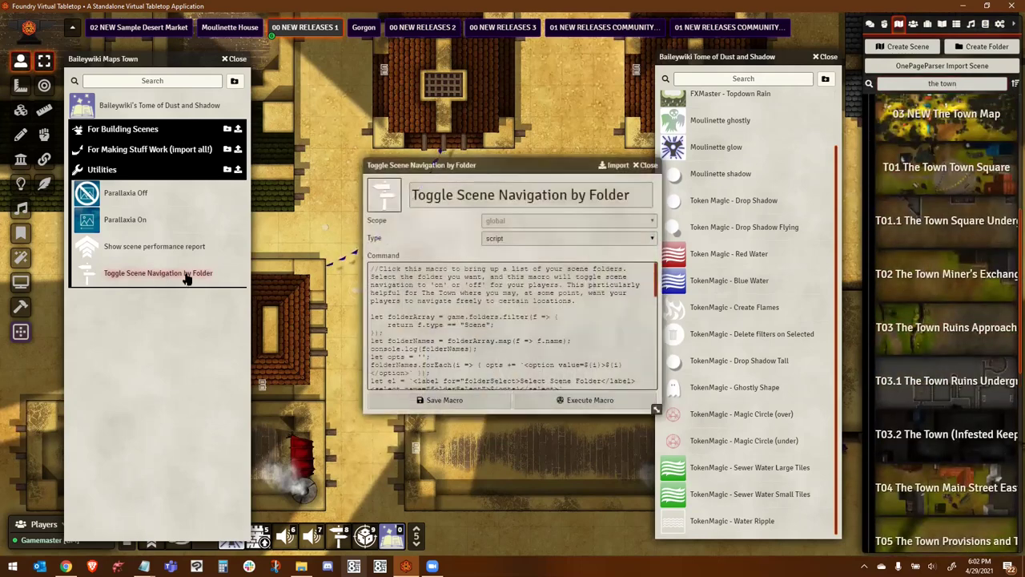
pyautogui.click(574, 401)
pyautogui.click(524, 283)
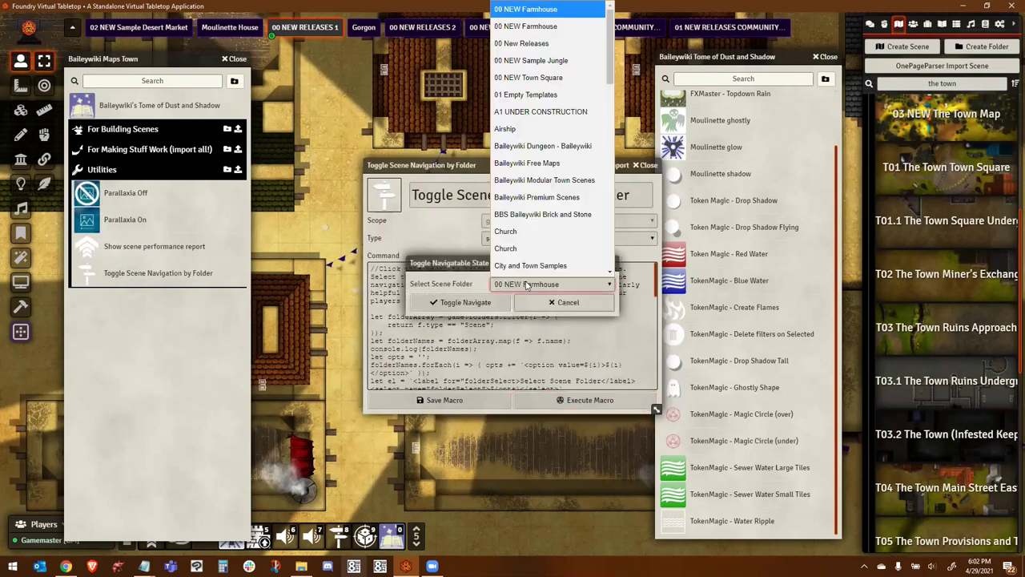
pyautogui.scroll(-8, 537, 206)
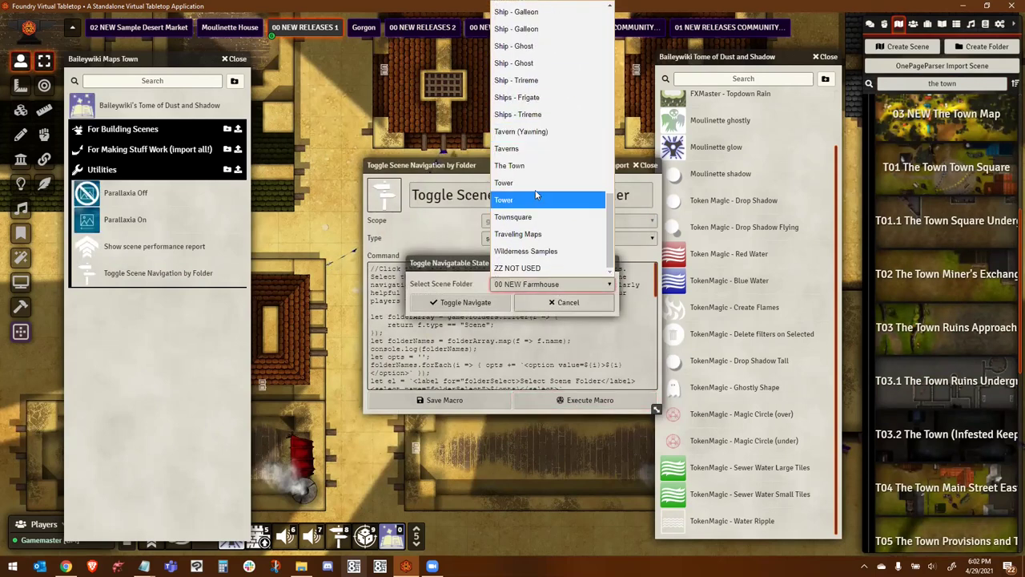
pyautogui.click(528, 166)
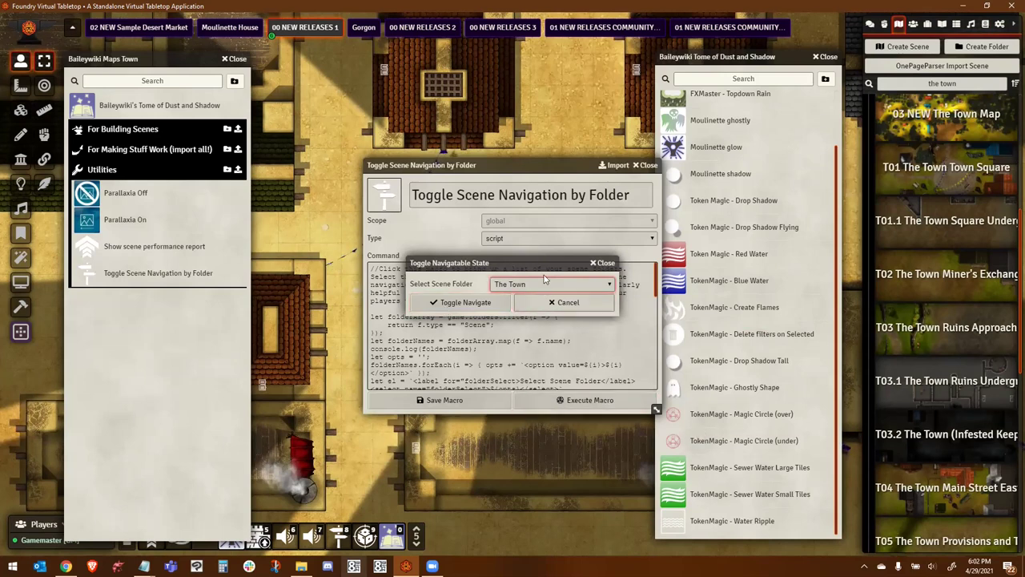
pyautogui.click(565, 303)
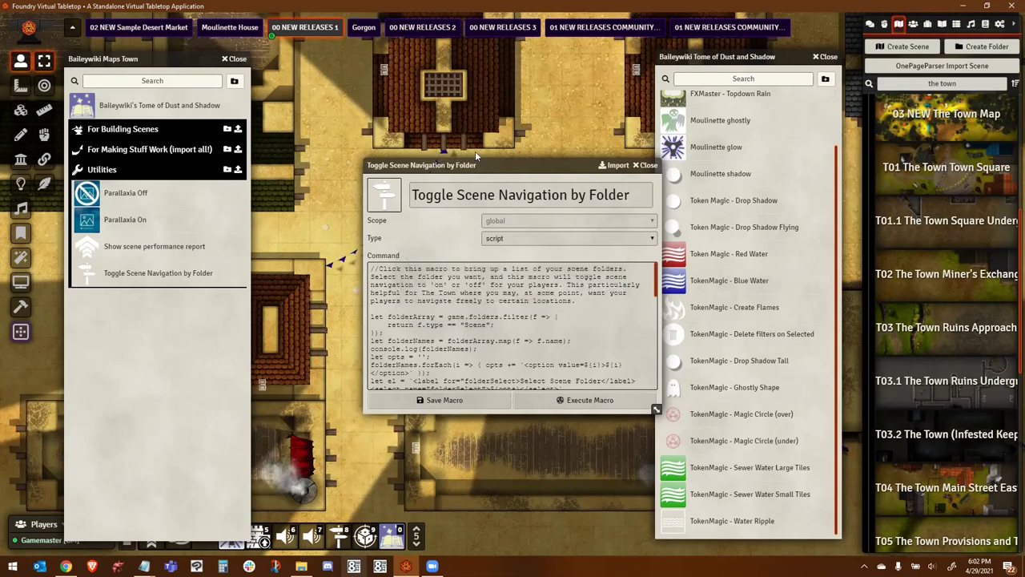
pyautogui.click(648, 166)
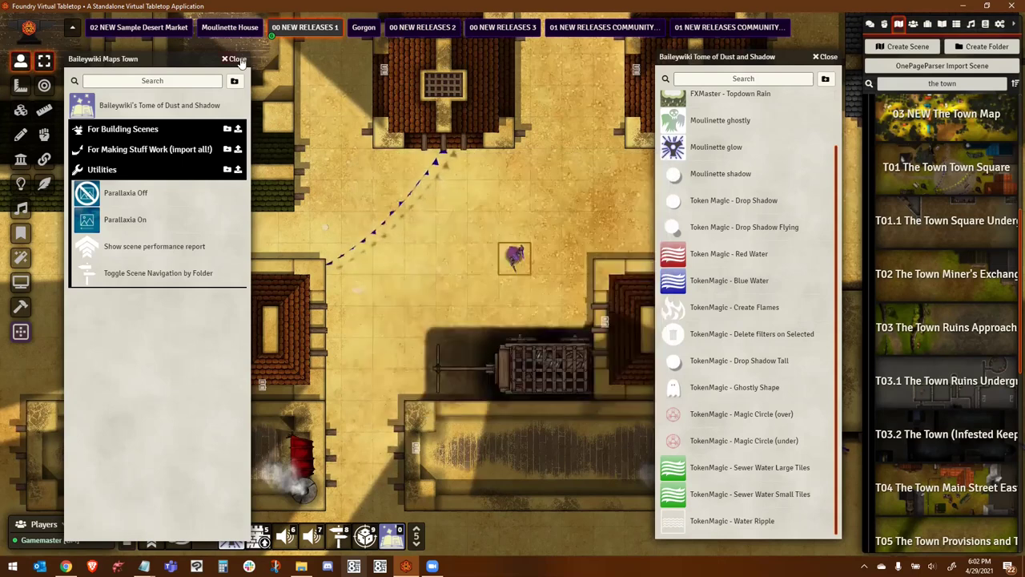
# - Close both macro compendiums and survey the buildings laid out across the 00 NEW RELEASES 1 scene
pyautogui.click(237, 59)
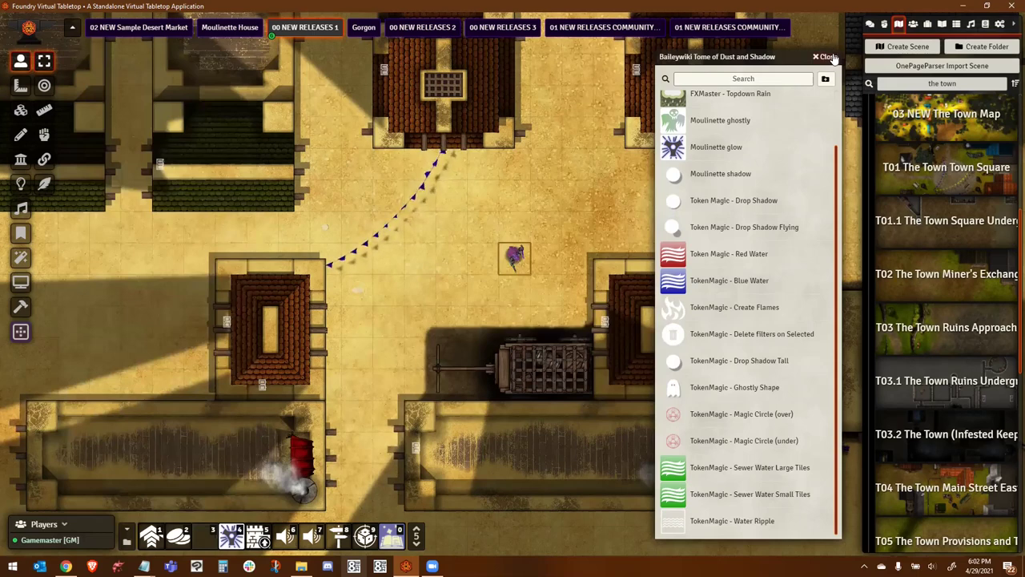
pyautogui.click(827, 57)
pyautogui.scroll(-5, 513, 155)
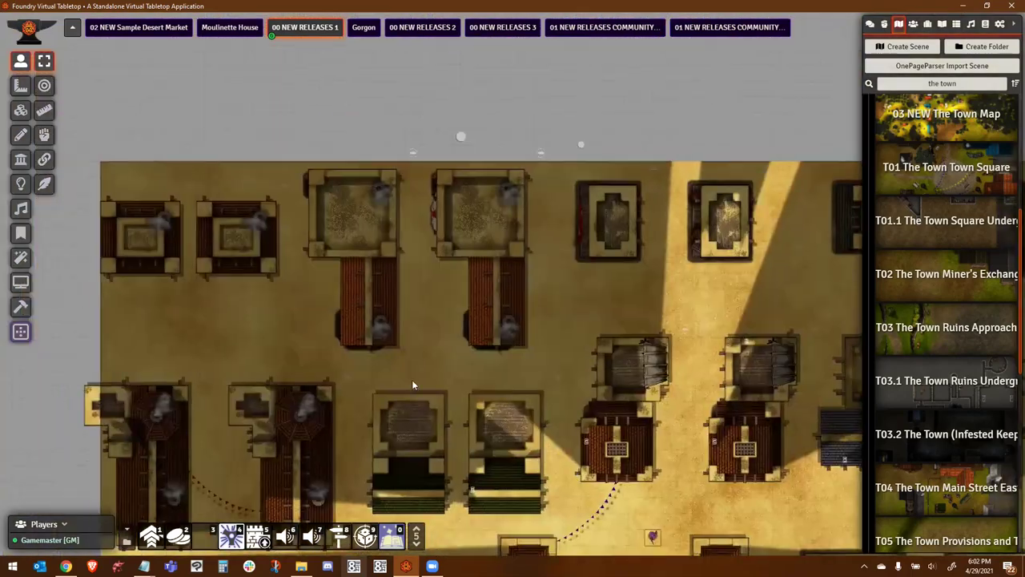
pyautogui.click(256, 362)
pyautogui.moveTo(256, 362); pyautogui.dragTo(295, 304)
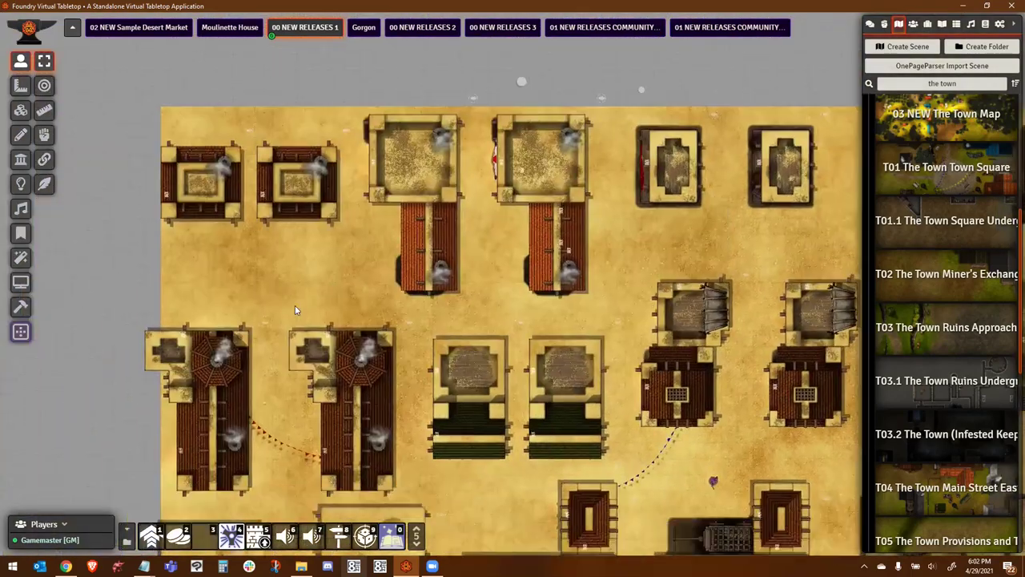
pyautogui.scroll(5, 293, 296)
pyautogui.scroll(-6, 293, 294)
pyautogui.scroll(-6, 661, 395)
pyautogui.moveTo(665, 395); pyautogui.dragTo(591, 76)
pyautogui.scroll(5, 599, 242)
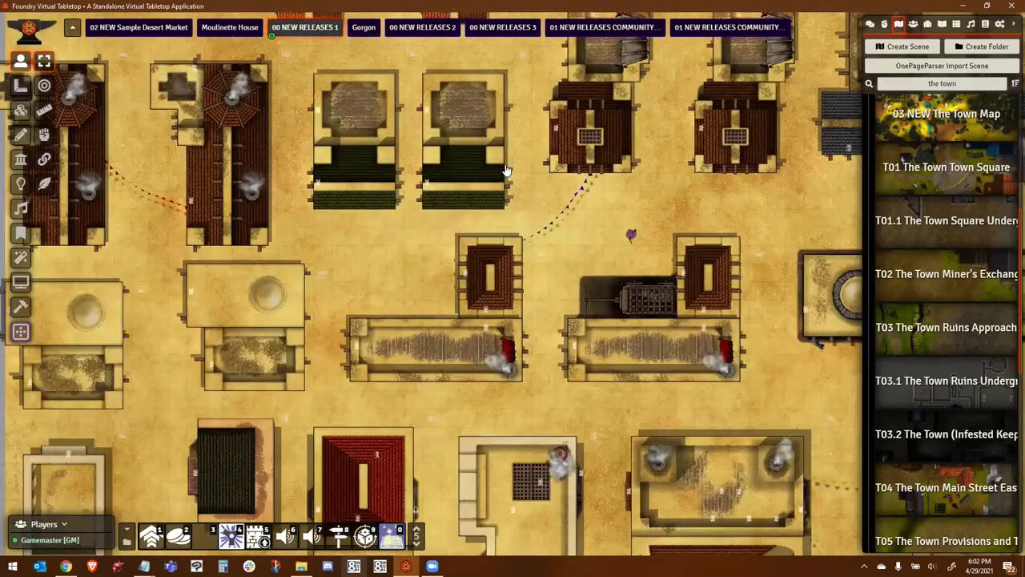
pyautogui.moveTo(526, 91); pyautogui.dragTo(533, 424)
# - Switch to the tile controls and examine the roofs and interiors of the buildings along the scene's upper edge
pyautogui.click(22, 112)
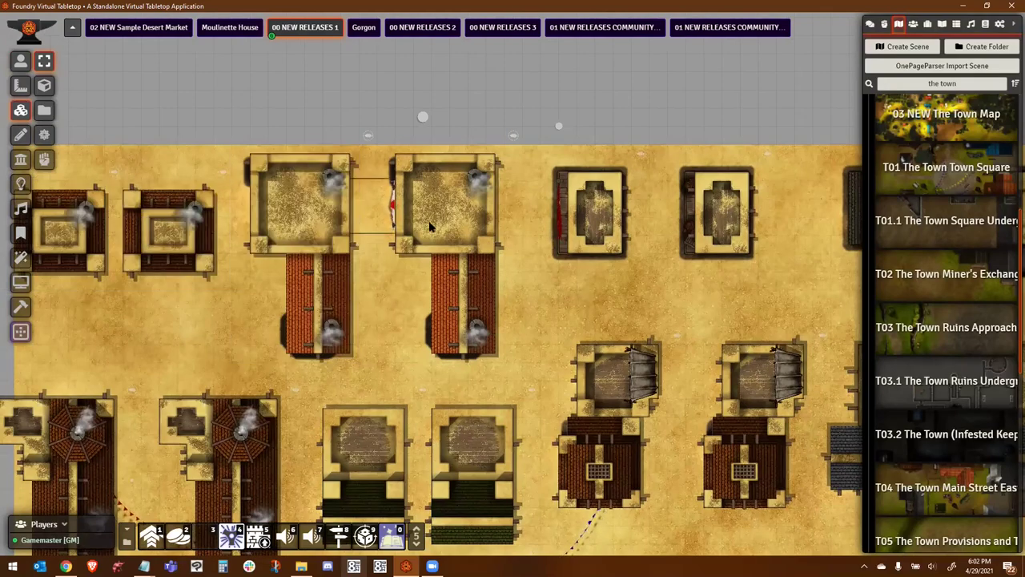
pyautogui.scroll(2, 642, 316)
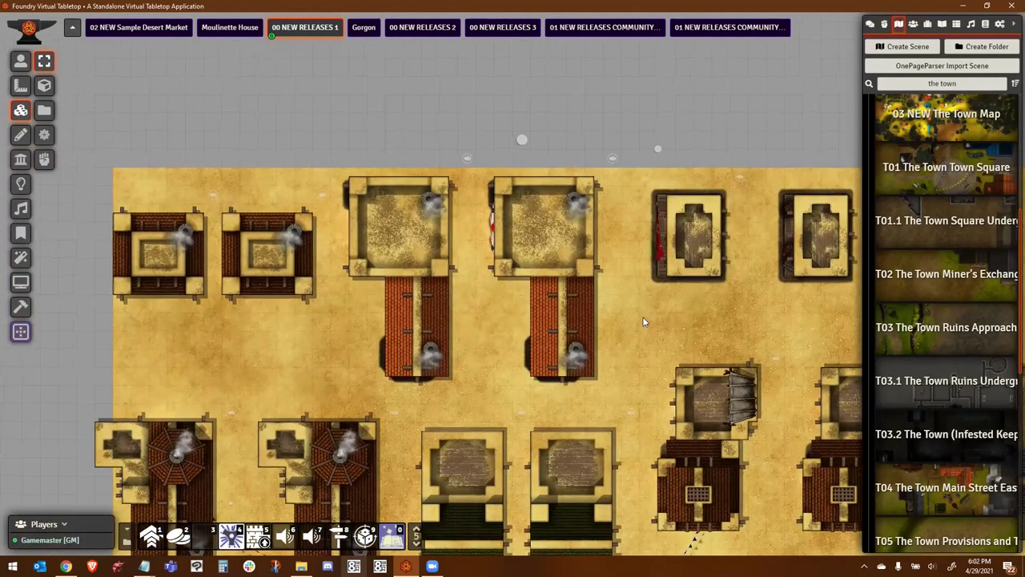
pyautogui.scroll(3, 627, 313)
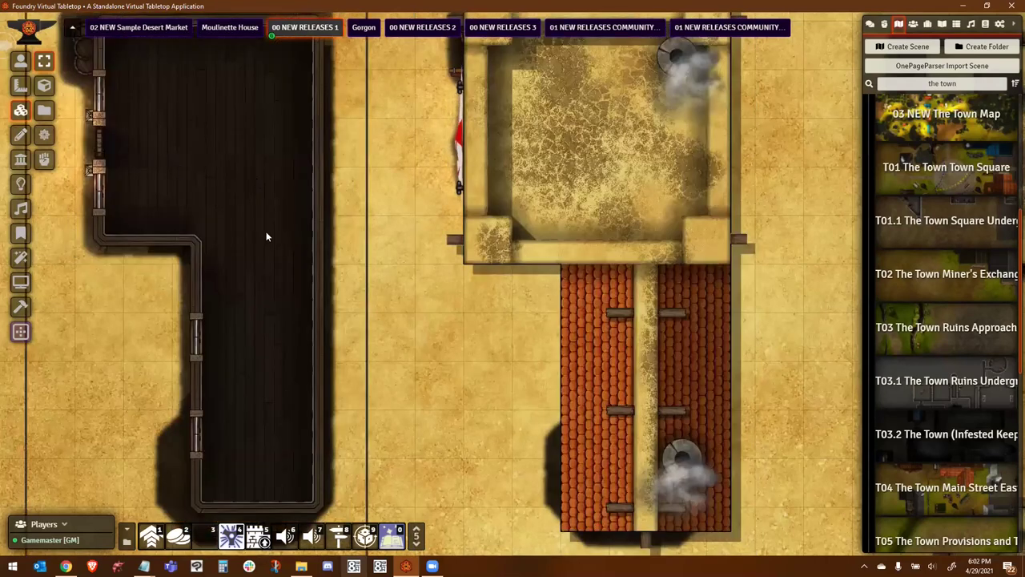
pyautogui.moveTo(127, 96); pyautogui.dragTo(424, 280)
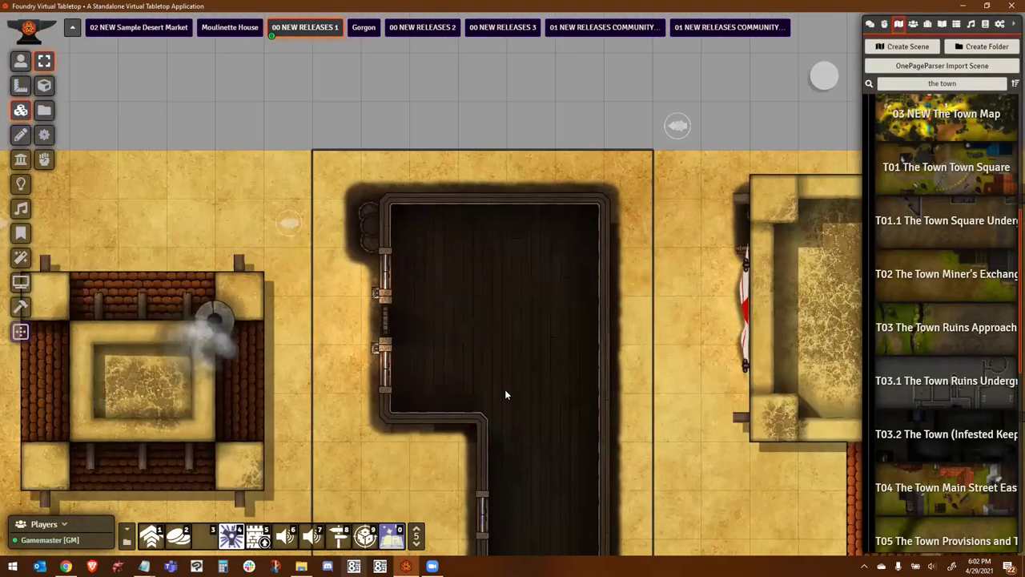
pyautogui.moveTo(529, 453); pyautogui.dragTo(572, 283)
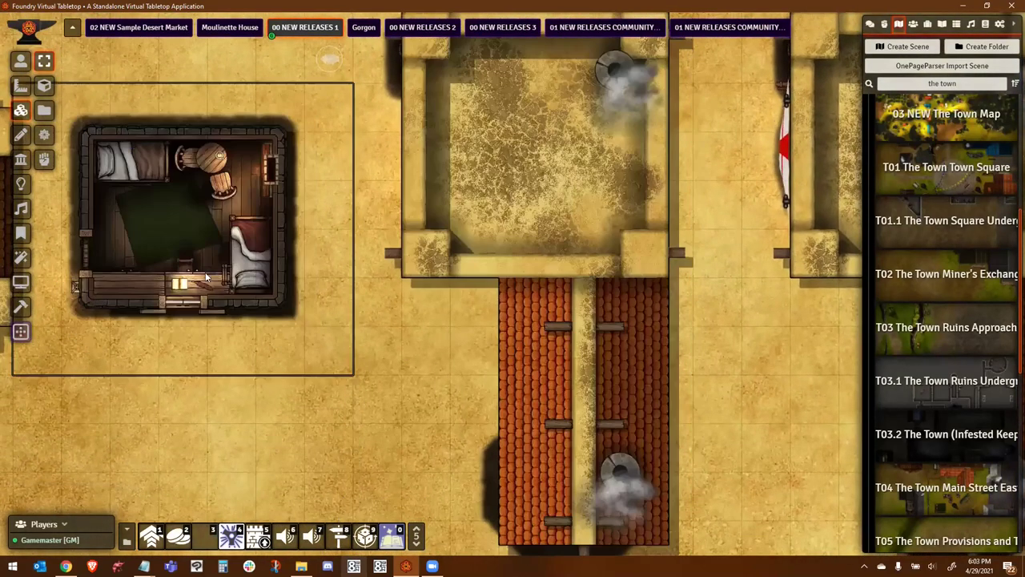
pyautogui.moveTo(137, 301); pyautogui.dragTo(582, 295)
pyautogui.moveTo(779, 292); pyautogui.dragTo(97, 295)
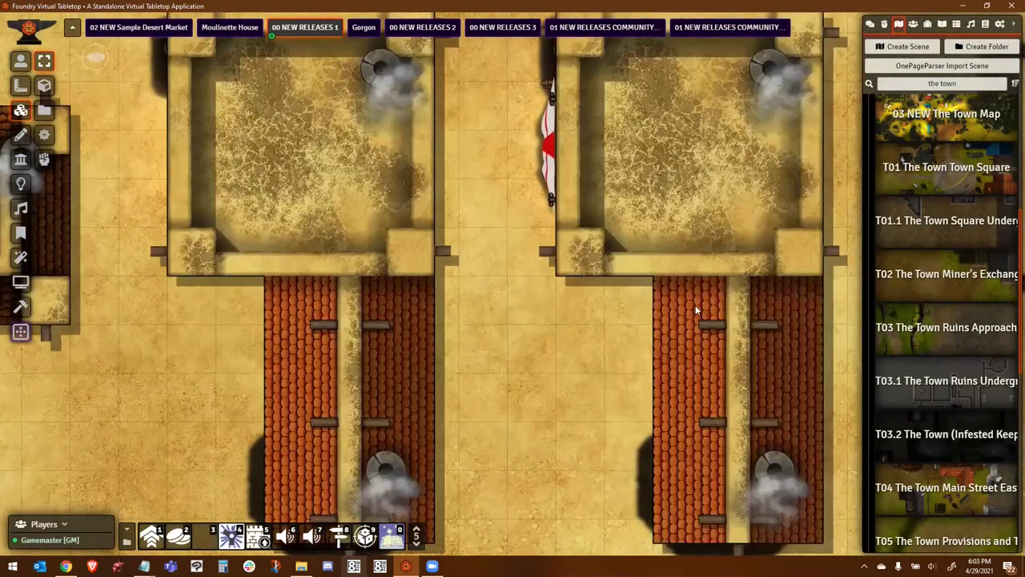
pyautogui.press('Right')
pyautogui.press('Right')
pyautogui.press('Right')
pyautogui.press('Right')
pyautogui.press('Right')
pyautogui.press('Right')
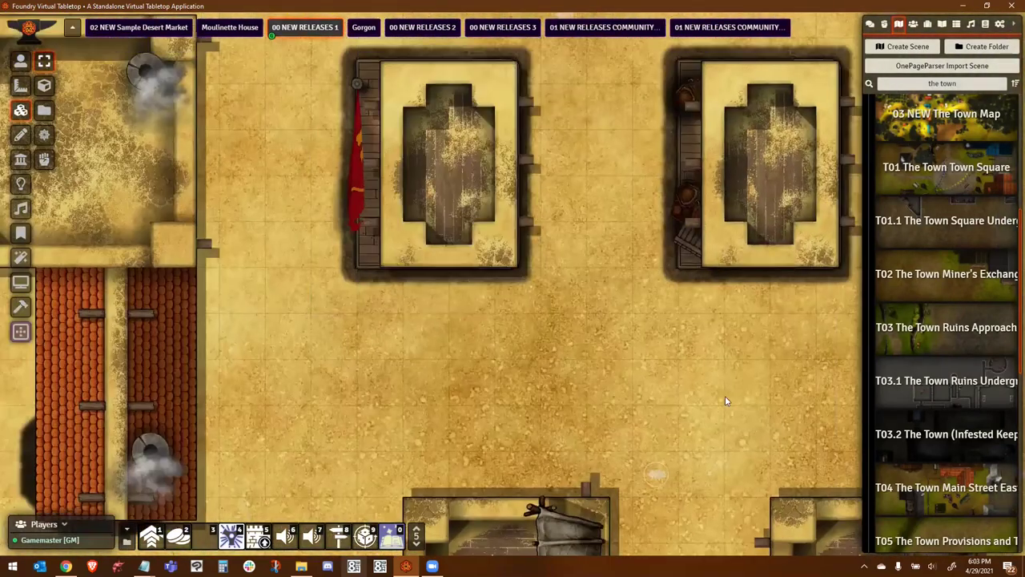
# - Examine the interiors of the buildings in the scene's upper right part, including the L-shaped wooden one
pyautogui.press('Right')
pyautogui.press('Right')
pyautogui.press('Right')
pyautogui.press('Down')
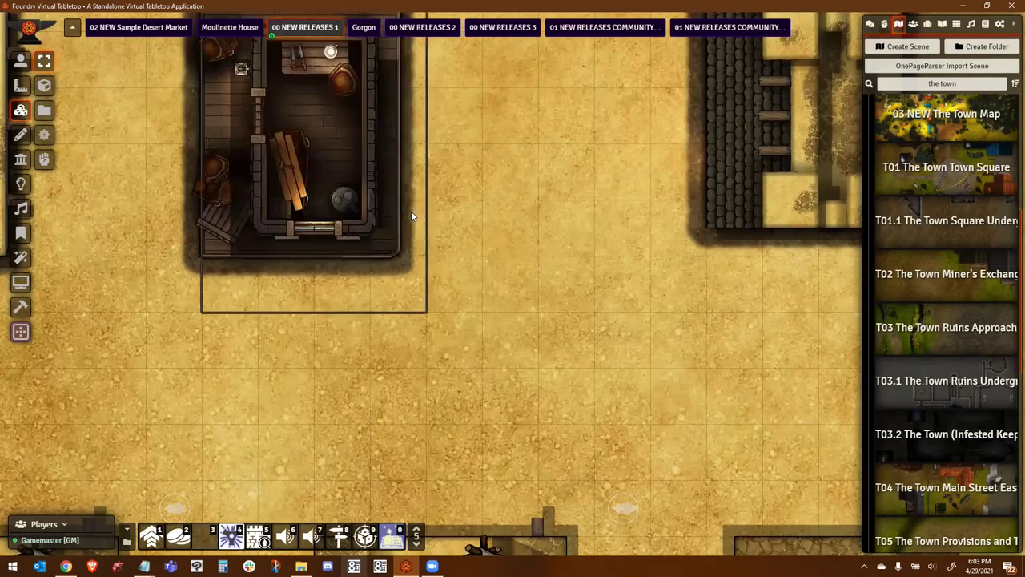
pyautogui.moveTo(568, 262); pyautogui.dragTo(329, 302)
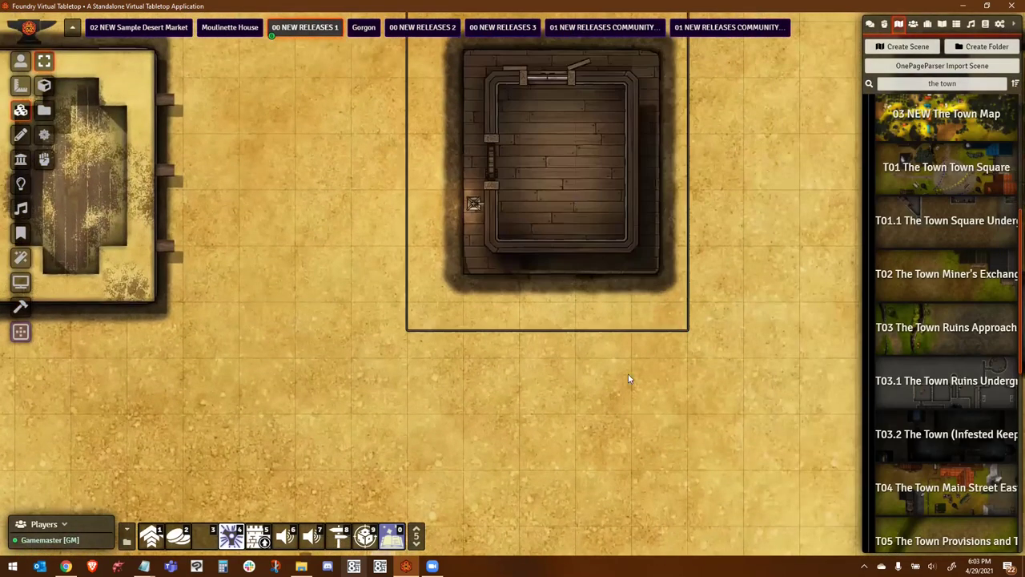
pyautogui.moveTo(646, 403); pyautogui.dragTo(551, 169)
pyautogui.scroll(-7, 676, 418)
pyautogui.moveTo(676, 428); pyautogui.dragTo(636, 186)
pyautogui.scroll(3, 625, 442)
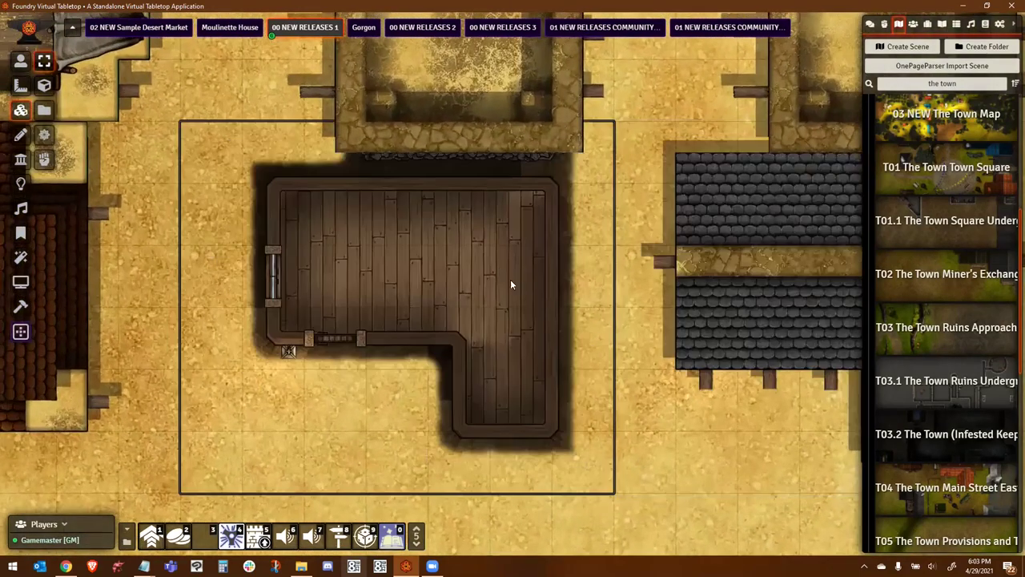
pyautogui.moveTo(689, 85); pyautogui.dragTo(548, 320)
pyautogui.moveTo(155, 354); pyautogui.dragTo(679, 255)
pyautogui.moveTo(430, 399); pyautogui.dragTo(825, 196)
# - Survey the middle rows of buildings around the pennant lines and the green-roofed houses
pyautogui.scroll(-9, 437, 252)
pyautogui.scroll(-3, 449, 265)
pyautogui.moveTo(605, 261); pyautogui.dragTo(702, 311)
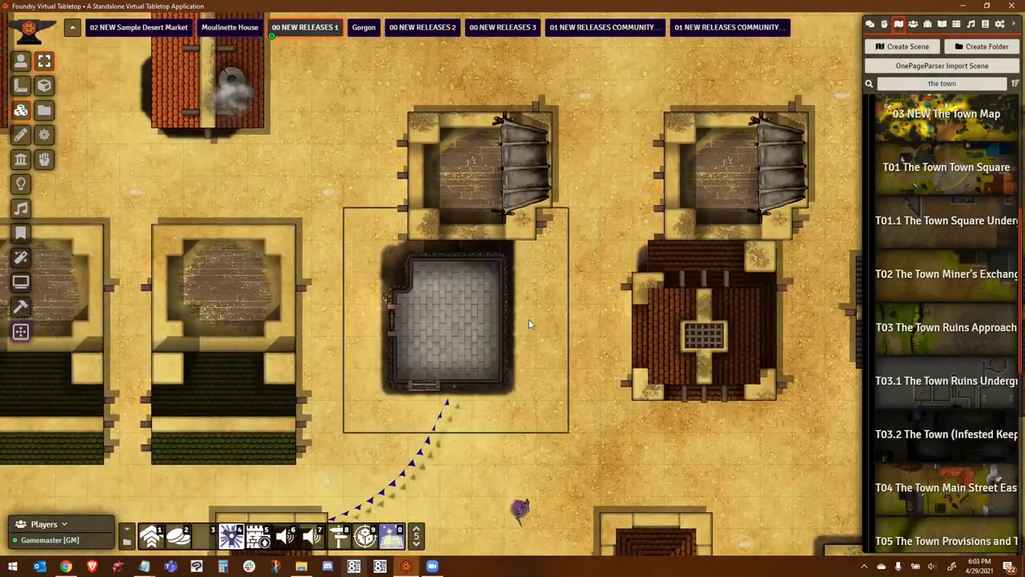
pyautogui.press('Left')
pyautogui.press('Down')
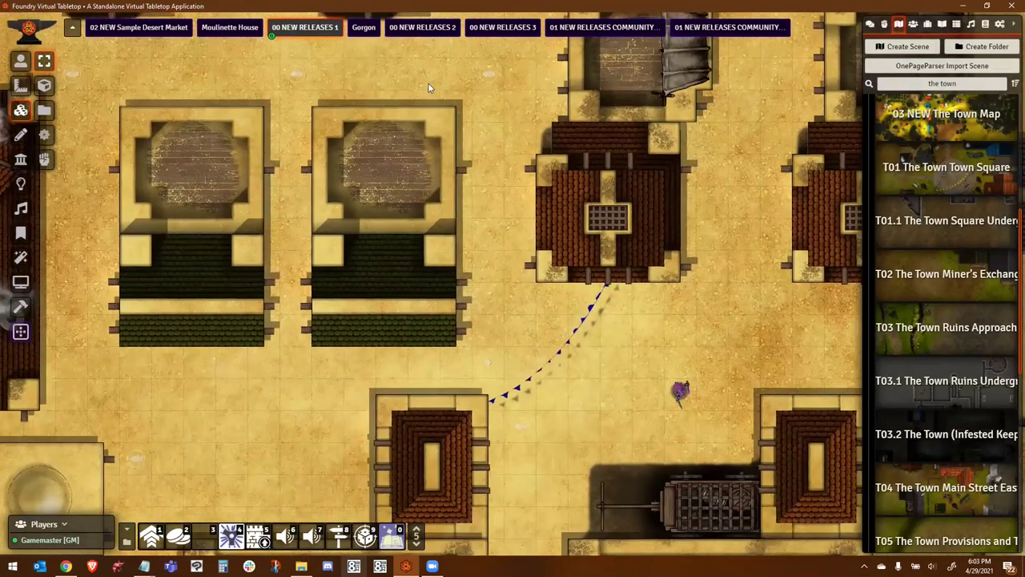
pyautogui.moveTo(192, 397); pyautogui.dragTo(586, 293)
pyautogui.scroll(8, 524, 174)
pyautogui.press('Up')
pyautogui.press('Right')
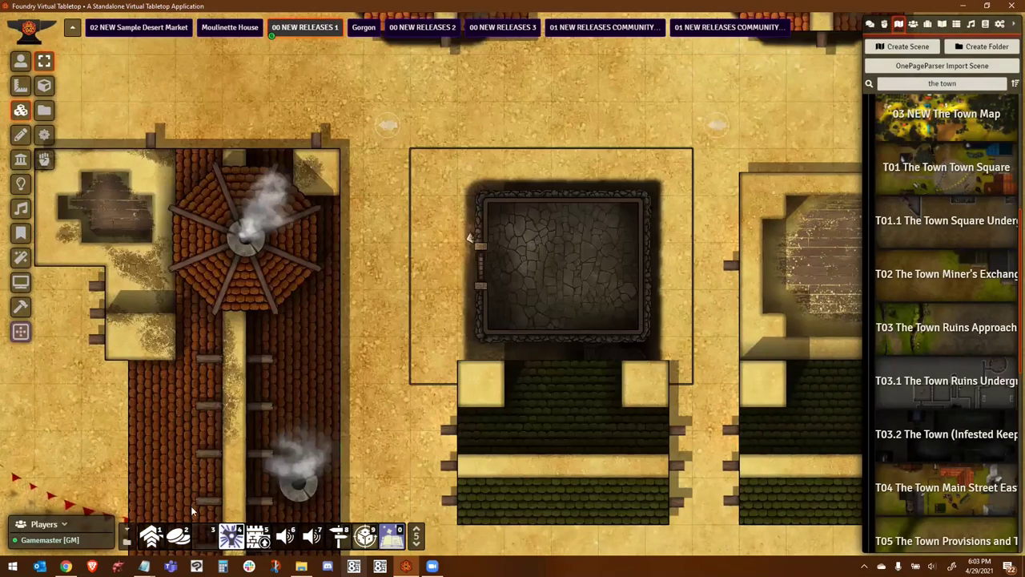
# - Switch to macro hotbar page 1 and turn on Token Attacher quick edit mode
pyautogui.click(418, 542)
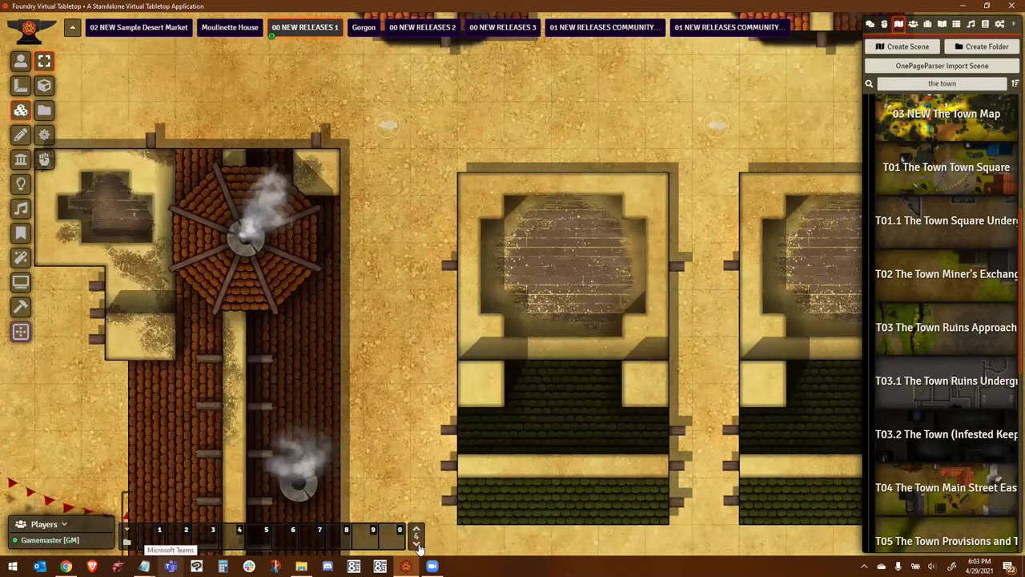
pyautogui.click(418, 544)
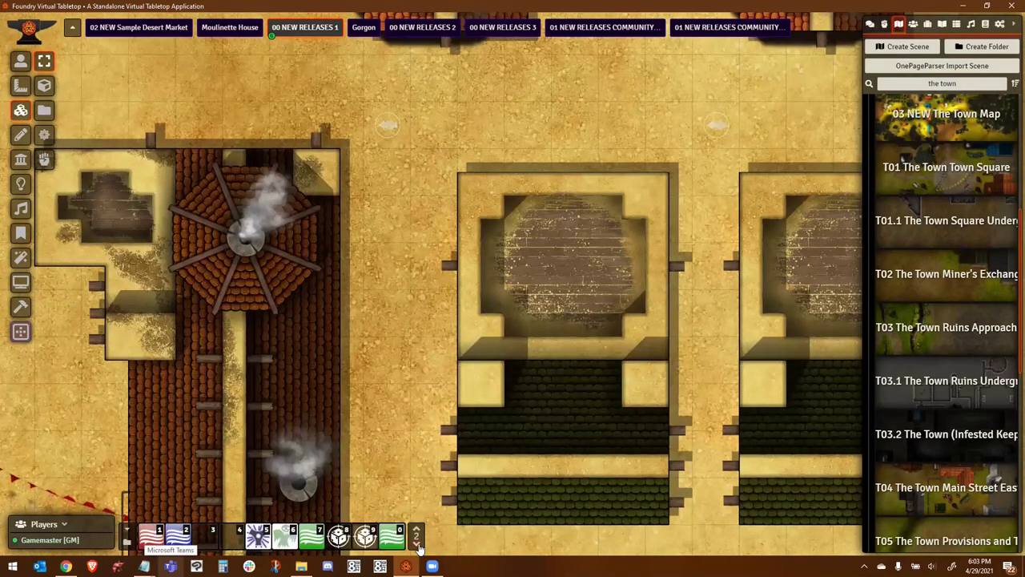
pyautogui.click(418, 545)
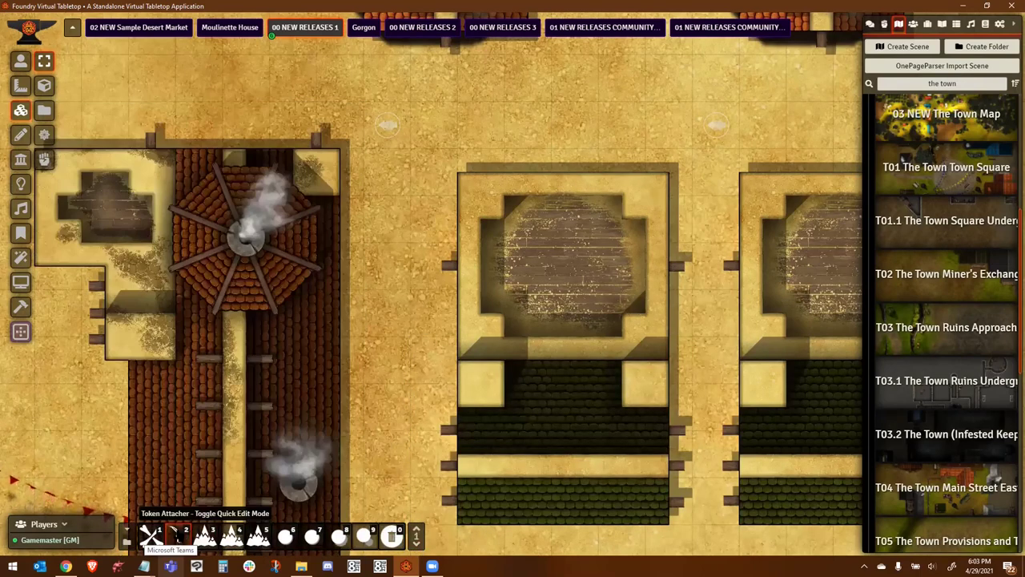
pyautogui.click(174, 535)
# - Switch the flat roof tile above the left green-roofed section to a floor tile and return it to a roof tile
pyautogui.click(514, 272)
pyautogui.rightClick(497, 239)
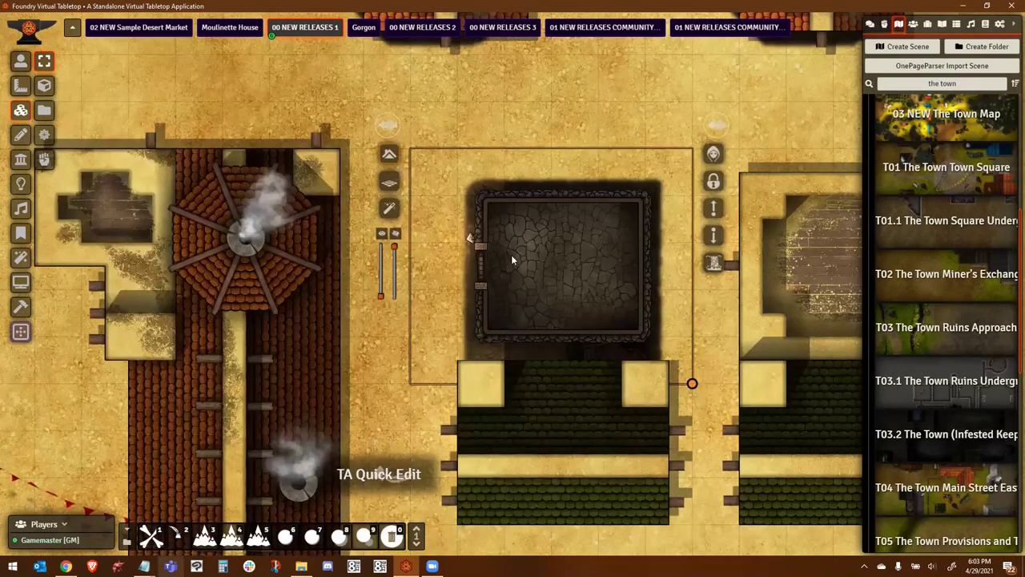
pyautogui.click(389, 182)
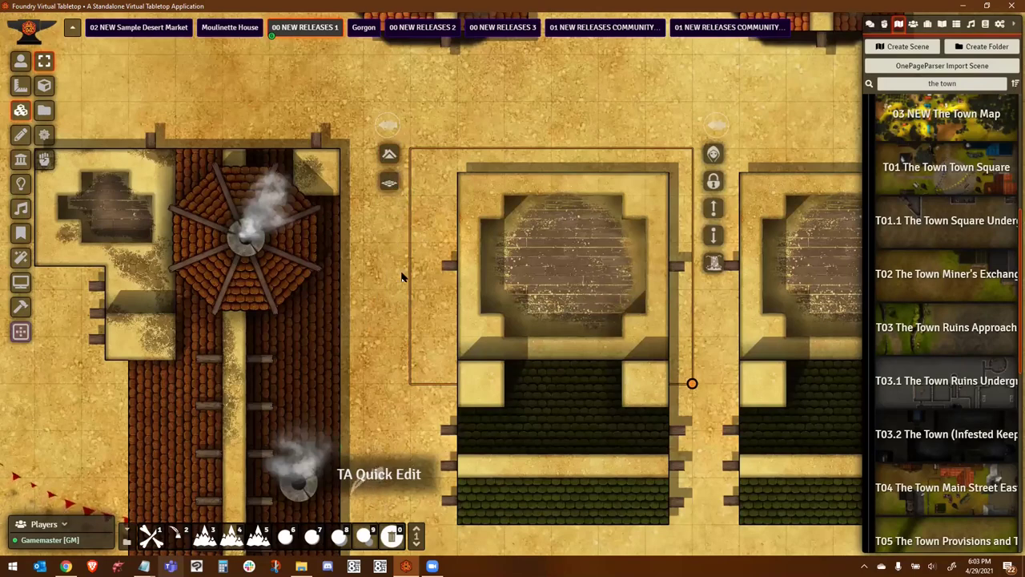
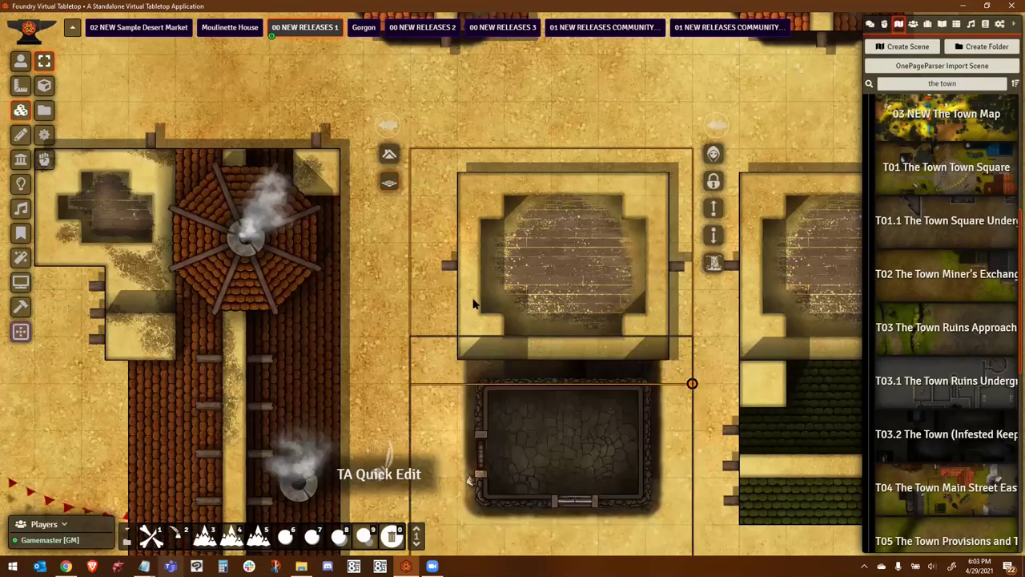
pyautogui.click(389, 154)
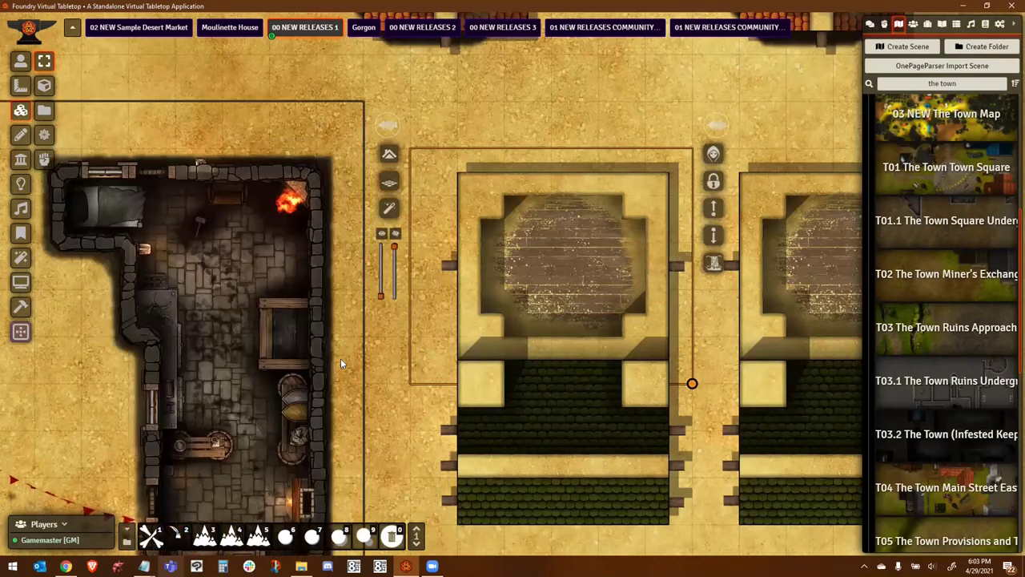
# - Examine the lower buildings of the 00 NEW RELEASES 1 scene, including the round-ended house and the courtyard buildings
pyautogui.scroll(-2, 337, 281)
pyautogui.scroll(-7, 328, 279)
pyautogui.moveTo(199, 401); pyautogui.dragTo(499, 310)
pyautogui.moveTo(489, 479); pyautogui.dragTo(430, 269)
pyautogui.scroll(-5, 600, 357)
pyautogui.moveTo(675, 401); pyautogui.dragTo(442, 226)
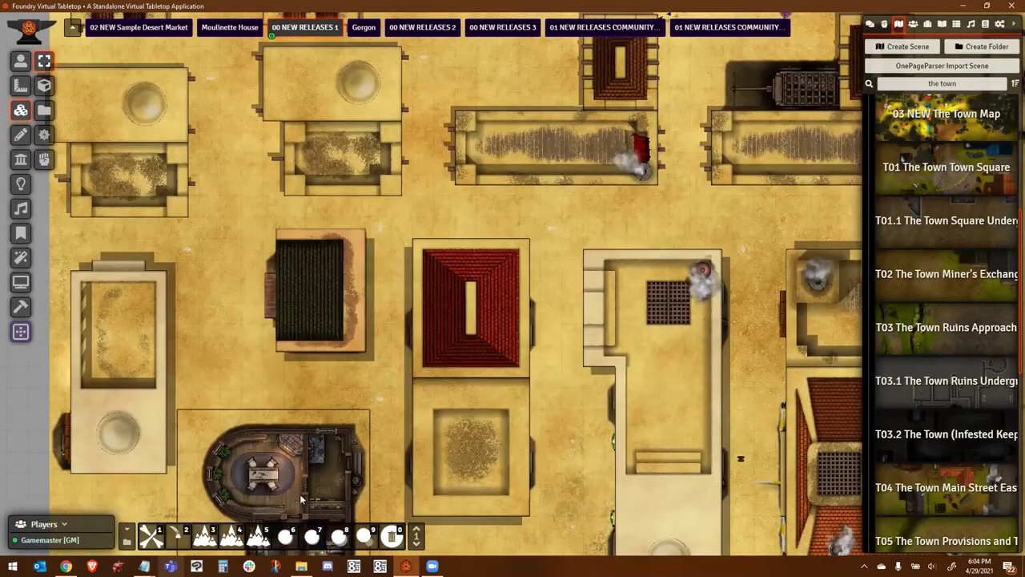
pyautogui.moveTo(378, 460); pyautogui.dragTo(364, 283)
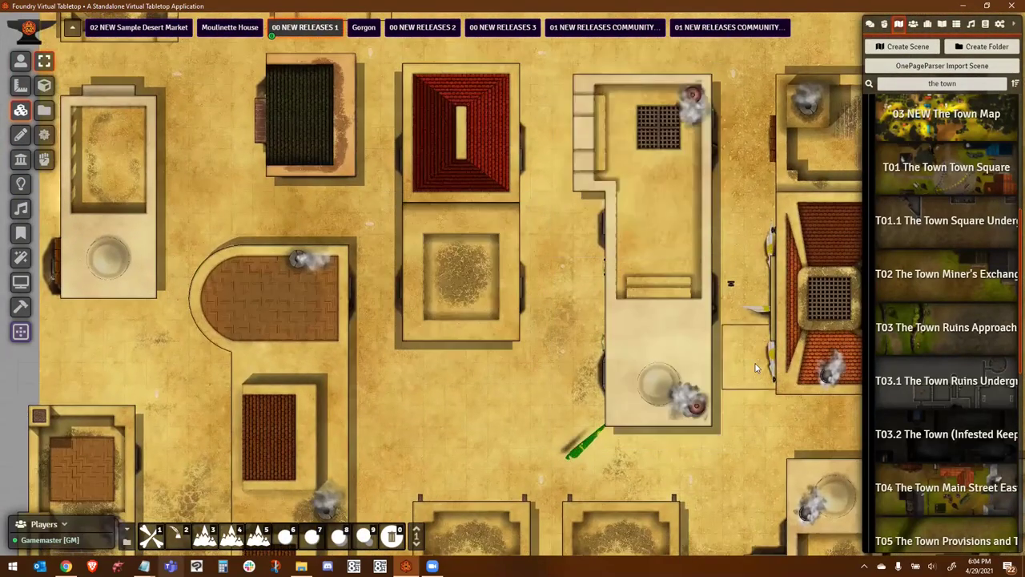
pyautogui.moveTo(824, 266); pyautogui.dragTo(495, 338)
# - Open the 00 NEW RELEASES 2 scene and examine its upper rows of building roofs and interiors
pyautogui.click(422, 26)
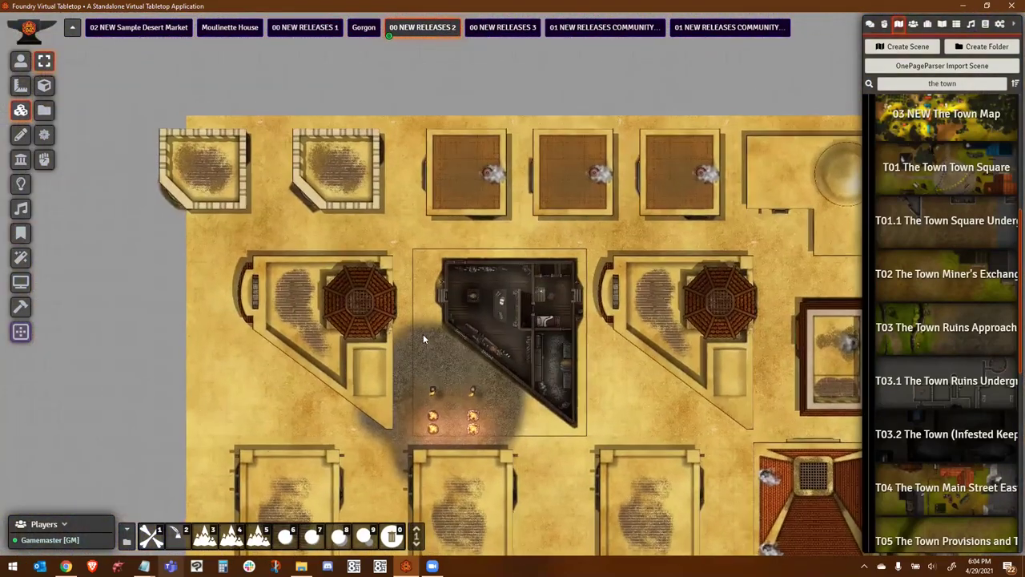
pyautogui.scroll(2, 408, 325)
pyautogui.scroll(4, 394, 315)
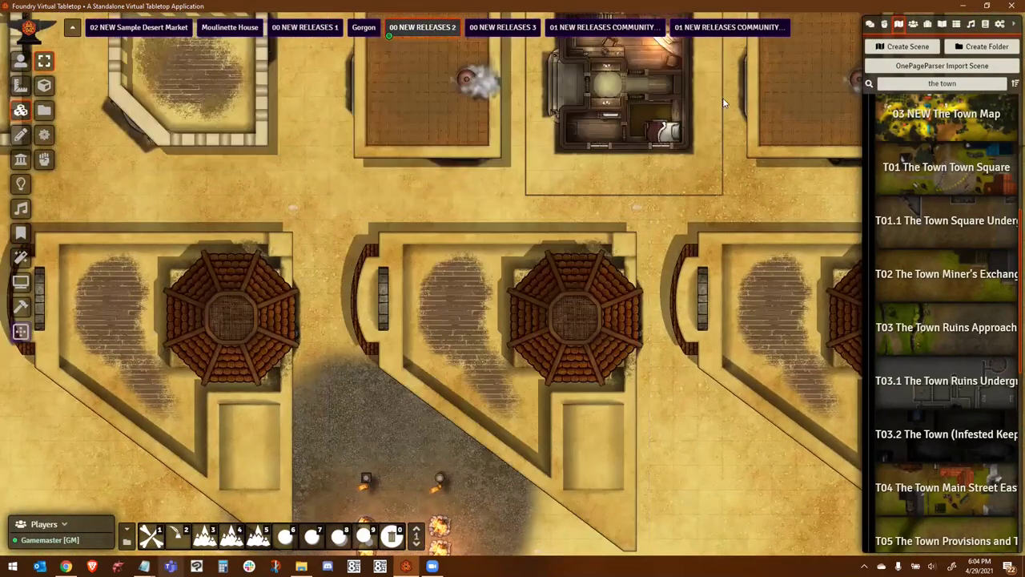
pyautogui.moveTo(789, 100); pyautogui.dragTo(425, 218)
pyautogui.moveTo(842, 147); pyautogui.dragTo(395, 146)
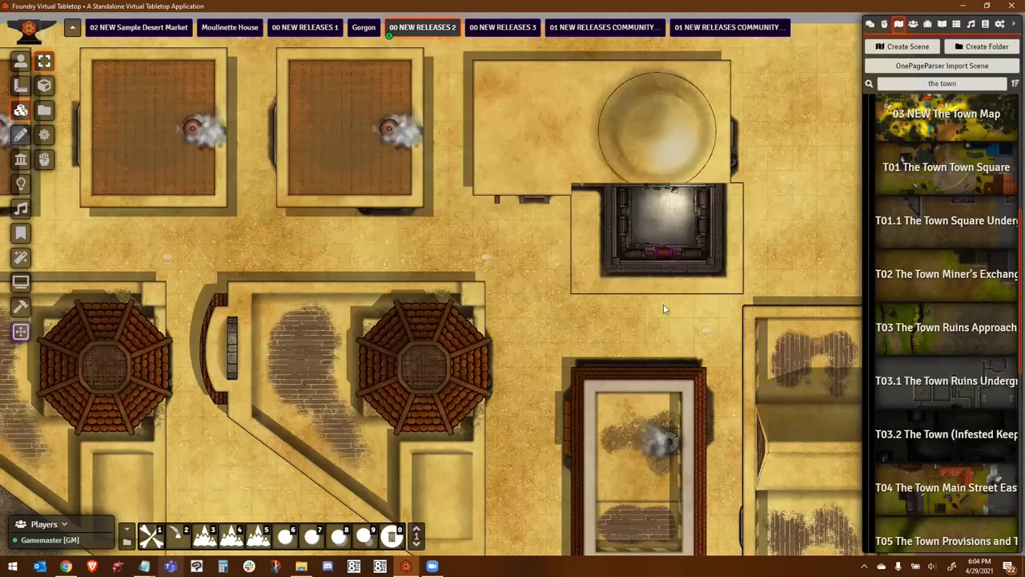
pyautogui.moveTo(655, 404); pyautogui.dragTo(629, 143)
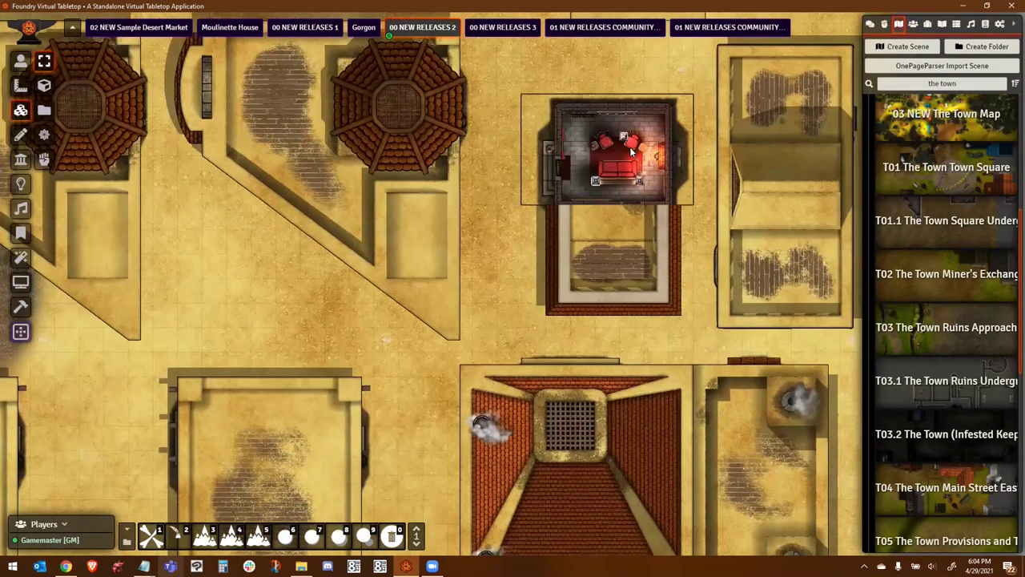
# - Switch to the token controls, open the red-rimmed building's actor sheet to read its name, and close it
pyautogui.click(21, 60)
pyautogui.moveTo(625, 127); pyautogui.dragTo(502, 200)
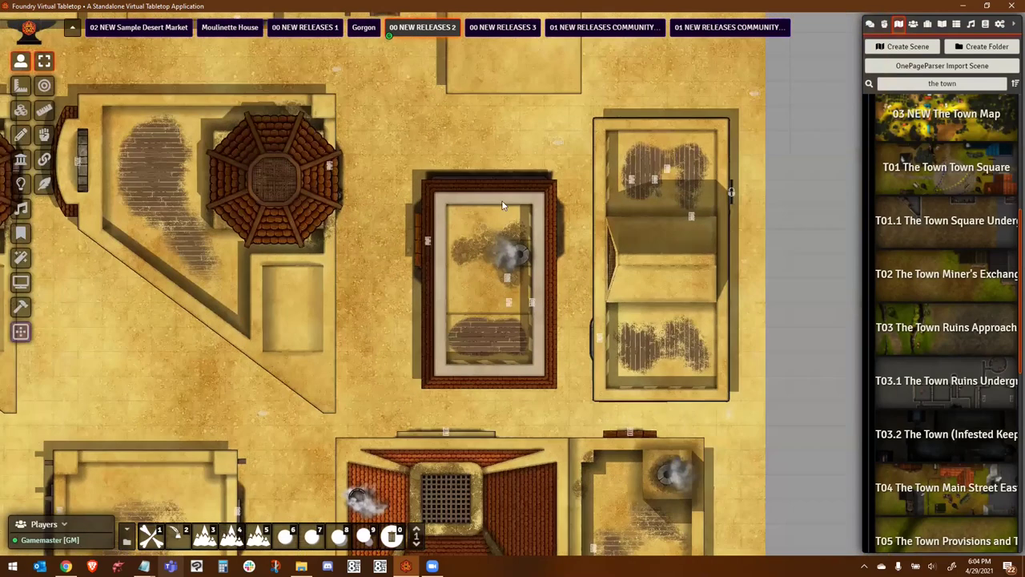
pyautogui.doubleClick(559, 146)
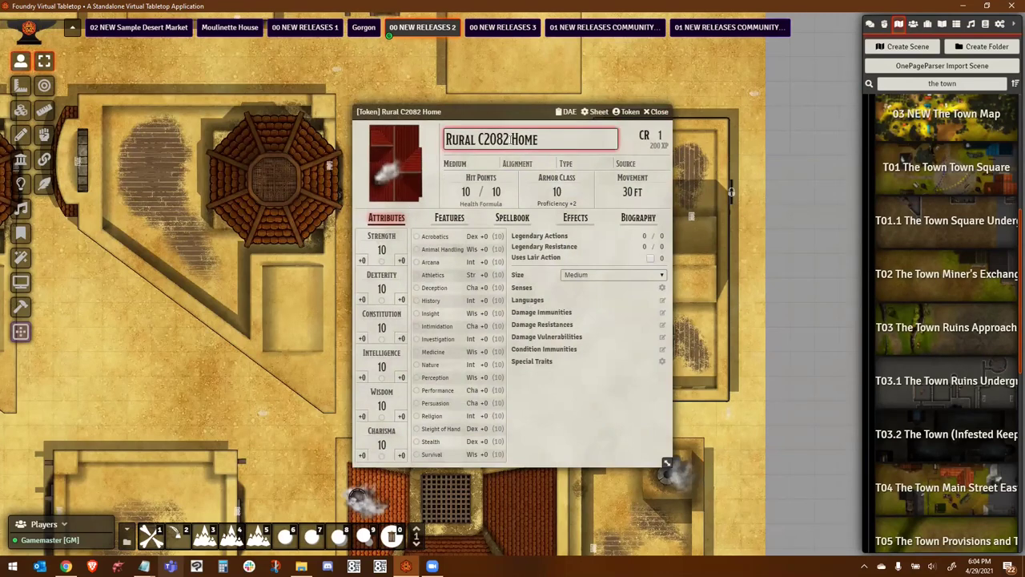
pyautogui.click(658, 112)
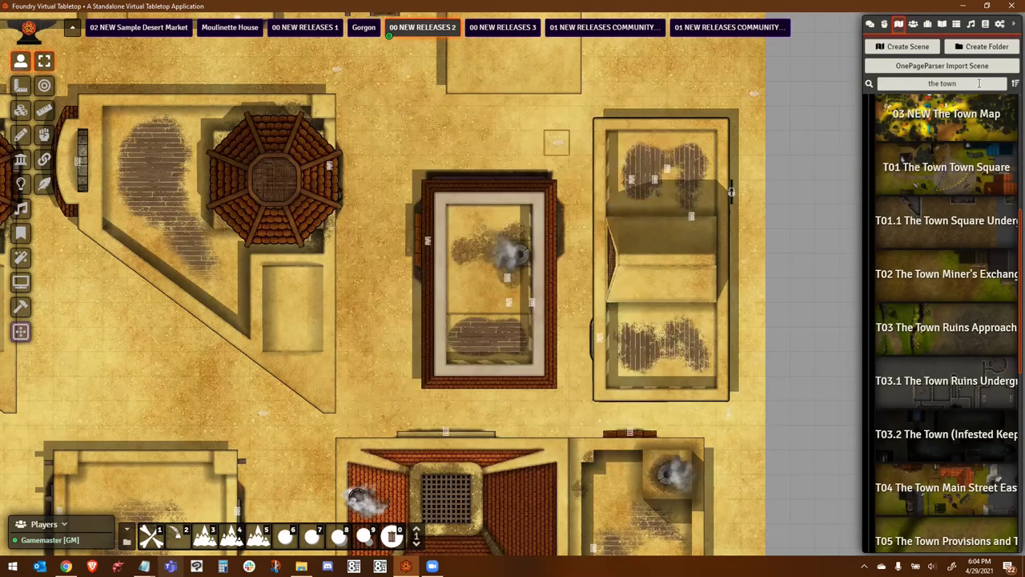
# - Search the actors directory for "2082"
pyautogui.click(914, 24)
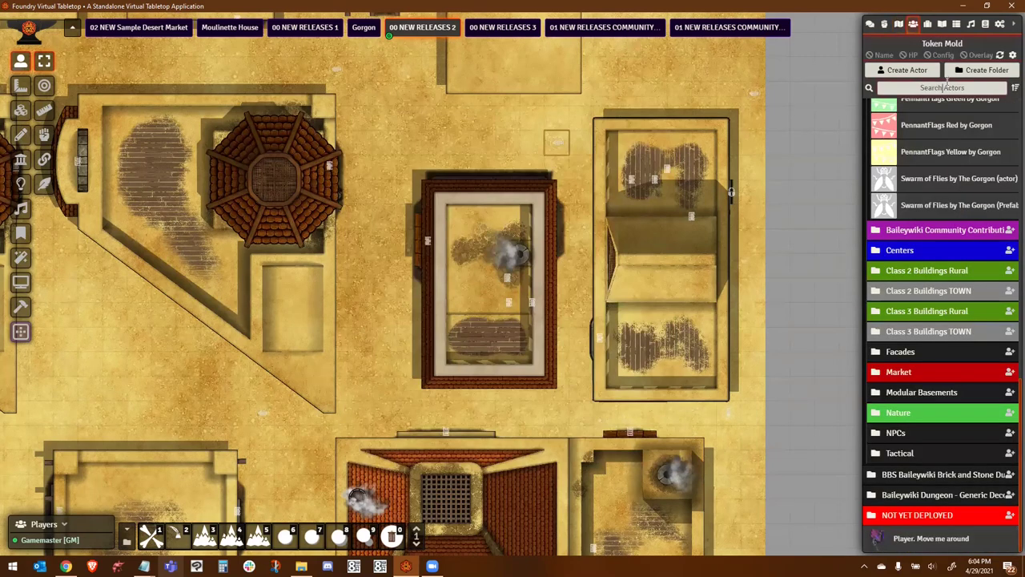
pyautogui.click(947, 84)
pyautogui.write('2082')
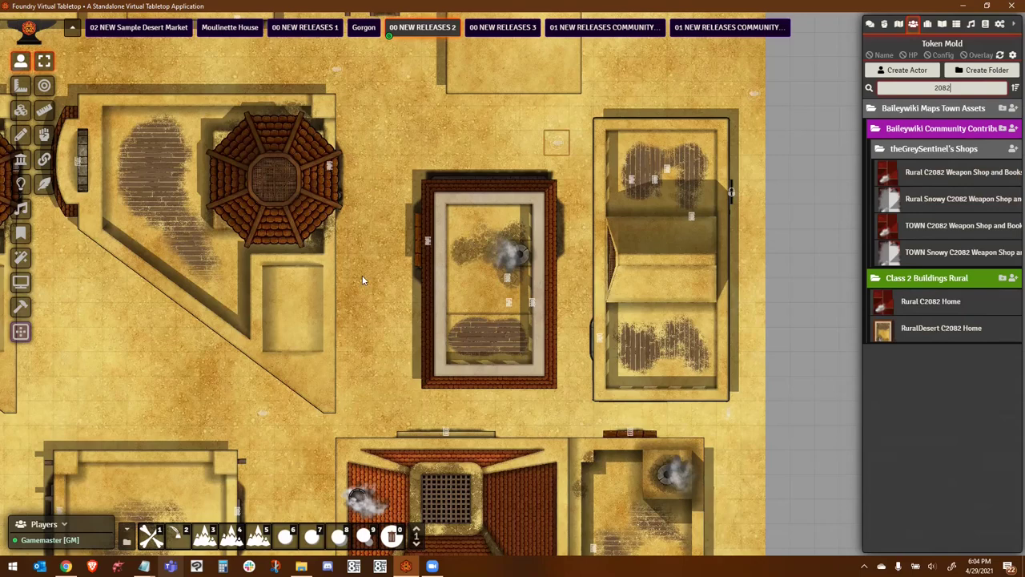
# - View the 00 NEW RELEASES 3 scene and examine its building interiors from the lower edge up to the top row
pyautogui.moveTo(365, 276); pyautogui.dragTo(591, 249)
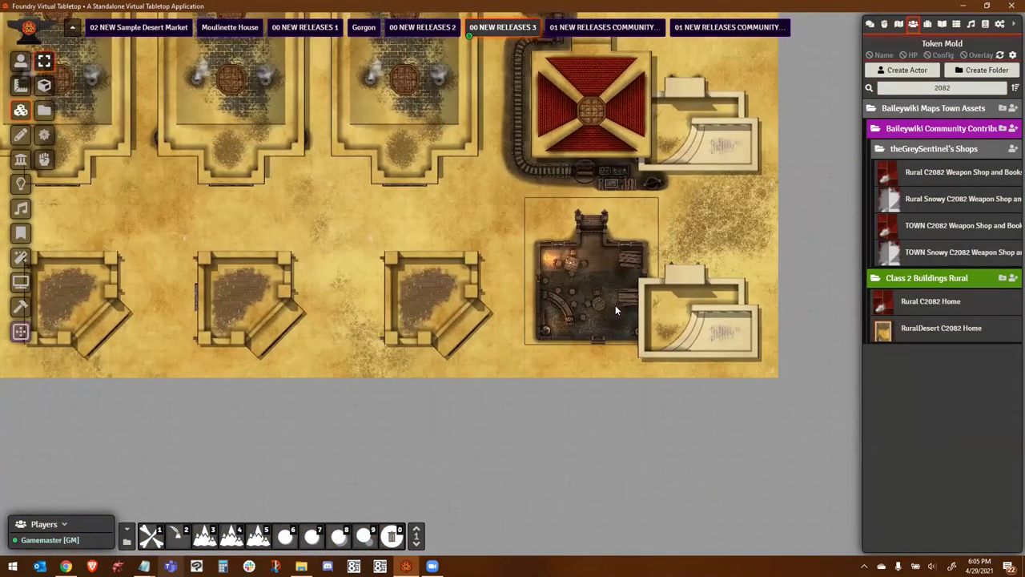
pyautogui.moveTo(297, 59); pyautogui.dragTo(354, 303)
pyautogui.moveTo(567, 197); pyautogui.dragTo(506, 356)
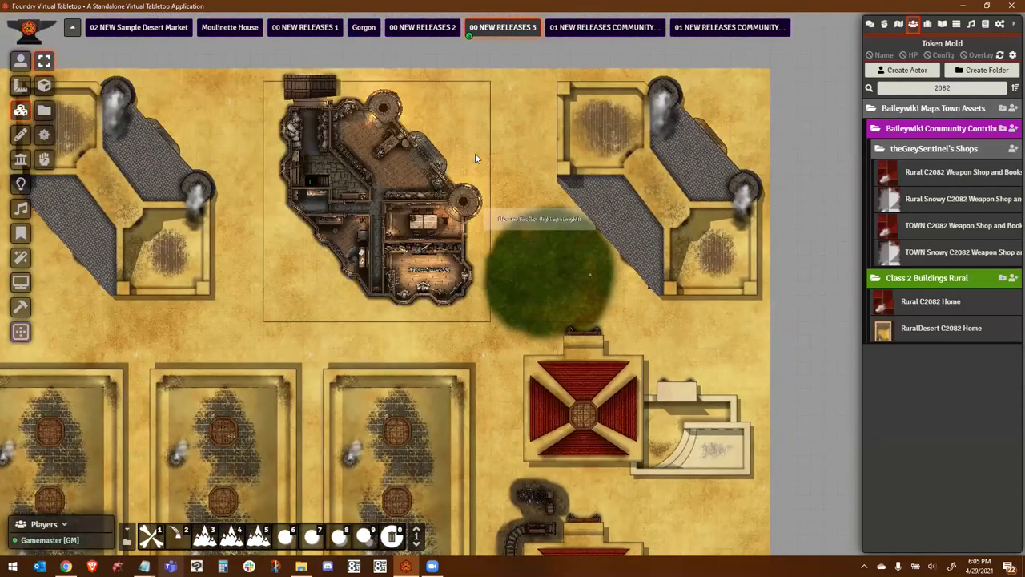
pyautogui.moveTo(566, 336); pyautogui.dragTo(552, 164)
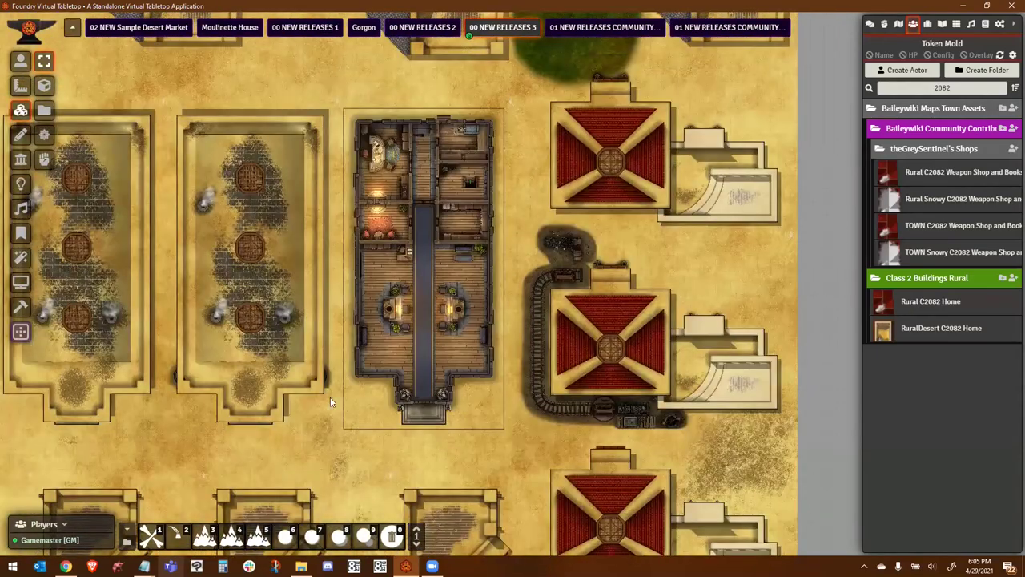
# - Open the first 01 NEW RELEASES COMMUNITY scene and examine its contributed buildings
pyautogui.click(603, 26)
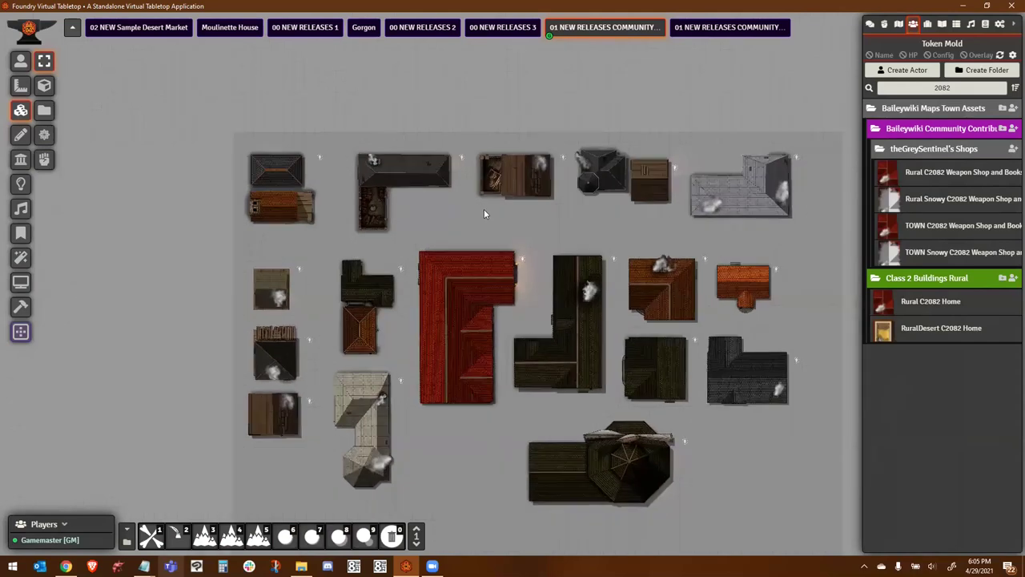
pyautogui.scroll(8, 482, 313)
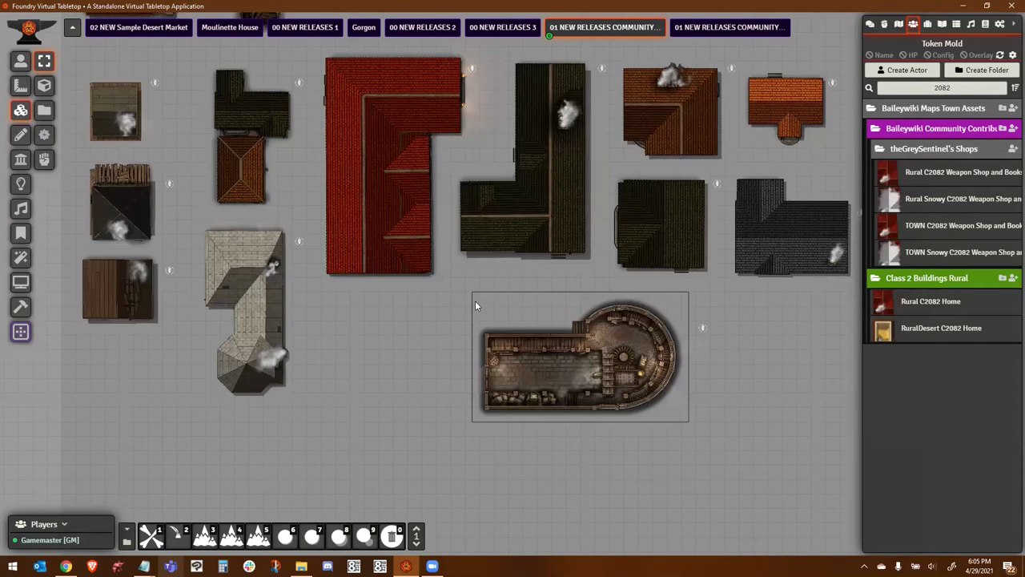
pyautogui.scroll(7, 313, 408)
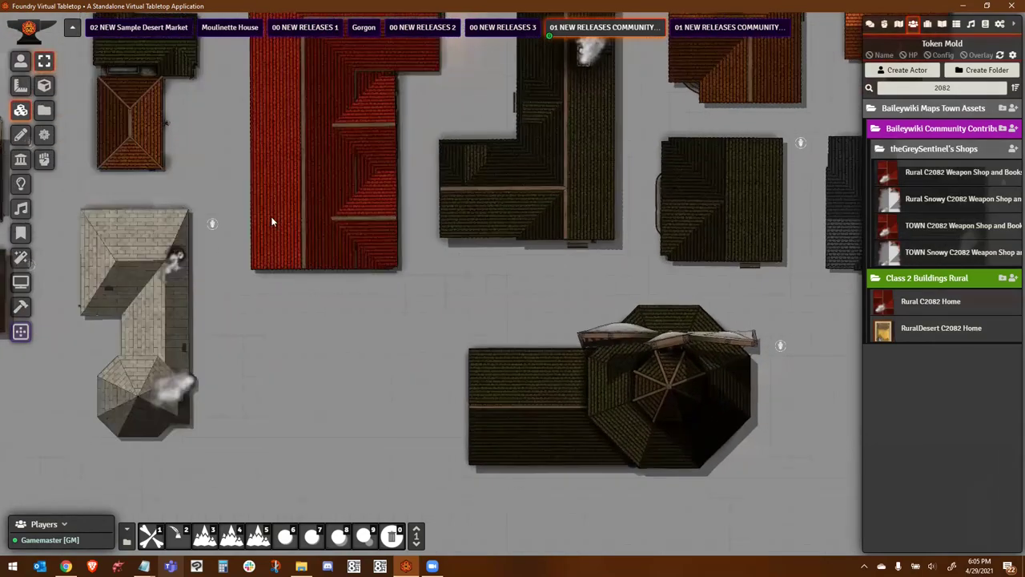
pyautogui.moveTo(289, 241); pyautogui.dragTo(371, 341)
pyautogui.moveTo(216, 183); pyautogui.dragTo(249, 298)
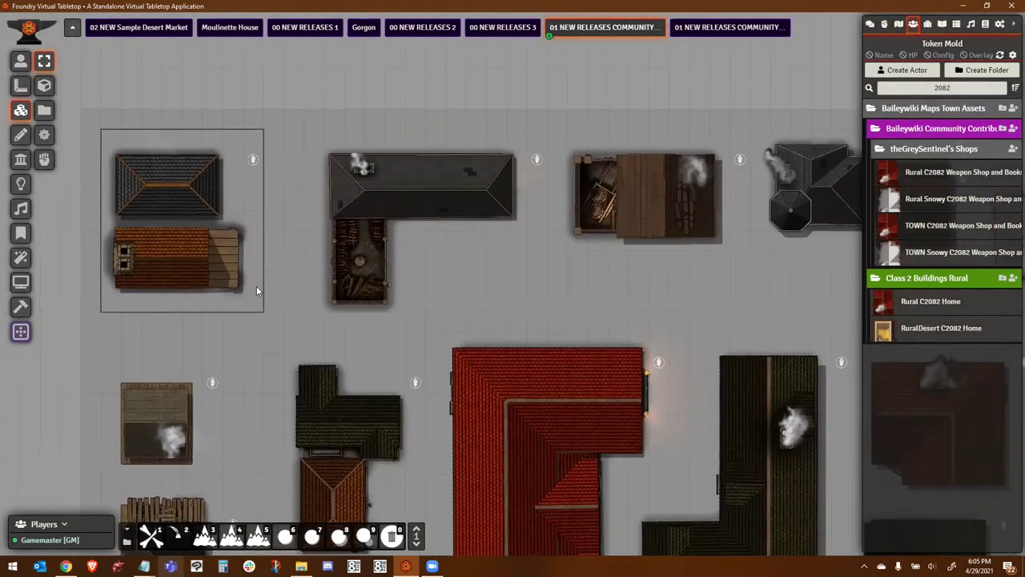
pyautogui.scroll(2, 270, 301)
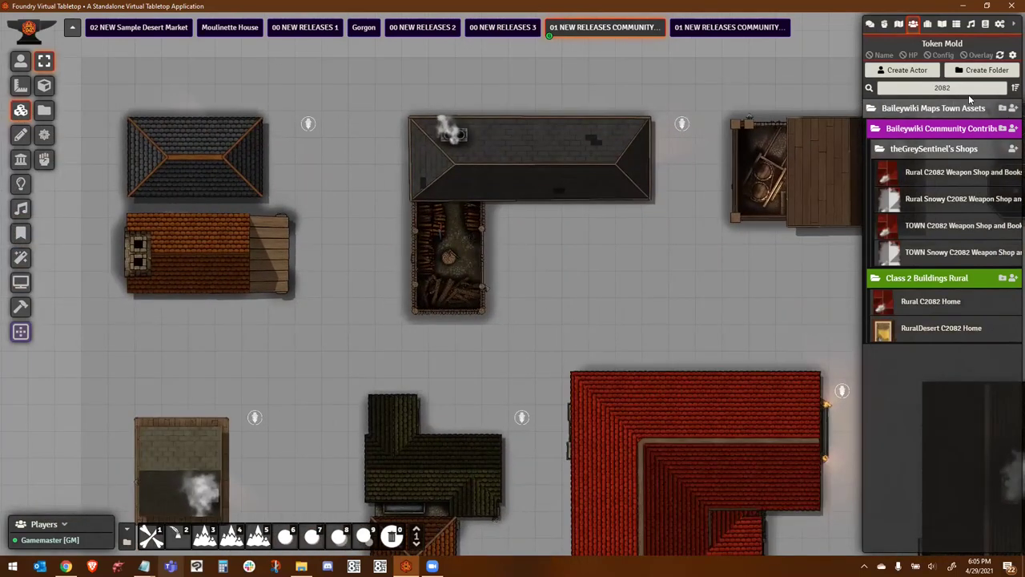
# - Clear the actor search and collapse and reopen the Baileywiki Maps Town Assets folder to list its subfolders
pyautogui.press('BackSpace')
pyautogui.press('BackSpace')
pyautogui.press('BackSpace')
pyautogui.press('BackSpace')
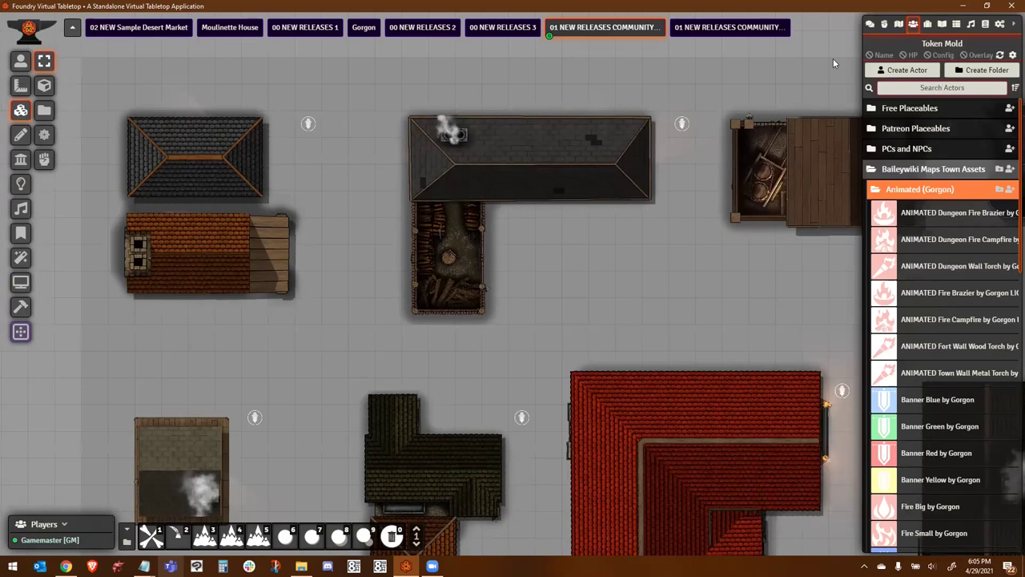
pyautogui.click(884, 168)
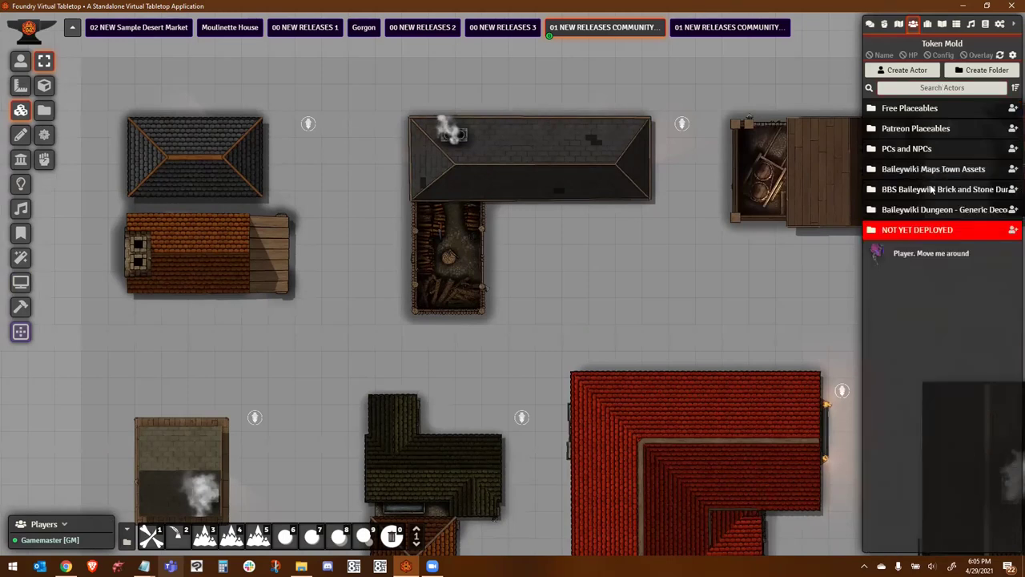
pyautogui.click(932, 169)
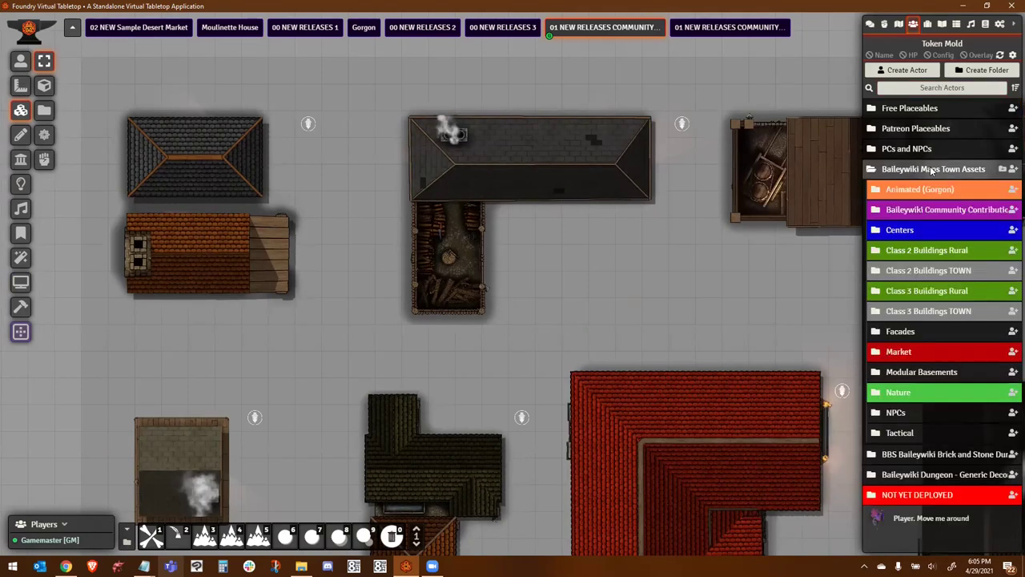
# - Expand the Baileywiki Community Contributions folder and examine the small stone building with the large hearth in the scene
pyautogui.click(942, 209)
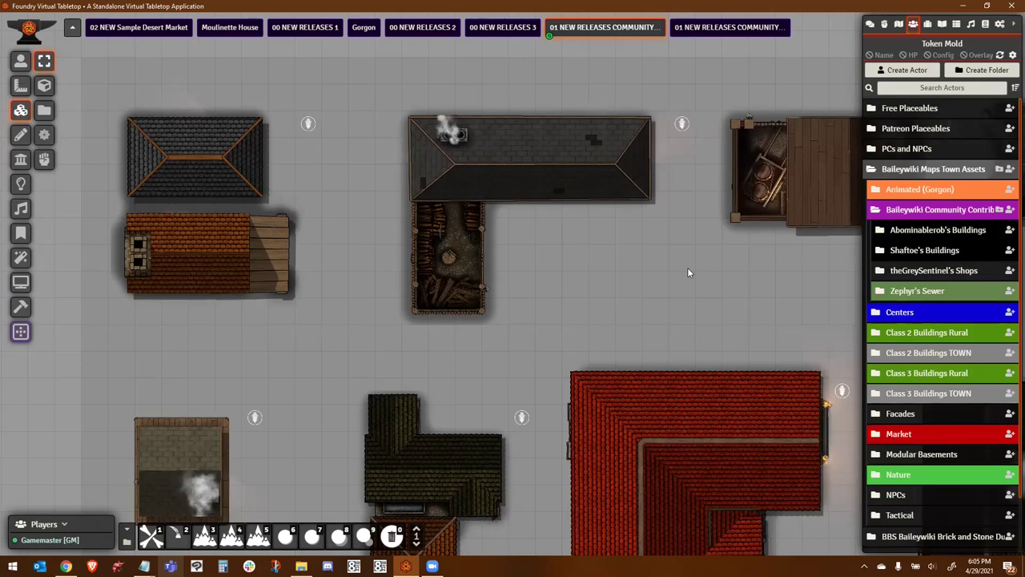
pyautogui.moveTo(446, 307); pyautogui.dragTo(569, 279)
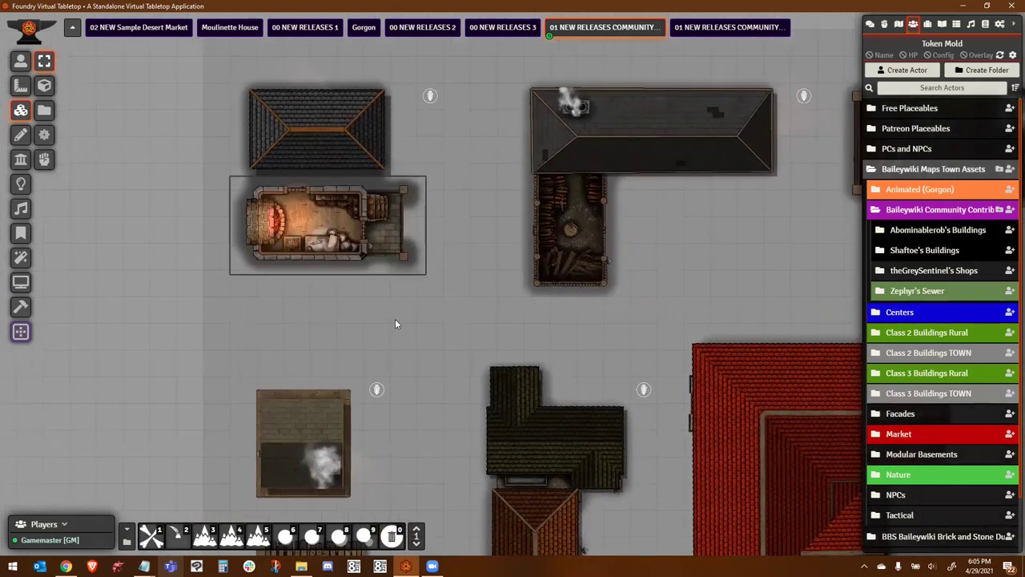
pyautogui.moveTo(414, 342); pyautogui.dragTo(447, 371)
# - Examine the long house with the attached wood yard, from its bedroom and stove to the dining area
pyautogui.scroll(9, 447, 371)
pyautogui.scroll(6, 447, 371)
pyautogui.moveTo(599, 353); pyautogui.dragTo(759, 455)
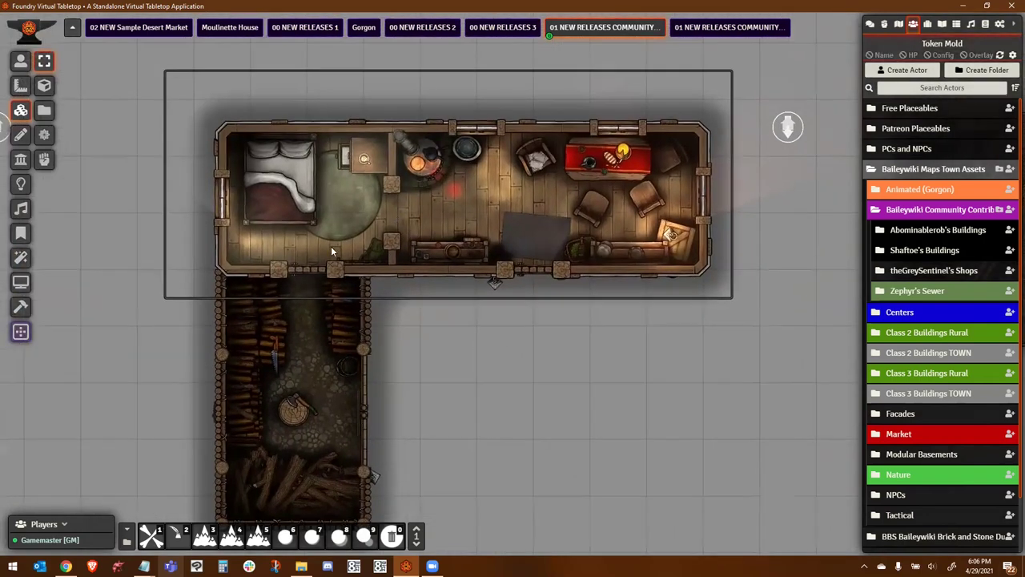
pyautogui.scroll(10, 357, 351)
pyautogui.moveTo(368, 392); pyautogui.dragTo(458, 301)
pyautogui.scroll(1, 400, 318)
pyautogui.moveTo(410, 268); pyautogui.dragTo(334, 445)
pyautogui.moveTo(742, 191); pyautogui.dragTo(536, 220)
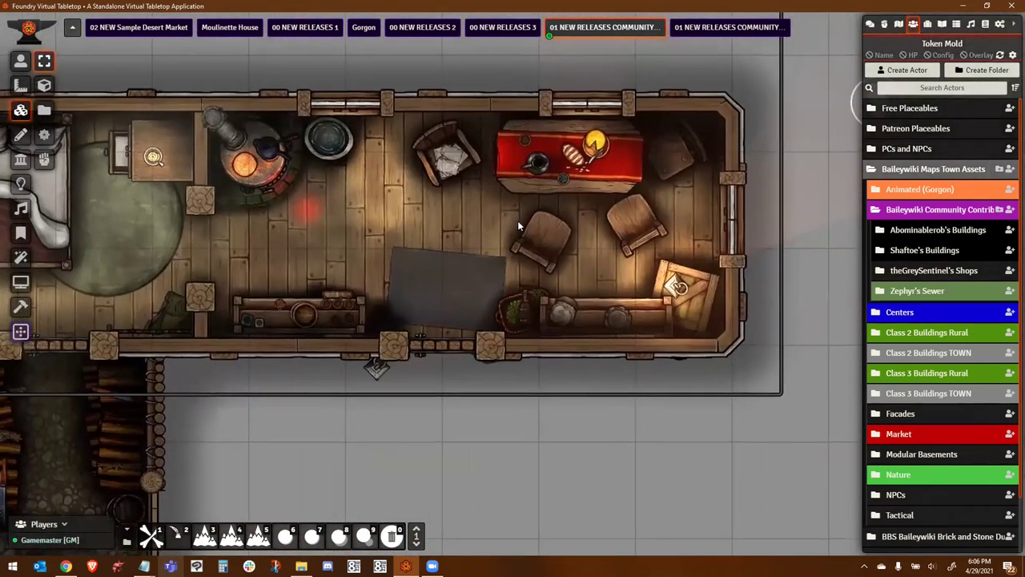
pyautogui.scroll(-3, 545, 223)
pyautogui.scroll(-7, 586, 208)
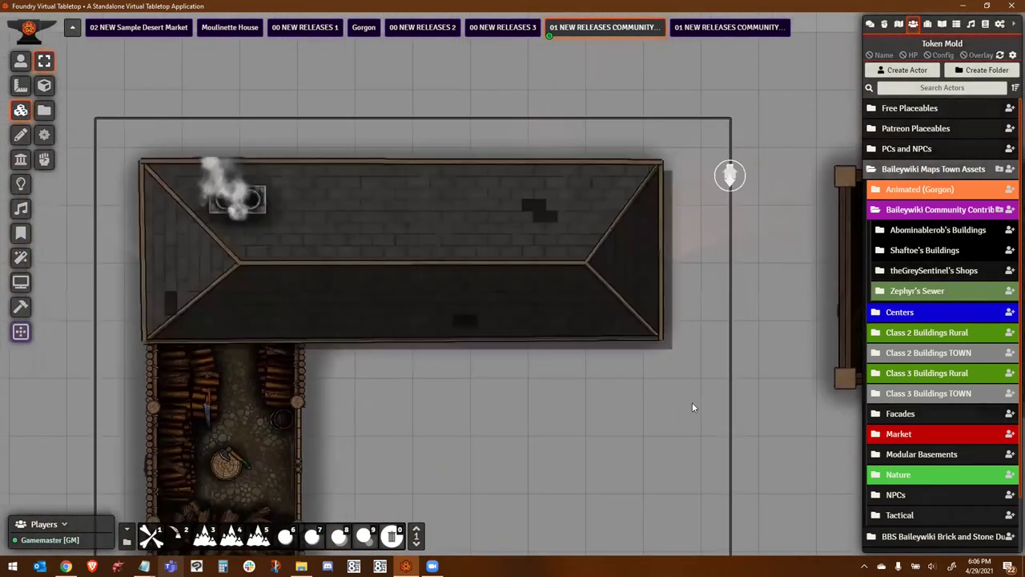
# - Examine the remaining top-row buildings, from the plank-roofed building with the barrel cart to the grey brick-roofed building
pyautogui.moveTo(613, 373); pyautogui.dragTo(296, 291)
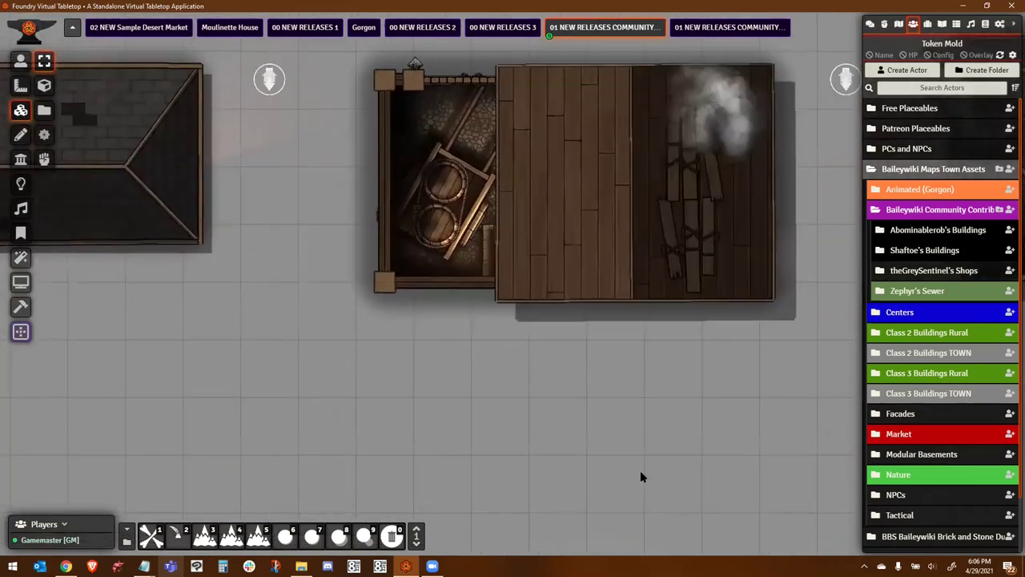
pyautogui.moveTo(641, 475); pyautogui.dragTo(507, 293)
pyautogui.moveTo(695, 196); pyautogui.dragTo(308, 354)
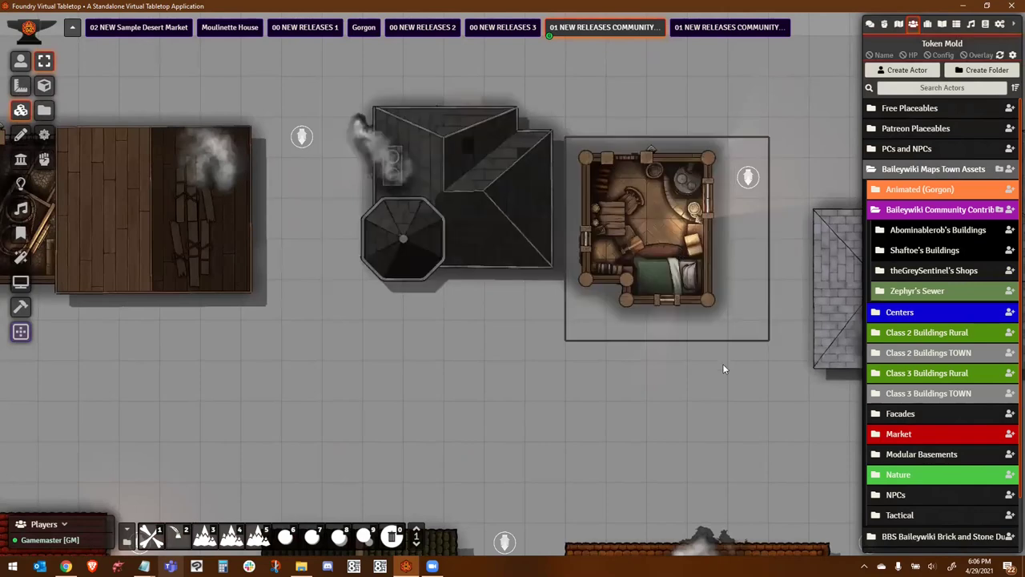
pyautogui.moveTo(833, 302); pyautogui.dragTo(578, 232)
pyautogui.moveTo(716, 204); pyautogui.dragTo(505, 169)
pyautogui.scroll(15, 532, 238)
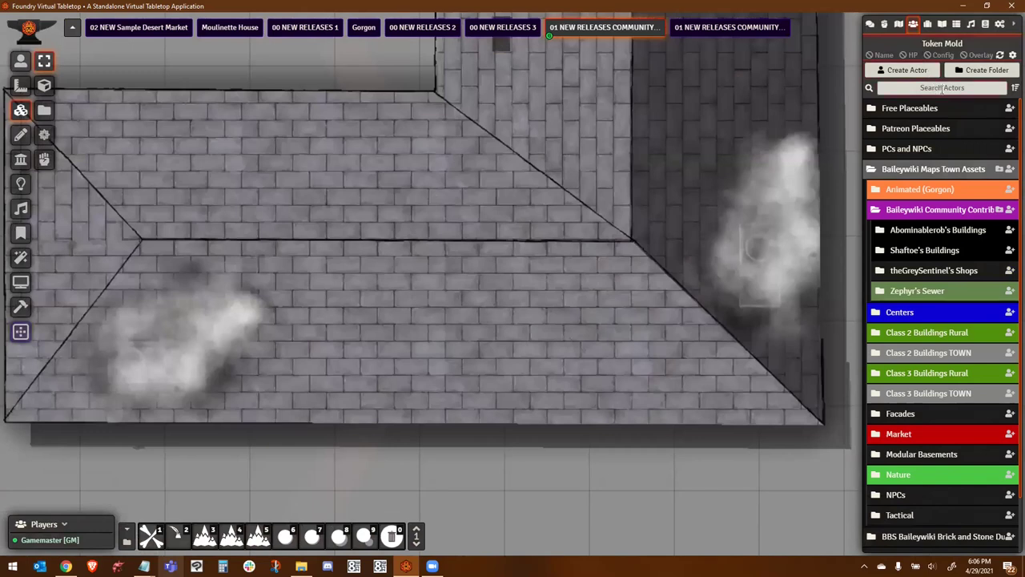
# - Search the actors for "play", place the Player token in the grey-roofed bathhouse, and walk it through both walking-water pools
pyautogui.write('play')
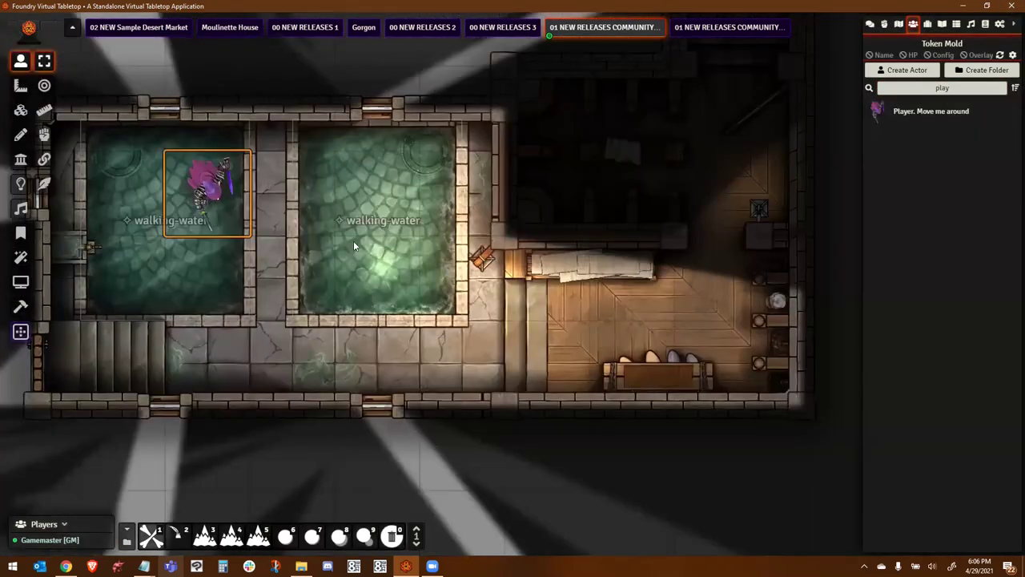
pyautogui.moveTo(225, 173); pyautogui.dragTo(140, 172)
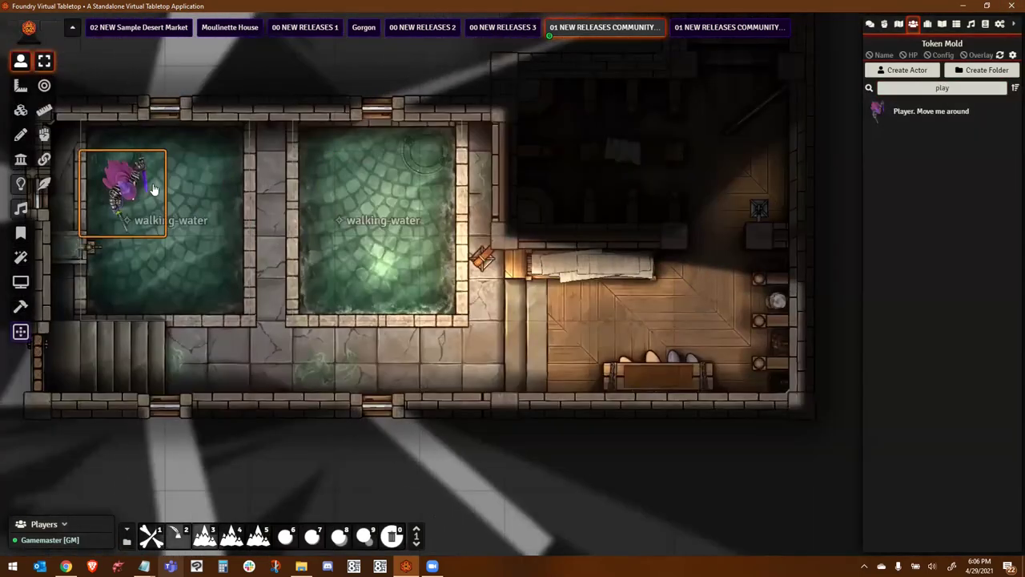
pyautogui.press('Down')
pyautogui.press('Right')
pyautogui.press('Right')
pyautogui.press('Right')
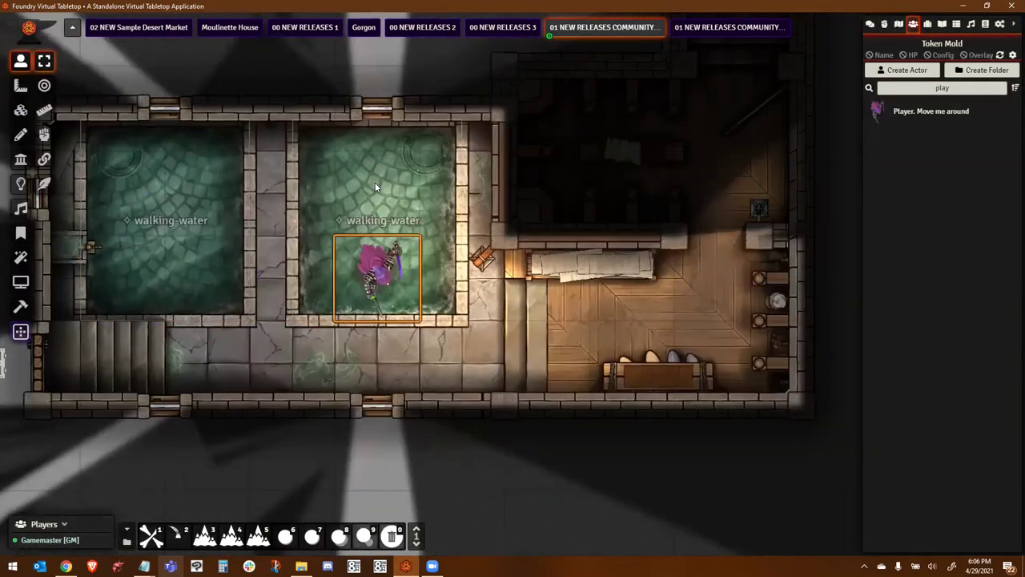
pyautogui.press('Down')
pyautogui.press('Right')
pyautogui.press('Right')
pyautogui.press('Up')
pyautogui.press('Left')
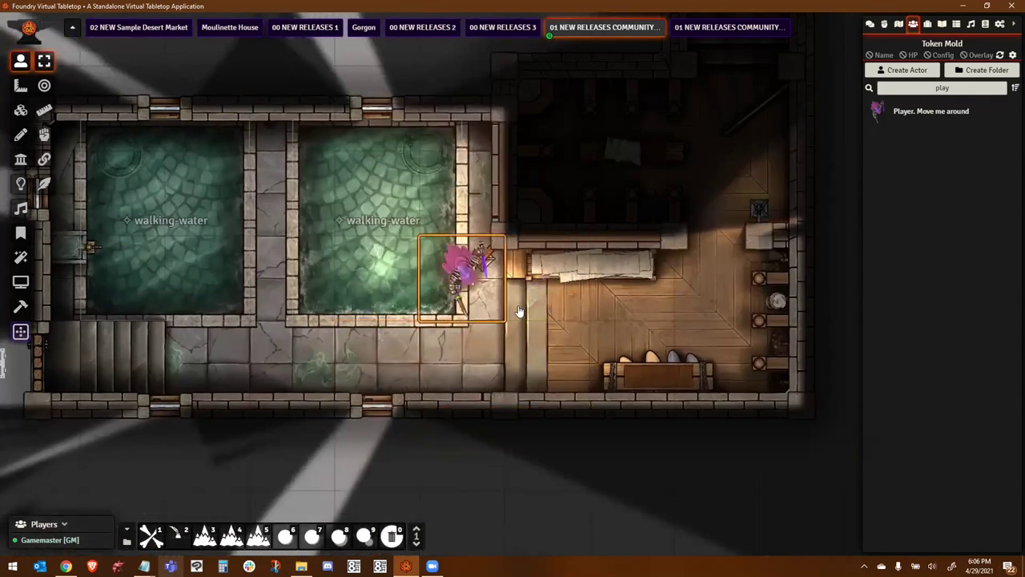
pyautogui.press('Left')
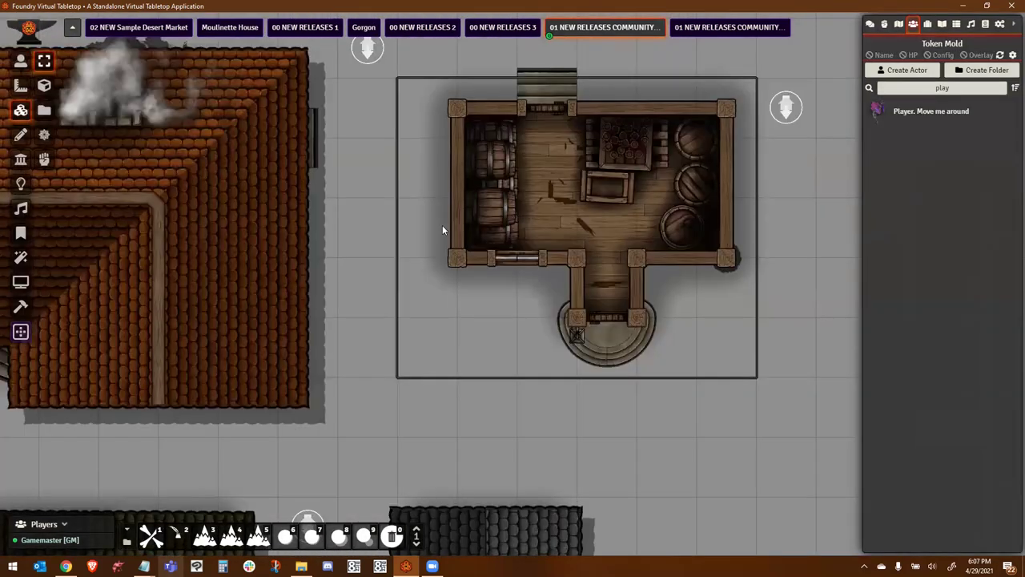
# - Examine the orange-roofed tavern with the U-shaped bar and the neighbouring barrel storehouse
pyautogui.moveTo(442, 225); pyautogui.dragTo(204, 265)
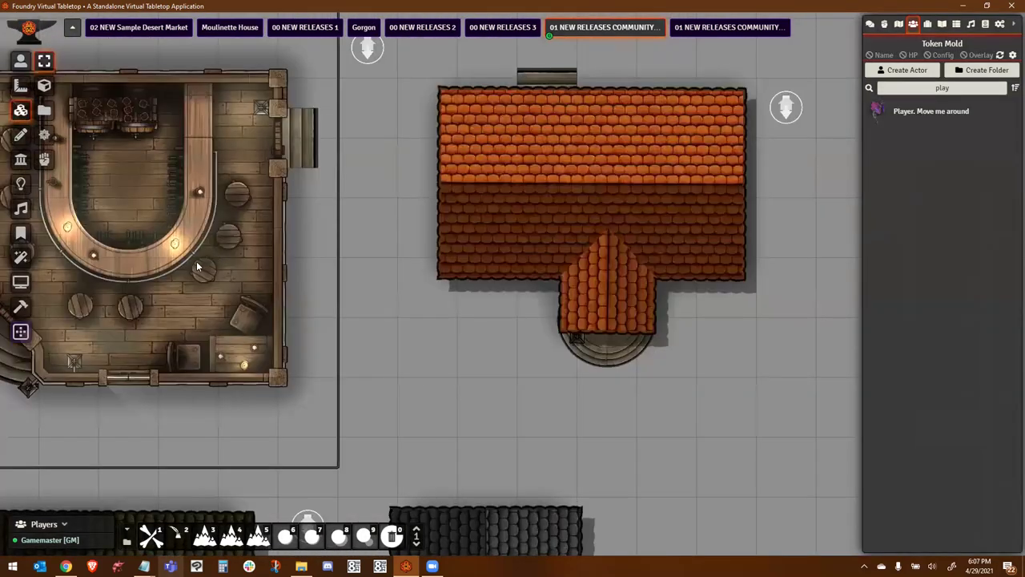
pyautogui.scroll(2, 427, 245)
pyautogui.moveTo(427, 247); pyautogui.dragTo(429, 246)
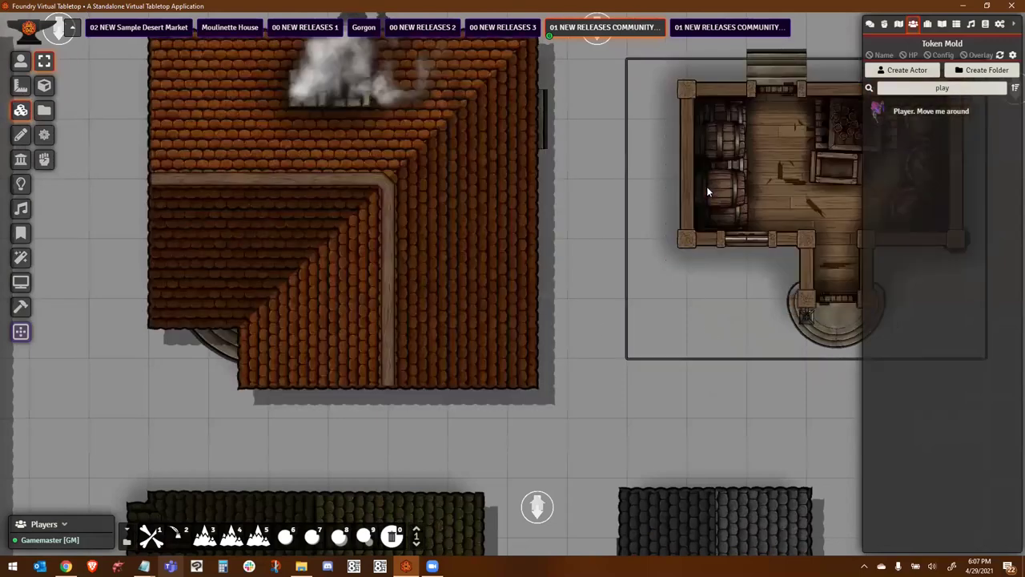
pyautogui.scroll(-5, 337, 196)
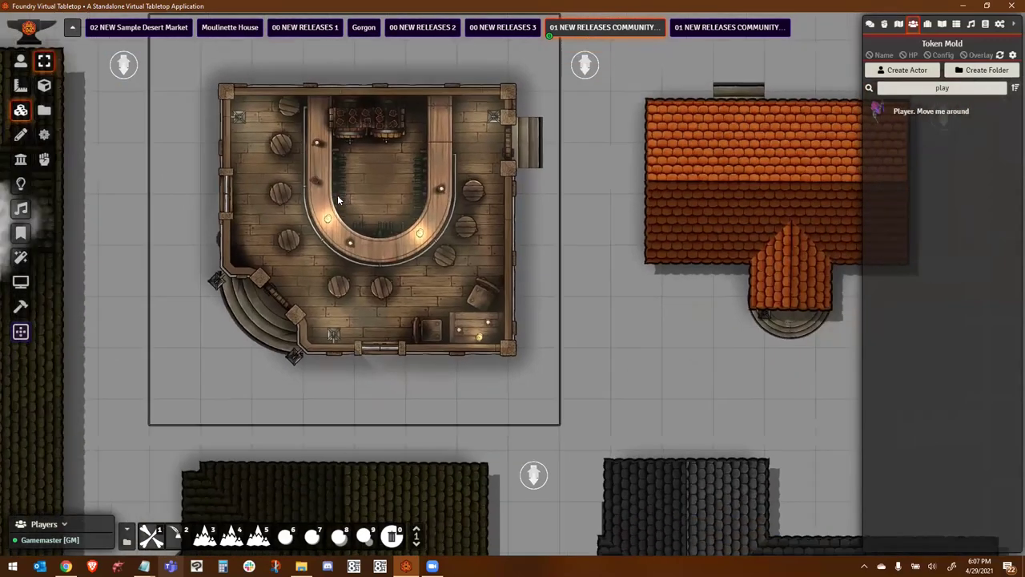
pyautogui.moveTo(418, 316); pyautogui.dragTo(398, 193)
# - Examine the dark green-roofed shop with the semicircular counter and view the grey-roofed building beside it
pyautogui.moveTo(437, 360); pyautogui.dragTo(452, 206)
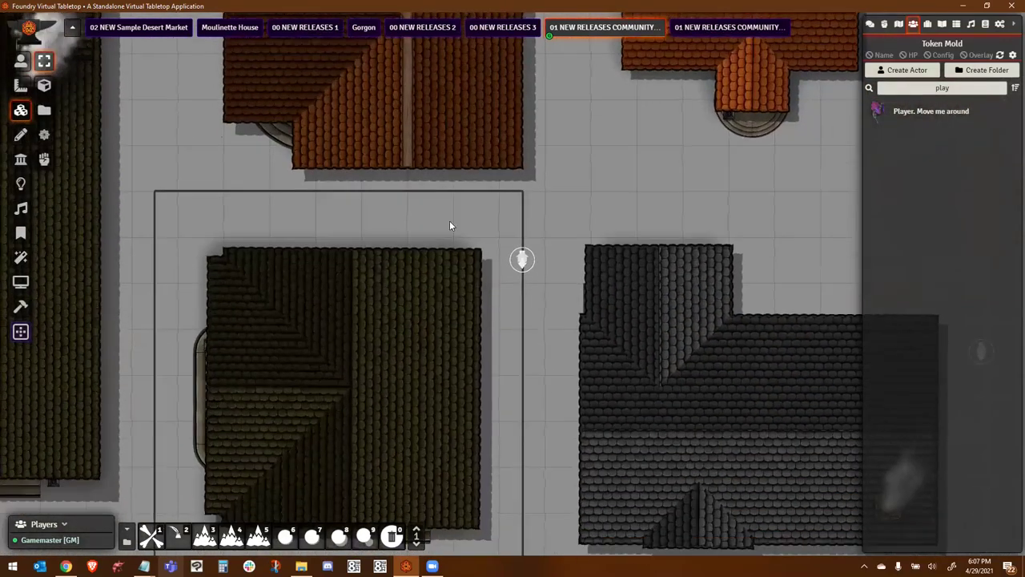
pyautogui.moveTo(408, 386); pyautogui.dragTo(401, 289)
pyautogui.scroll(8, 398, 334)
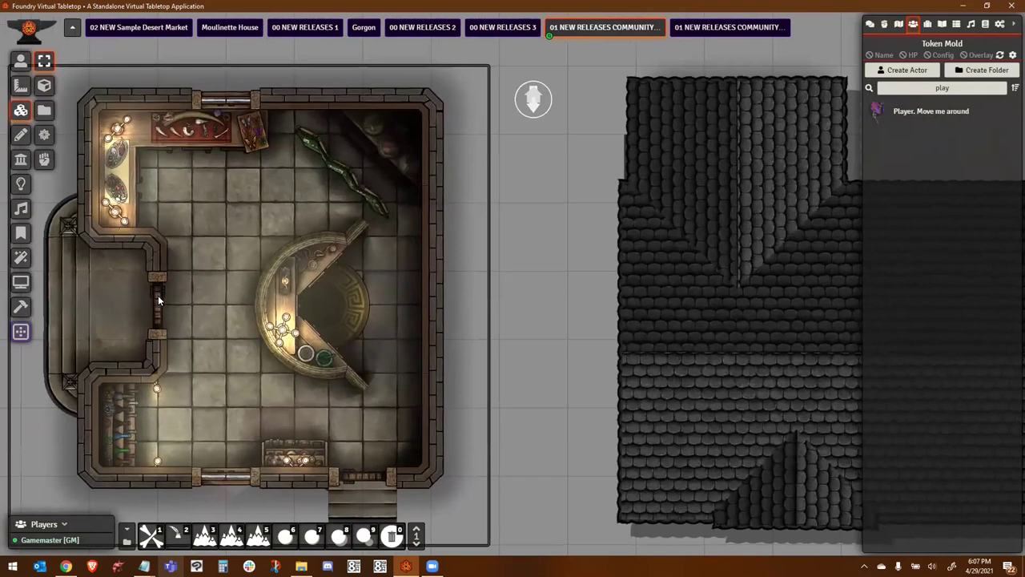
pyautogui.moveTo(284, 315); pyautogui.dragTo(410, 308)
pyautogui.moveTo(494, 346); pyautogui.dragTo(400, 357)
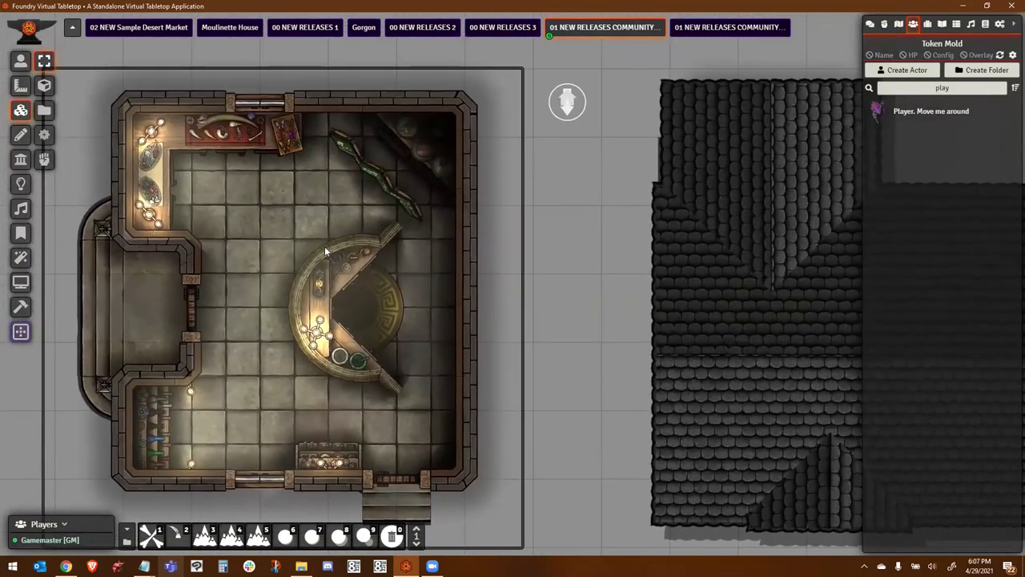
pyautogui.moveTo(294, 274); pyautogui.dragTo(38, 266)
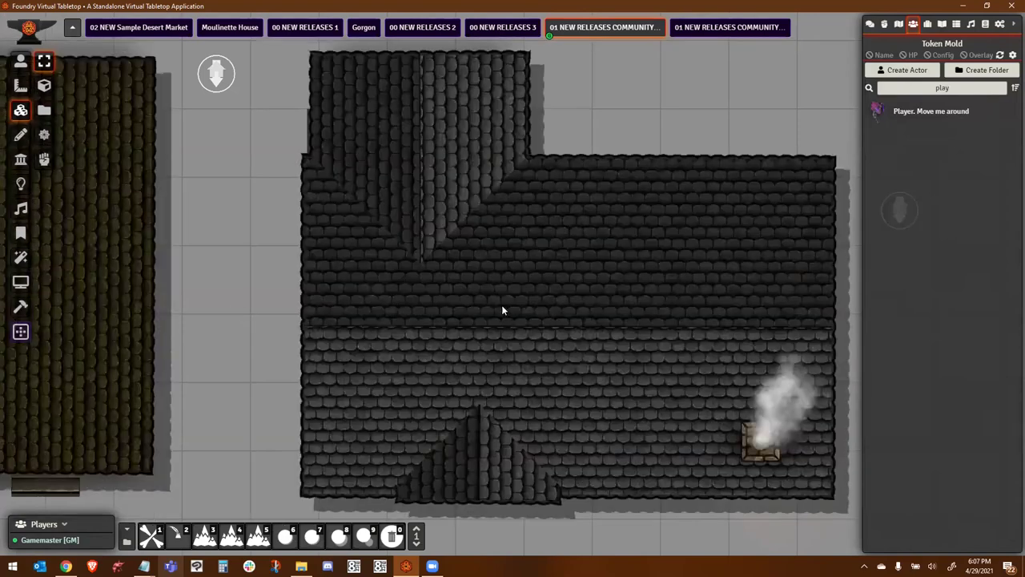
pyautogui.moveTo(501, 309); pyautogui.dragTo(969, 347)
# - Check the green-roofed shop's doors with the token controls, move on to the neighbouring buildings, and return to the tile controls
pyautogui.click(21, 61)
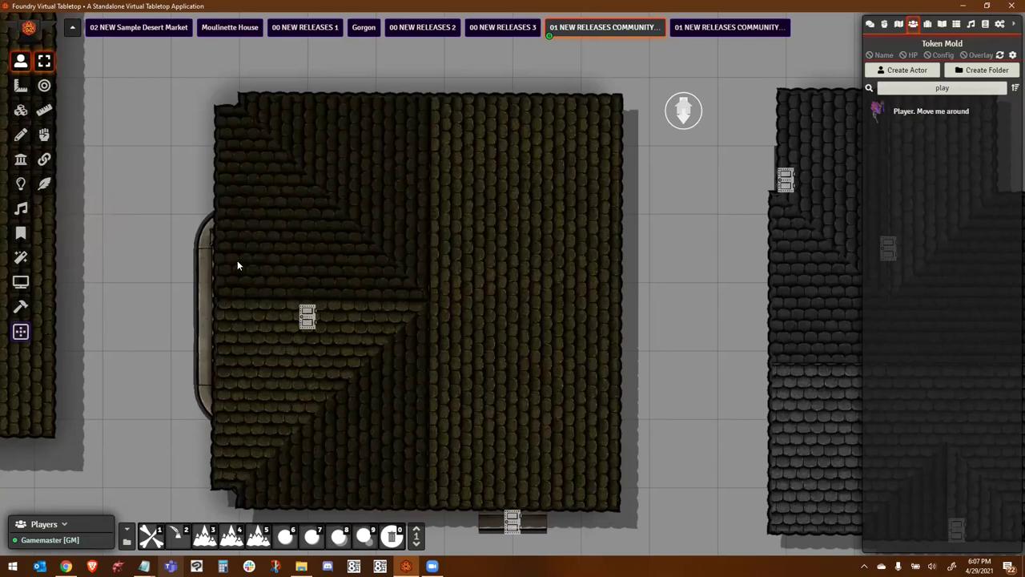
pyautogui.press('Left')
pyautogui.press('Left')
pyautogui.press('Left')
pyautogui.press('Left')
pyautogui.press('Left')
pyautogui.click(20, 109)
# - Examine the red-roofed building's entrance hall and meeting room, comparing the token-control view with the tile-control view
pyautogui.moveTo(331, 275); pyautogui.dragTo(614, 298)
pyautogui.moveTo(301, 273); pyautogui.dragTo(652, 335)
pyautogui.moveTo(182, 165); pyautogui.dragTo(430, 277)
pyautogui.moveTo(434, 360); pyautogui.dragTo(371, 366)
pyautogui.scroll(-3, 372, 367)
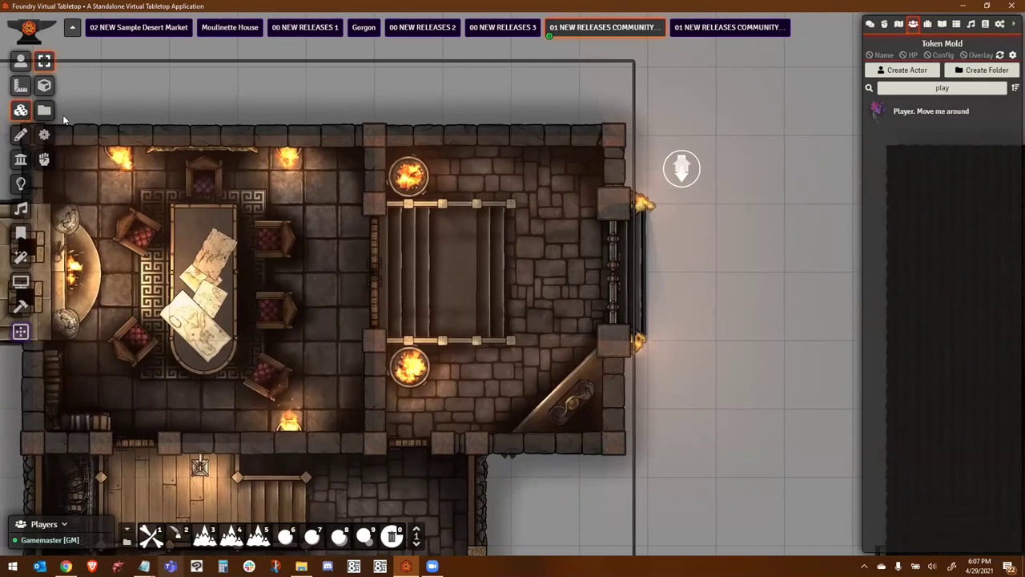
pyautogui.click(21, 60)
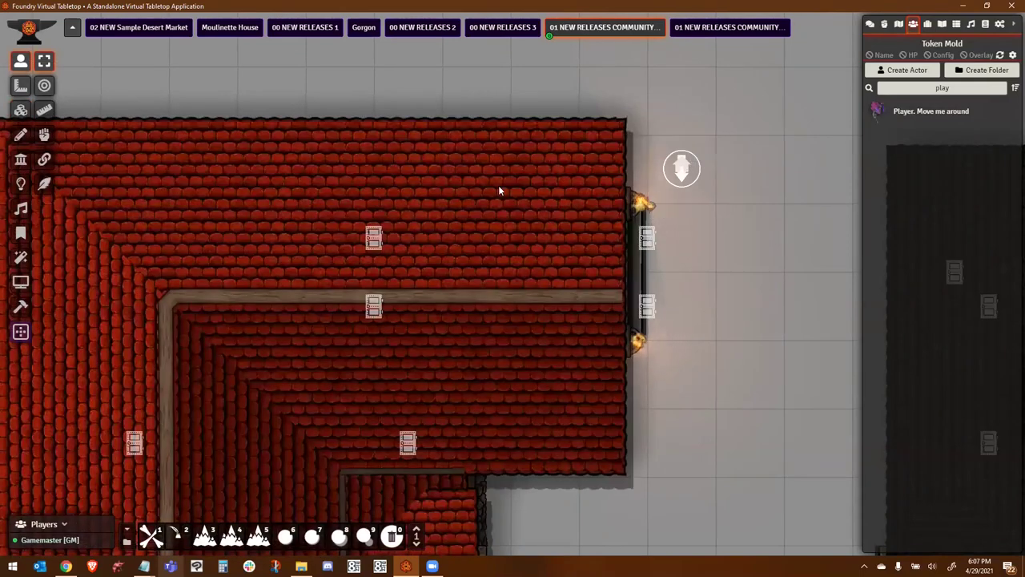
pyautogui.click(22, 110)
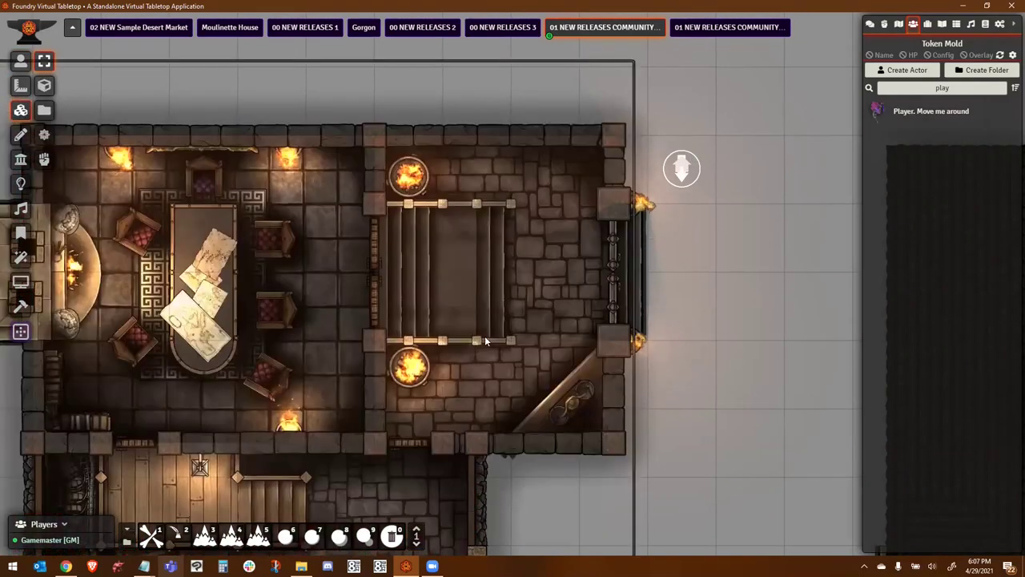
pyautogui.scroll(3, 485, 330)
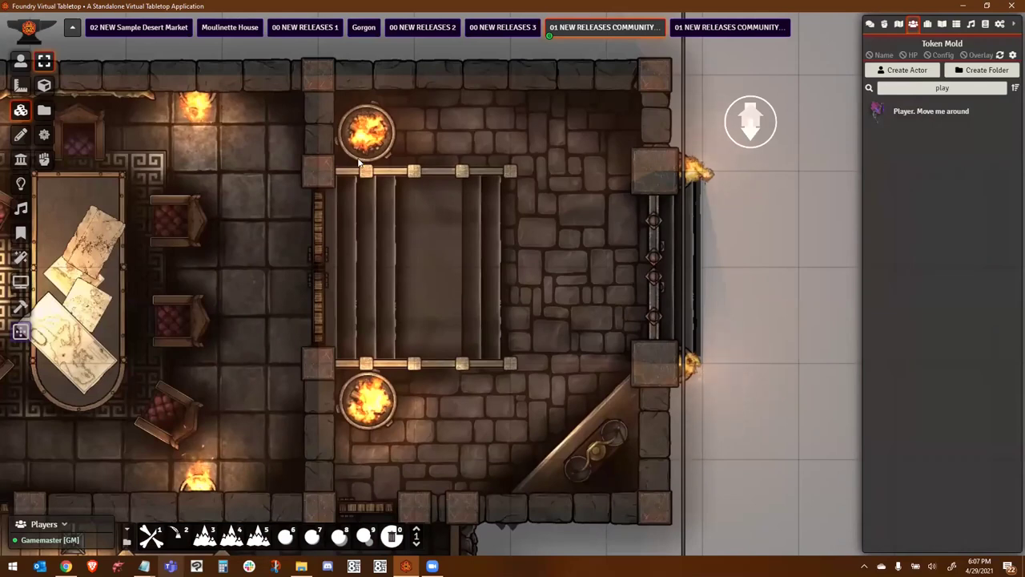
pyautogui.moveTo(421, 305); pyautogui.dragTo(645, 292)
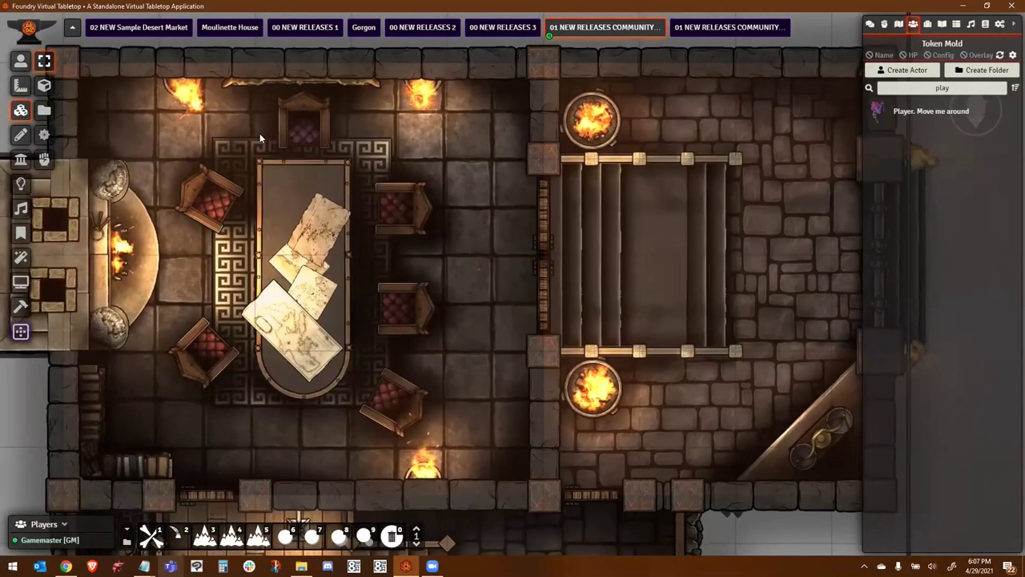
# - Examine the red-roofed building's remaining rooms, from the scales and desk down to the cart storage at its lower end
pyautogui.moveTo(236, 152); pyautogui.dragTo(383, 42)
pyautogui.moveTo(357, 214); pyautogui.dragTo(320, 16)
pyautogui.moveTo(433, 441); pyautogui.dragTo(421, 166)
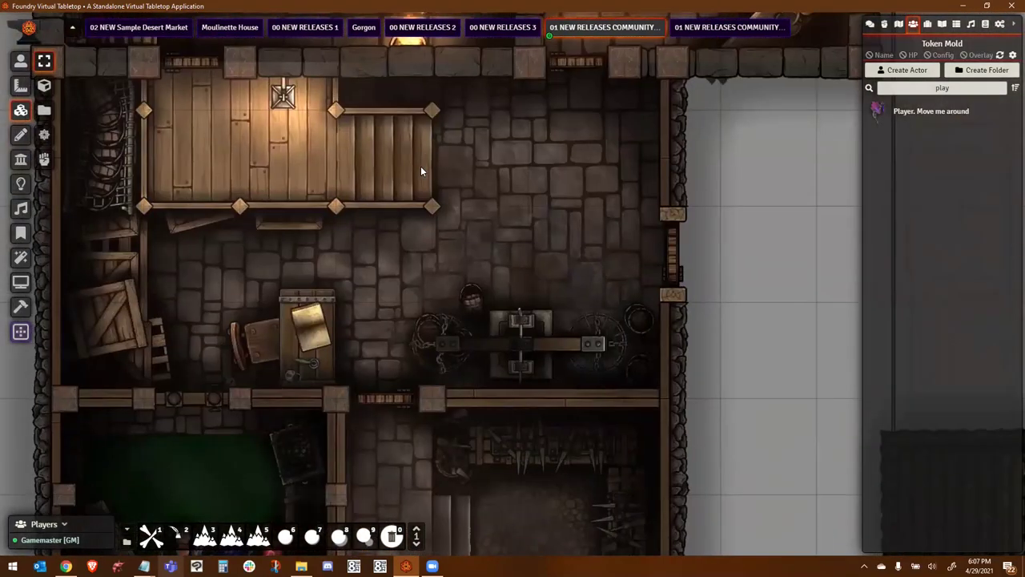
pyautogui.moveTo(477, 310); pyautogui.dragTo(491, 232)
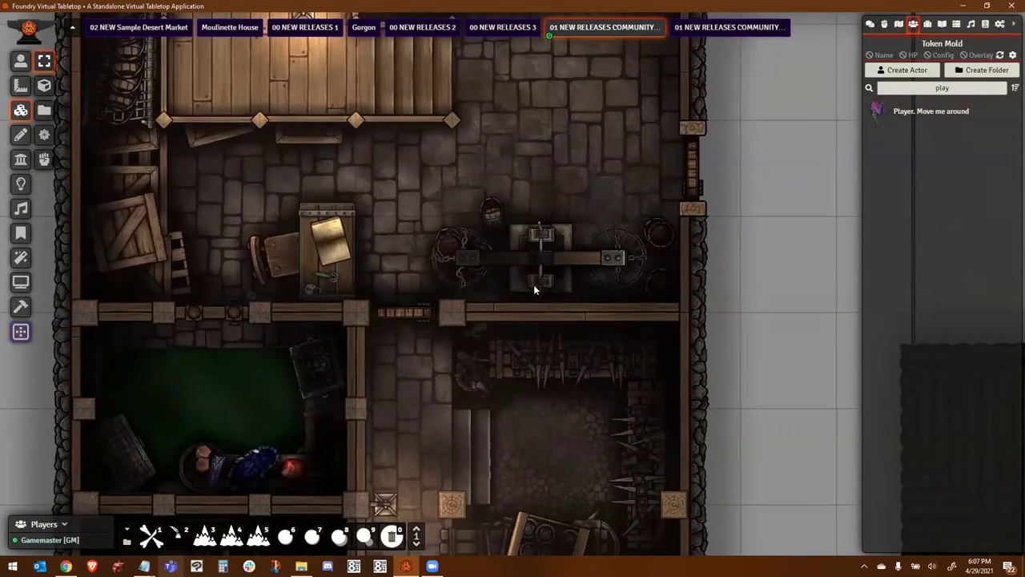
pyautogui.press('Down')
pyautogui.press('Down')
pyautogui.press('Down')
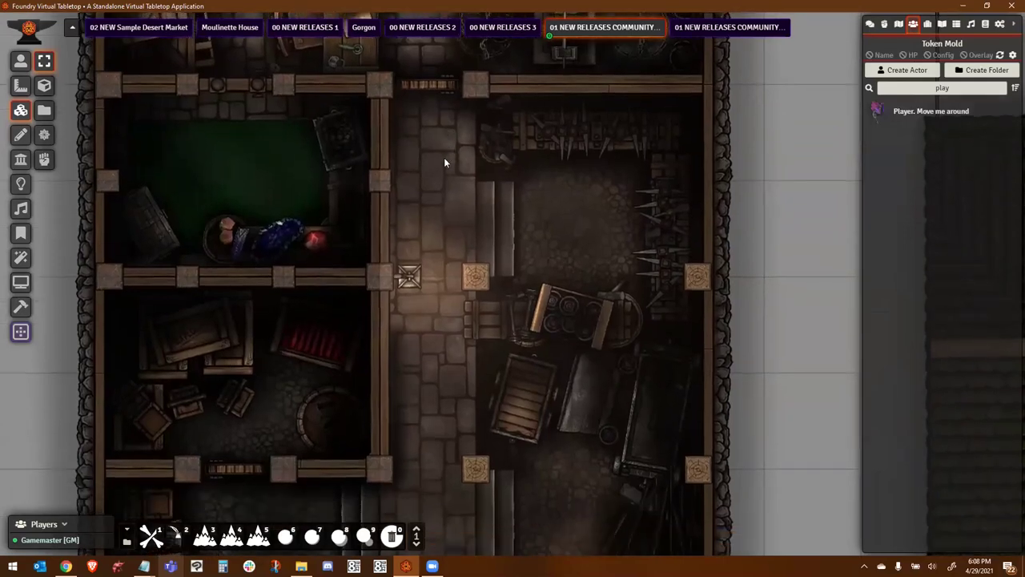
pyautogui.press('Down')
pyautogui.press('Down')
pyautogui.press('Down')
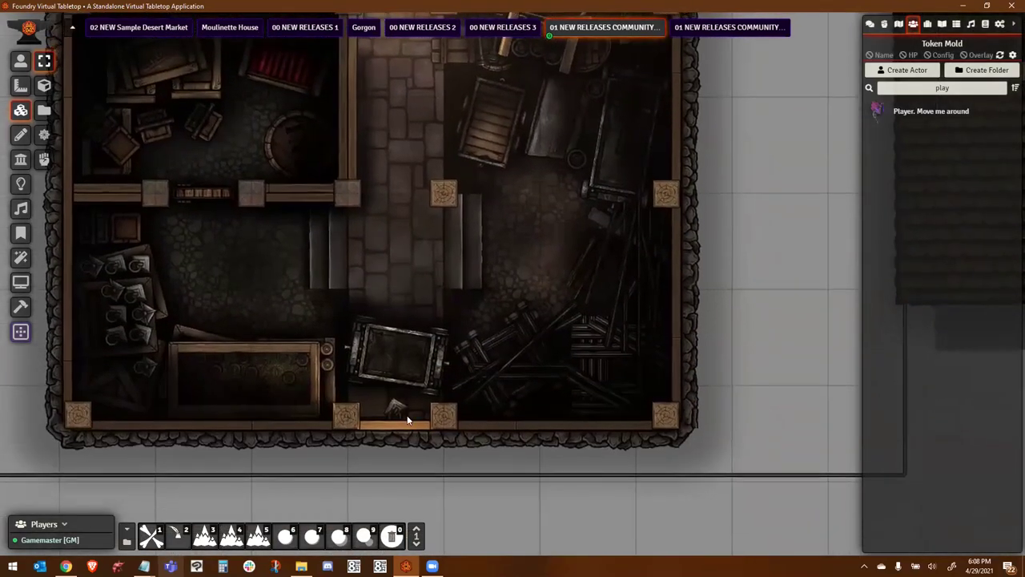
pyautogui.moveTo(505, 186); pyautogui.dragTo(497, 285)
pyautogui.scroll(-13, 491, 283)
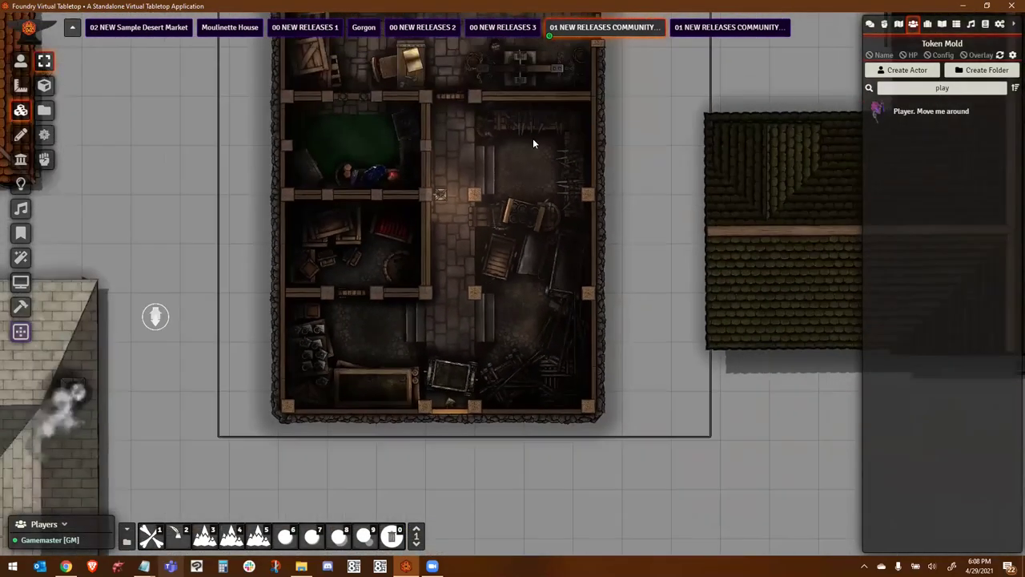
# - Move past the red-roofed building and examine the stable with its hay room and row of stalls
pyautogui.moveTo(532, 144); pyautogui.dragTo(418, 527)
pyautogui.moveTo(596, 128); pyautogui.dragTo(546, 284)
pyautogui.scroll(-11, 546, 284)
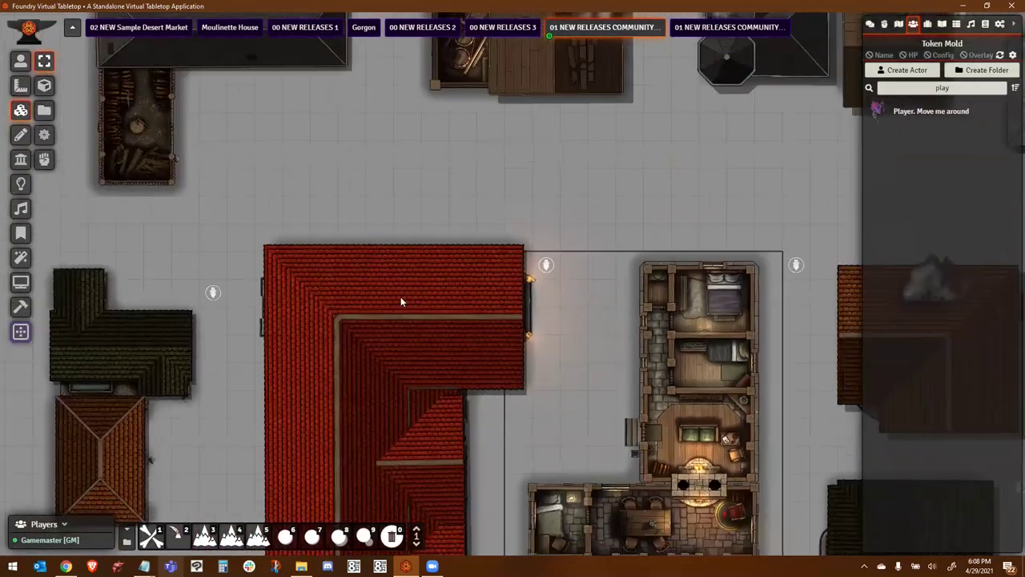
pyautogui.moveTo(424, 282); pyautogui.dragTo(549, 245)
pyautogui.moveTo(309, 384); pyautogui.dragTo(501, 300)
pyautogui.scroll(11, 501, 301)
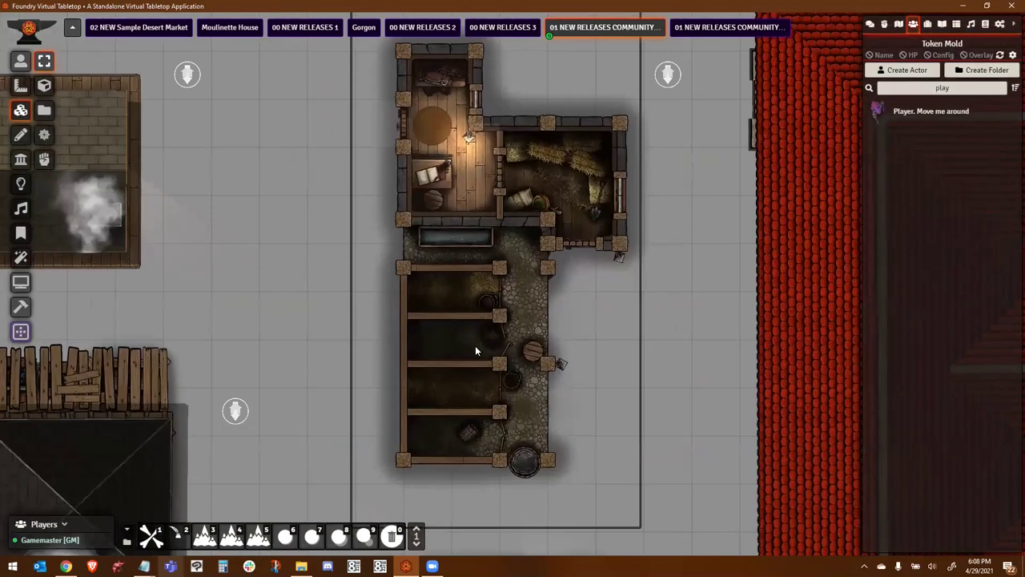
pyautogui.moveTo(515, 345); pyautogui.dragTo(670, 255)
# - Examine the plank-roofed cottage and the one-room cottage with the green bed, comparing the token-control and tile-control views
pyautogui.moveTo(265, 413); pyautogui.dragTo(341, 359)
pyautogui.scroll(5, 342, 363)
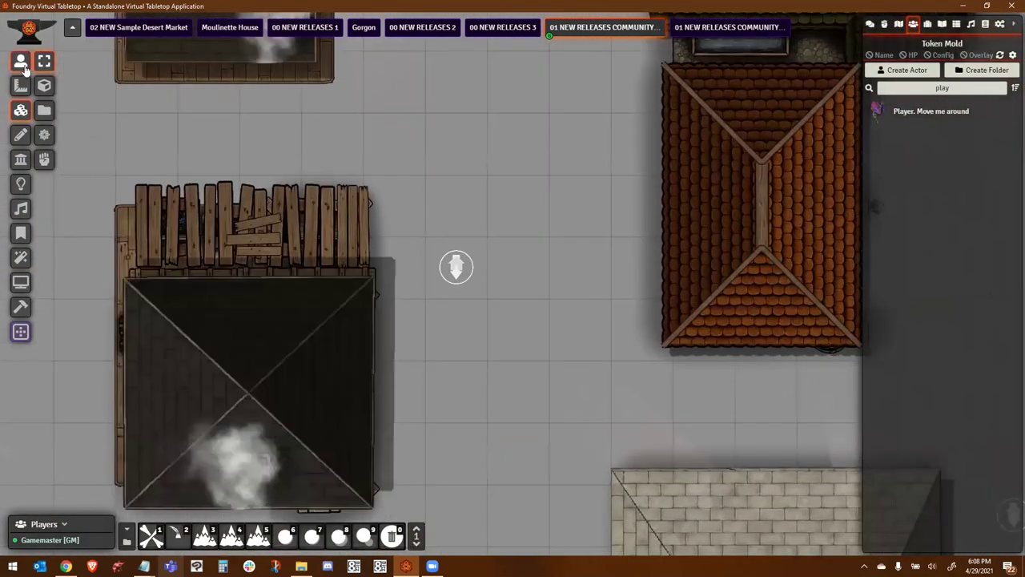
pyautogui.click(21, 62)
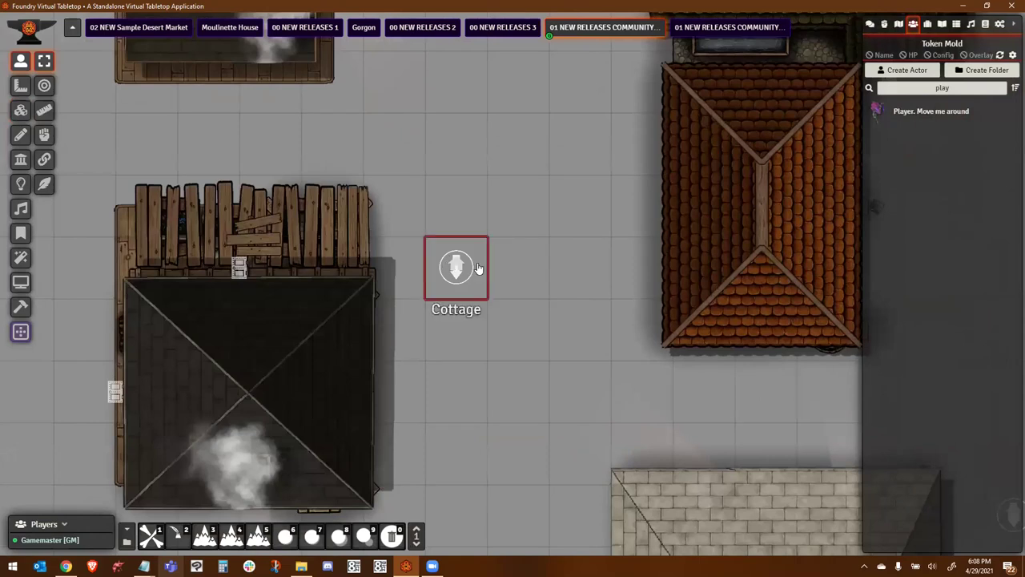
pyautogui.click(21, 109)
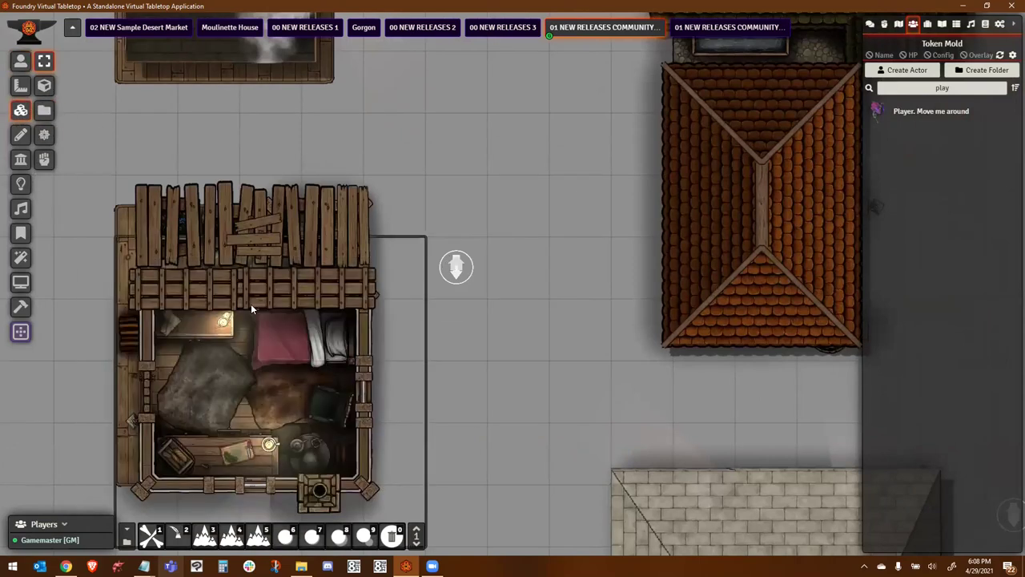
pyautogui.moveTo(200, 380); pyautogui.dragTo(432, 219)
pyautogui.moveTo(503, 241); pyautogui.dragTo(523, 522)
pyautogui.moveTo(500, 156); pyautogui.dragTo(447, 393)
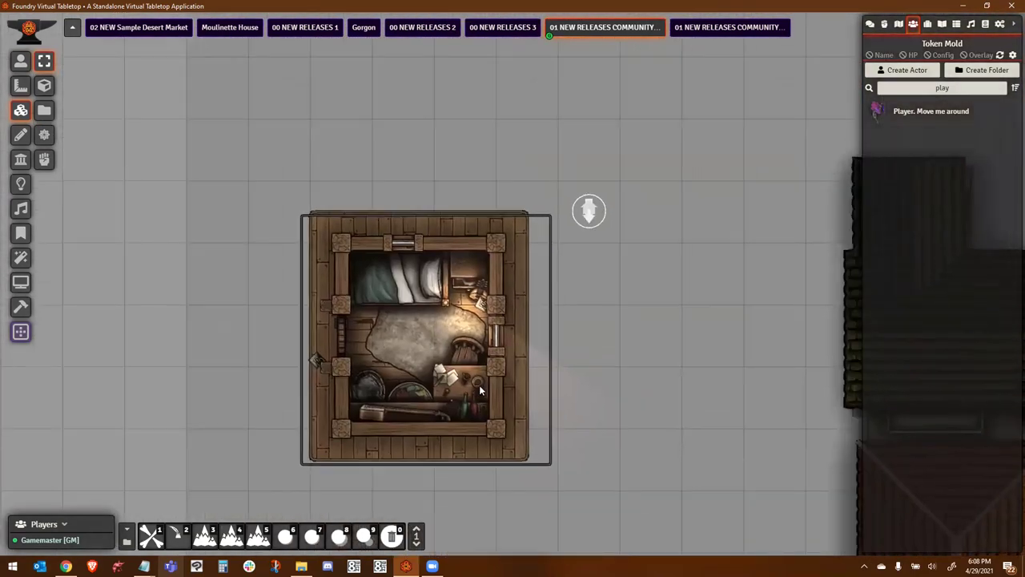
pyautogui.scroll(3, 433, 319)
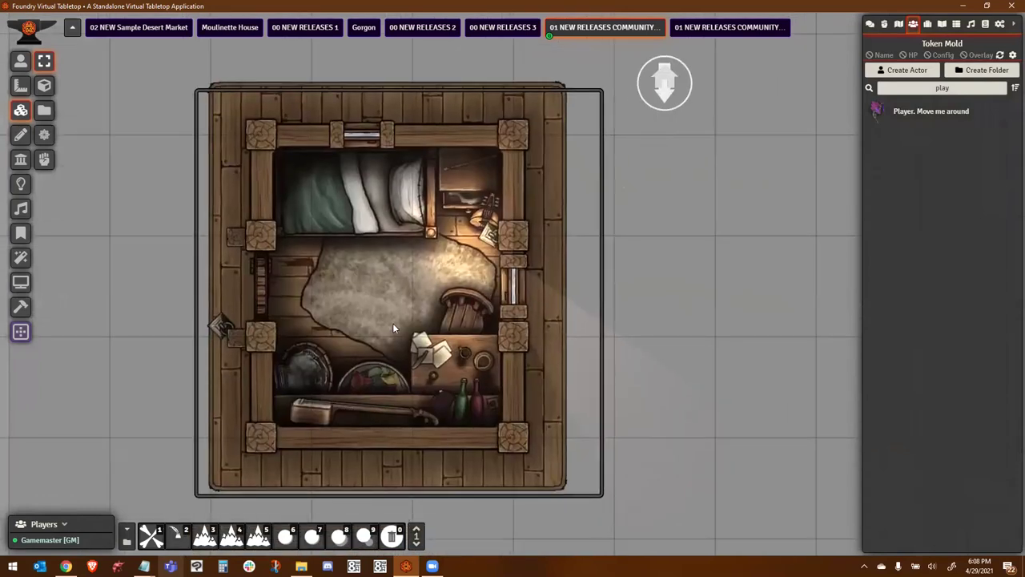
# - Move past the neighbouring houses and examine the L-shaped stone-roofed house, from its lower bedrooms up to the study and fireplace room
pyautogui.scroll(-5, 398, 239)
pyautogui.moveTo(404, 274); pyautogui.dragTo(390, 554)
pyautogui.moveTo(564, 333); pyautogui.dragTo(282, 280)
pyautogui.scroll(-5, 393, 343)
pyautogui.scroll(-1, 393, 345)
pyautogui.moveTo(587, 344); pyautogui.dragTo(455, 73)
pyautogui.scroll(-5, 553, 268)
pyautogui.moveTo(553, 266); pyautogui.dragTo(568, 14)
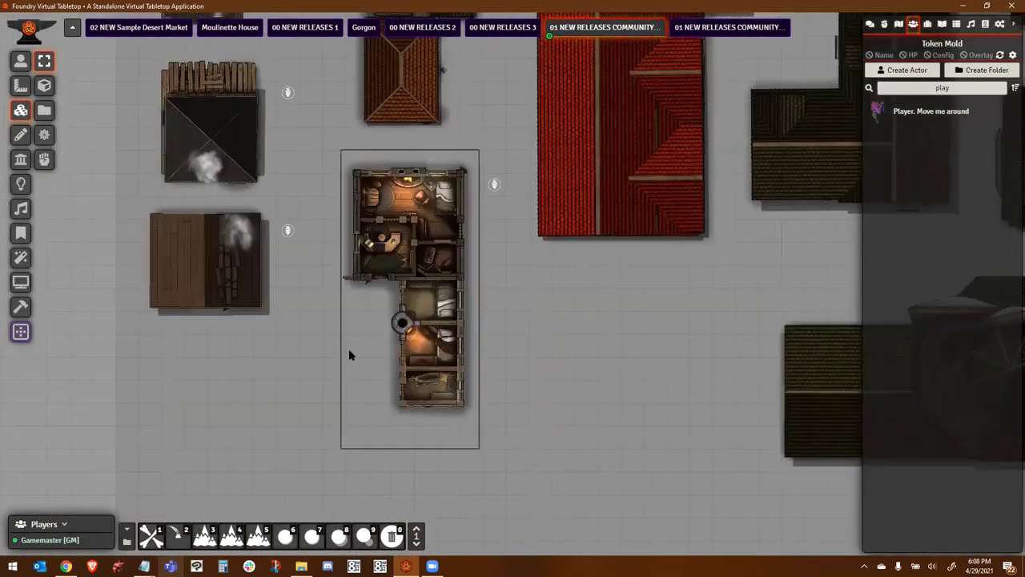
pyautogui.scroll(3, 430, 339)
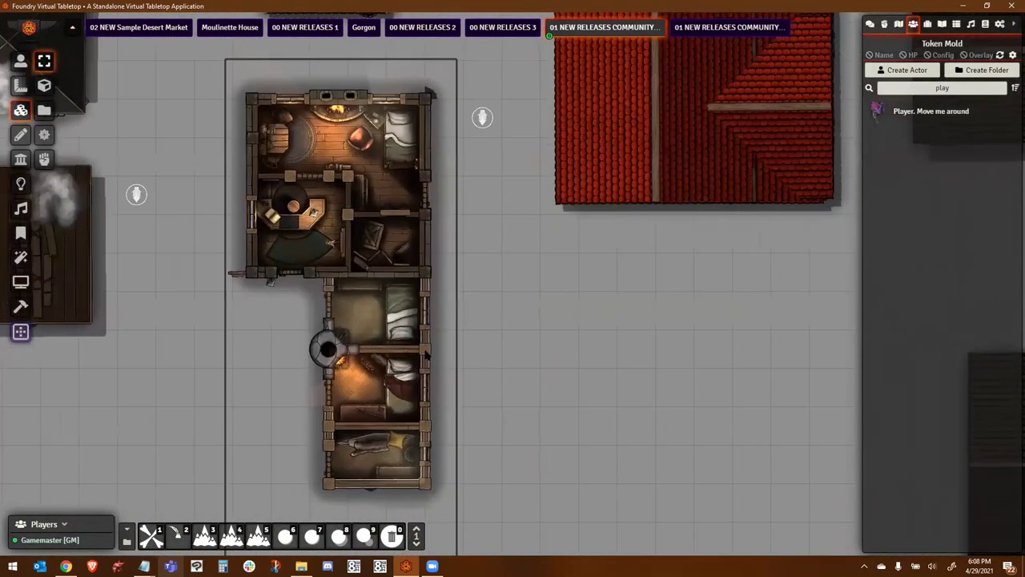
pyautogui.moveTo(362, 384); pyautogui.dragTo(520, 332)
pyautogui.scroll(3, 519, 333)
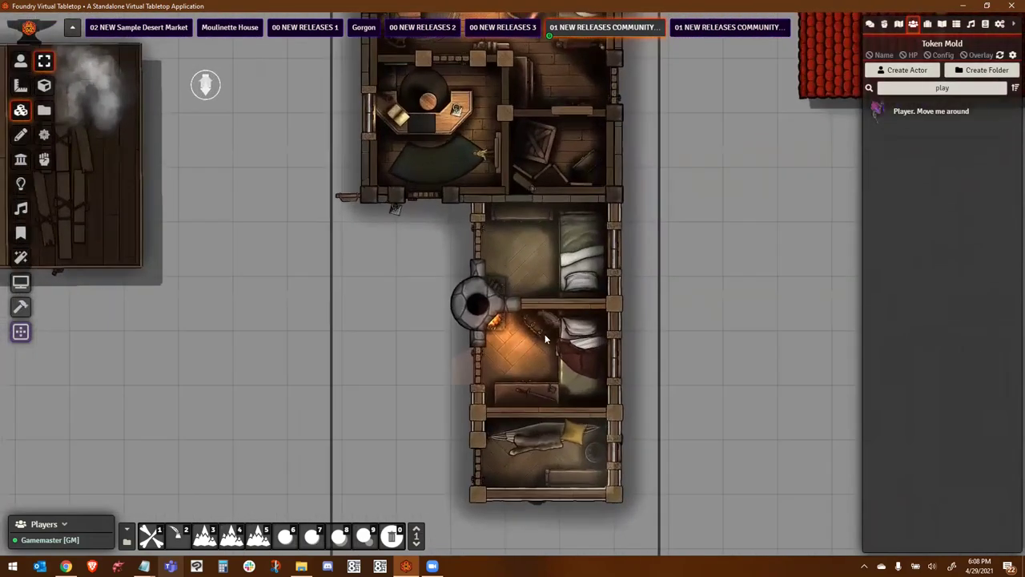
pyautogui.moveTo(486, 160); pyautogui.dragTo(437, 331)
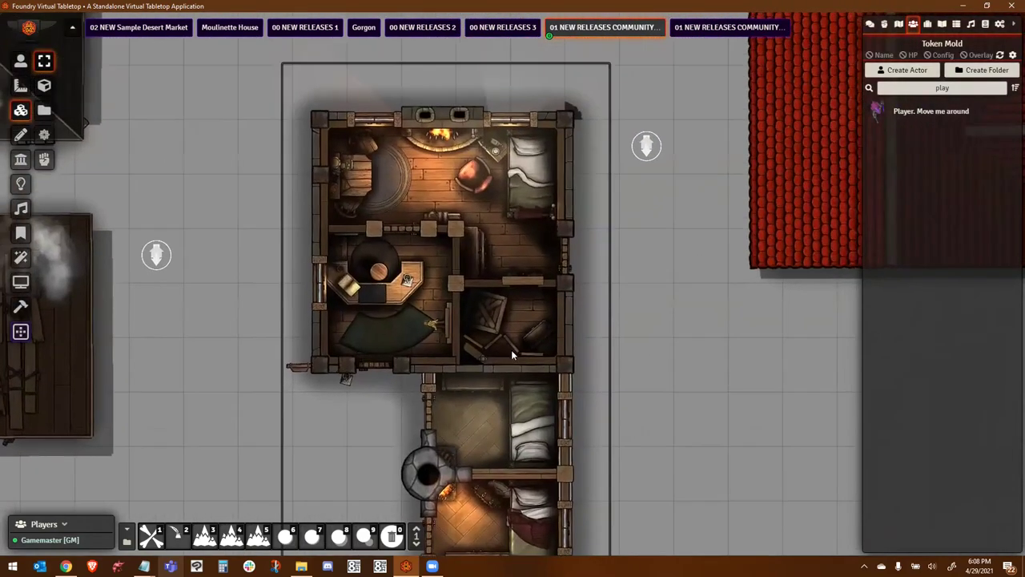
pyautogui.moveTo(511, 349); pyautogui.dragTo(455, 288)
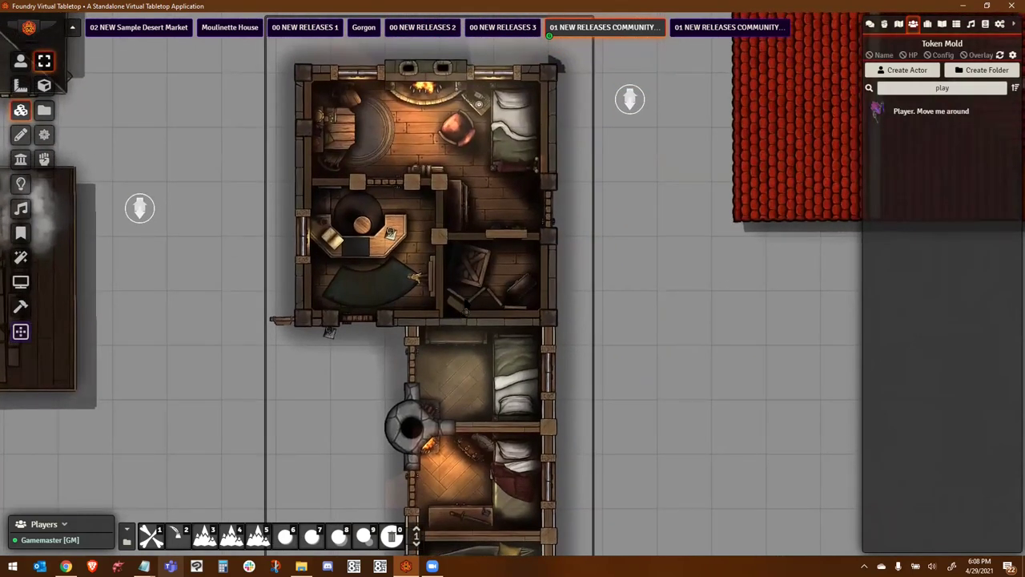
pyautogui.moveTo(471, 288); pyautogui.dragTo(472, 365)
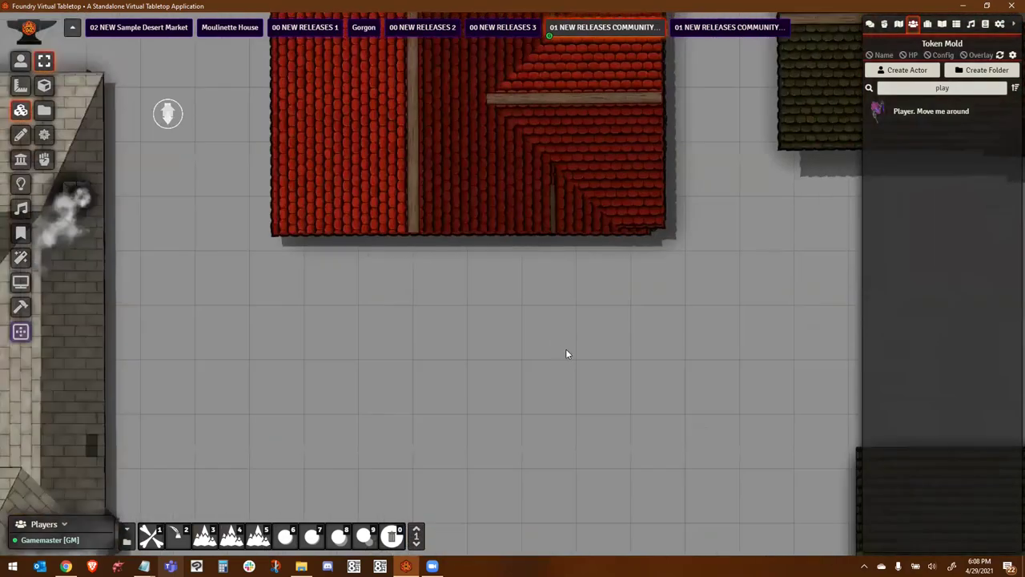
# - Go to the round-ended grain mill and place the Player token on its stone floor beside the plank walkway
pyautogui.scroll(-10, 724, 352)
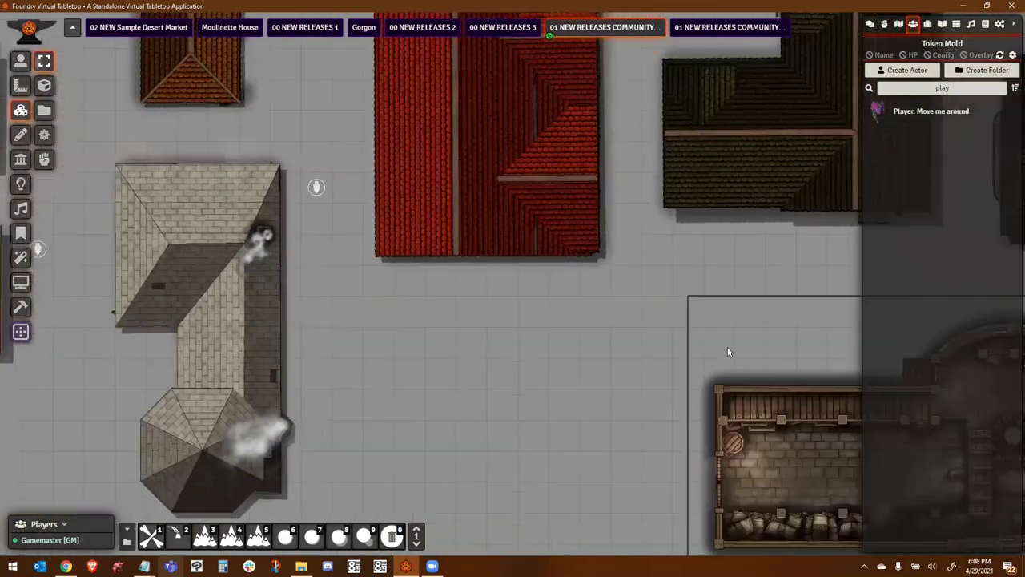
pyautogui.moveTo(722, 350); pyautogui.dragTo(330, 342)
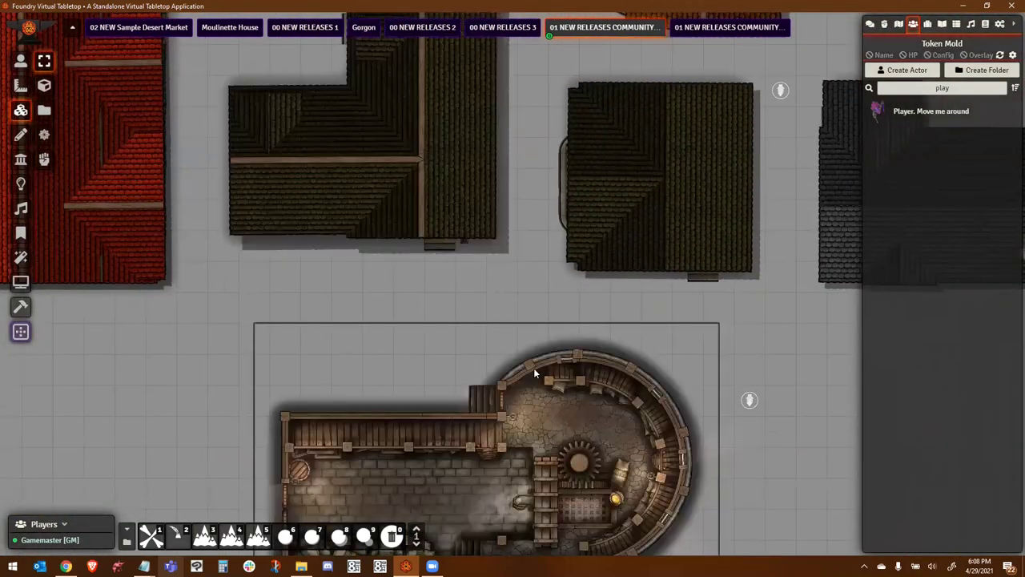
pyautogui.moveTo(509, 317); pyautogui.dragTo(434, 90)
pyautogui.scroll(6, 737, 323)
pyautogui.moveTo(770, 303); pyautogui.dragTo(717, 334)
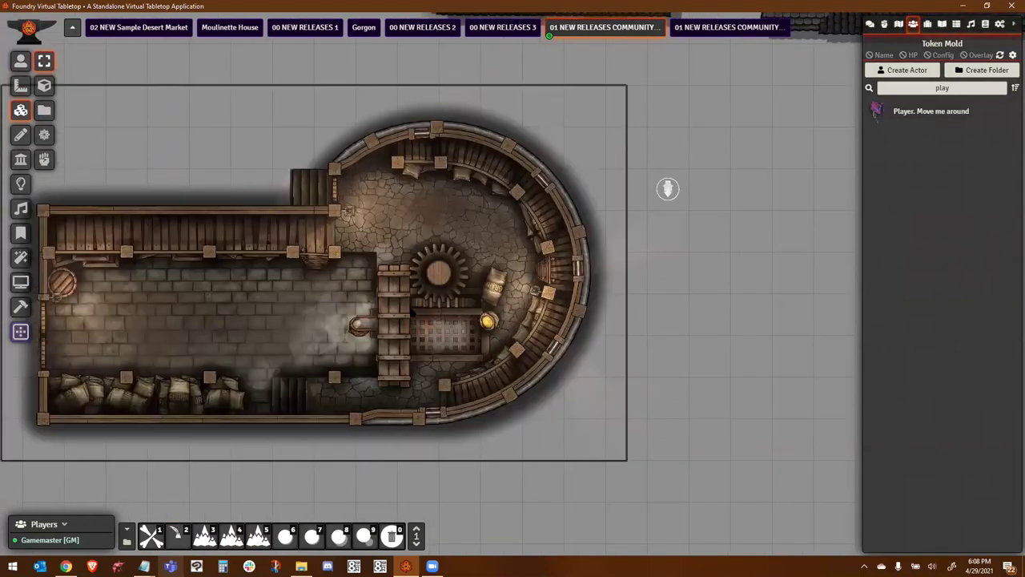
pyautogui.scroll(3, 408, 315)
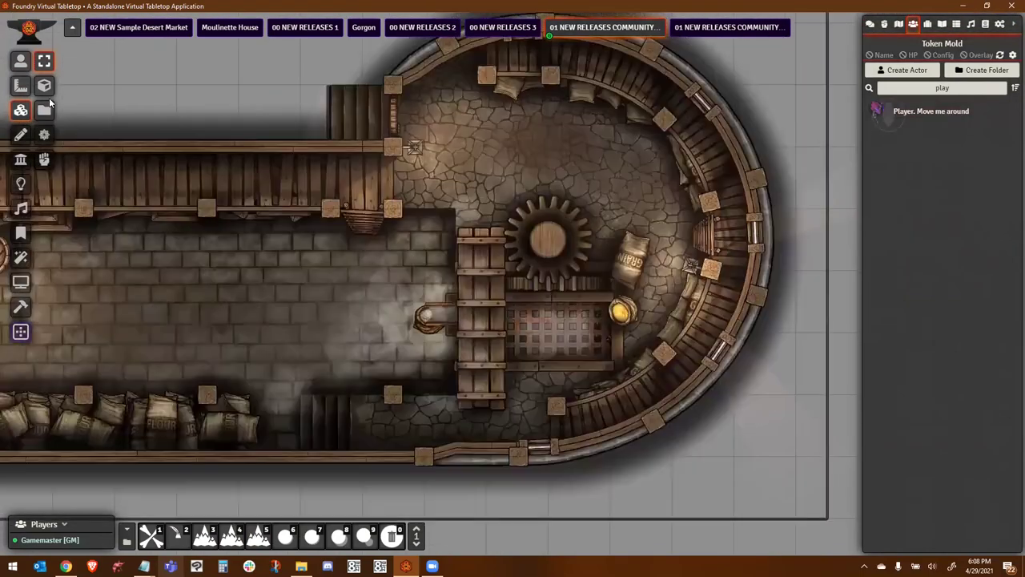
pyautogui.click(21, 61)
pyautogui.moveTo(919, 115); pyautogui.dragTo(449, 232)
pyautogui.moveTo(485, 192); pyautogui.dragTo(492, 224)
pyautogui.press('Down')
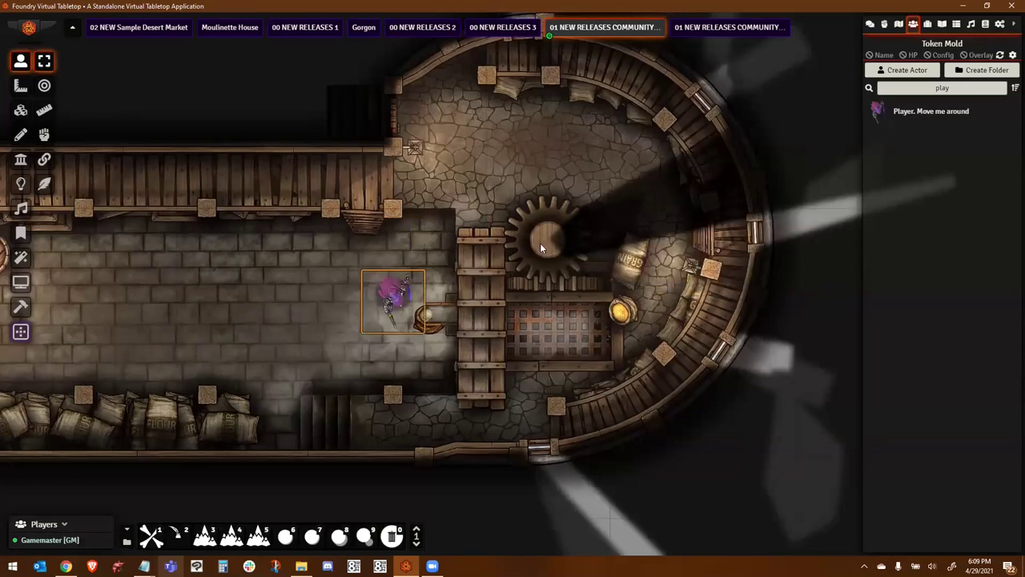
# - Walk the token back and forth across the mill floor and up the plank walkway beside the large gear
pyautogui.press('Left')
pyautogui.press('Left')
pyautogui.press('Left')
pyautogui.press('Left')
pyautogui.press('Right')
pyautogui.press('Right')
pyautogui.press('Right')
pyautogui.press('Right')
pyautogui.press('Right')
pyautogui.press('Right')
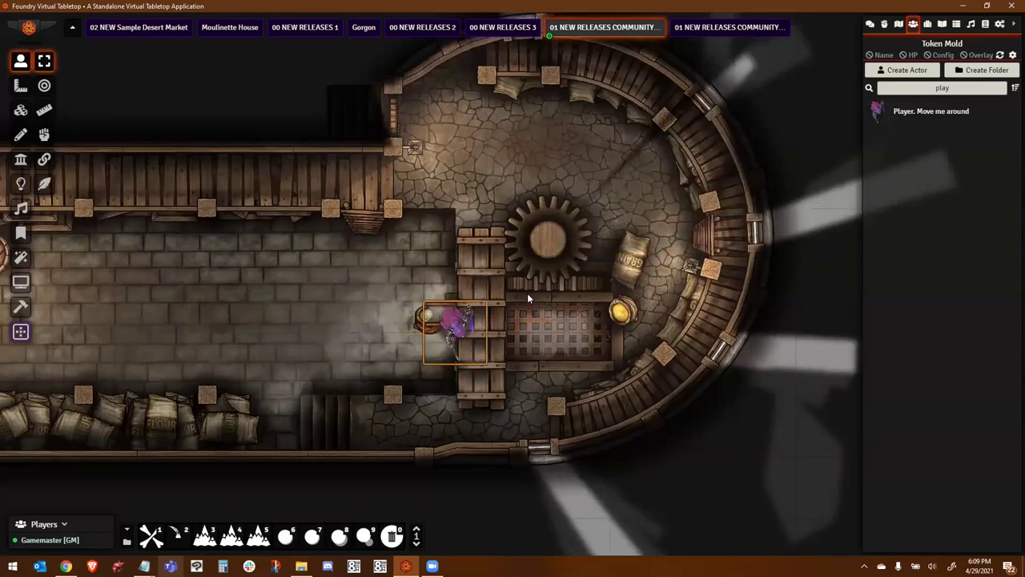
pyautogui.press('Up')
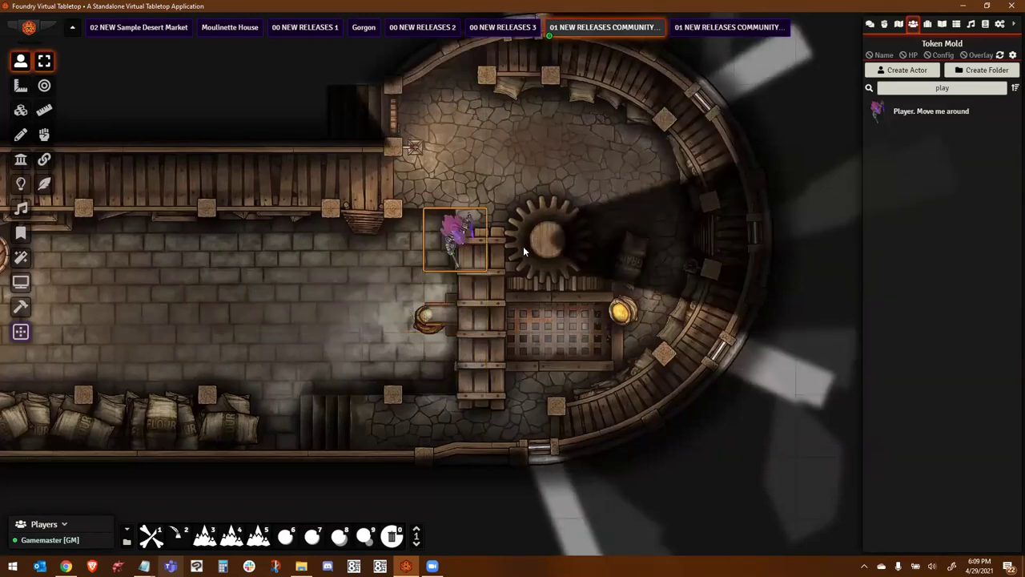
# - Walk the token through the long storage hall to the double doors at the mill's far end
pyautogui.press('Left')
pyautogui.press('Down')
pyautogui.press('Down')
pyautogui.press('Left')
pyautogui.press('Left')
pyautogui.press('Up')
pyautogui.press('Left')
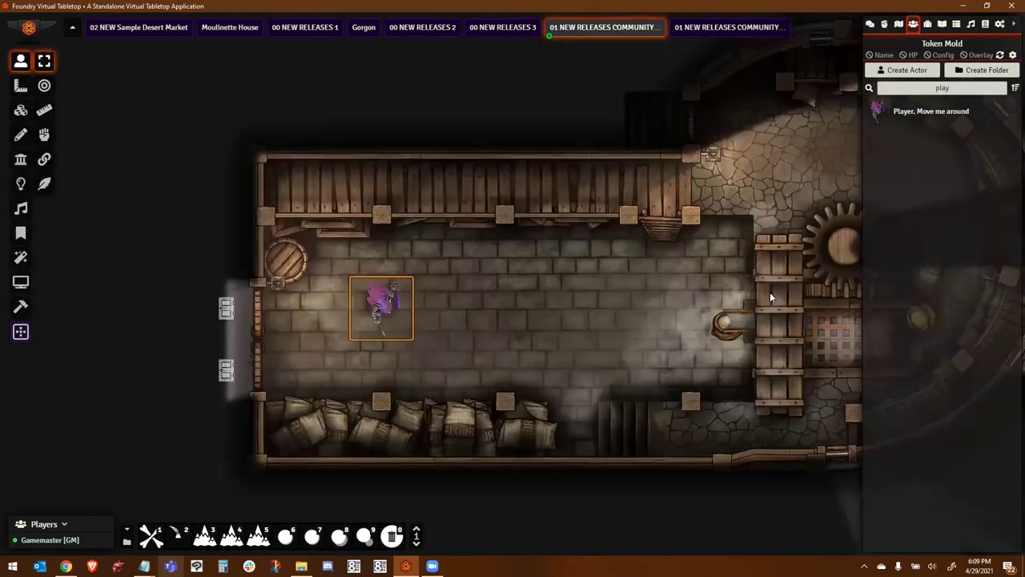
pyautogui.press('Left')
pyautogui.press('Left')
# - Open the mill's upper entrance door, walk the token outside, and close the door behind it
pyautogui.click(366, 314)
pyautogui.press('Left')
pyautogui.press('Left')
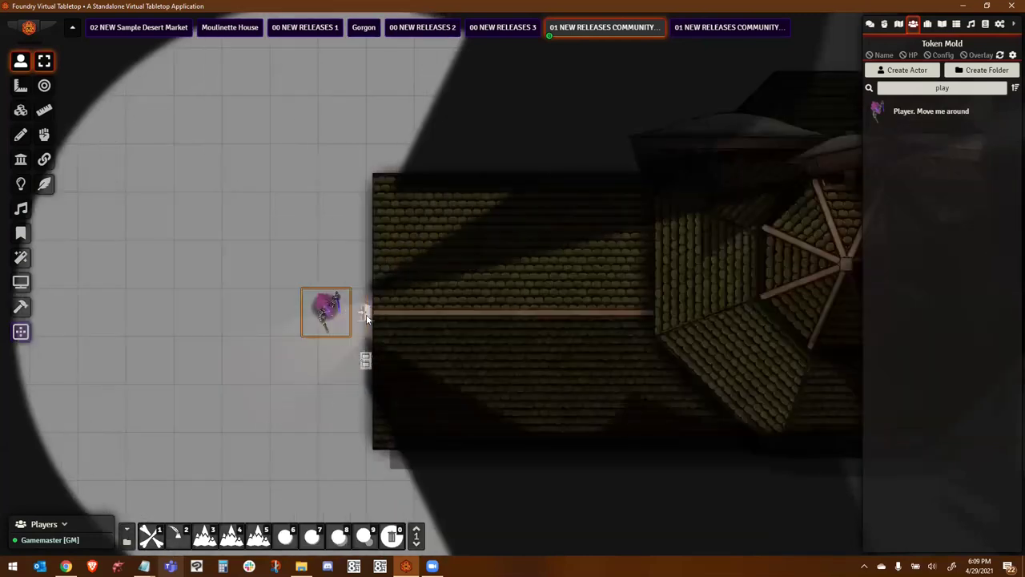
pyautogui.click(363, 313)
# - Deselect the token and look over the remaining community buildings in the tile-control view, up to the top row
pyautogui.scroll(-5, 305, 226)
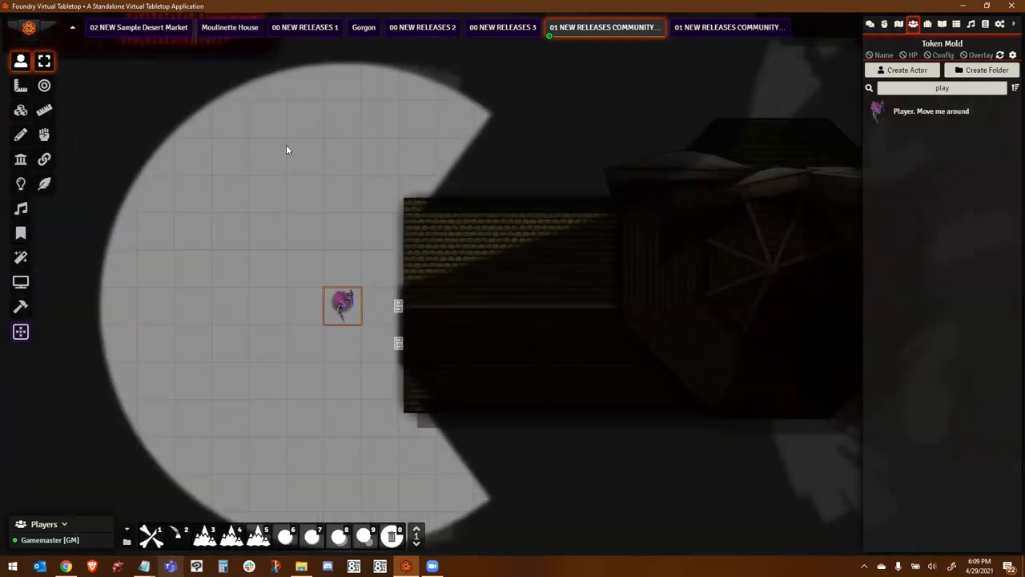
pyautogui.click(446, 134)
pyautogui.scroll(-9, 446, 140)
pyautogui.moveTo(350, 242); pyautogui.dragTo(254, 356)
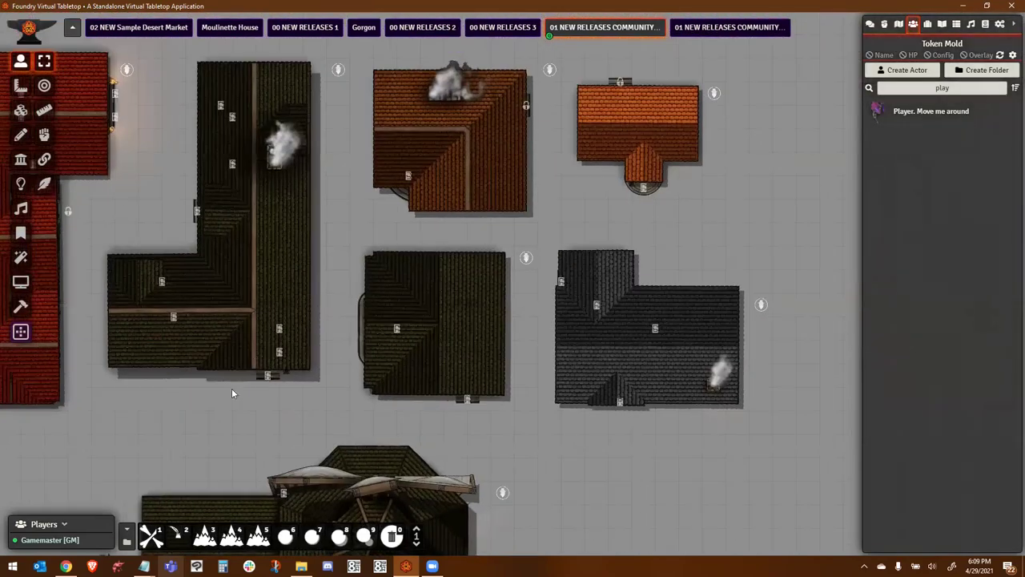
pyautogui.click(21, 110)
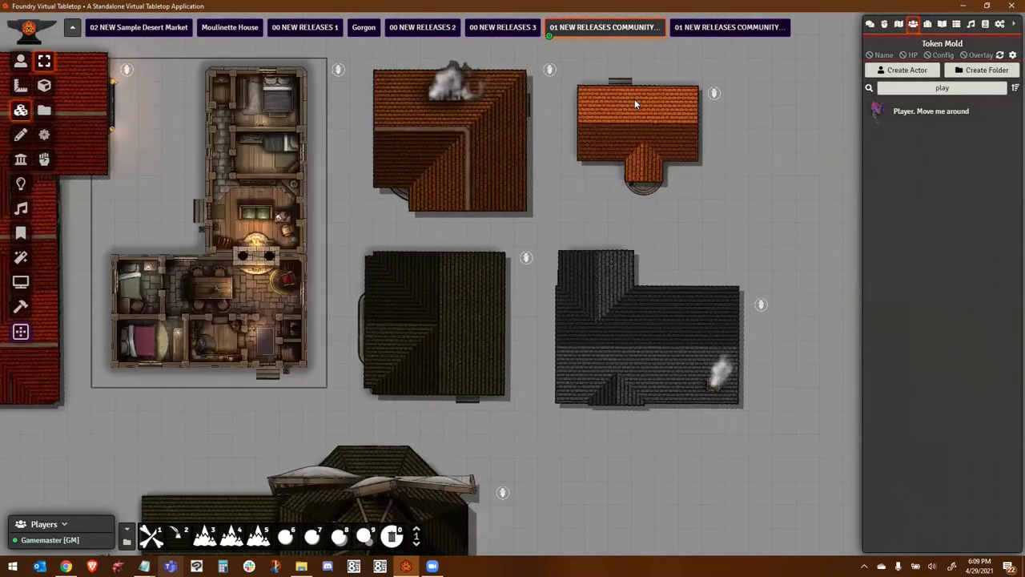
pyautogui.moveTo(596, 120); pyautogui.dragTo(596, 466)
pyautogui.moveTo(597, 377); pyautogui.dragTo(709, 212)
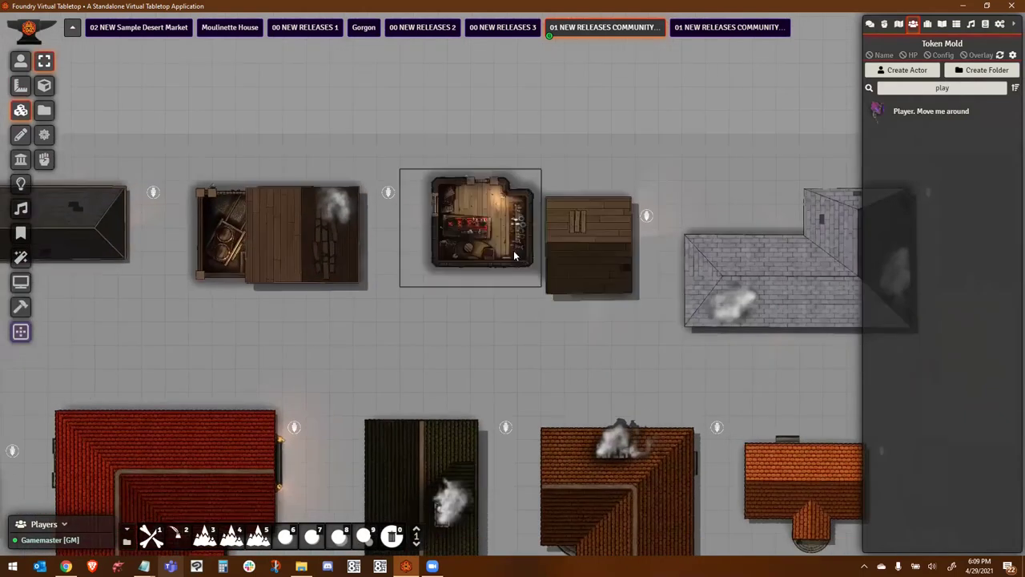
# - Open the second community new releases scene and examine the bathhouse's garden, dining area, reception hall and pools with the roof hidden
pyautogui.click(732, 30)
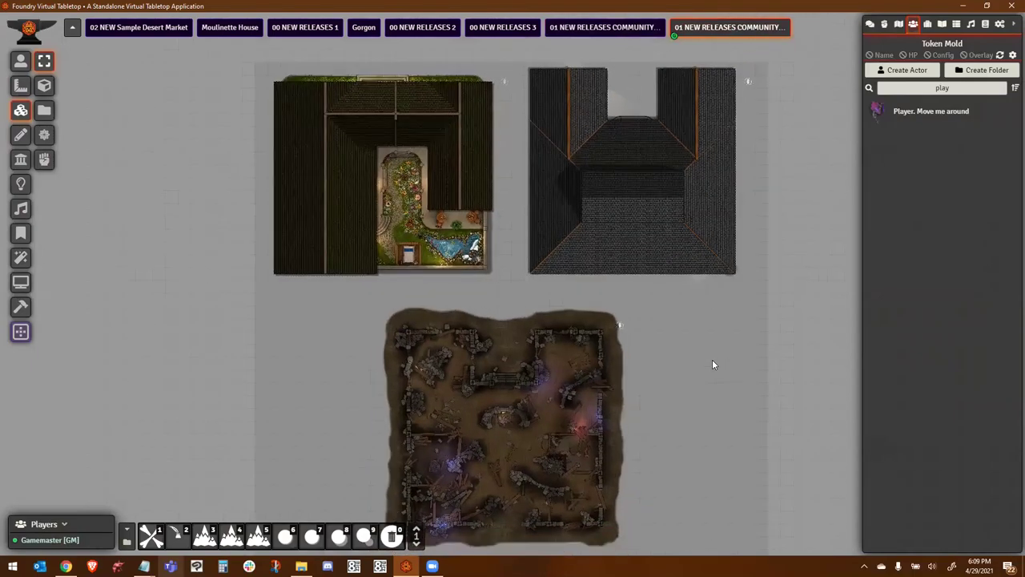
pyautogui.scroll(5, 712, 359)
pyautogui.scroll(8, 705, 364)
pyautogui.moveTo(791, 478); pyautogui.dragTo(881, 517)
pyautogui.moveTo(602, 277); pyautogui.dragTo(647, 441)
pyautogui.scroll(5, 648, 440)
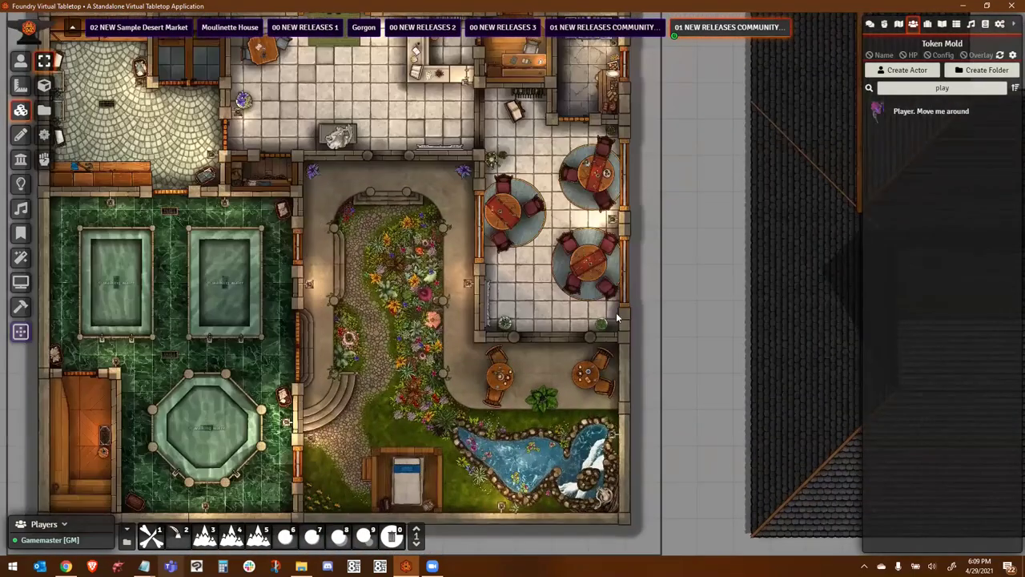
pyautogui.moveTo(561, 152); pyautogui.dragTo(621, 346)
pyautogui.scroll(8, 396, 307)
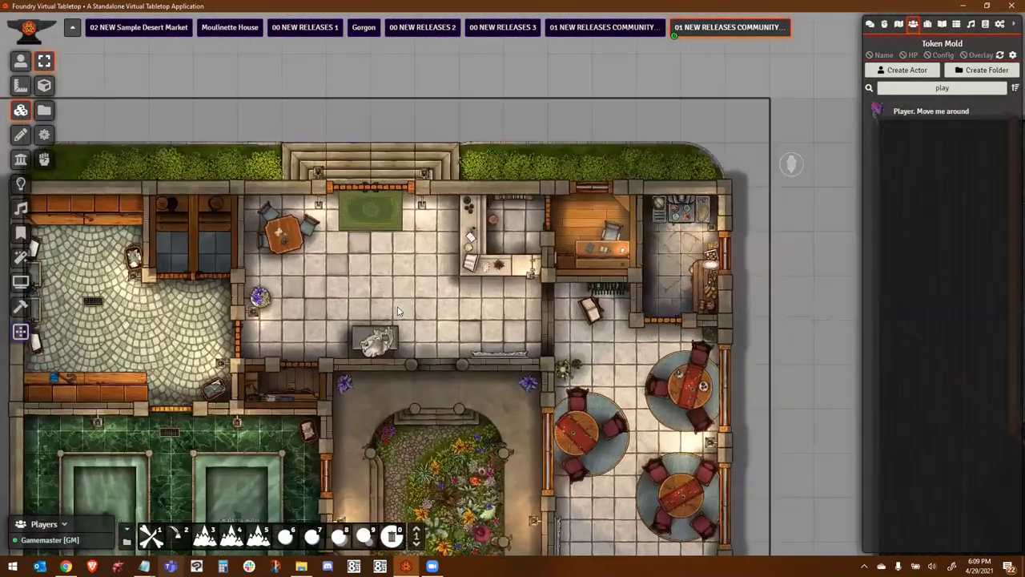
pyautogui.press('Left')
pyautogui.moveTo(483, 325); pyautogui.dragTo(489, 119)
pyautogui.moveTo(352, 271); pyautogui.dragTo(446, 123)
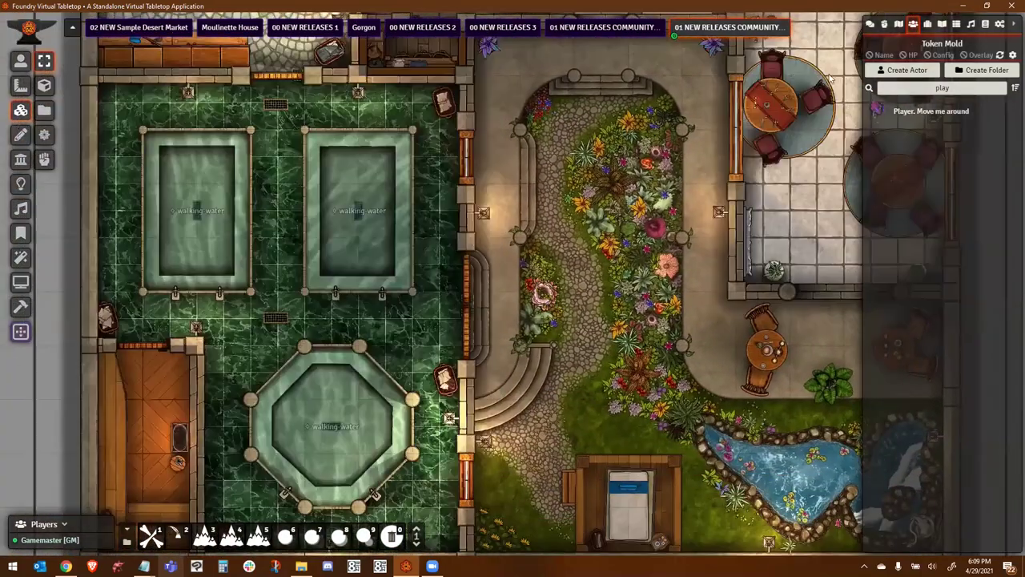
# - Place the Player token in the bathhouse's green pool hall and walk it down to the octagonal pool
pyautogui.click(21, 60)
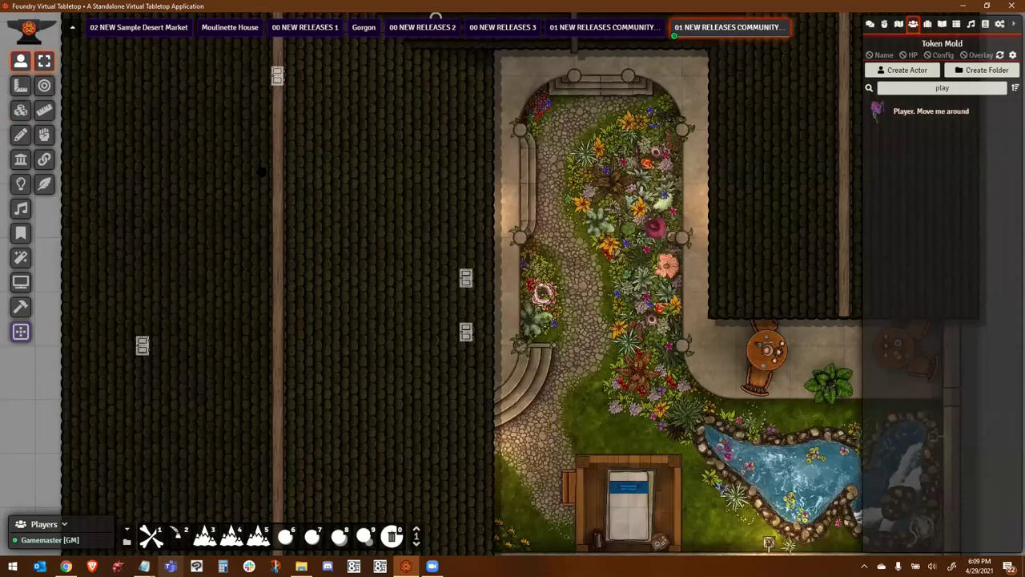
pyautogui.click(258, 226)
pyautogui.press('Down')
pyautogui.press('Down')
pyautogui.press('Down')
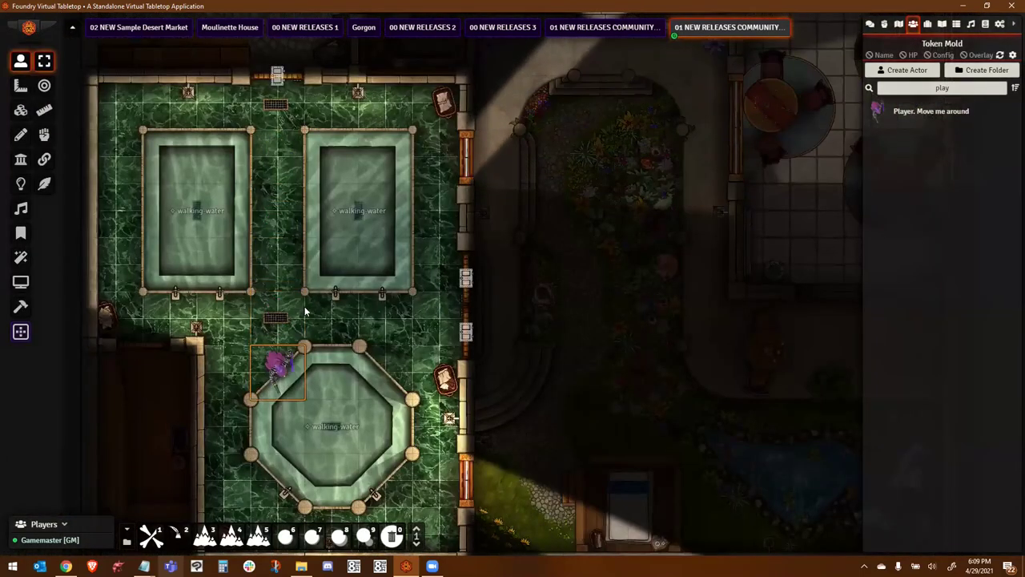
# - Walk the token through the rectangular pool beside the courtyard and over to the garden doors
pyautogui.press('Right')
pyautogui.press('Right')
pyautogui.press('Right')
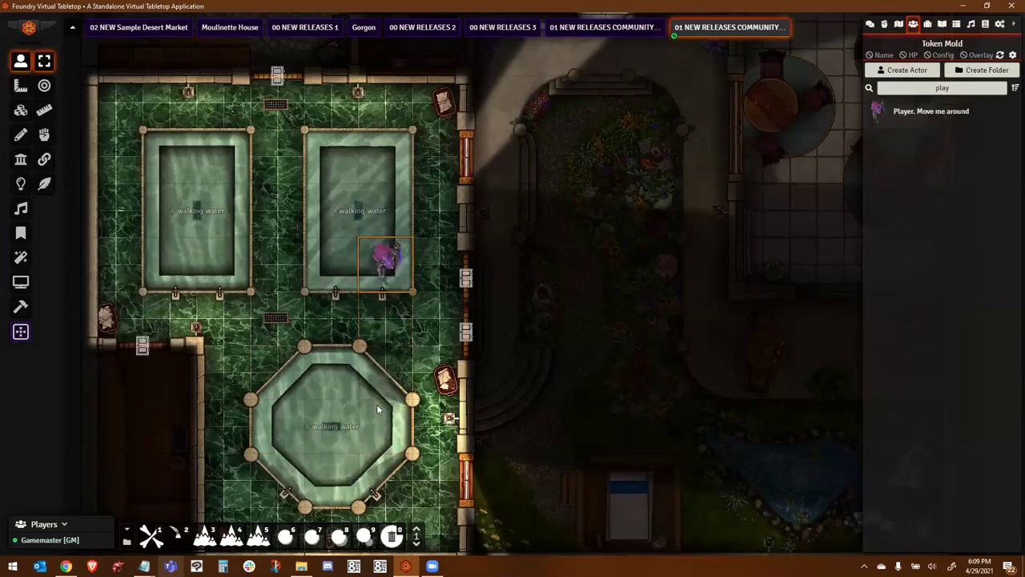
pyautogui.press('Up')
pyautogui.press('Up')
pyautogui.press('Down')
pyautogui.press('Down')
pyautogui.press('Down')
pyautogui.press('Right')
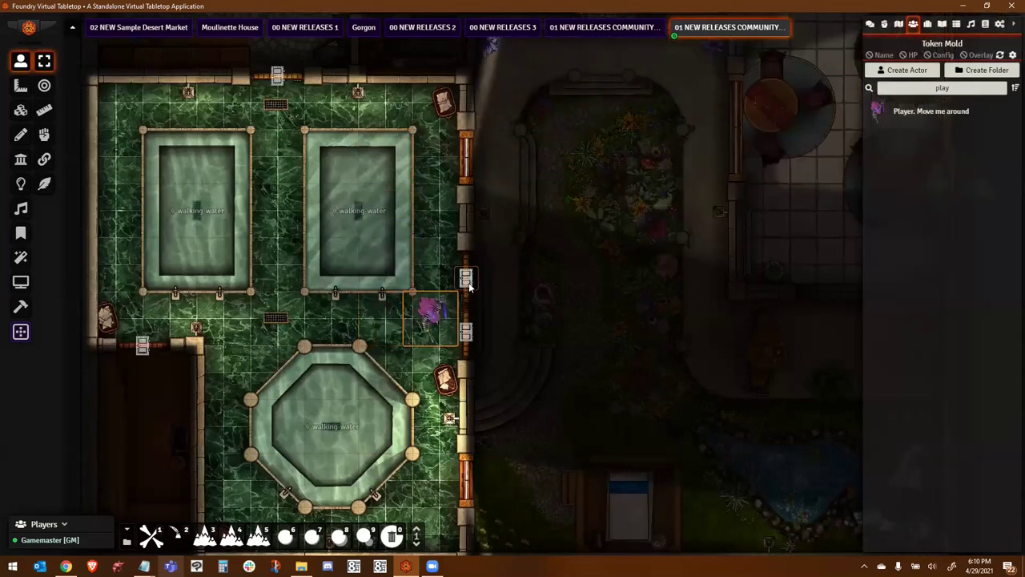
# - Open the upper garden door and walk the token out across the courtyard to the patio tables above the pond
pyautogui.click(469, 282)
pyautogui.press('Up')
pyautogui.moveTo(469, 282); pyautogui.dragTo(522, 213)
pyautogui.press('Down')
pyautogui.press('Down')
pyautogui.press('Right')
pyautogui.press('Up')
pyautogui.press('Right')
pyautogui.press('Right')
pyautogui.press('Right')
pyautogui.press('Right')
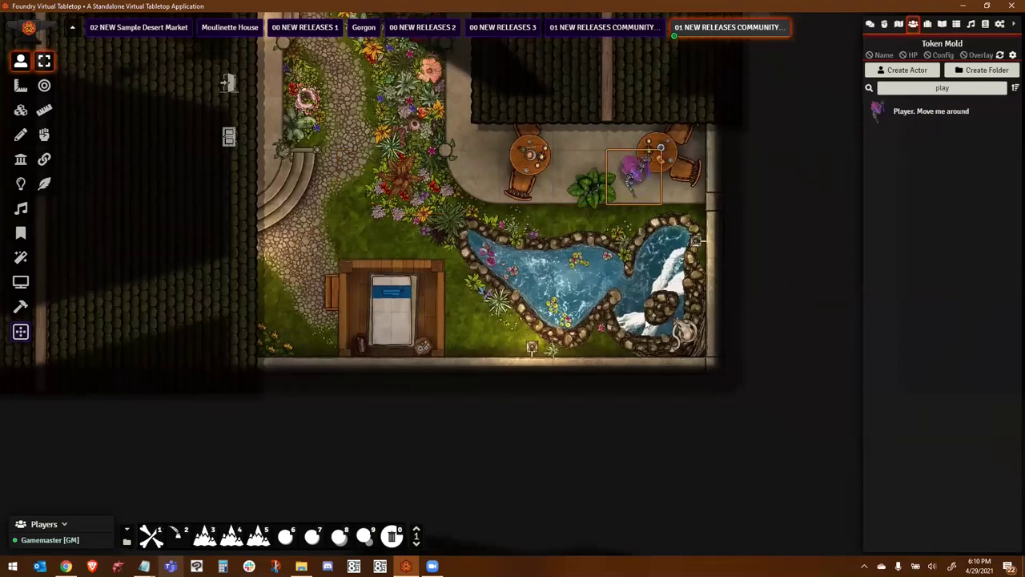
# - Walk the token back from the patio tables and up through the flower beds toward the reception hall
pyautogui.press('Left')
pyautogui.press('Left')
pyautogui.press('Left')
pyautogui.press('Left')
pyautogui.press('Left')
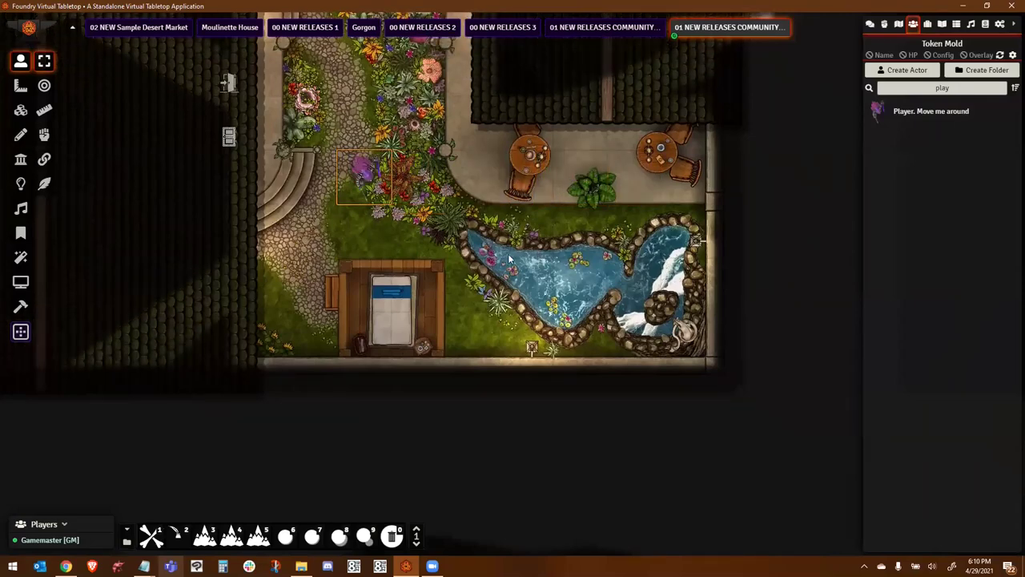
pyautogui.press('Up')
pyautogui.press('Up')
pyautogui.press('Up')
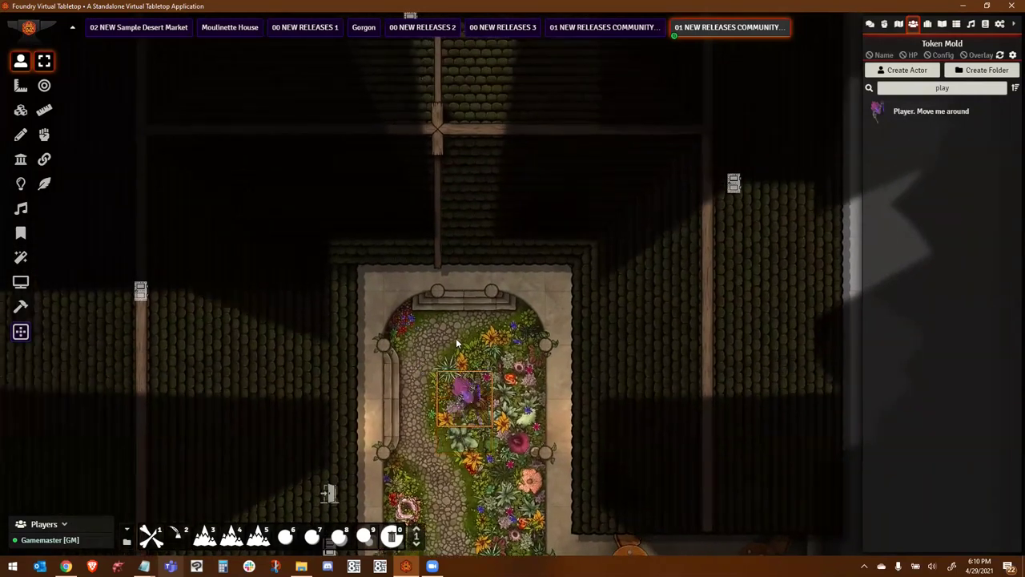
# - Walk the Player token out of the large flower bed and across the stone path into the small western flower bed
pyautogui.press('Up')
pyautogui.press('Left')
pyautogui.press('Down')
pyautogui.press('Down')
pyautogui.press('Down')
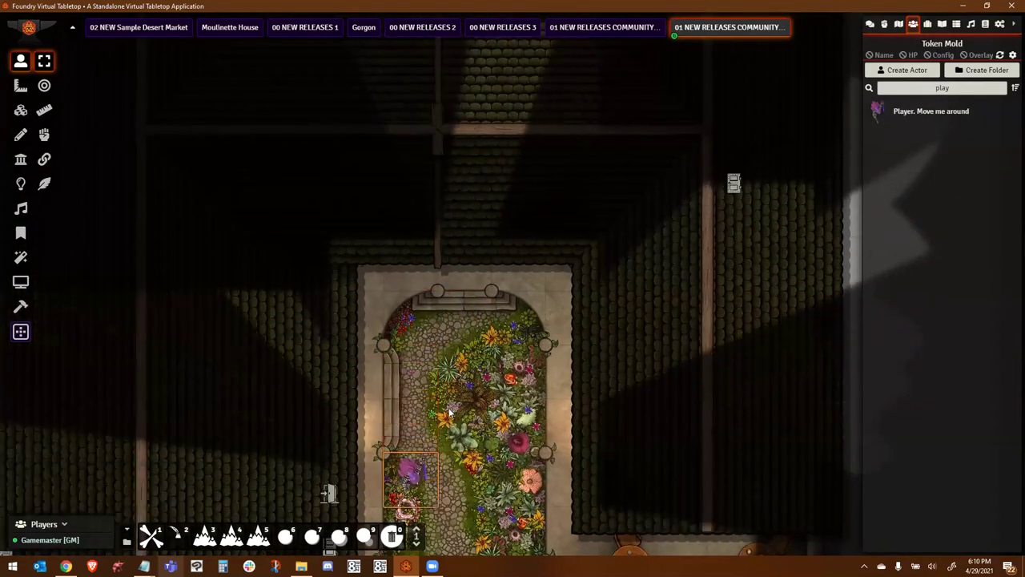
pyautogui.scroll(-3, 450, 412)
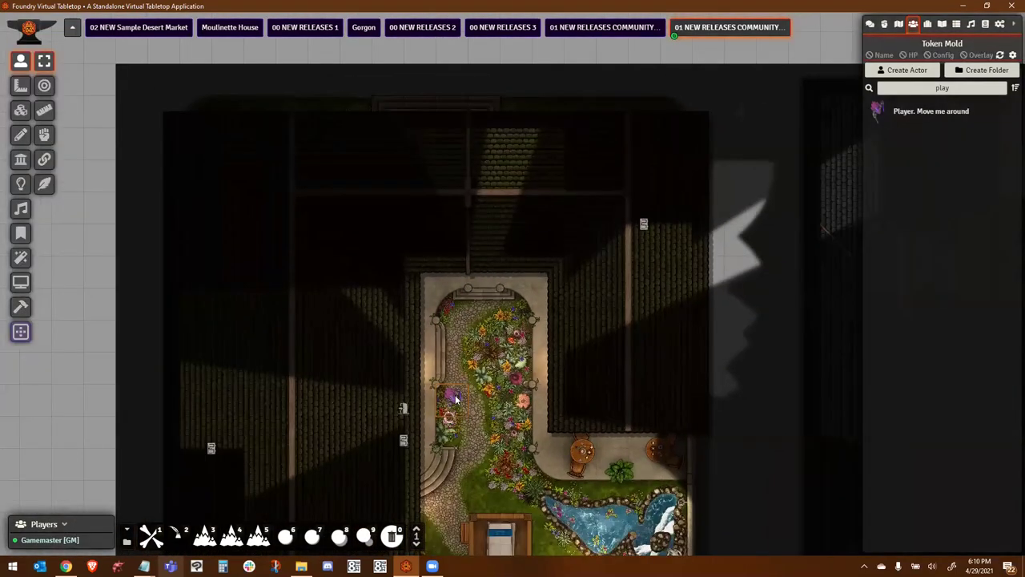
# - Deselect the token, reveal the neighbouring library's interior through the tile layer, and inspect its ritual-circle study and barred vault
pyautogui.click(726, 421)
pyautogui.moveTo(726, 421); pyautogui.dragTo(500, 333)
pyautogui.moveTo(765, 321); pyautogui.dragTo(505, 307)
pyautogui.click(20, 112)
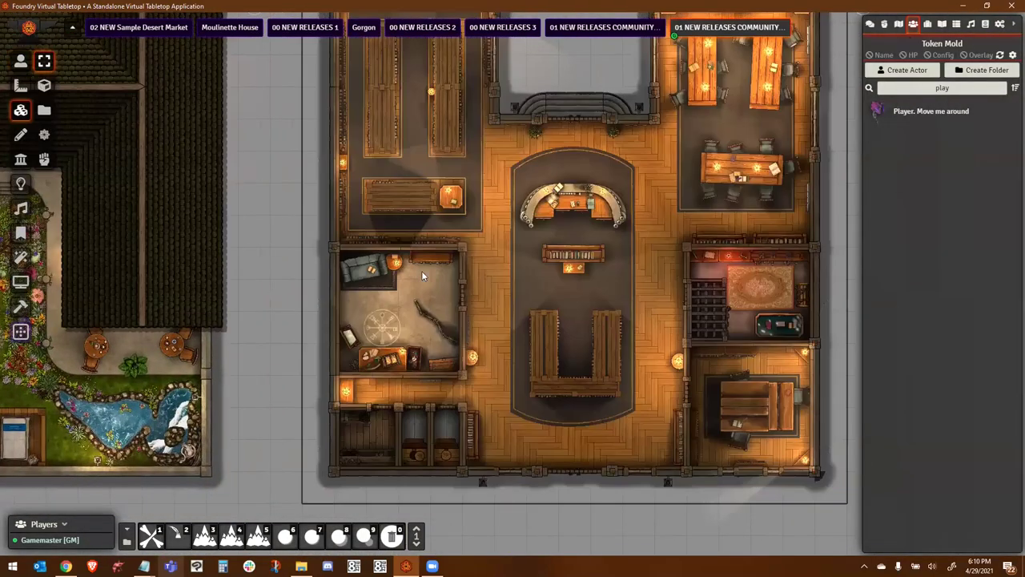
pyautogui.scroll(4, 493, 277)
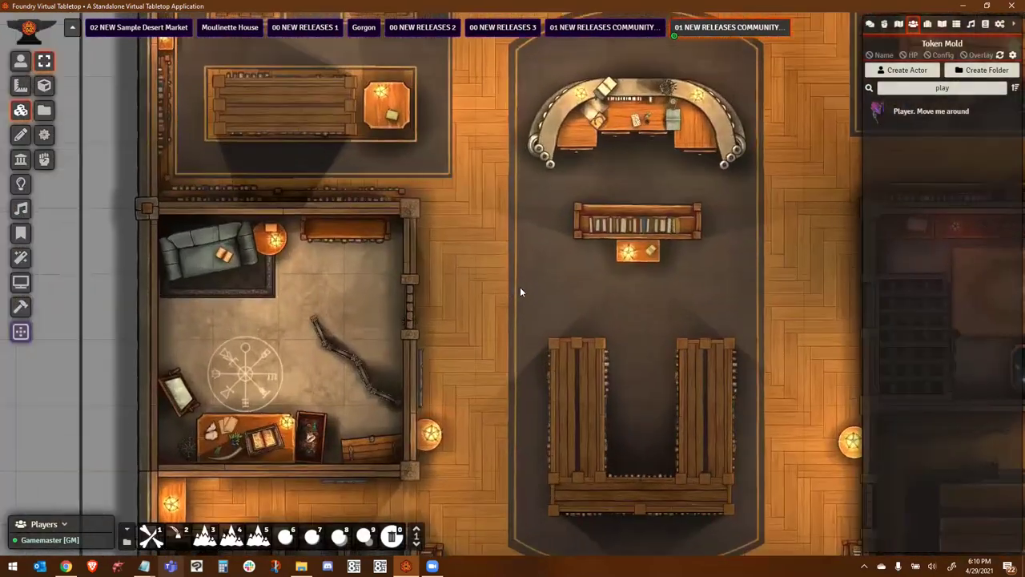
pyautogui.moveTo(520, 288); pyautogui.dragTo(328, 504)
pyautogui.moveTo(358, 276); pyautogui.dragTo(479, 388)
pyautogui.moveTo(428, 343); pyautogui.dragTo(124, 248)
pyautogui.moveTo(371, 515); pyautogui.dragTo(490, 122)
pyautogui.moveTo(439, 235); pyautogui.dragTo(411, 305)
pyautogui.scroll(5, 411, 305)
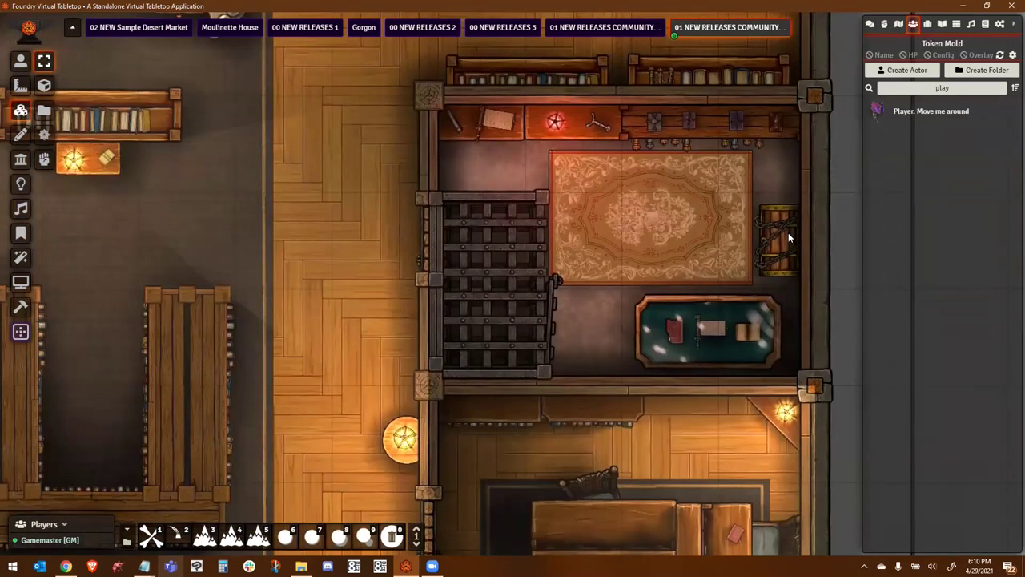
# - Examine the library's central hall, curved reception desk and bookshelves, and revisit the ritual-circle study
pyautogui.scroll(-5, 492, 388)
pyautogui.moveTo(510, 412); pyautogui.dragTo(622, 130)
pyautogui.moveTo(282, 233); pyautogui.dragTo(593, 324)
pyautogui.moveTo(541, 162); pyautogui.dragTo(596, 213)
pyautogui.moveTo(355, 154); pyautogui.dragTo(337, 377)
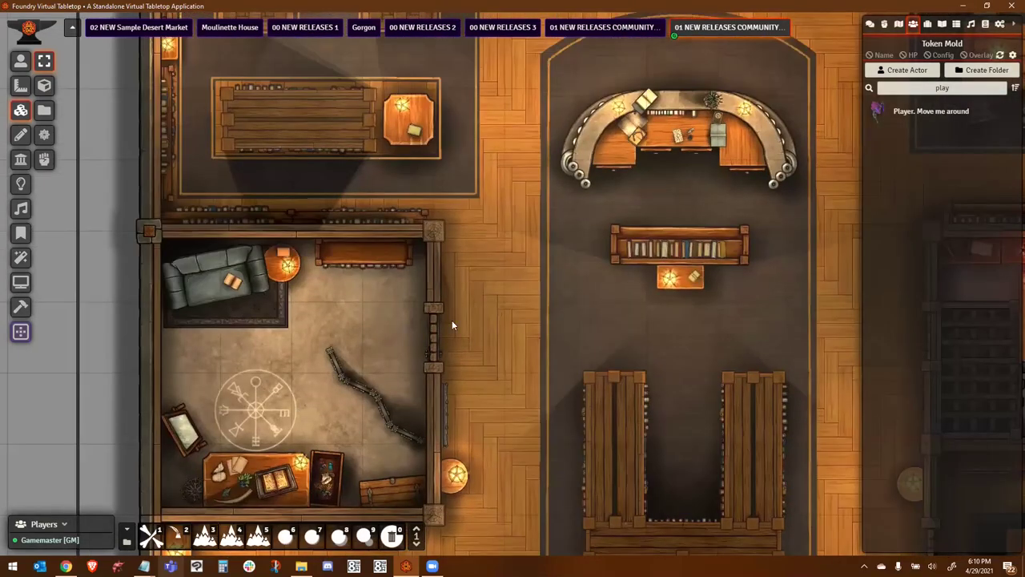
pyautogui.moveTo(613, 242); pyautogui.dragTo(488, 222)
pyautogui.moveTo(443, 516); pyautogui.dragTo(482, 285)
# - Examine the ruined version of the library on the ground below the intact buildings
pyautogui.scroll(-12, 503, 335)
pyautogui.moveTo(591, 373); pyautogui.dragTo(579, 228)
pyautogui.moveTo(449, 545); pyautogui.dragTo(629, 293)
pyautogui.moveTo(469, 400); pyautogui.dragTo(546, 239)
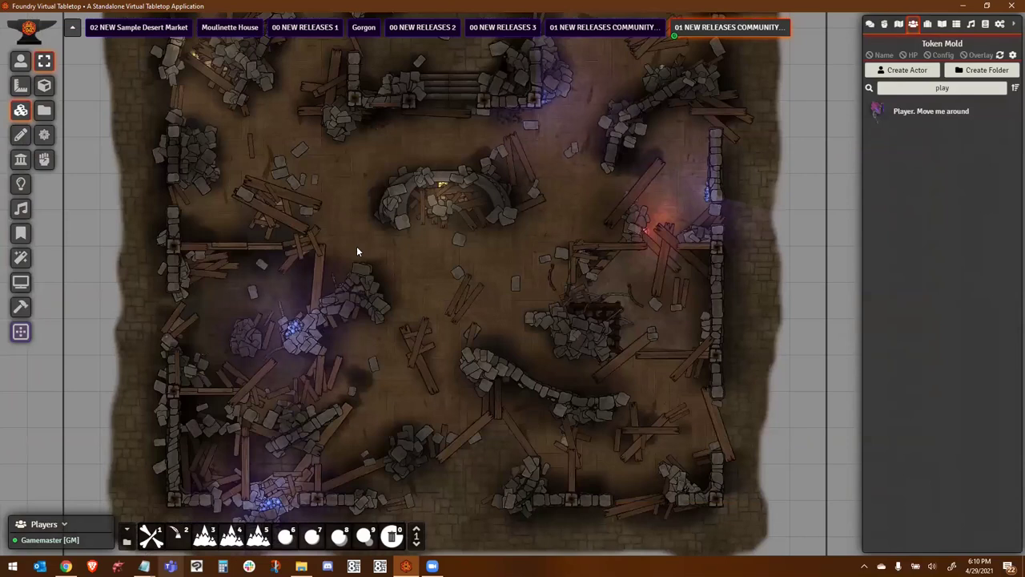
# - Transition the scene to night and inspect the coloured lights glowing among the library ruins
pyautogui.click(21, 185)
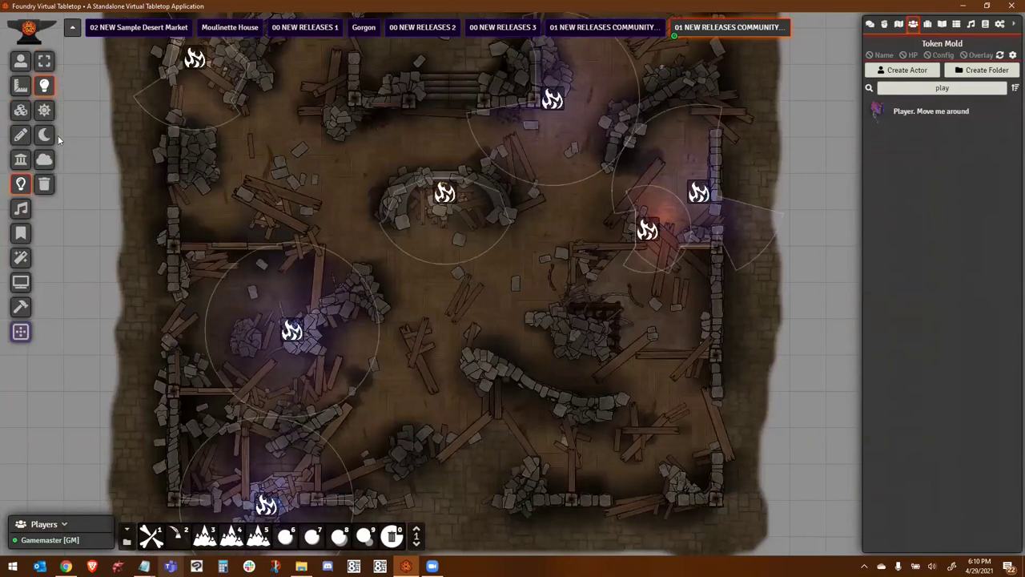
pyautogui.click(21, 62)
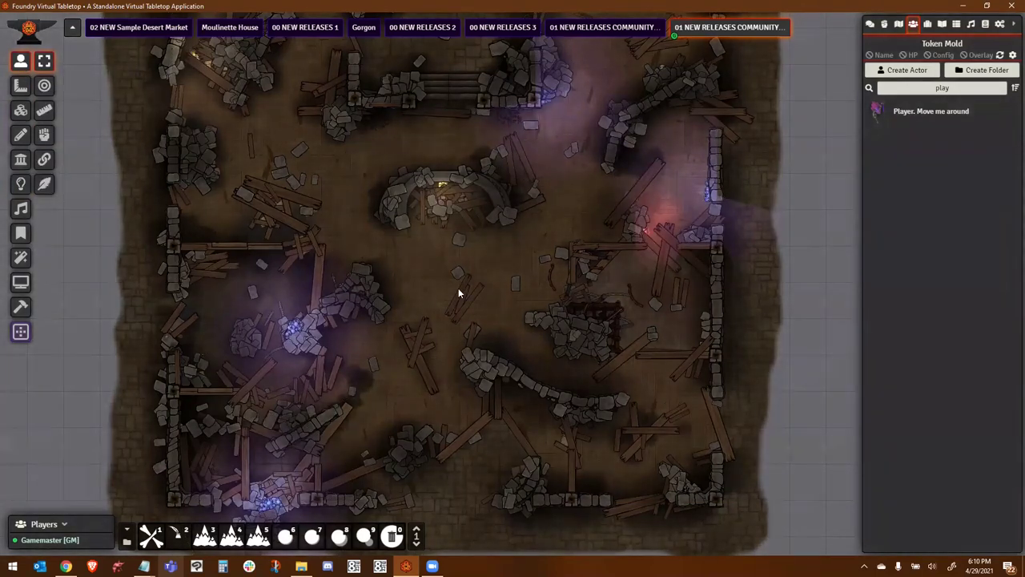
pyautogui.scroll(4, 463, 304)
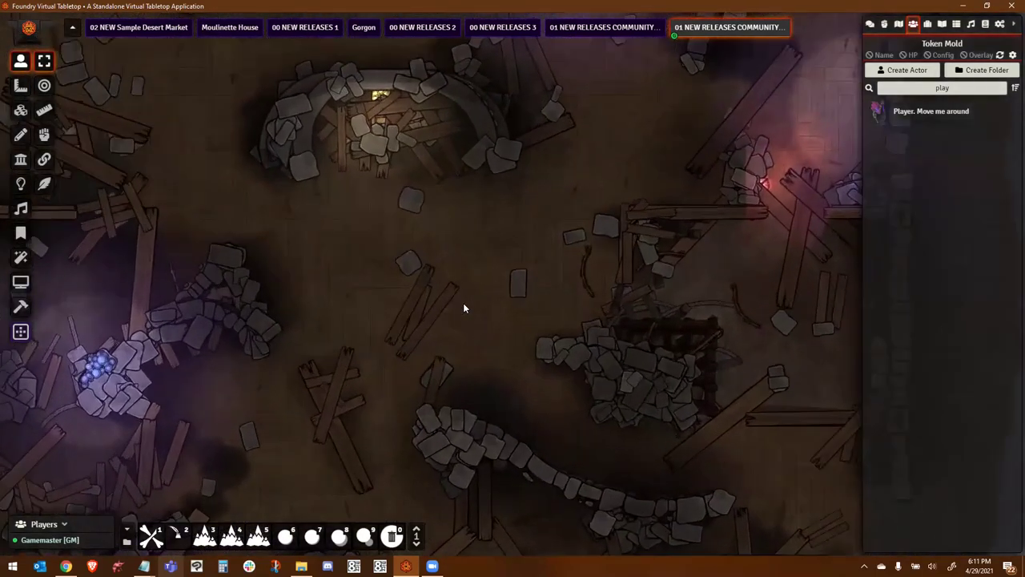
pyautogui.moveTo(463, 308); pyautogui.dragTo(599, 524)
pyautogui.moveTo(188, 379); pyautogui.dragTo(702, 303)
pyautogui.scroll(-6, 677, 313)
pyautogui.moveTo(728, 469); pyautogui.dragTo(497, 192)
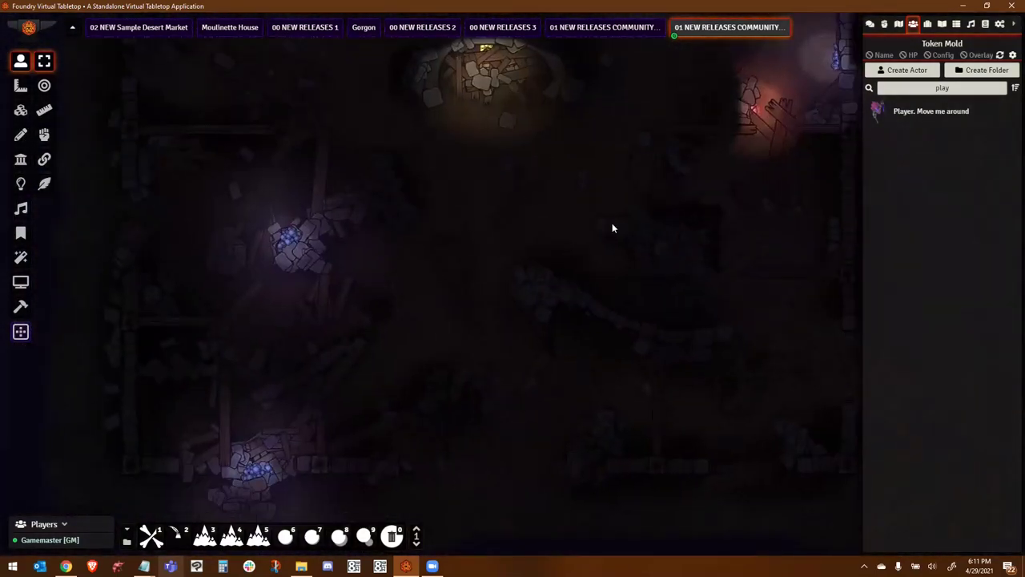
pyautogui.moveTo(611, 201); pyautogui.dragTo(603, 247)
pyautogui.scroll(-5, 602, 247)
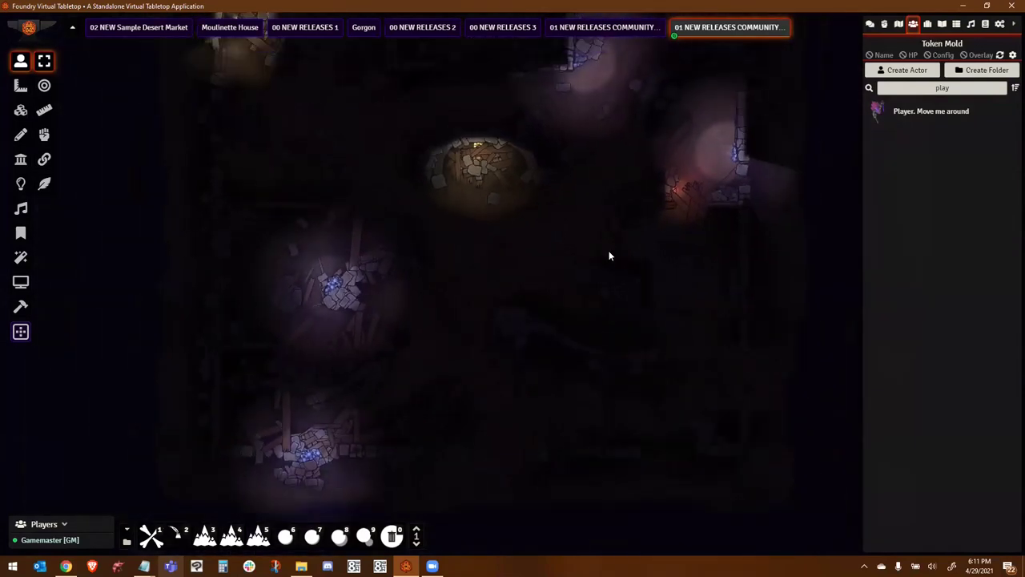
# - Transition the scene back to daylight and return to the token layer to view the ruins
pyautogui.click(21, 183)
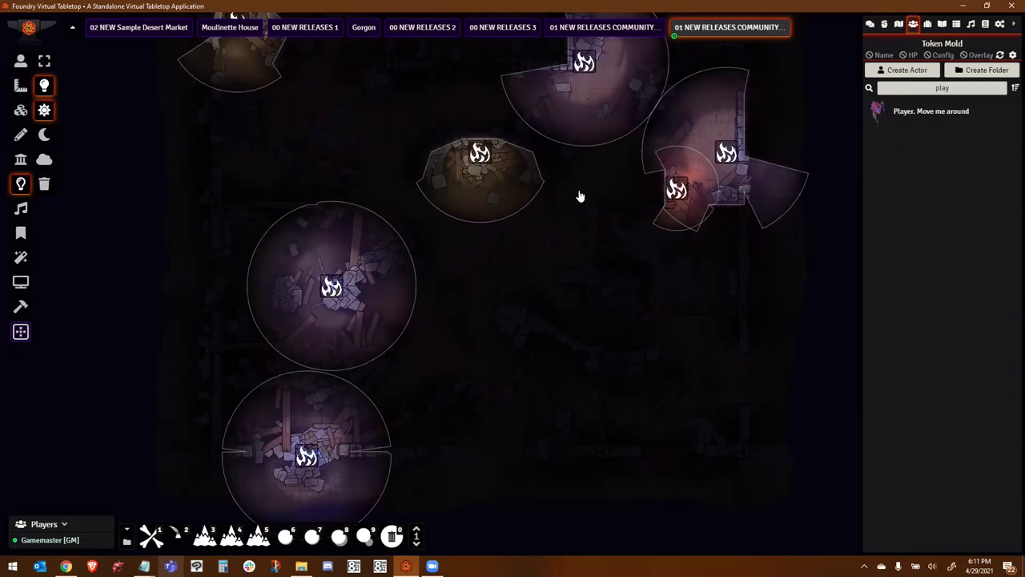
pyautogui.scroll(-4, 593, 201)
pyautogui.moveTo(551, 226); pyautogui.dragTo(509, 401)
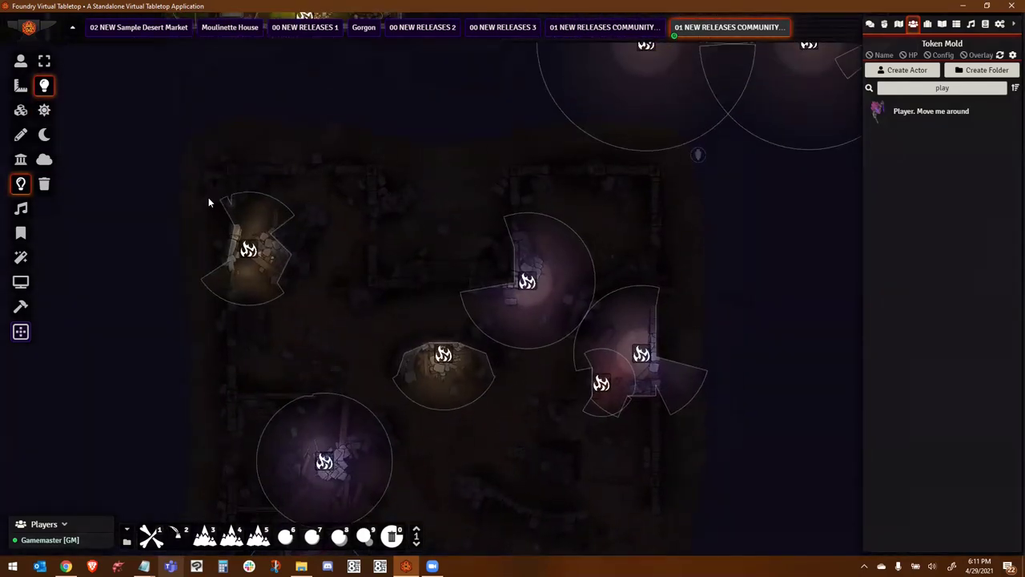
pyautogui.click(21, 60)
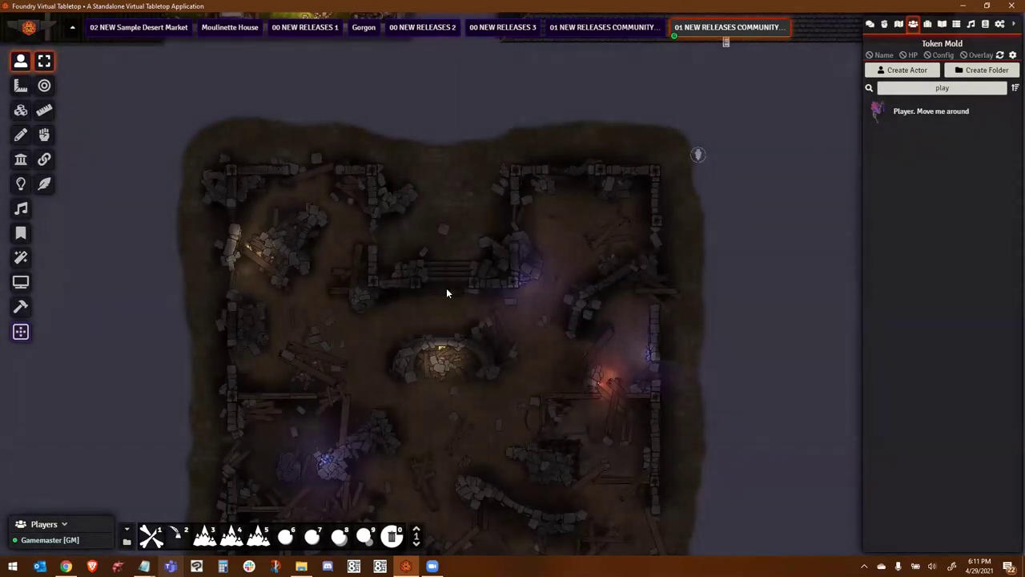
pyautogui.moveTo(467, 289); pyautogui.dragTo(459, 388)
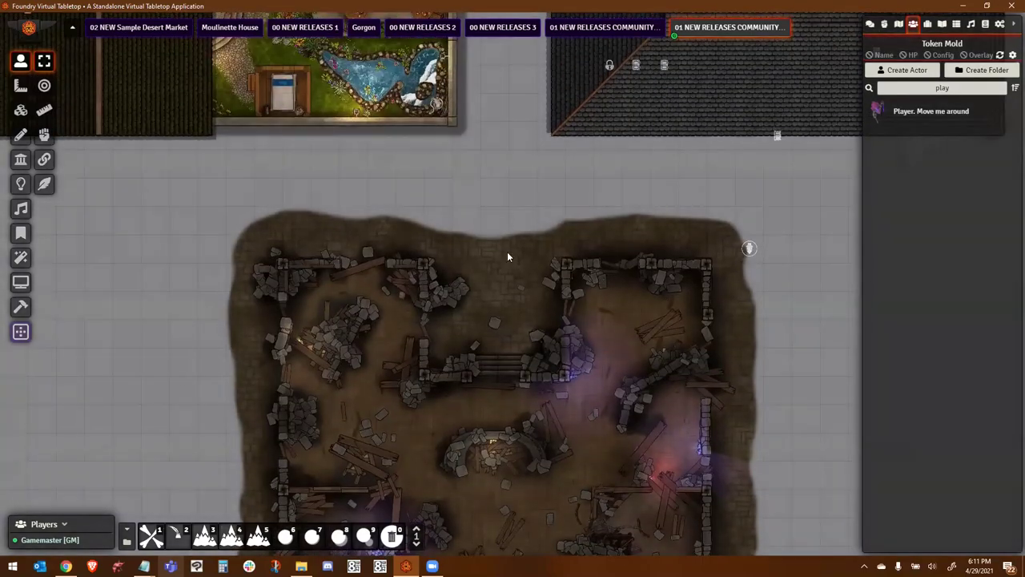
# - Survey the roofed bathhouse, the library and the ruined library together on the community release scene
pyautogui.moveTo(485, 302); pyautogui.dragTo(481, 533)
pyautogui.scroll(-3, 507, 320)
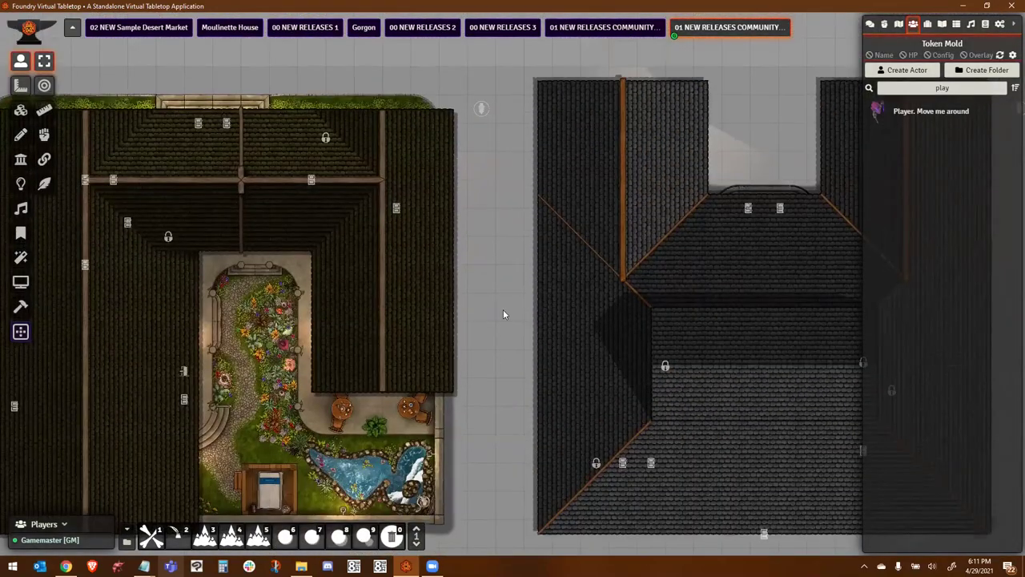
pyautogui.moveTo(535, 497); pyautogui.dragTo(477, 273)
pyautogui.moveTo(696, 366); pyautogui.dragTo(636, 260)
pyautogui.scroll(-6, 638, 297)
pyautogui.scroll(5, 330, 361)
pyautogui.scroll(10, 328, 361)
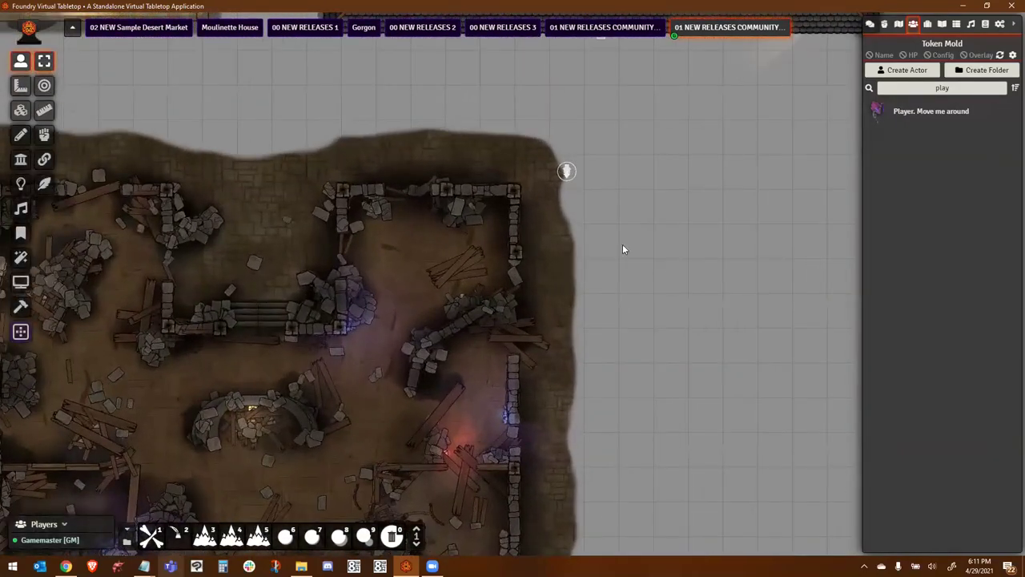
pyautogui.moveTo(376, 225); pyautogui.dragTo(586, 122)
pyautogui.scroll(-2, 566, 223)
pyautogui.scroll(-3, 471, 178)
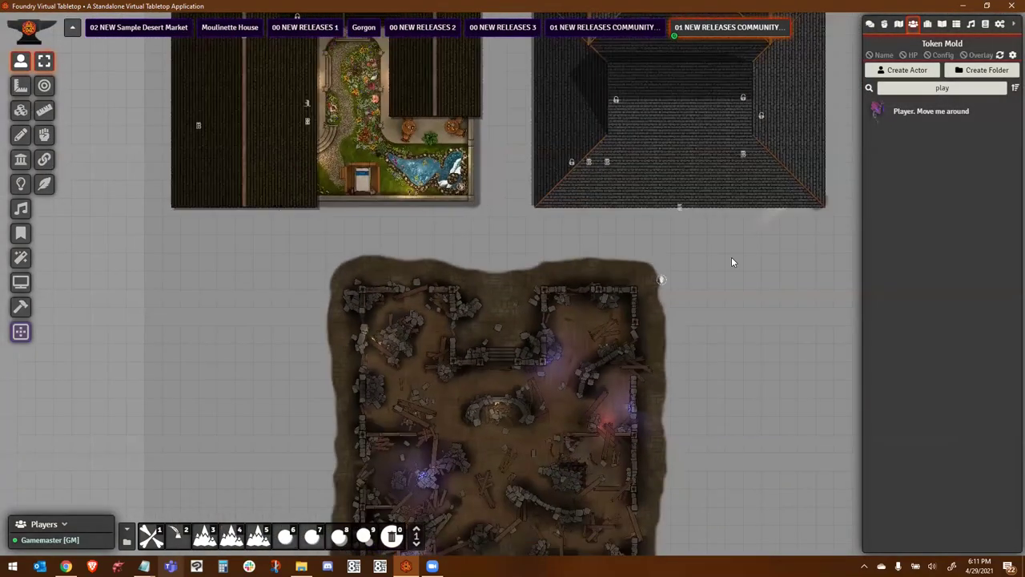
pyautogui.moveTo(740, 250); pyautogui.dragTo(687, 292)
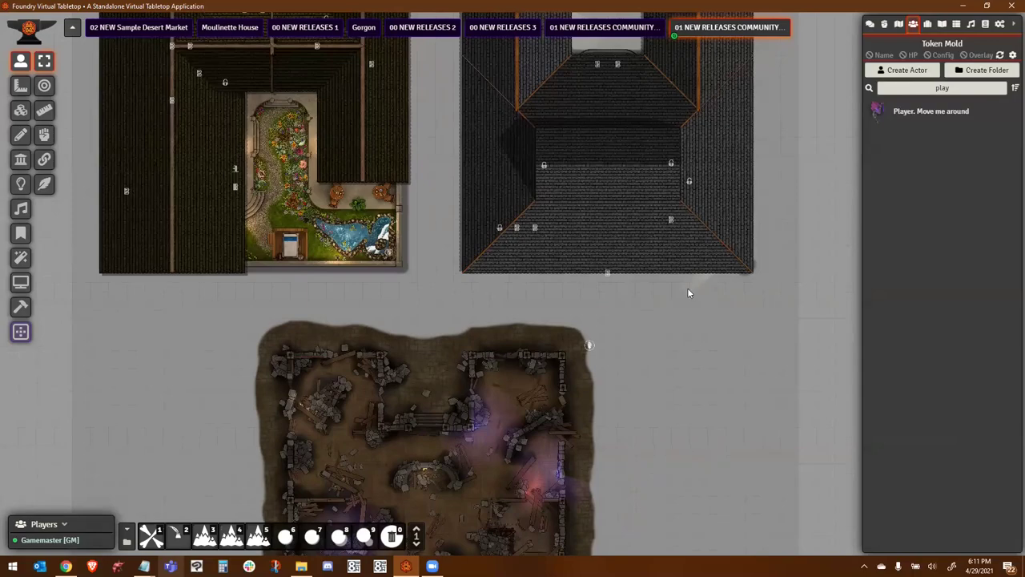
# - Reveal the intact library's interior again through the tile layer and compare it with the ruined version
pyautogui.click(21, 111)
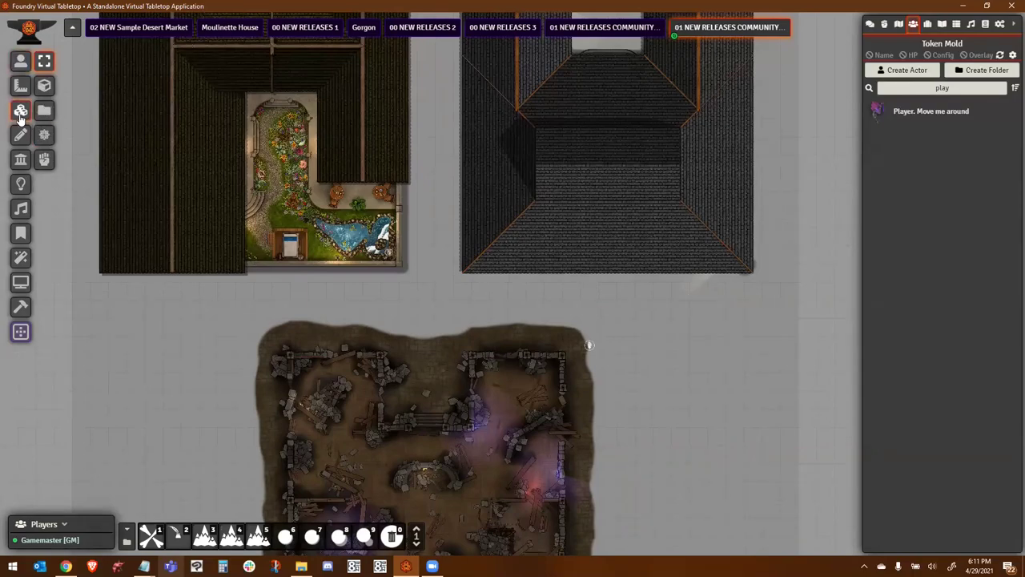
pyautogui.scroll(9, 645, 184)
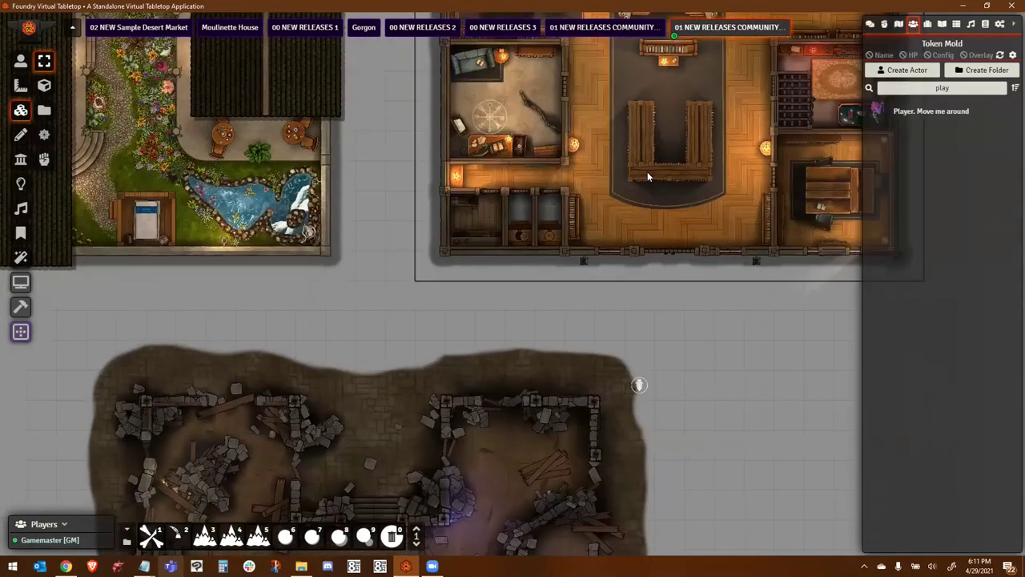
pyautogui.moveTo(650, 159); pyautogui.dragTo(524, 429)
pyautogui.scroll(-12, 587, 337)
# - Open the Moulinette House scene and search the actors for 2082
pyautogui.scroll(-1, 528, 318)
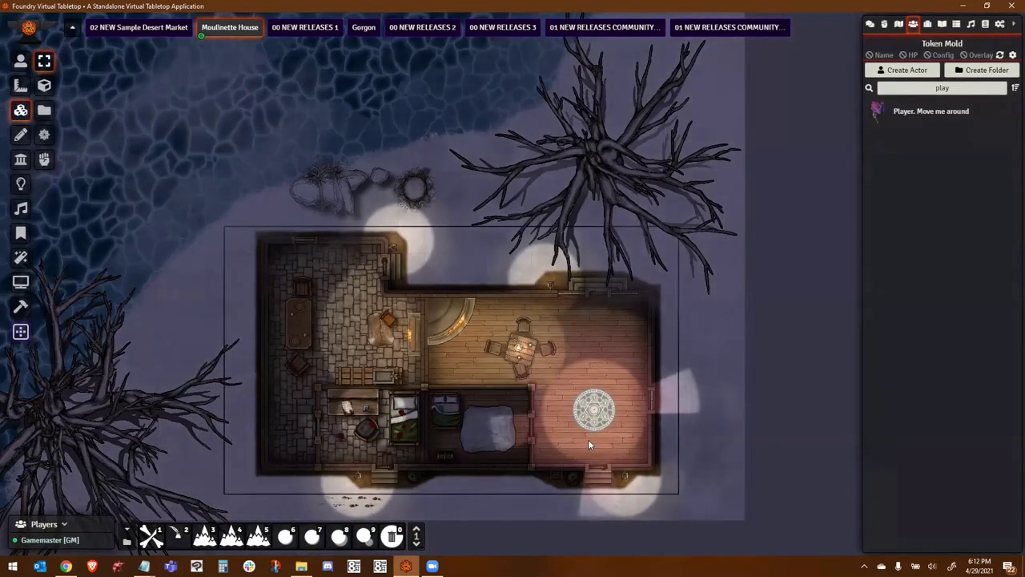
pyautogui.scroll(1, 588, 435)
pyautogui.scroll(-2, 529, 448)
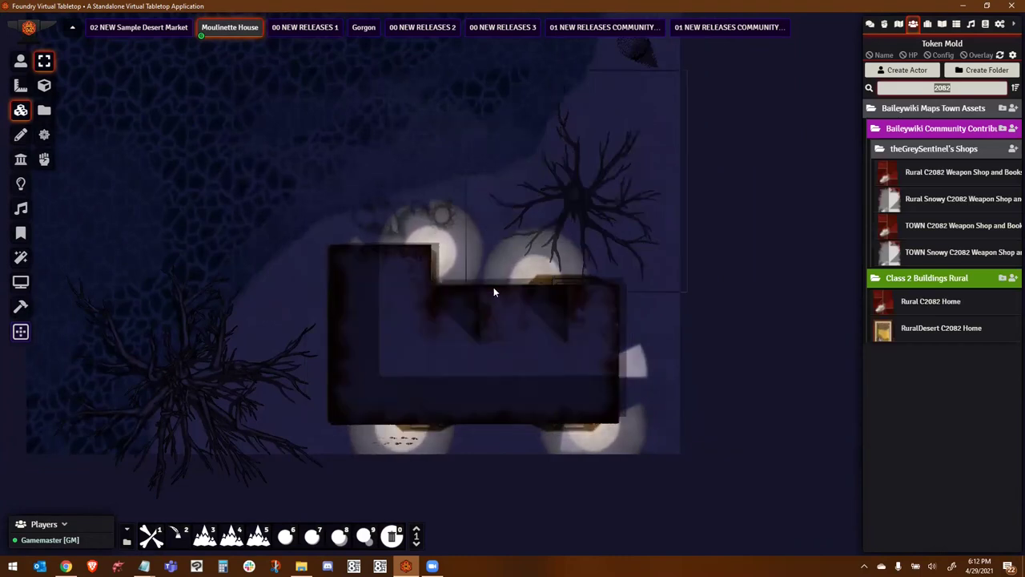
# - Move the roof tile off the Moulinette house toward the southeast and examine the furnished interior
pyautogui.moveTo(499, 298); pyautogui.dragTo(825, 439)
pyautogui.scroll(5, 530, 431)
pyautogui.scroll(5, 530, 431)
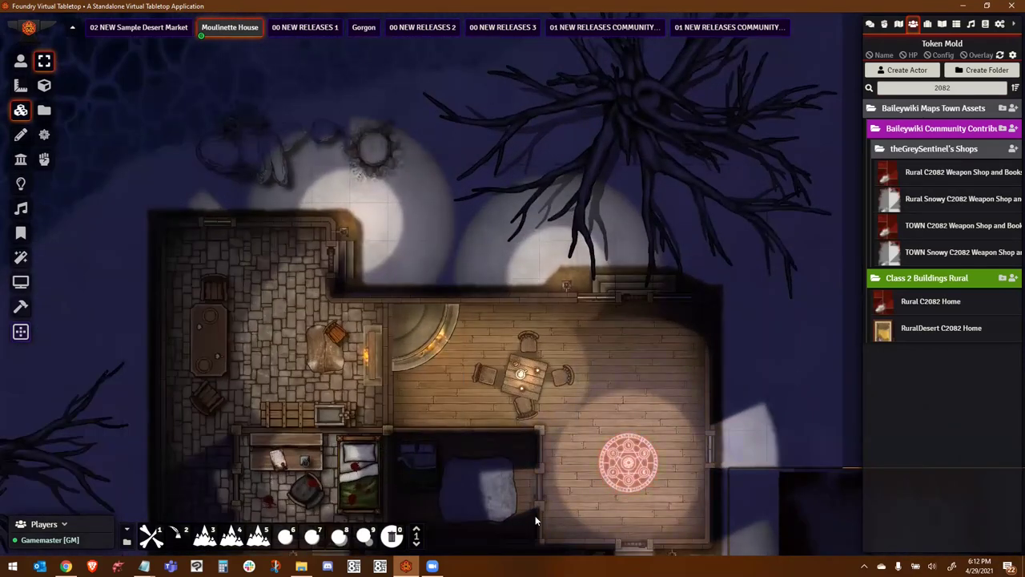
pyautogui.scroll(-5, 487, 325)
pyautogui.scroll(-4, 514, 343)
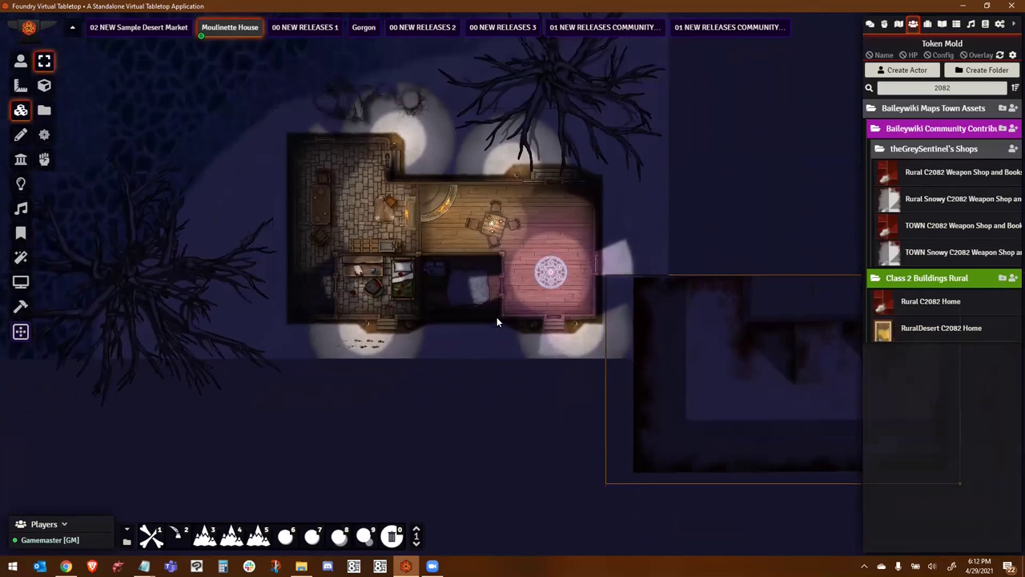
# - Move the roof tile back over the Moulinette house so it lines up with the walls
pyautogui.moveTo(465, 141); pyautogui.dragTo(513, 267)
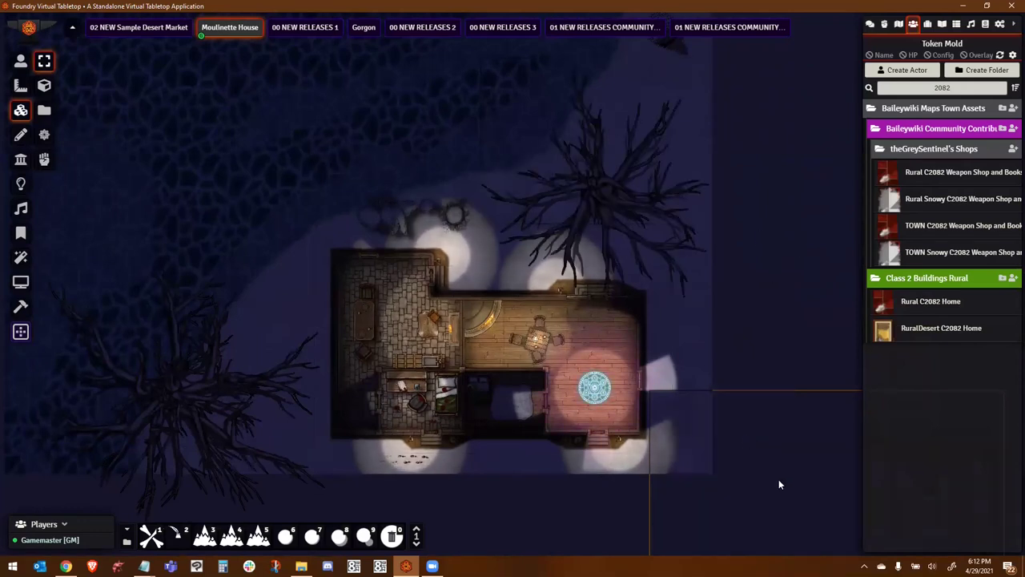
pyautogui.moveTo(775, 484); pyautogui.dragTo(664, 476)
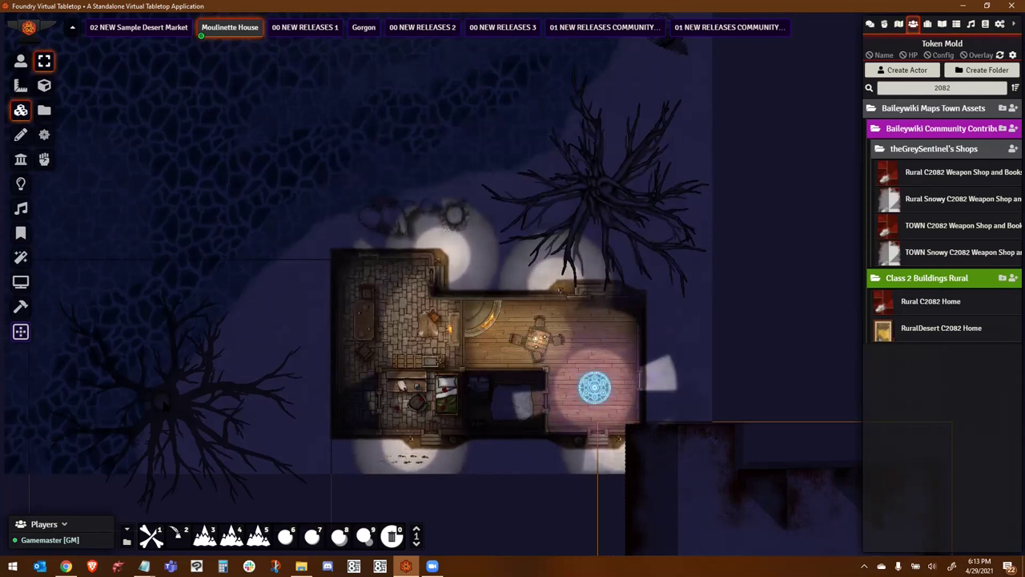
pyautogui.press('Delete')
pyautogui.moveTo(792, 513); pyautogui.dragTo(499, 336)
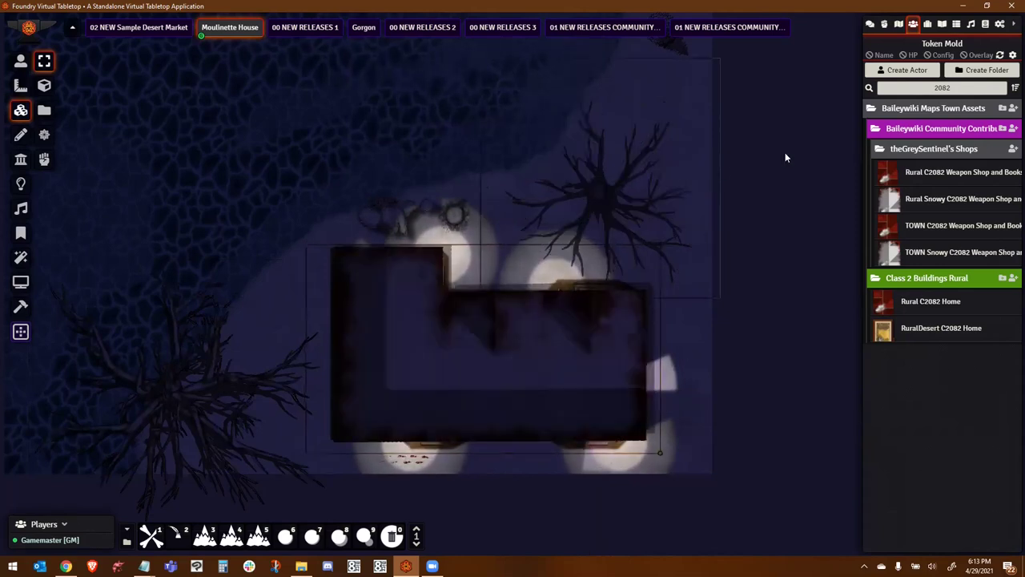
pyautogui.moveTo(781, 153)
pyautogui.mouseDown()
pyautogui.moveTo(766, 439)
pyautogui.moveTo(788, 148)
pyautogui.mouseUp()
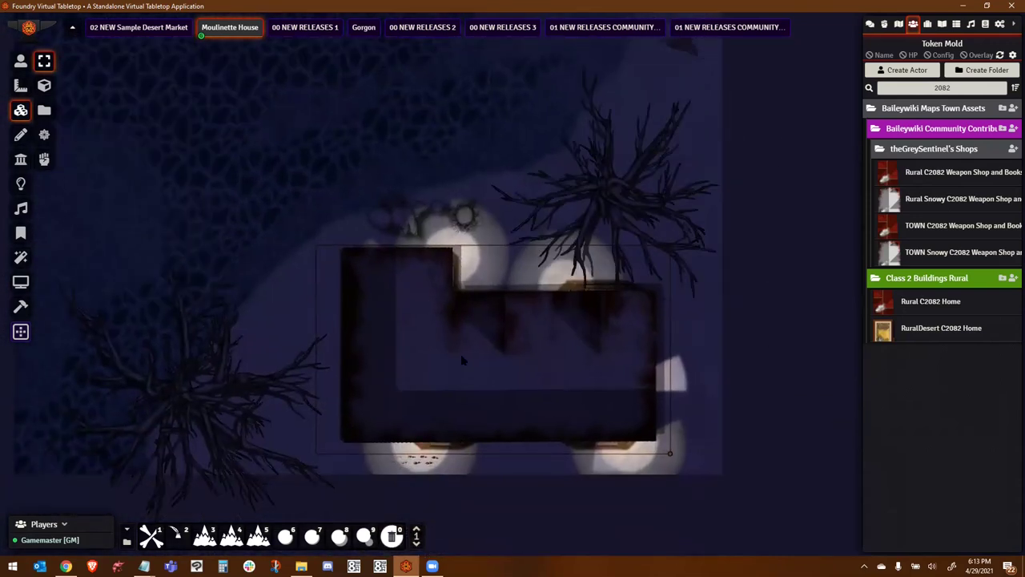
pyautogui.moveTo(363, 477); pyautogui.dragTo(387, 405)
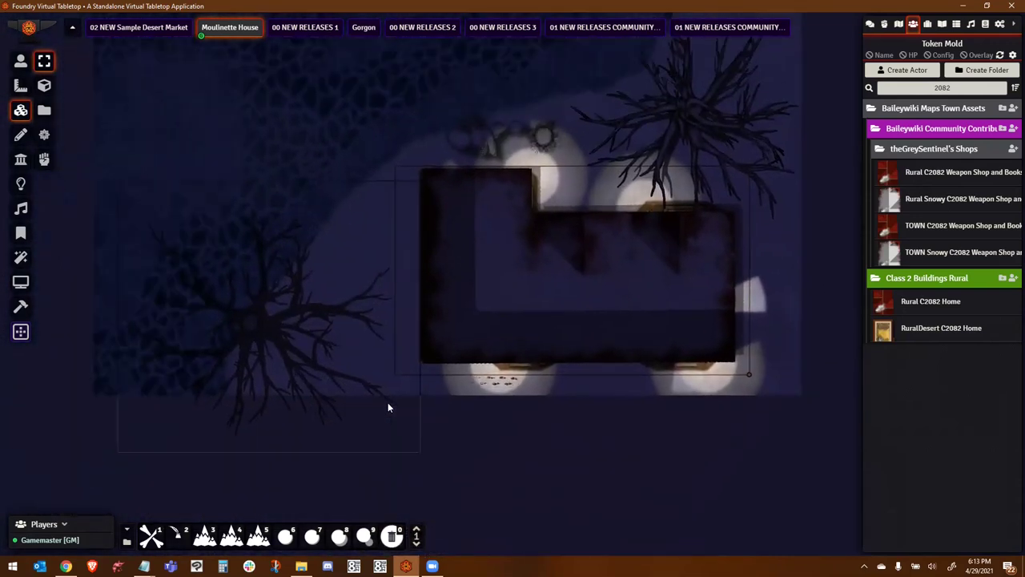